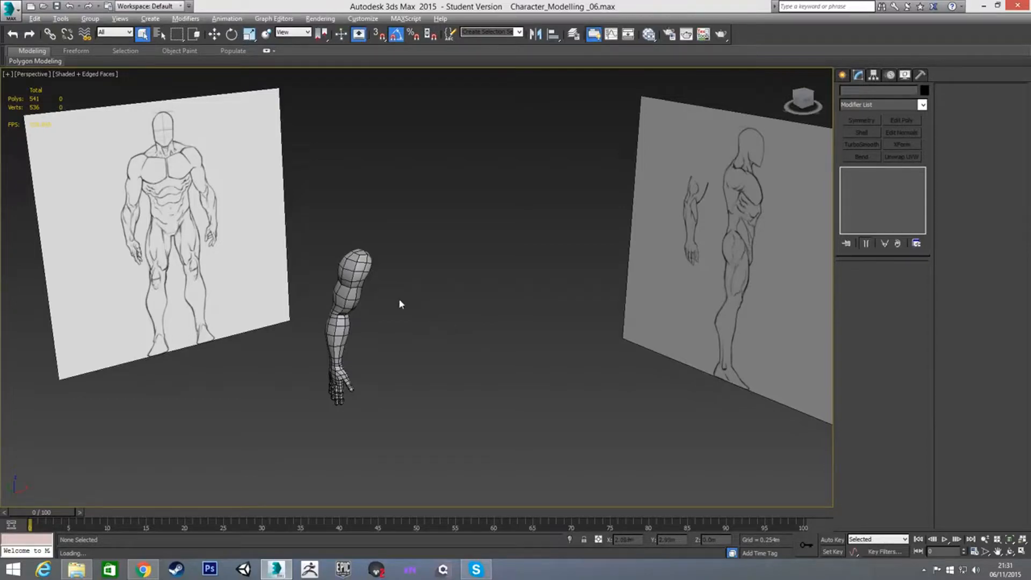
Step: Create a box over the reference's chest beside the arm, about 0.142 m long, 0.202 m wide and 0.179 m high
{"action": "key", "text": "f"}
{"action": "middle_click_drag", "start_coordinate": [421, 189], "coordinate": [415, 212]}
{"action": "scroll", "coordinate": [414, 212], "scroll_direction": "up", "scroll_amount": 8}
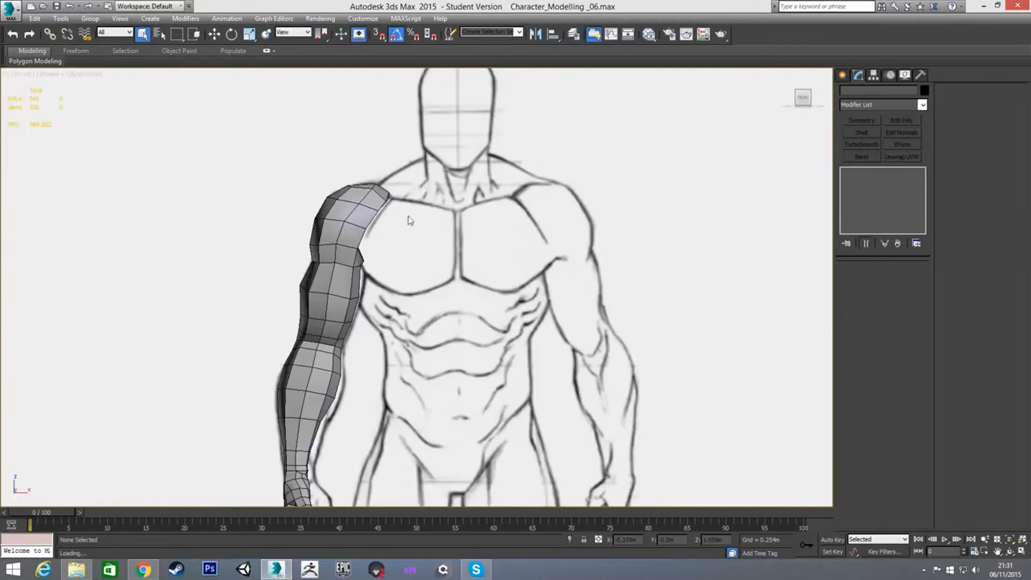
{"action": "left_click", "coordinate": [842, 75]}
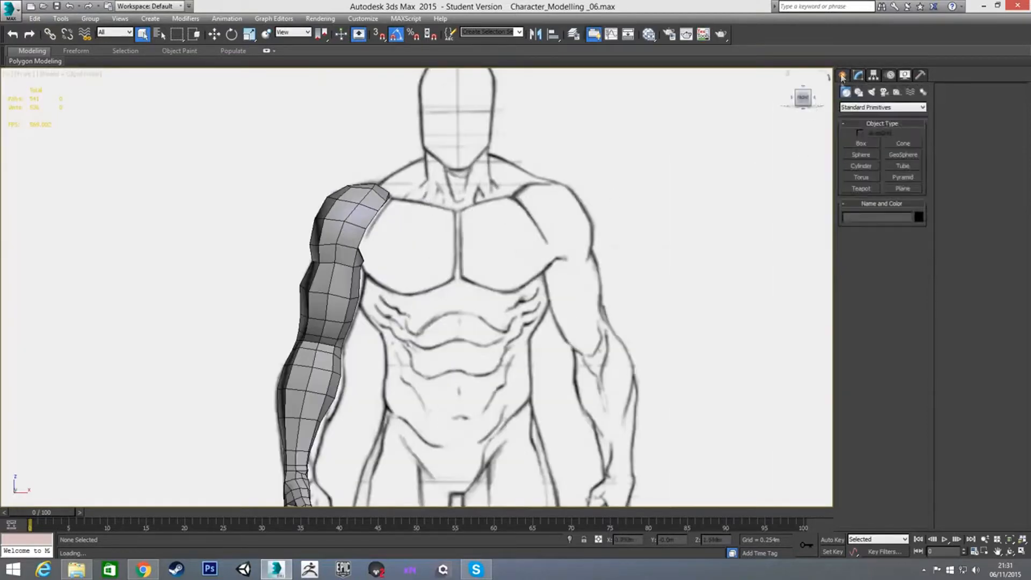
{"action": "left_click", "coordinate": [862, 143]}
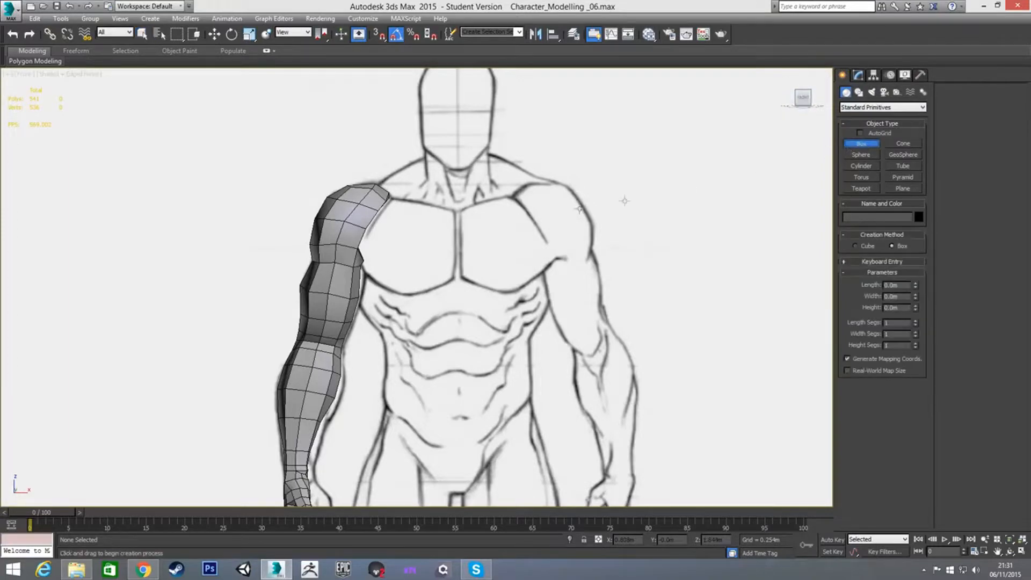
{"action": "scroll", "coordinate": [483, 209], "scroll_direction": "up", "scroll_amount": 4}
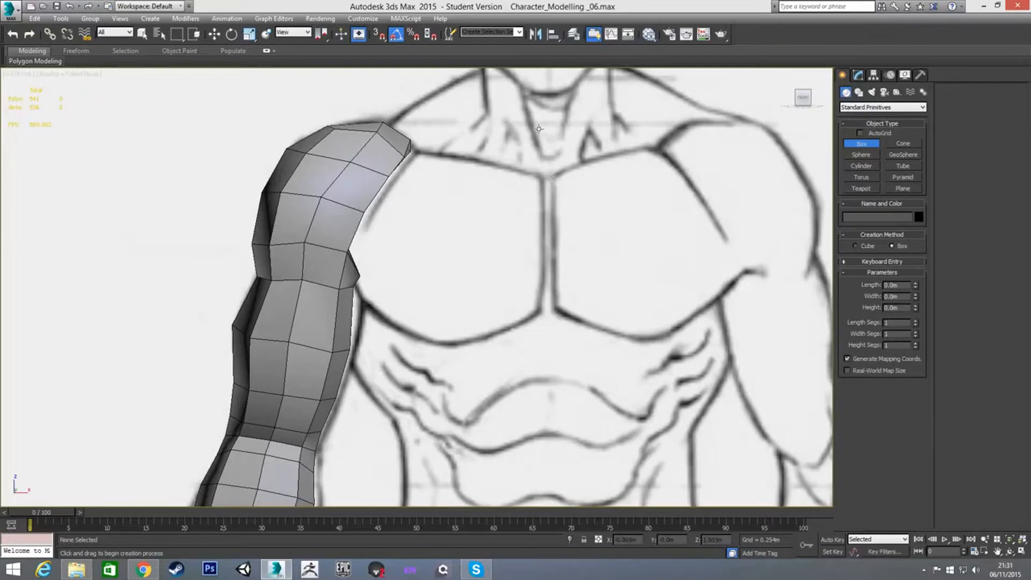
{"action": "left_click_drag", "start_coordinate": [547, 176], "coordinate": [360, 308]}
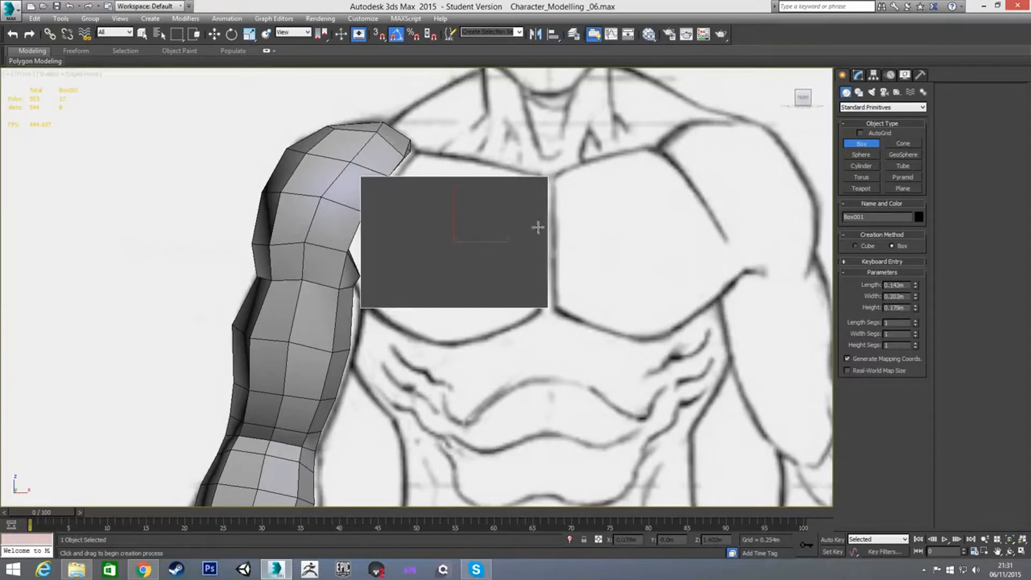
{"action": "right_click", "coordinate": [619, 235]}
Step: Move the box back to the torso's back line in the side view and set its height to about 0.225 m
{"action": "key", "text": "l"}
{"action": "scroll", "coordinate": [485, 233], "scroll_direction": "down", "scroll_amount": 8}
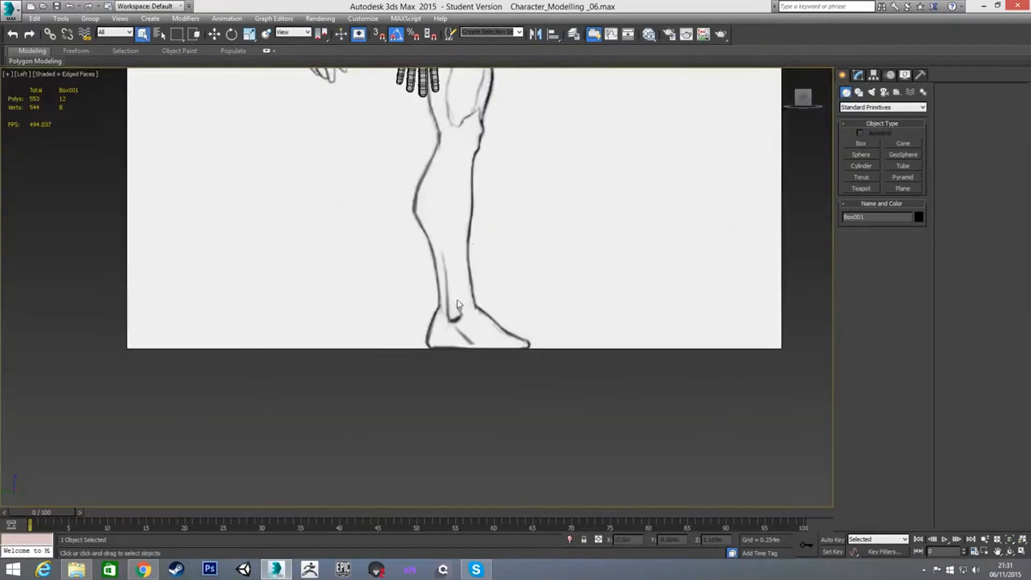
{"action": "scroll", "coordinate": [466, 221], "scroll_direction": "up", "scroll_amount": 5}
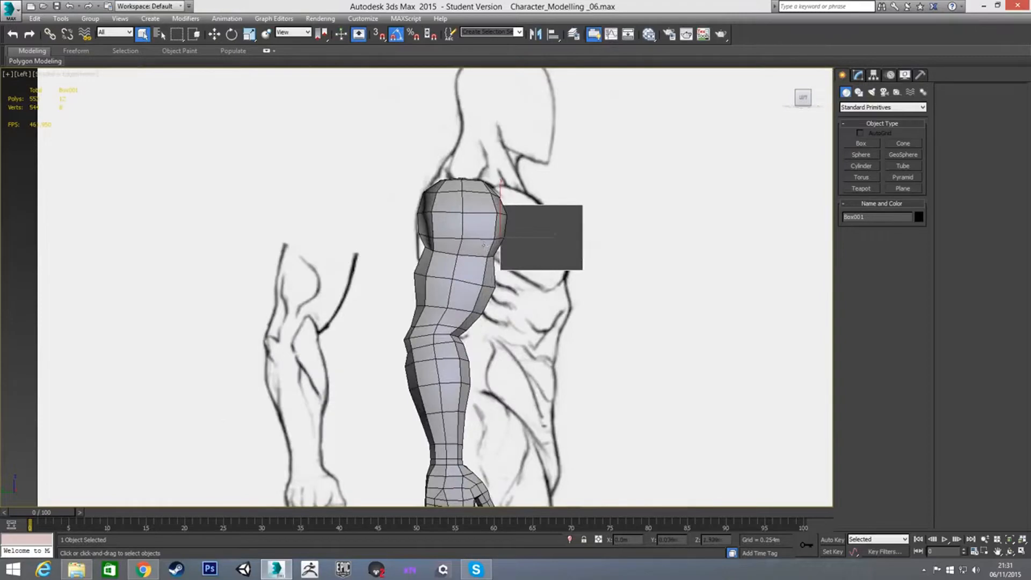
{"action": "key", "text": "w"}
{"action": "left_click_drag", "start_coordinate": [532, 238], "coordinate": [441, 238]}
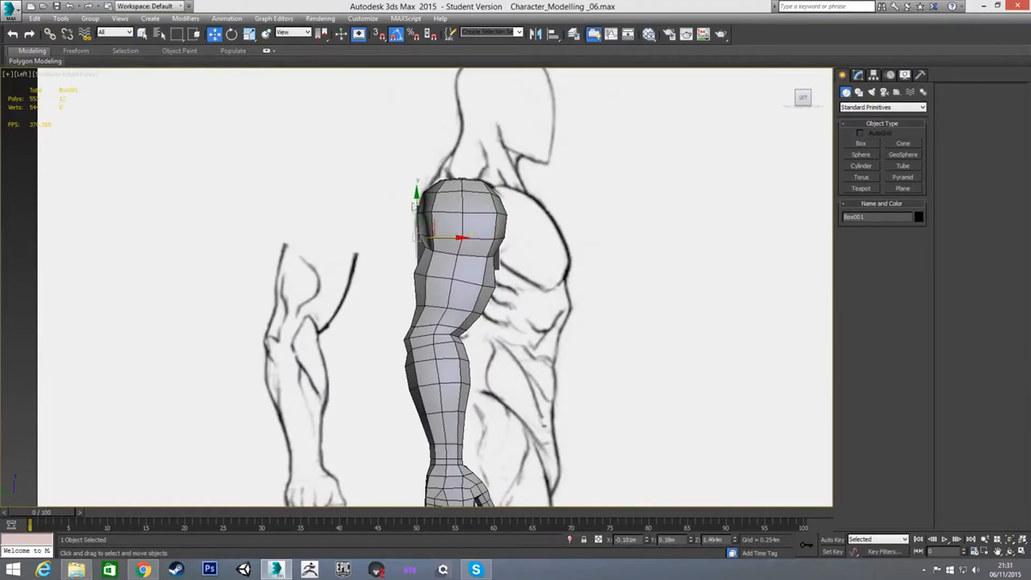
{"action": "left_click", "coordinate": [859, 75]}
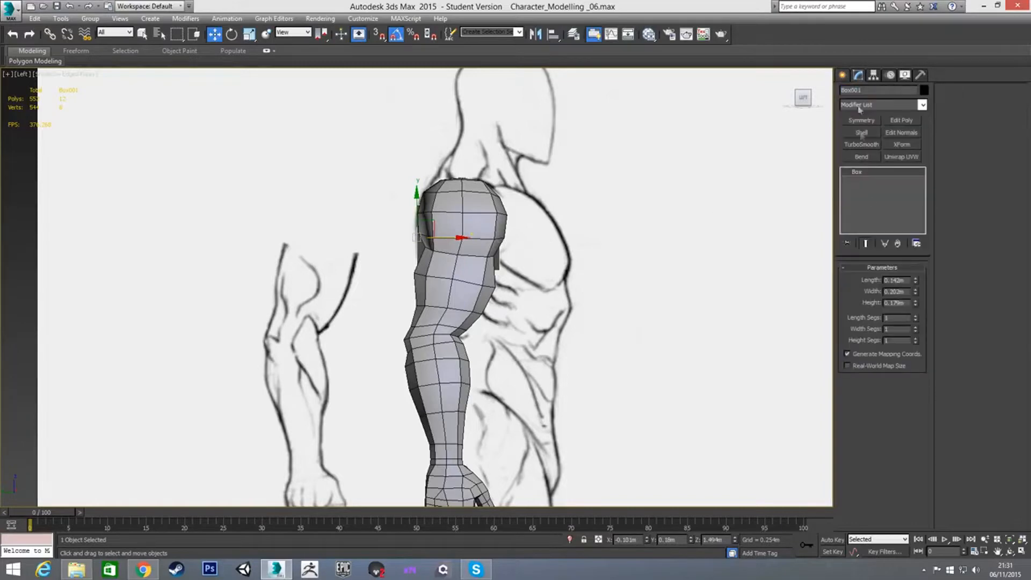
{"action": "left_click_drag", "start_coordinate": [918, 305], "coordinate": [916, 285]}
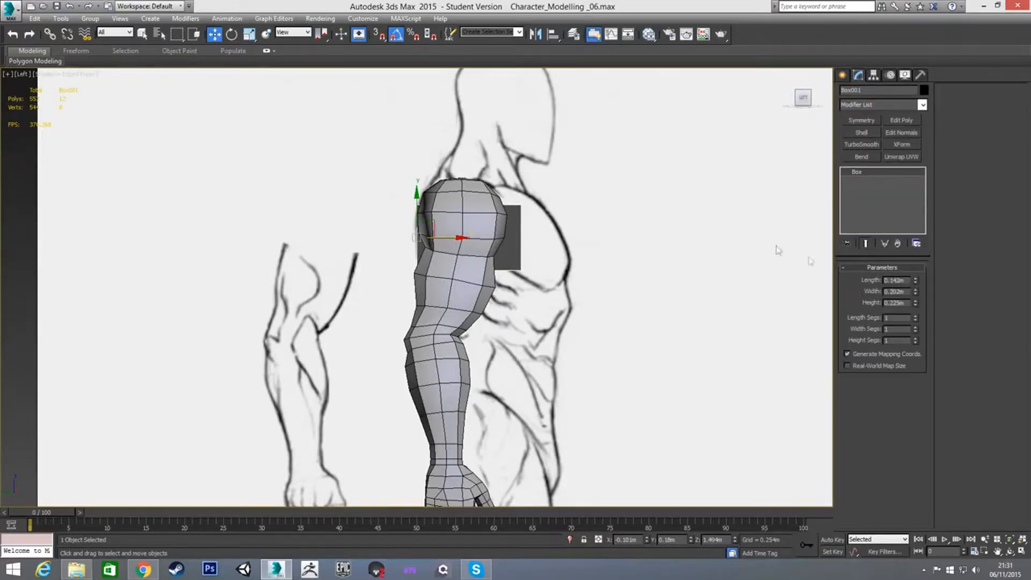
Step: Make the arm mesh see-through and shift it slightly forward so the shoulder sits centred on the box in side view
{"action": "left_click", "coordinate": [844, 77]}
{"action": "left_click", "coordinate": [463, 246]}
{"action": "middle_click_drag", "start_coordinate": [531, 302], "coordinate": [513, 236]}
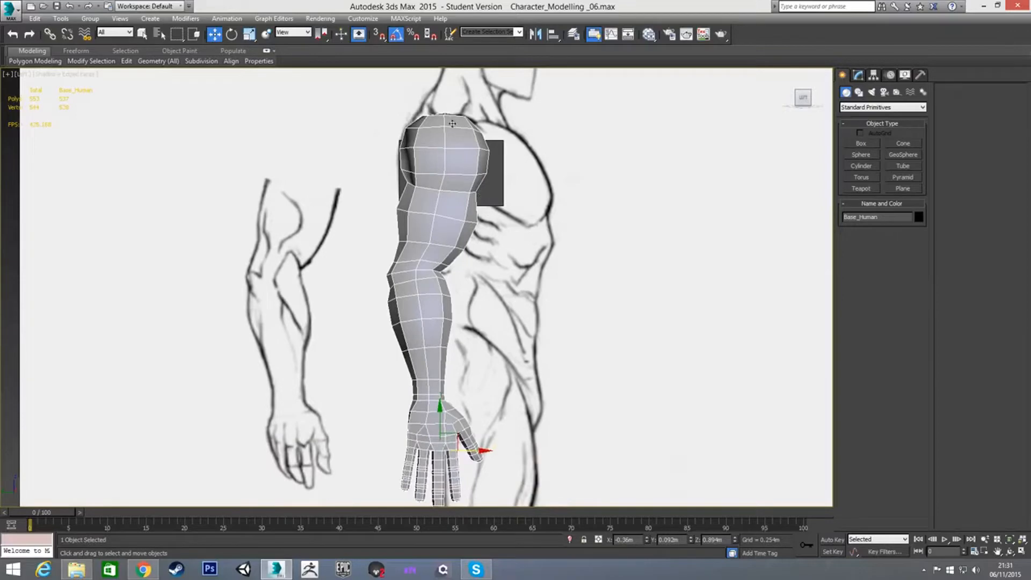
{"action": "key", "text": "alt+x"}
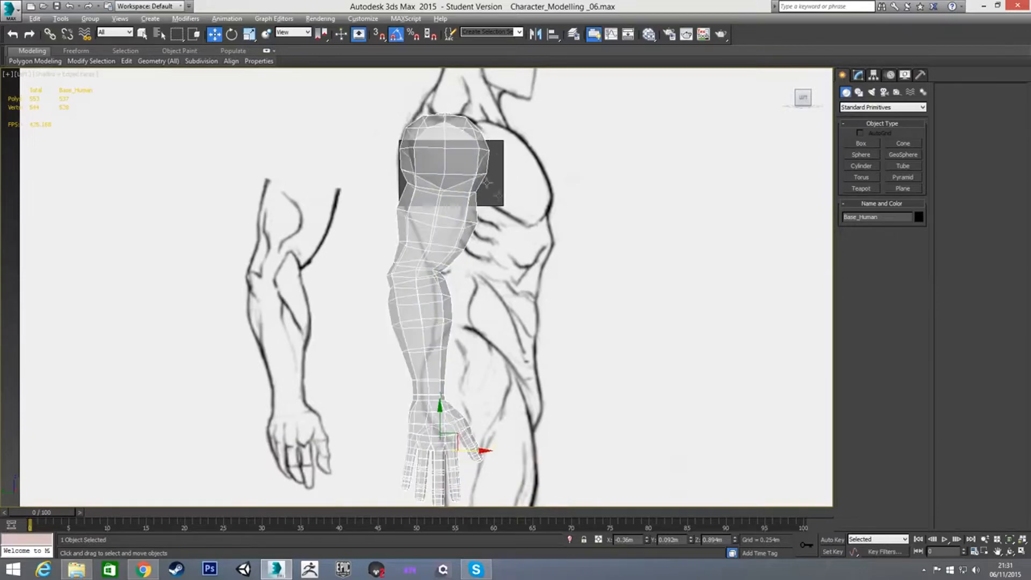
{"action": "middle_click_drag", "start_coordinate": [530, 217], "coordinate": [526, 193]}
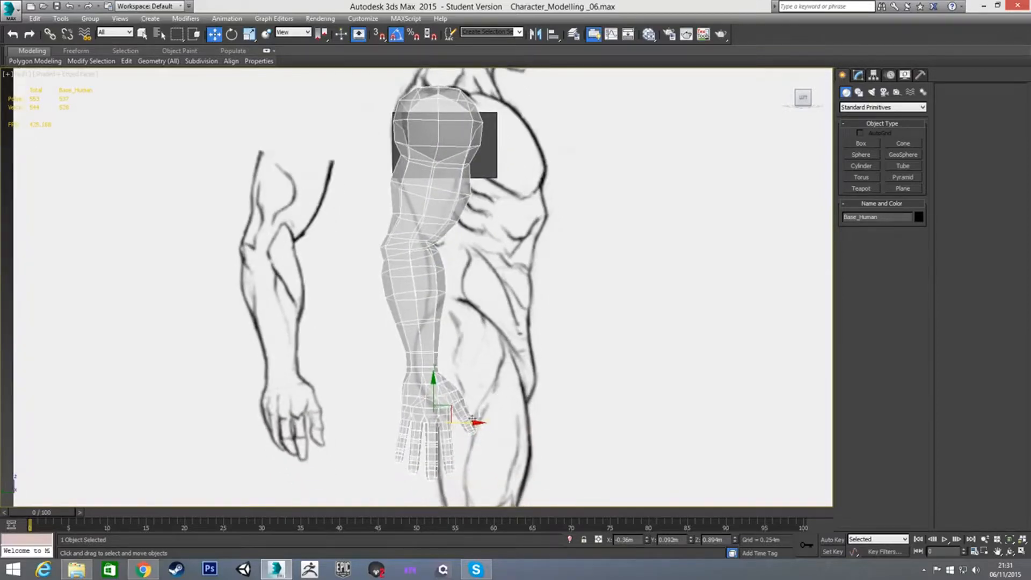
{"action": "left_click_drag", "start_coordinate": [466, 424], "coordinate": [478, 422]}
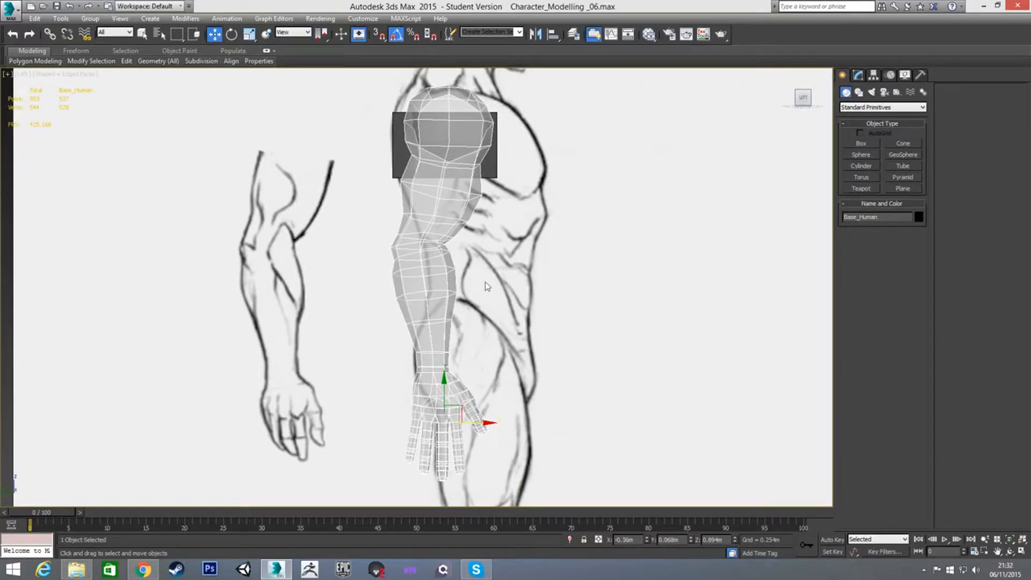
Step: Assign the Material #4 standard material to the chest box
{"action": "left_click", "coordinate": [488, 171]}
{"action": "mouse_move", "coordinate": [488, 170]}
{"action": "middle_mouse_down", "text": "alt"}
{"action": "mouse_move", "coordinate": [428, 262]}
{"action": "mouse_move", "coordinate": [441, 252]}
{"action": "mouse_move", "coordinate": [451, 267]}
{"action": "mouse_move", "coordinate": [419, 274]}
{"action": "middle_mouse_up", "text": "alt"}
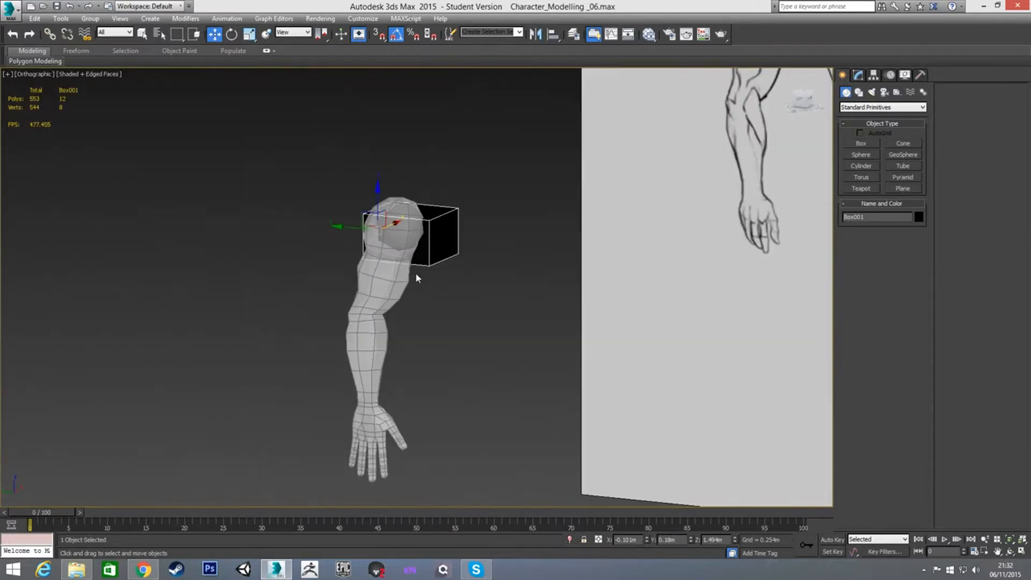
{"action": "key", "text": "m"}
{"action": "left_click", "coordinate": [531, 195]}
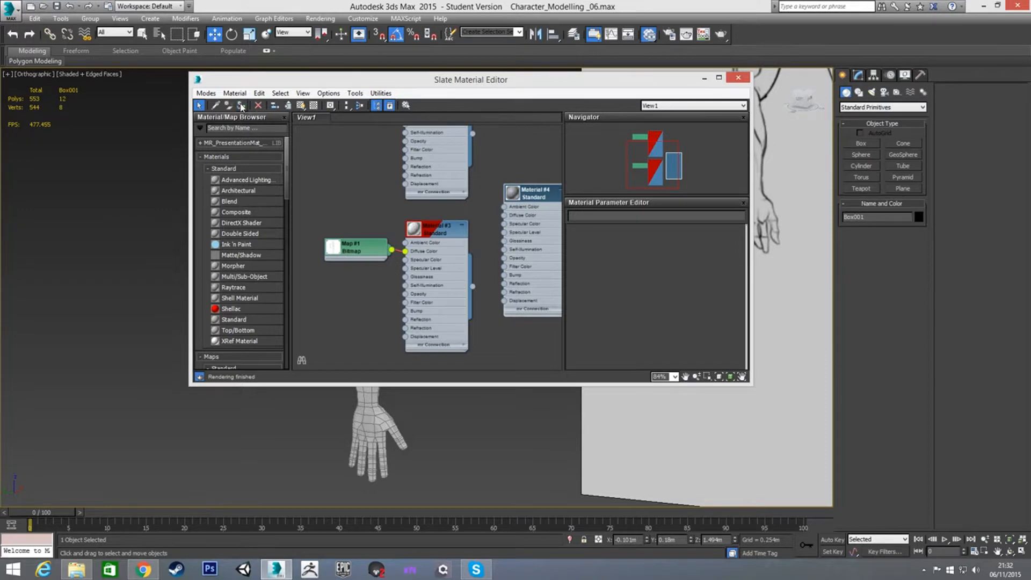
{"action": "left_click", "coordinate": [241, 107]}
{"action": "key", "text": "m"}
{"action": "middle_click_drag", "start_coordinate": [489, 251], "coordinate": [457, 254]}
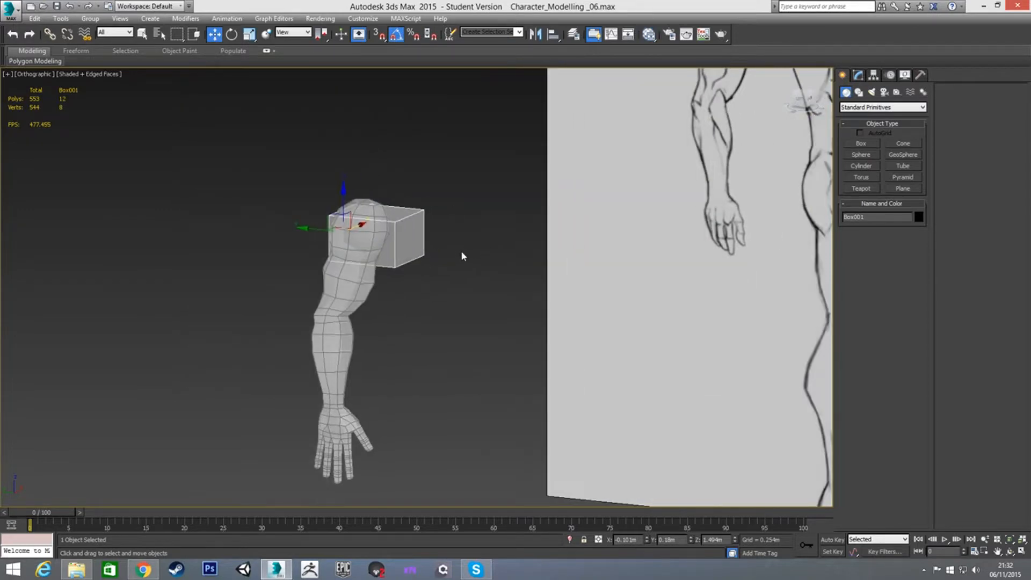
Step: Make the chest box see-through in the front view and convert it to an Editable Poly
{"action": "key", "text": "f"}
{"action": "key", "text": "alt+x"}
{"action": "right_click", "coordinate": [514, 203]}
{"action": "mouse_move", "coordinate": [585, 309]}
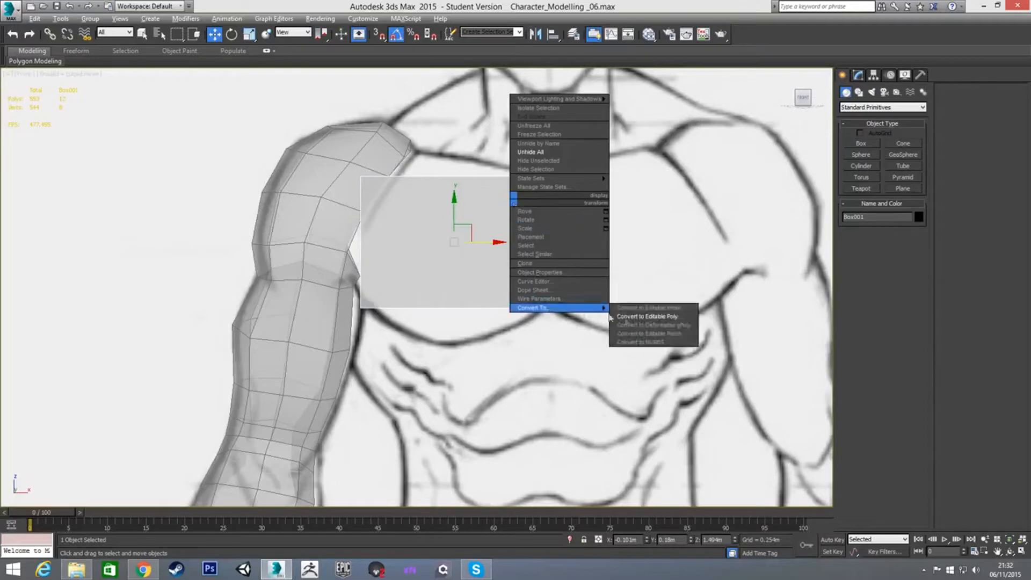
{"action": "left_click", "coordinate": [637, 317]}
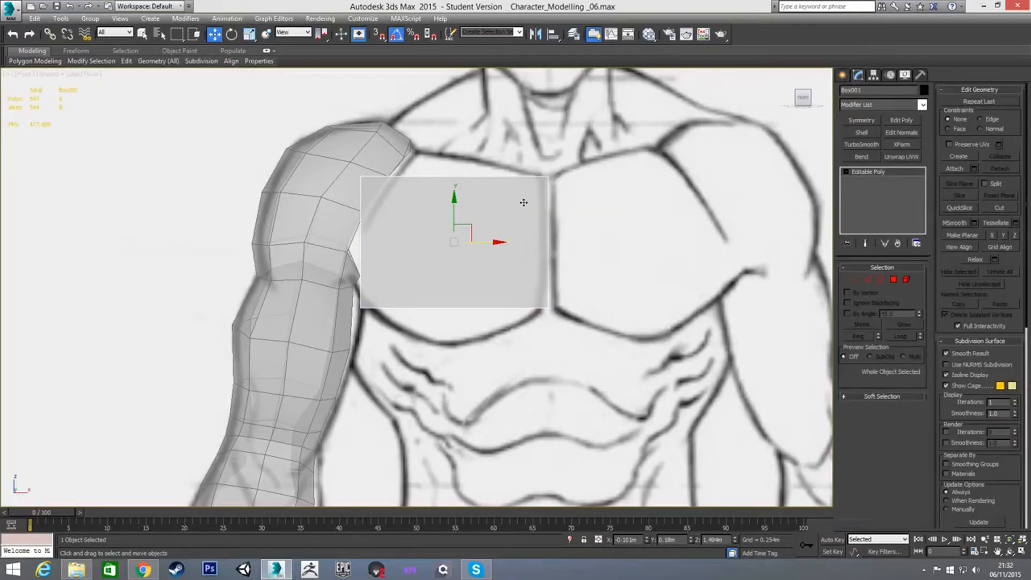
Step: Raise the box's lower inner vertices slightly along the body's centre line
{"action": "key", "text": "1"}
{"action": "left_click_drag", "start_coordinate": [541, 173], "coordinate": [563, 195]}
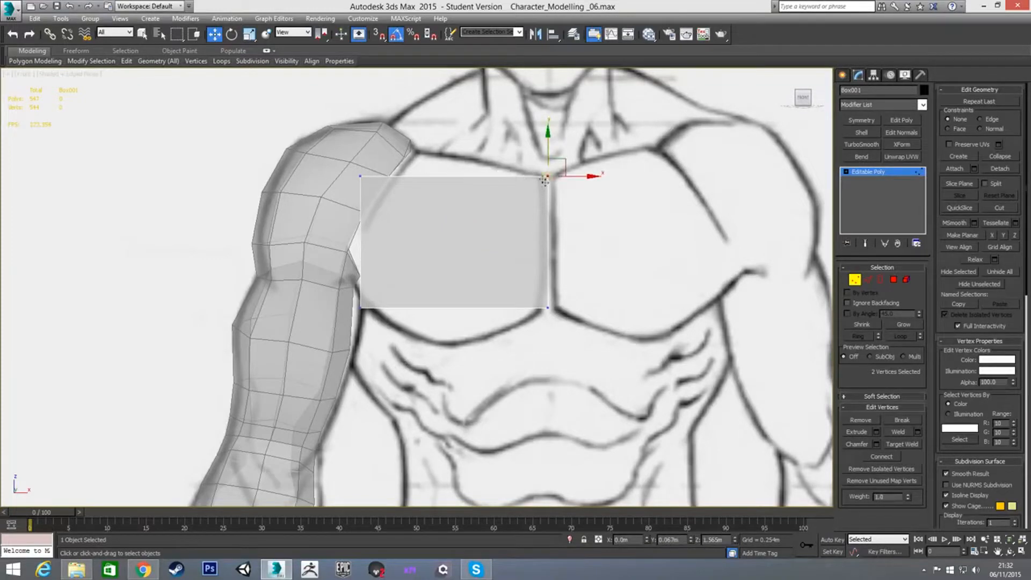
{"action": "left_click_drag", "start_coordinate": [539, 286], "coordinate": [559, 271]}
{"action": "scroll", "coordinate": [529, 287], "scroll_direction": "up", "scroll_amount": 2}
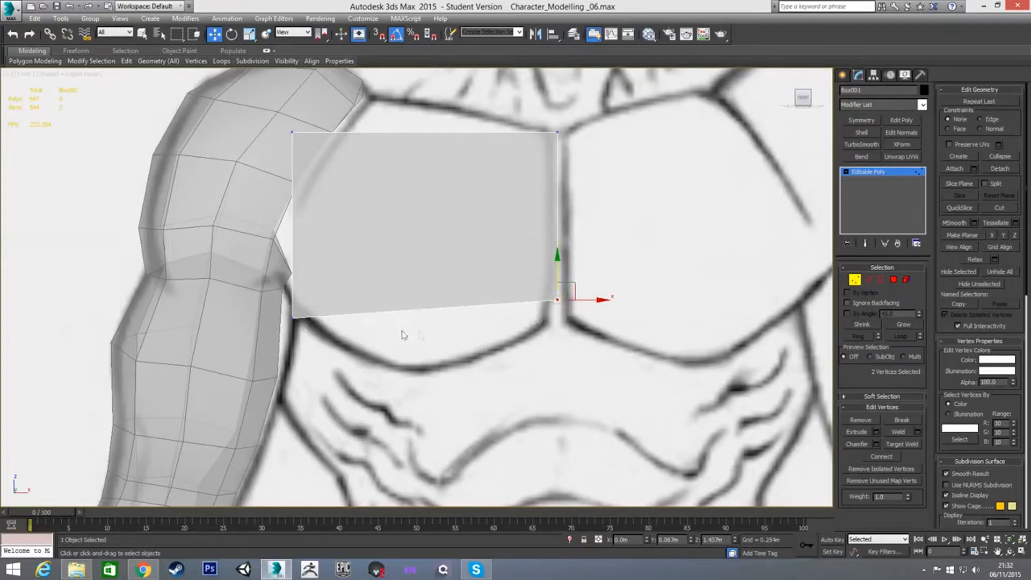
Step: Move the box's outer lower vertices to the armpit and its outer upper vertices to the top inner edge of the shoulder
{"action": "left_click", "coordinate": [290, 315]}
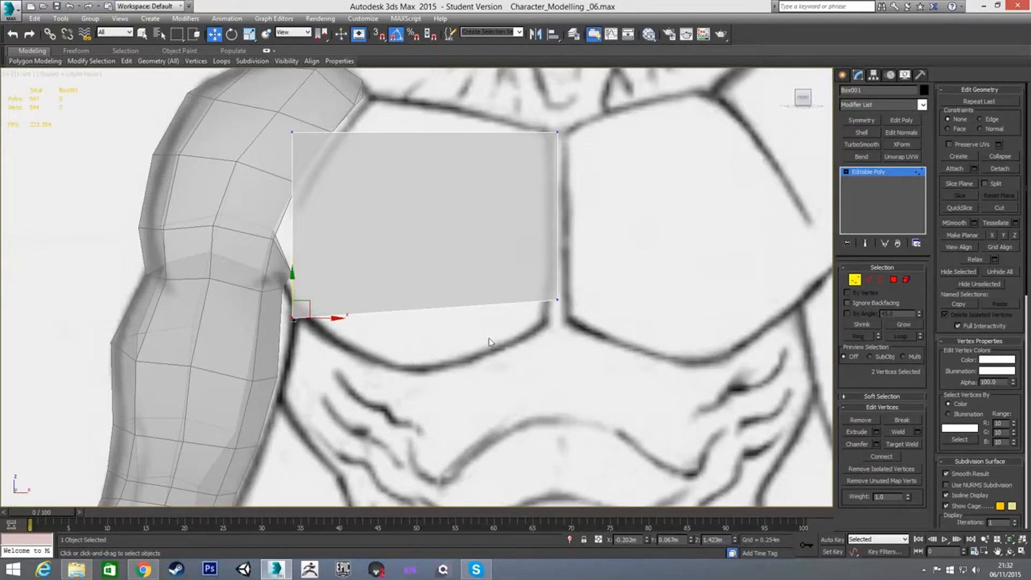
{"action": "left_click_drag", "start_coordinate": [306, 304], "coordinate": [291, 226]}
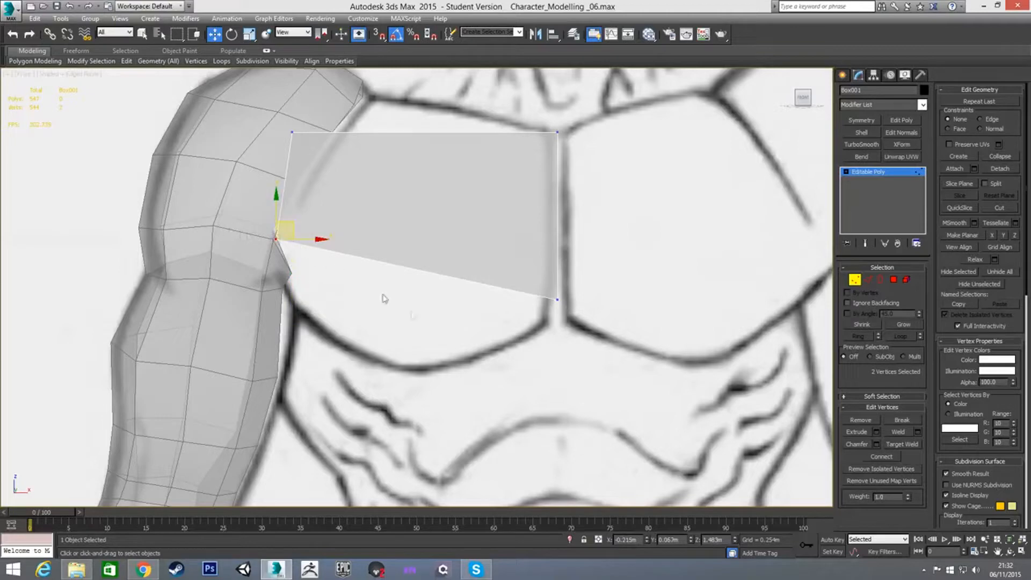
{"action": "left_click", "coordinate": [291, 133]}
{"action": "left_click_drag", "start_coordinate": [305, 117], "coordinate": [366, 90]}
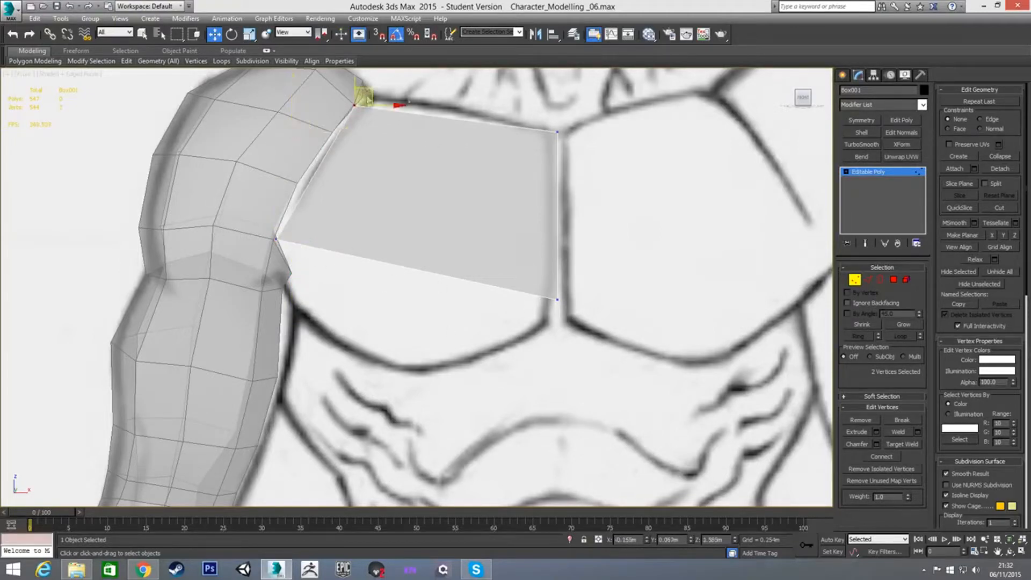
{"action": "middle_click_drag", "start_coordinate": [371, 125], "coordinate": [379, 181]}
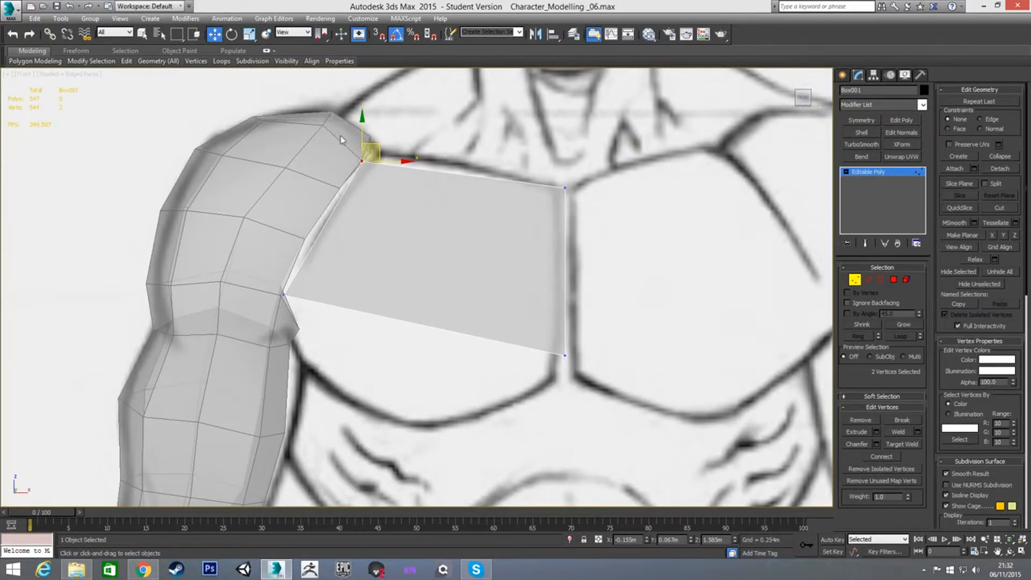
{"action": "middle_click_drag", "start_coordinate": [346, 152], "coordinate": [350, 133], "text": "alt"}
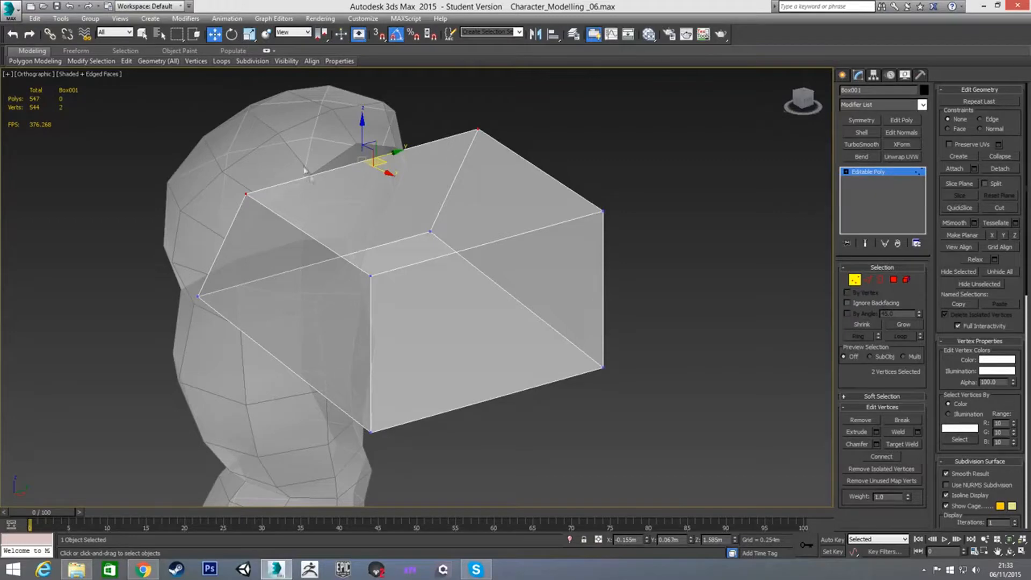
Step: Connect the box's inner and outer vertical edges with 2 segments
{"action": "key", "text": "f"}
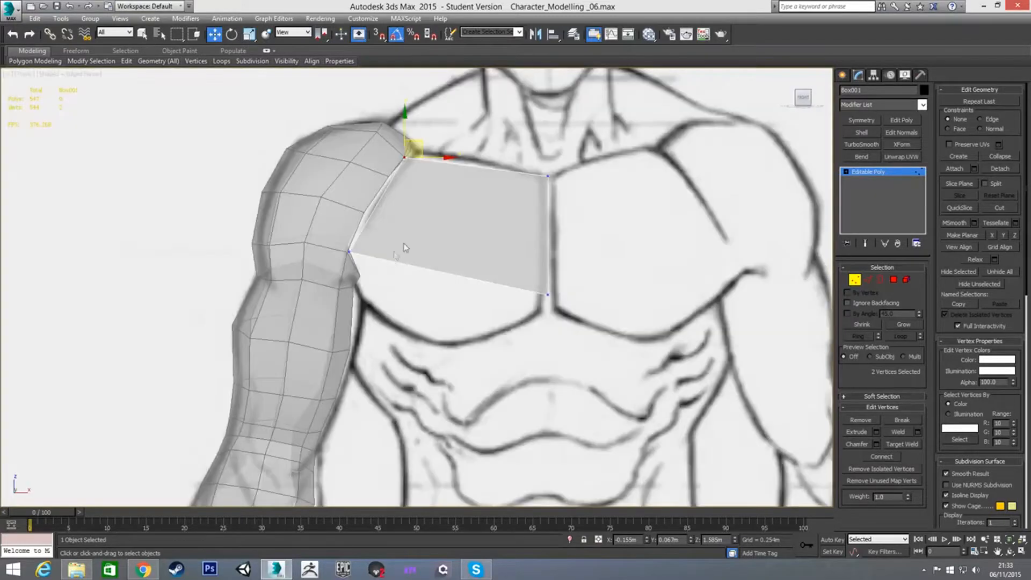
{"action": "scroll", "coordinate": [403, 246], "scroll_direction": "up", "scroll_amount": 3}
{"action": "key", "text": "2"}
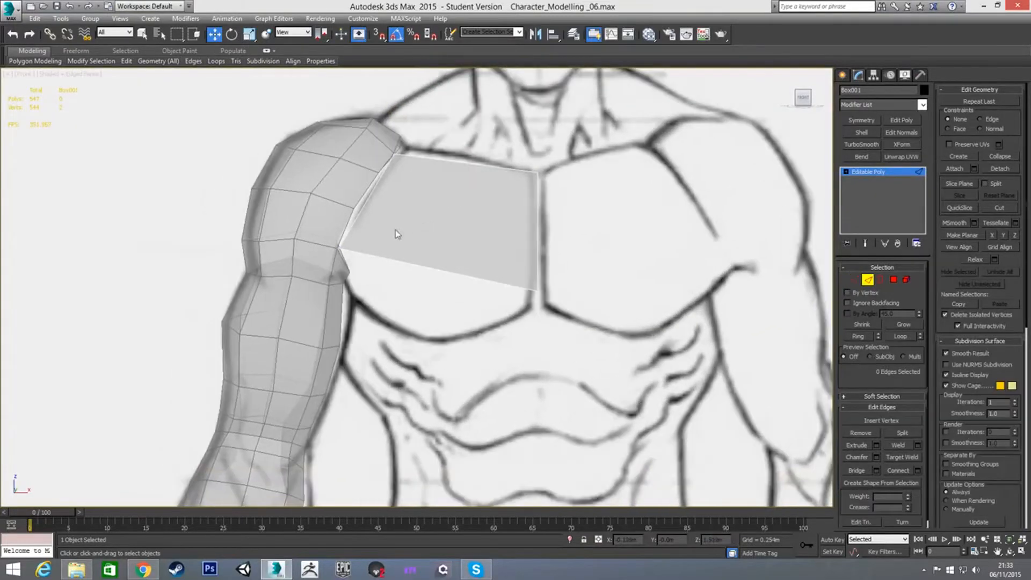
{"action": "scroll", "coordinate": [391, 226], "scroll_direction": "up", "scroll_amount": 2}
{"action": "left_click_drag", "start_coordinate": [333, 195], "coordinate": [628, 224]}
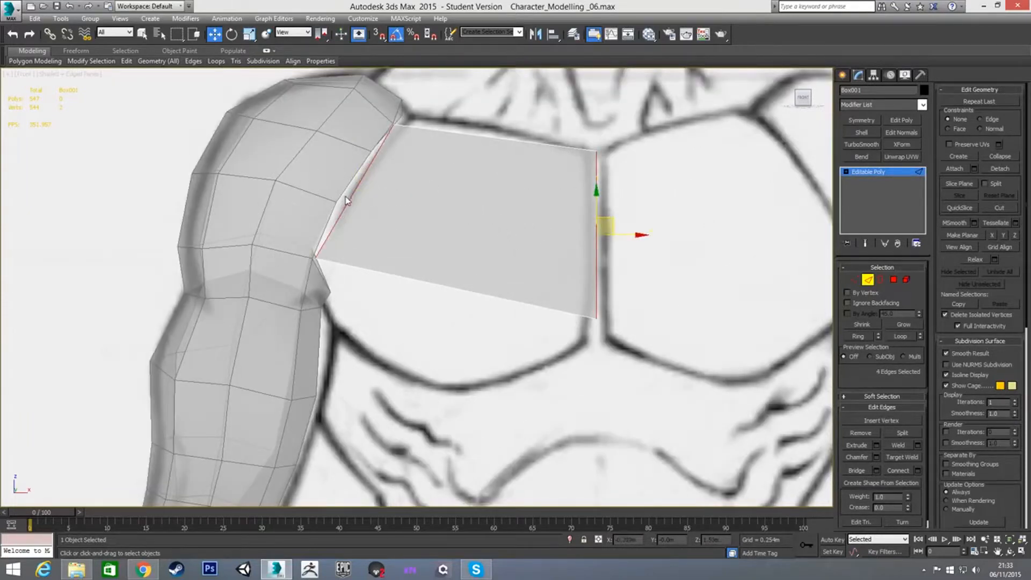
{"action": "key", "text": "ctrl+shift+e"}
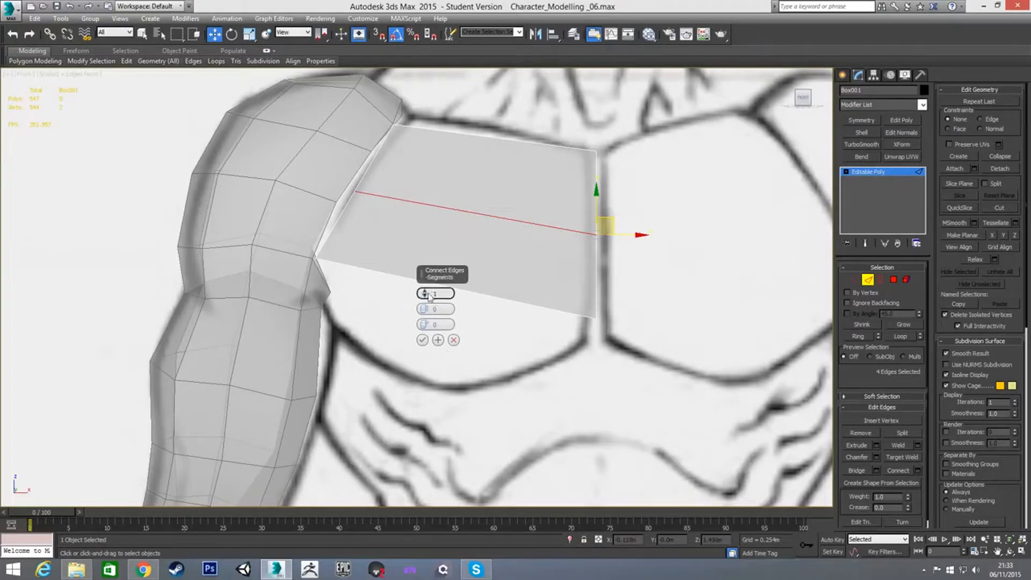
{"action": "left_click_drag", "start_coordinate": [425, 293], "coordinate": [437, 214]}
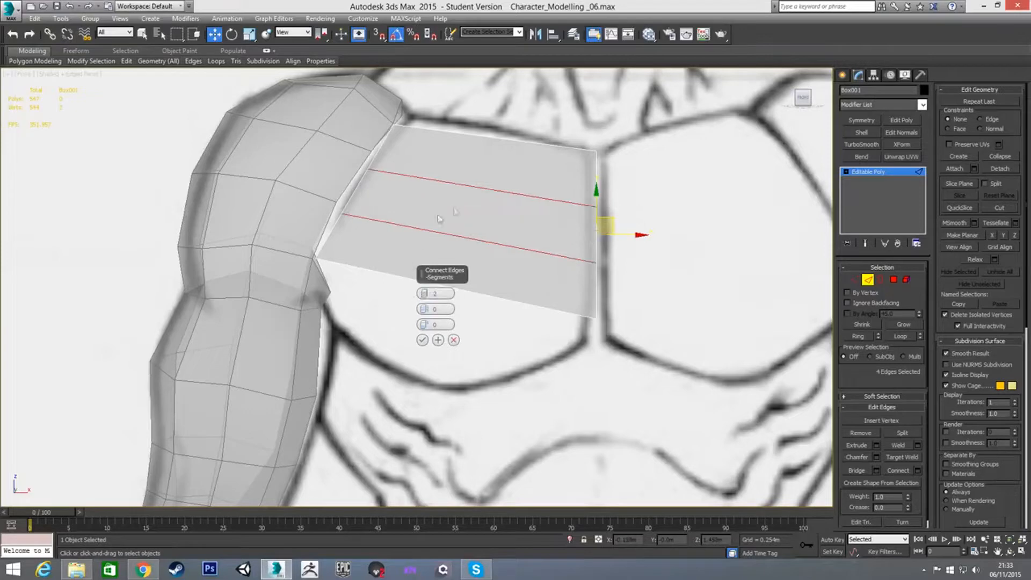
{"action": "left_click", "coordinate": [422, 340]}
Step: Align the new outer vertices with the shoulder's edge loops and raise the new inner vertices slightly along the centre line
{"action": "key", "text": "1"}
{"action": "left_click_drag", "start_coordinate": [344, 147], "coordinate": [385, 138]}
{"action": "mouse_move", "coordinate": [338, 199]}
{"action": "left_mouse_down"}
{"action": "mouse_move", "coordinate": [355, 229]}
{"action": "mouse_move", "coordinate": [349, 185]}
{"action": "left_mouse_up"}
{"action": "left_click_drag", "start_coordinate": [579, 193], "coordinate": [611, 219]}
{"action": "left_click_drag", "start_coordinate": [596, 175], "coordinate": [596, 166]}
{"action": "left_click_drag", "start_coordinate": [585, 244], "coordinate": [597, 225]}
{"action": "left_click", "coordinate": [642, 287]}
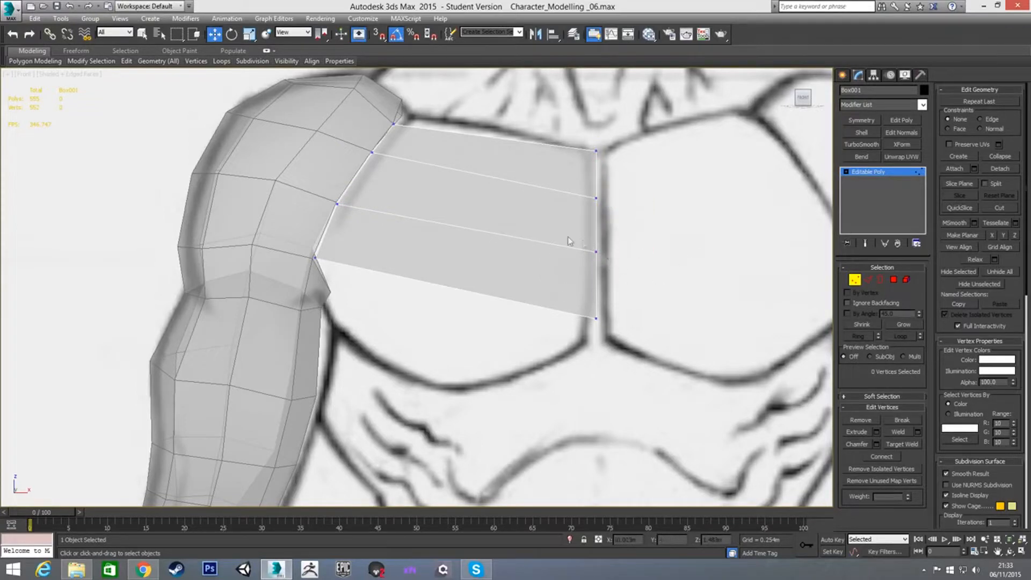
Step: Move the box's four front centre-line vertices forward towards the chest outline in the side reference
{"action": "middle_click_drag", "start_coordinate": [534, 228], "coordinate": [581, 232], "text": "alt"}
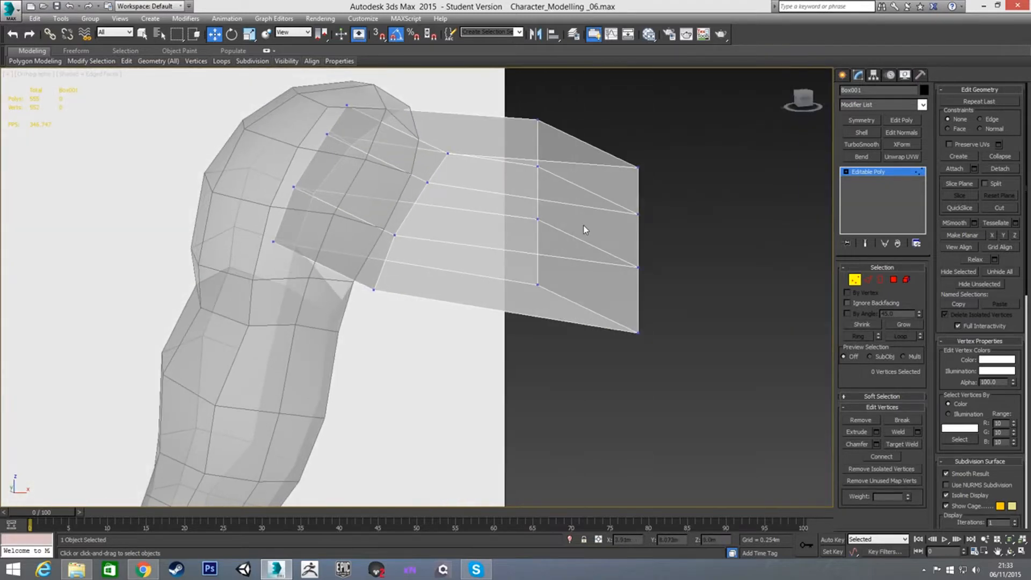
{"action": "key", "text": "l"}
{"action": "middle_click_drag", "start_coordinate": [527, 204], "coordinate": [527, 237]}
{"action": "scroll", "coordinate": [479, 207], "scroll_direction": "up", "scroll_amount": 9}
{"action": "scroll", "coordinate": [325, 199], "scroll_direction": "up", "scroll_amount": 3}
{"action": "middle_click_drag", "start_coordinate": [460, 231], "coordinate": [440, 235], "text": "alt"}
{"action": "left_click_drag", "start_coordinate": [494, 175], "coordinate": [514, 296]}
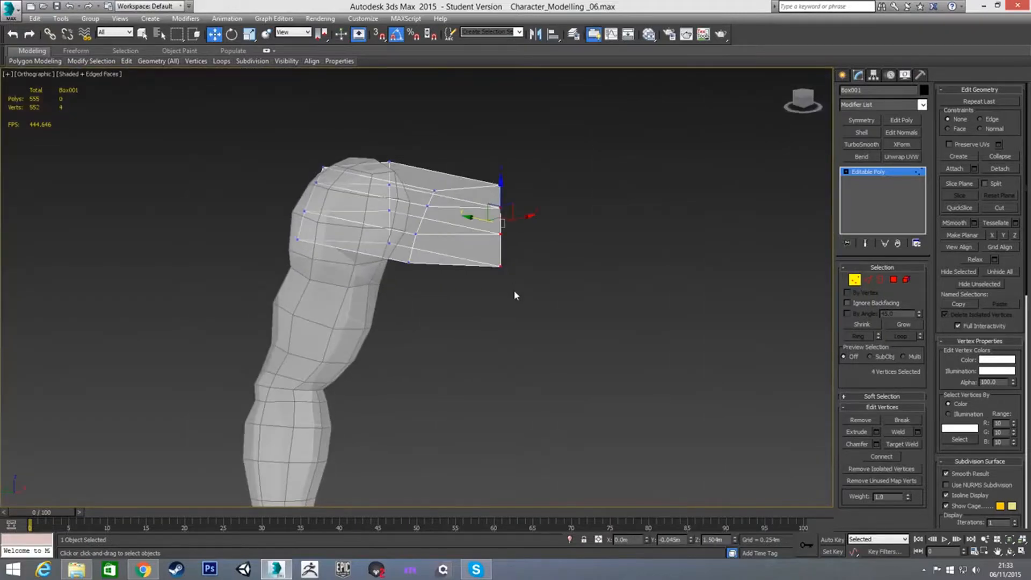
{"action": "key", "text": "l"}
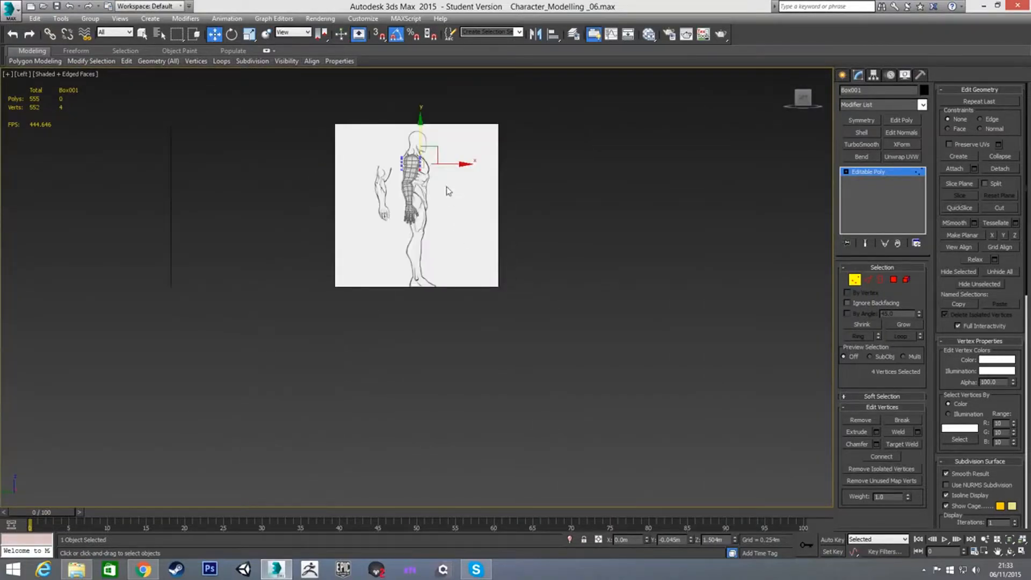
{"action": "scroll", "coordinate": [477, 249], "scroll_direction": "up", "scroll_amount": 8}
{"action": "middle_click_drag", "start_coordinate": [436, 137], "coordinate": [449, 245]}
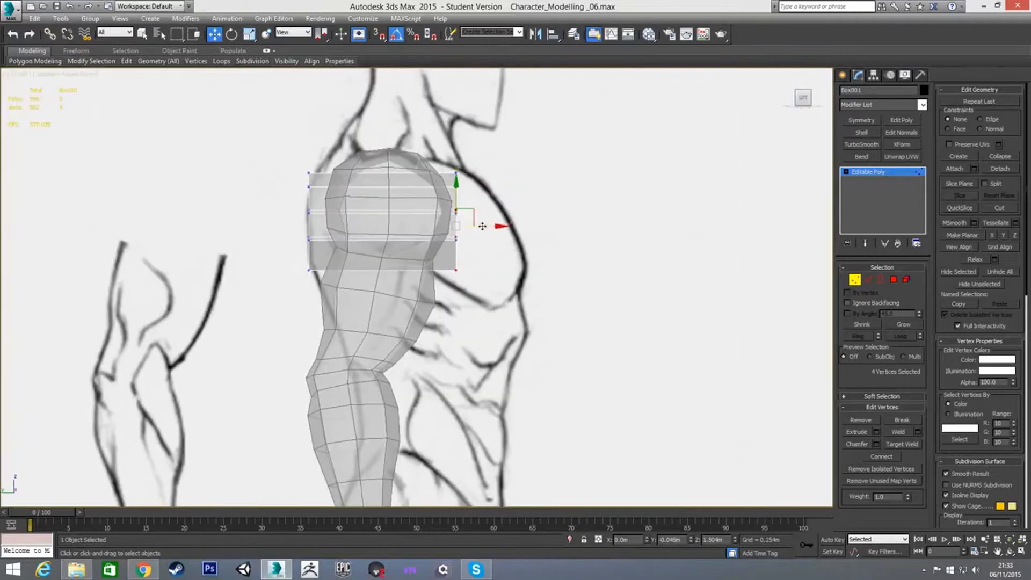
{"action": "left_click_drag", "start_coordinate": [484, 226], "coordinate": [531, 224]}
Step: Adjust each front centre-line vertex individually so the column follows the chest's curved profile in the side reference
{"action": "left_click", "coordinate": [553, 263]}
{"action": "left_click", "coordinate": [502, 270]}
{"action": "left_click_drag", "start_coordinate": [552, 271], "coordinate": [551, 271]}
{"action": "scroll", "coordinate": [519, 230], "scroll_direction": "up", "scroll_amount": 4}
{"action": "left_click_drag", "start_coordinate": [474, 233], "coordinate": [540, 243]}
{"action": "left_click_drag", "start_coordinate": [474, 184], "coordinate": [514, 191]}
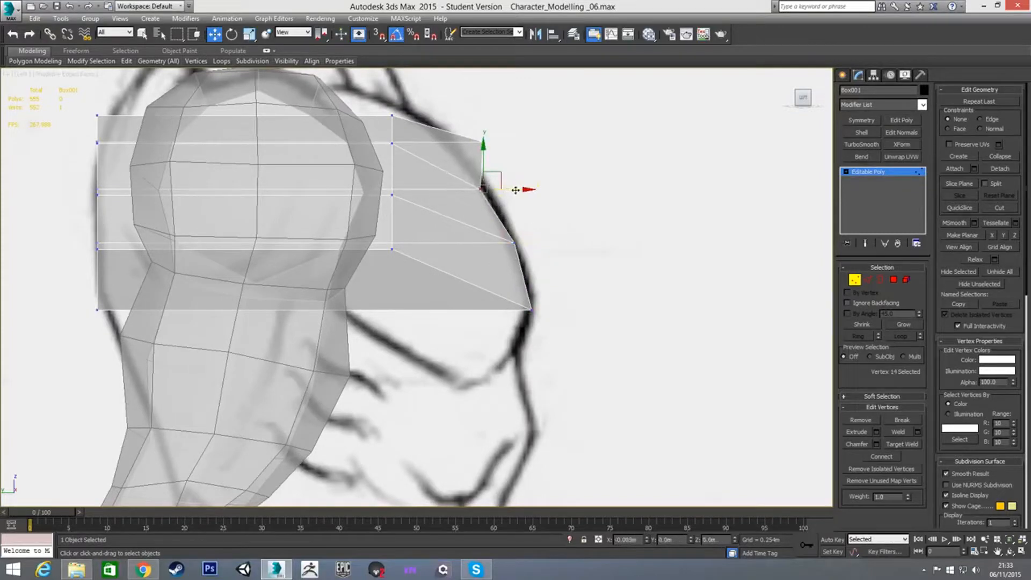
{"action": "mouse_move", "coordinate": [474, 129]}
{"action": "left_mouse_down"}
{"action": "mouse_move", "coordinate": [500, 159]}
{"action": "mouse_move", "coordinate": [477, 142]}
{"action": "left_mouse_up"}
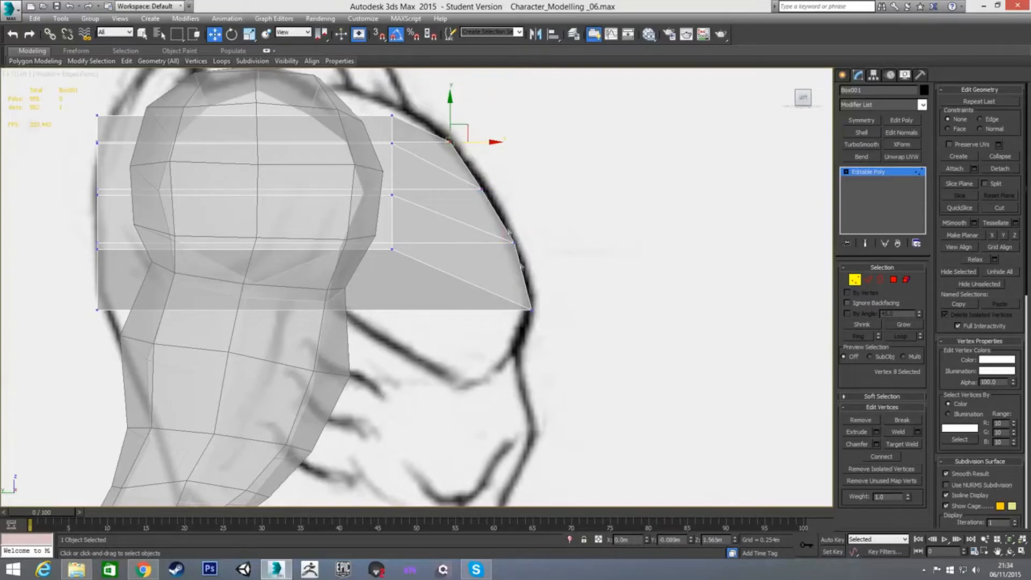
Step: Move the top front outer vertex back to the shoulder opening in the side view
{"action": "left_click_drag", "start_coordinate": [380, 105], "coordinate": [406, 124]}
{"action": "middle_click_drag", "start_coordinate": [331, 123], "coordinate": [424, 156]}
{"action": "scroll", "coordinate": [425, 157], "scroll_direction": "up", "scroll_amount": 2}
{"action": "middle_click_drag", "start_coordinate": [513, 253], "coordinate": [448, 280], "text": "alt"}
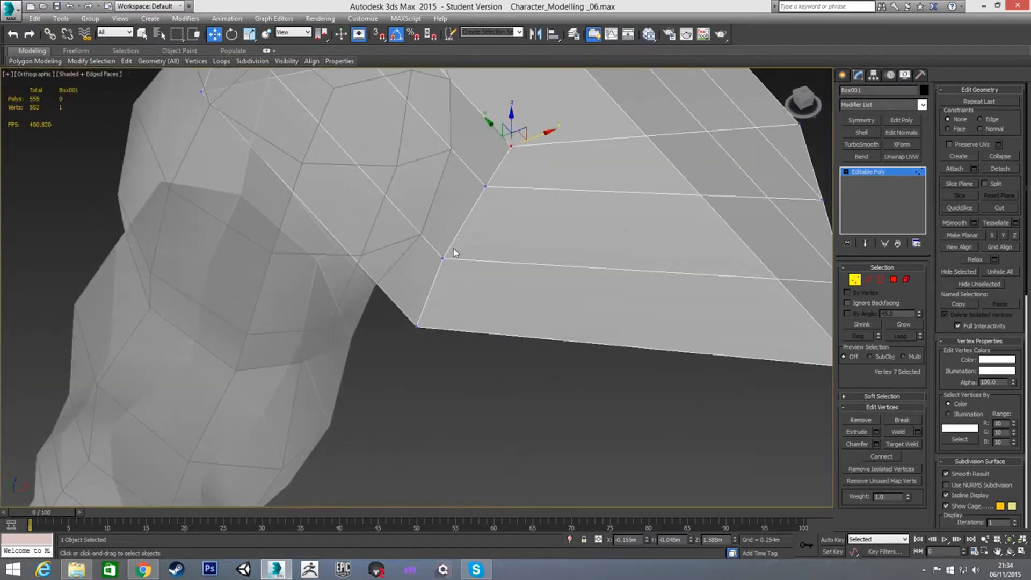
{"action": "key", "text": "l"}
{"action": "scroll", "coordinate": [398, 175], "scroll_direction": "up", "scroll_amount": 8}
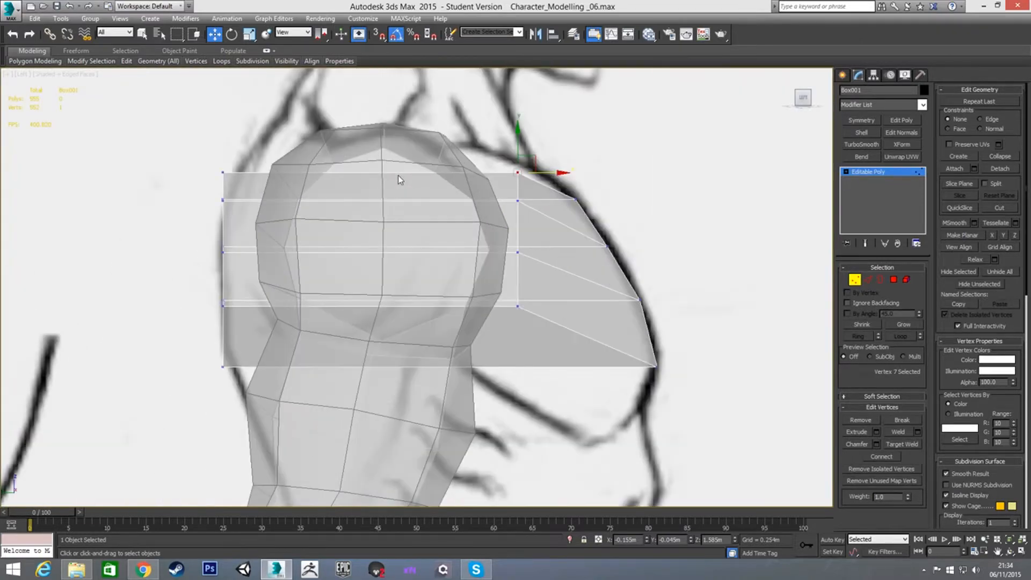
{"action": "scroll", "coordinate": [398, 175], "scroll_direction": "up", "scroll_amount": 3}
{"action": "left_click_drag", "start_coordinate": [602, 171], "coordinate": [485, 172]}
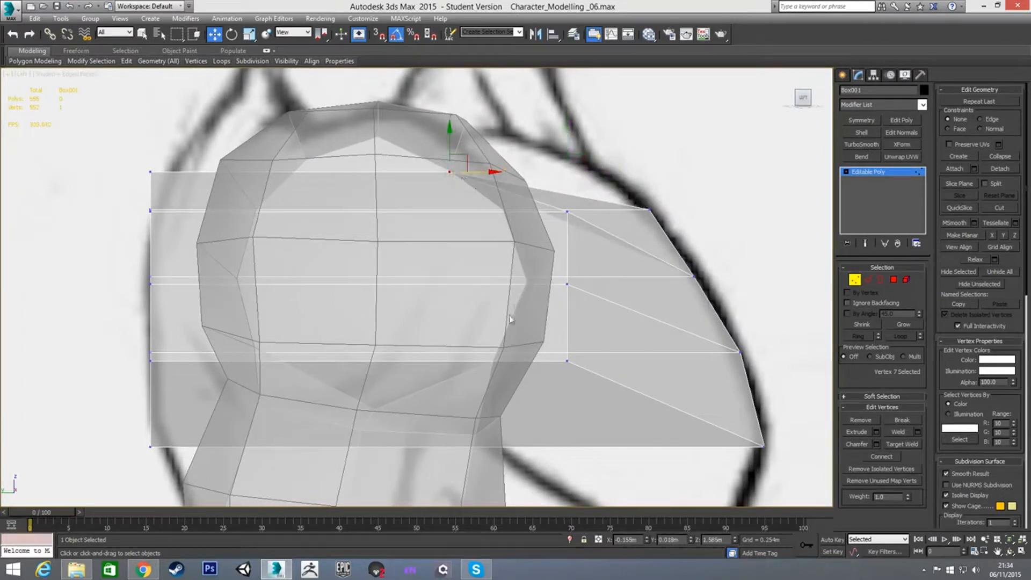
Step: Align the other three front outer vertices with the front edge of the shoulder opening in the side view
{"action": "left_click_drag", "start_coordinate": [583, 373], "coordinate": [522, 365]}
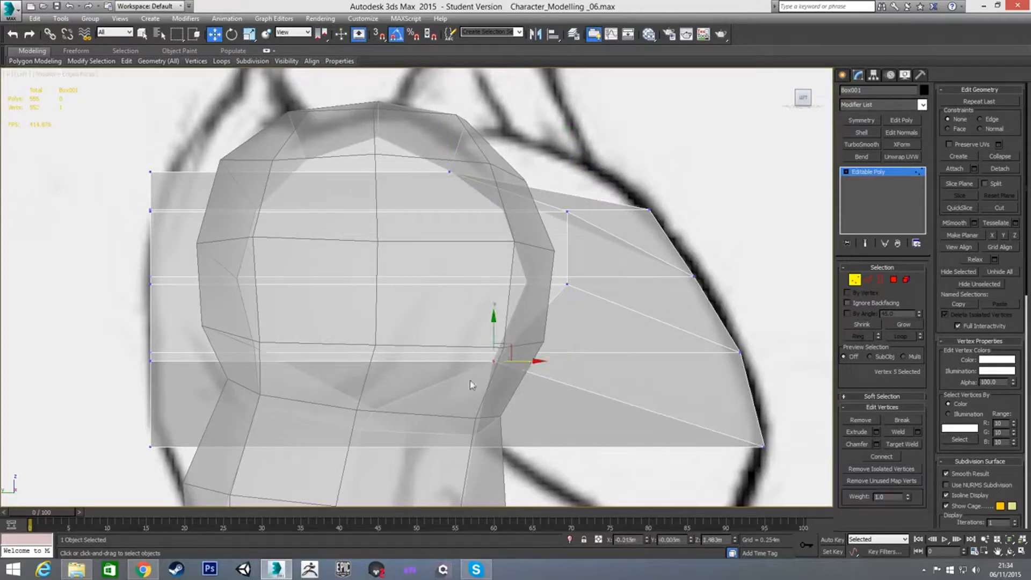
{"action": "left_click", "coordinate": [567, 283]}
{"action": "left_click_drag", "start_coordinate": [600, 285], "coordinate": [558, 284]}
{"action": "left_click", "coordinate": [567, 211]}
{"action": "left_click_drag", "start_coordinate": [594, 212], "coordinate": [529, 213]}
{"action": "middle_click_drag", "start_coordinate": [337, 228], "coordinate": [535, 221]}
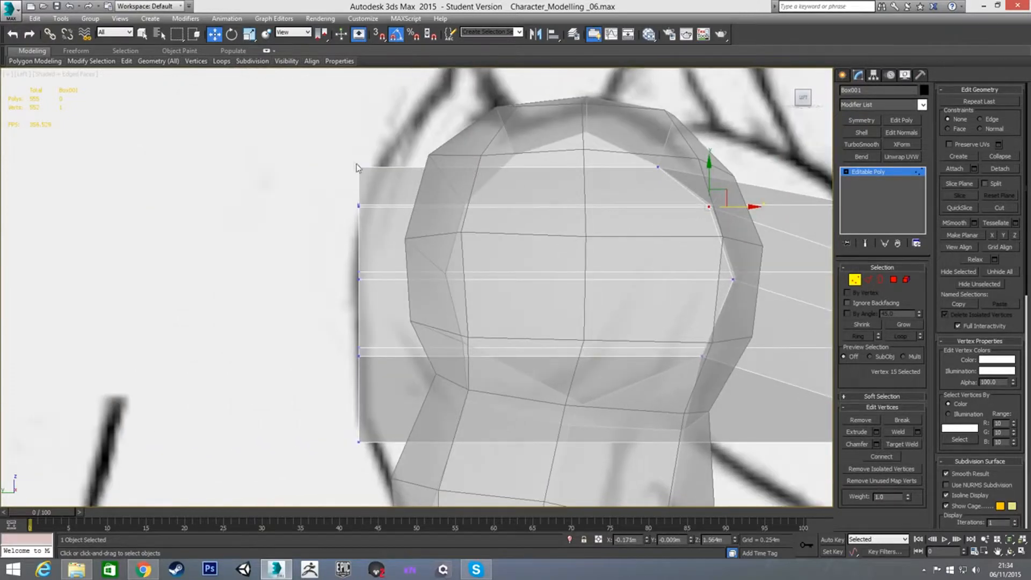
Step: Move the four back outer vertices forward to the rear edge of the shoulder opening in the side view
{"action": "middle_click_drag", "start_coordinate": [394, 229], "coordinate": [434, 248], "text": "alt"}
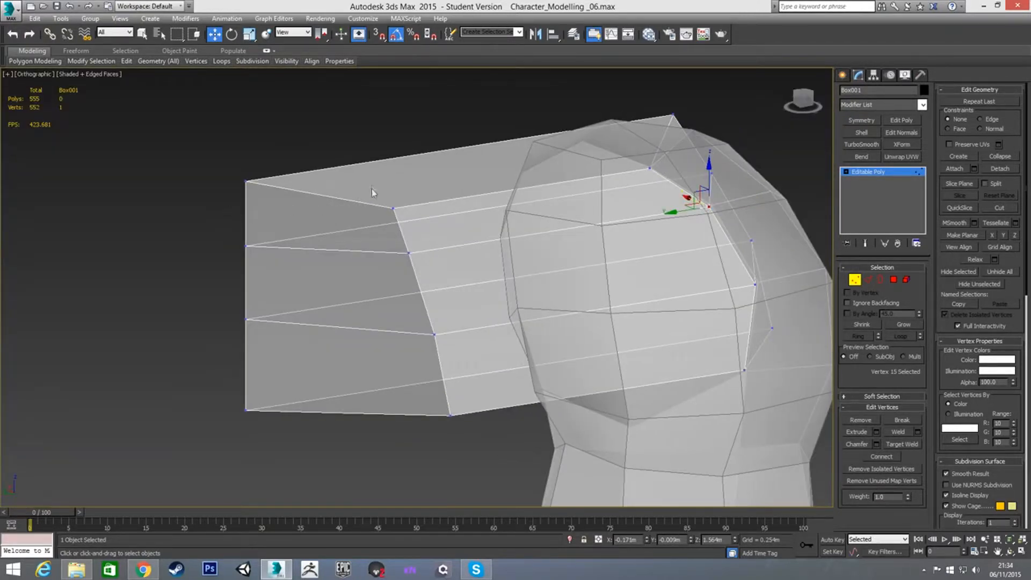
{"action": "left_click_drag", "start_coordinate": [455, 427], "coordinate": [470, 442]}
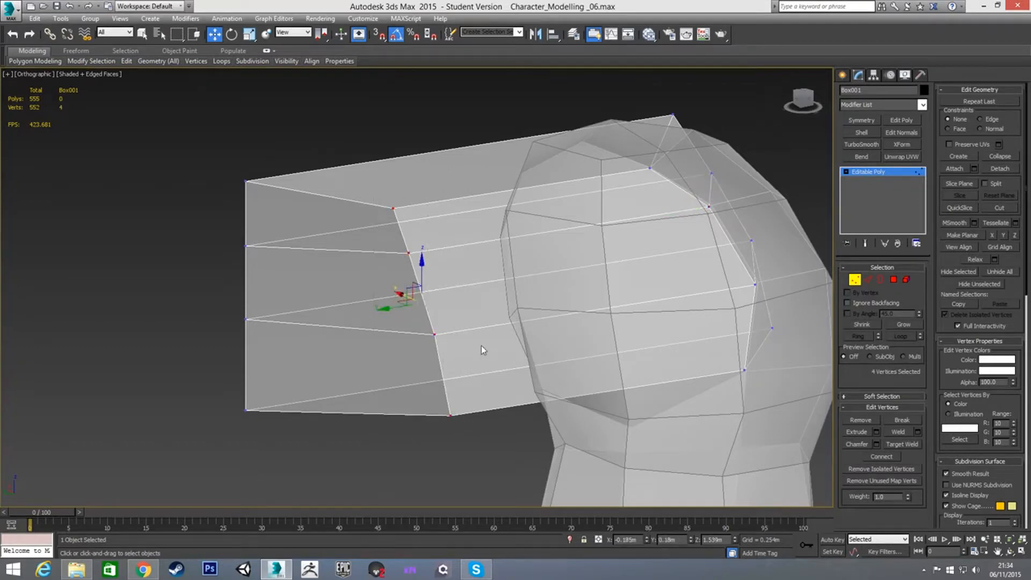
{"action": "key", "text": "l"}
{"action": "scroll", "coordinate": [520, 284], "scroll_direction": "up", "scroll_amount": 10}
{"action": "left_click_drag", "start_coordinate": [520, 284], "coordinate": [557, 288]}
Step: Fit the two upper back outer vertices to the rear contour of the shoulder opening
{"action": "scroll", "coordinate": [551, 283], "scroll_direction": "up", "scroll_amount": 5}
{"action": "left_click", "coordinate": [488, 202]}
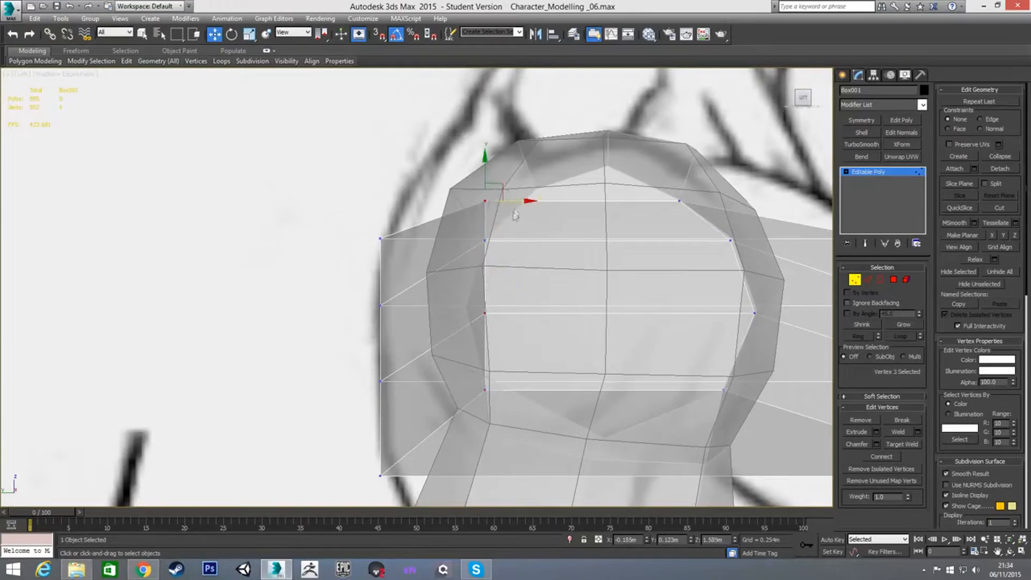
{"action": "left_click_drag", "start_coordinate": [478, 204], "coordinate": [529, 193]}
{"action": "left_click_drag", "start_coordinate": [465, 230], "coordinate": [501, 261]}
{"action": "mouse_move", "coordinate": [499, 226]}
{"action": "left_mouse_down"}
{"action": "mouse_move", "coordinate": [470, 209]}
{"action": "mouse_move", "coordinate": [505, 223]}
{"action": "left_mouse_up"}
{"action": "scroll", "coordinate": [504, 222], "scroll_direction": "up", "scroll_amount": 6}
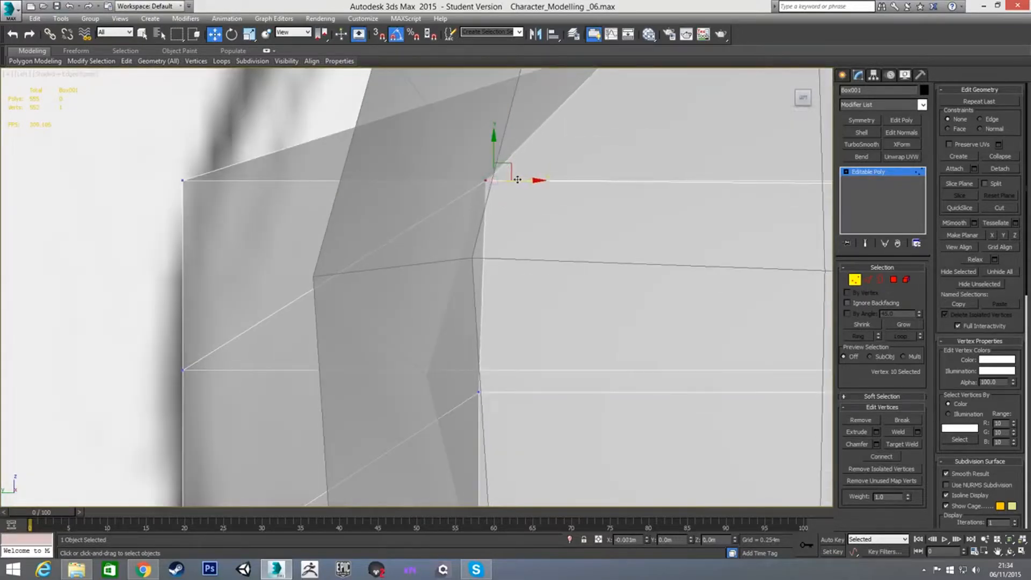
{"action": "scroll", "coordinate": [513, 237], "scroll_direction": "down", "scroll_amount": 3}
Step: Fit the two lower back outer vertices to the rear contour of the shoulder opening
{"action": "left_click", "coordinate": [503, 298]}
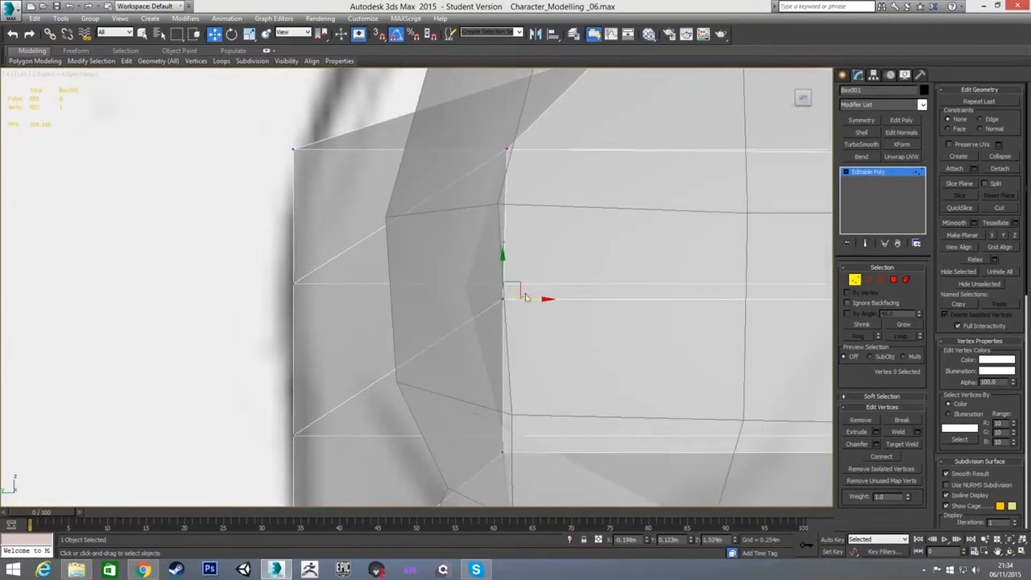
{"action": "left_click_drag", "start_coordinate": [512, 288], "coordinate": [480, 276]}
{"action": "left_click", "coordinate": [502, 452]}
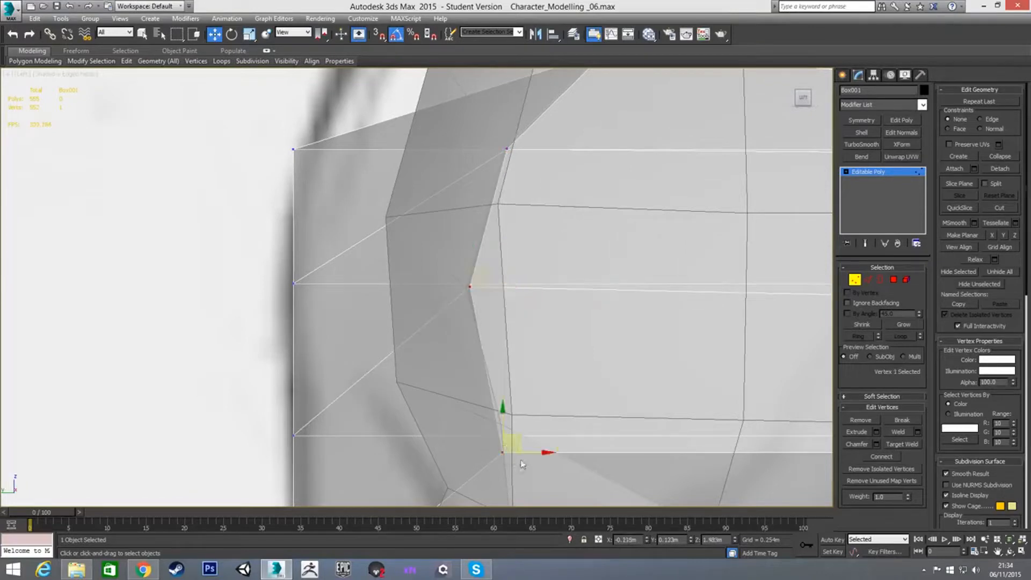
{"action": "left_click_drag", "start_coordinate": [521, 440], "coordinate": [519, 410]}
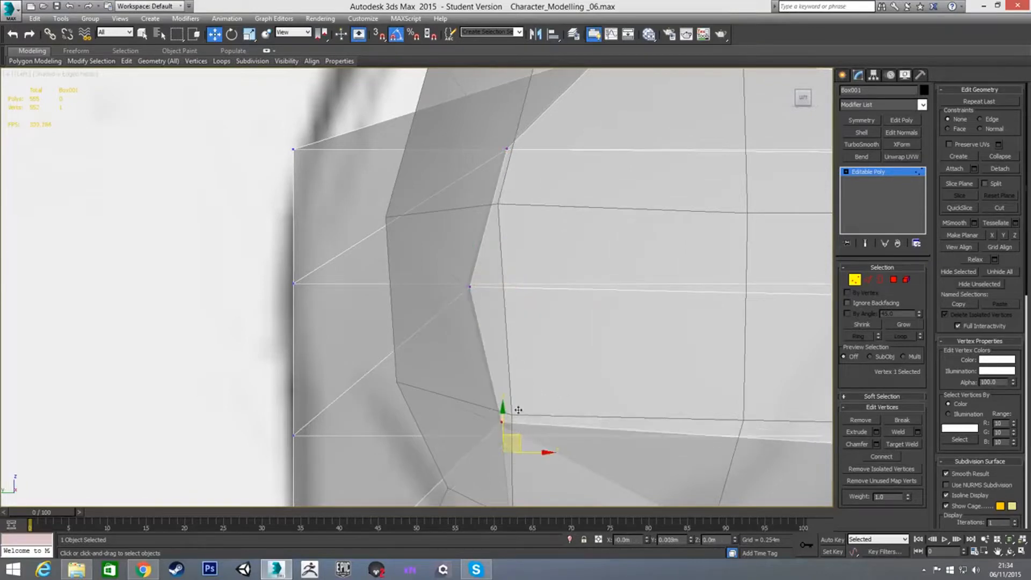
Step: Raise the two upper back centre-line vertices along the back outline in the side reference
{"action": "middle_click_drag", "start_coordinate": [546, 327], "coordinate": [512, 331]}
{"action": "scroll", "coordinate": [526, 345], "scroll_direction": "down", "scroll_amount": 3}
{"action": "left_click_drag", "start_coordinate": [376, 264], "coordinate": [417, 184]}
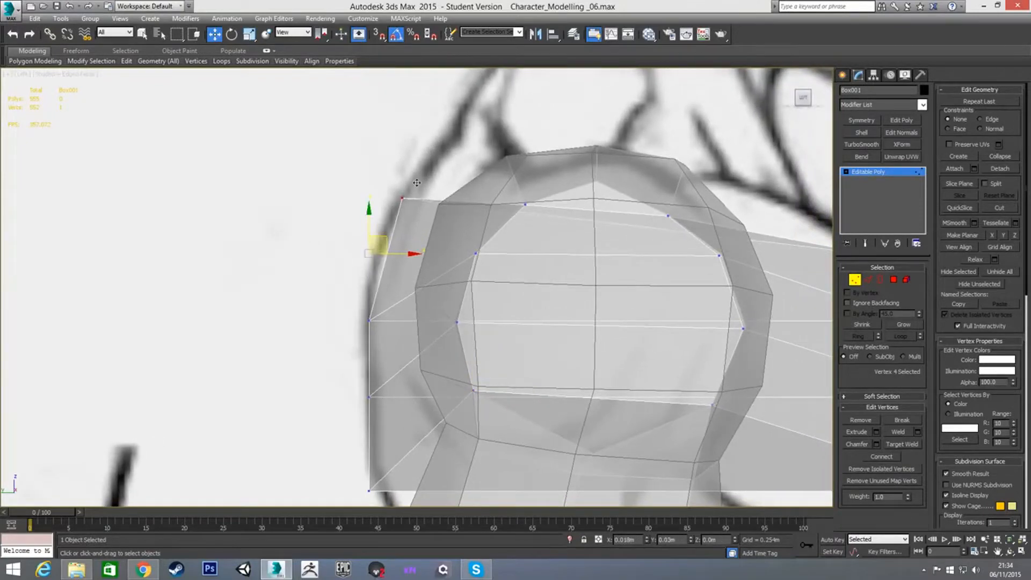
{"action": "left_click", "coordinate": [369, 320]}
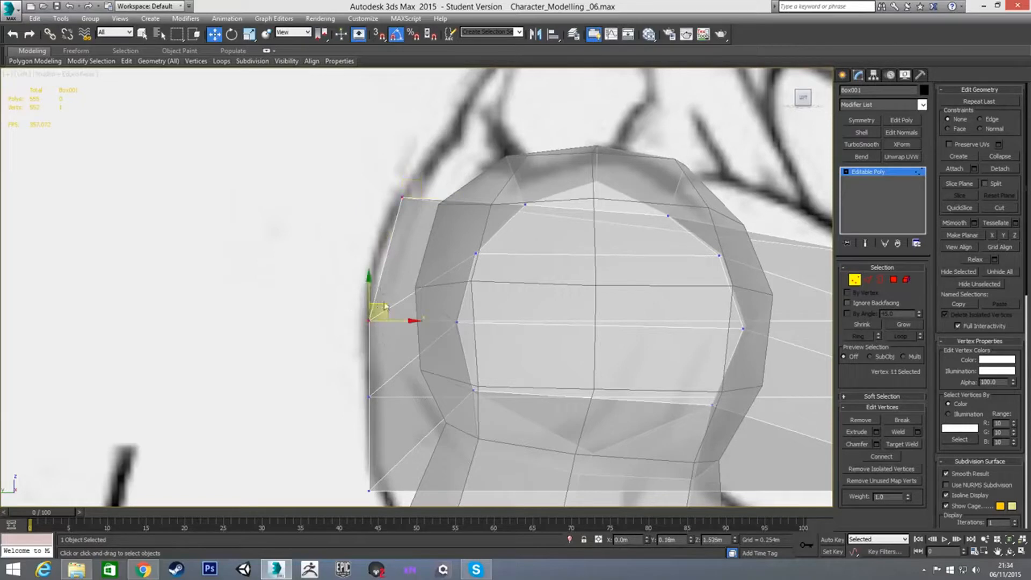
{"action": "left_click_drag", "start_coordinate": [387, 309], "coordinate": [389, 269]}
Step: Fine-tune the lower three back centre-line vertices to follow the back outline in the side reference
{"action": "middle_click_drag", "start_coordinate": [383, 300], "coordinate": [382, 261]}
{"action": "scroll", "coordinate": [382, 261], "scroll_direction": "down", "scroll_amount": 2}
{"action": "left_click_drag", "start_coordinate": [364, 289], "coordinate": [395, 300]}
{"action": "left_click", "coordinate": [381, 236]}
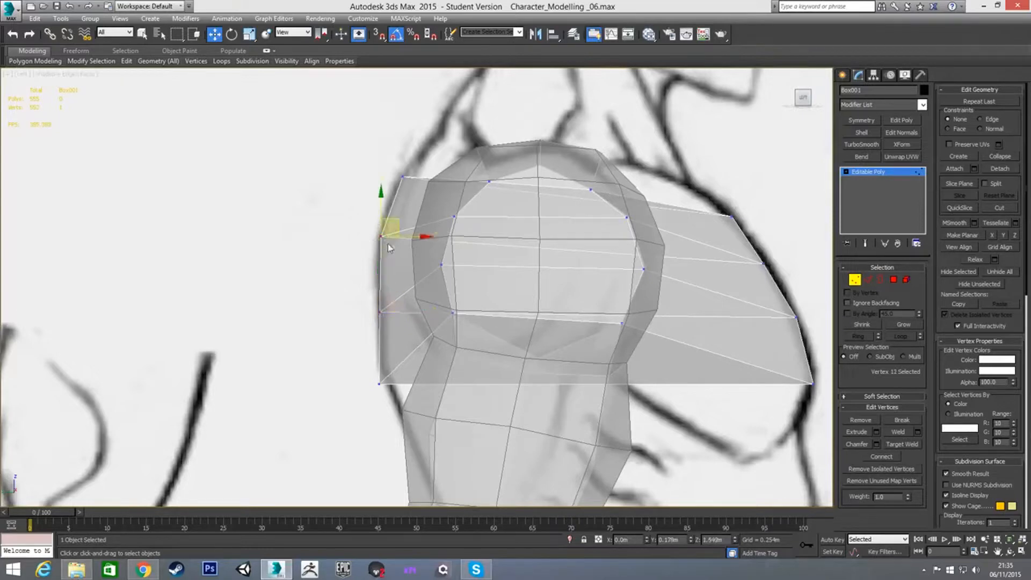
{"action": "left_click", "coordinate": [377, 312]}
{"action": "left_click", "coordinate": [379, 382]}
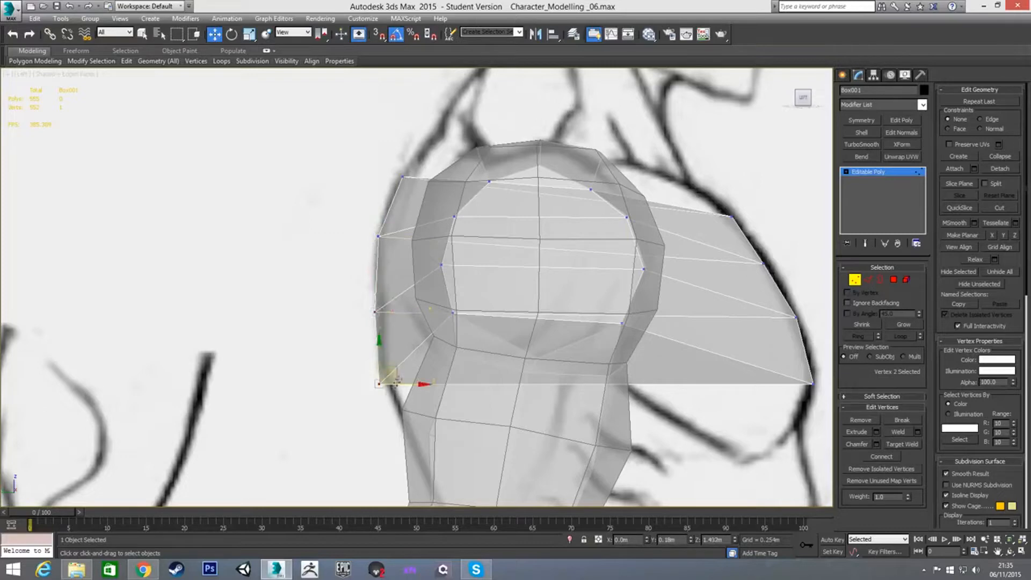
{"action": "left_click", "coordinate": [327, 339]}
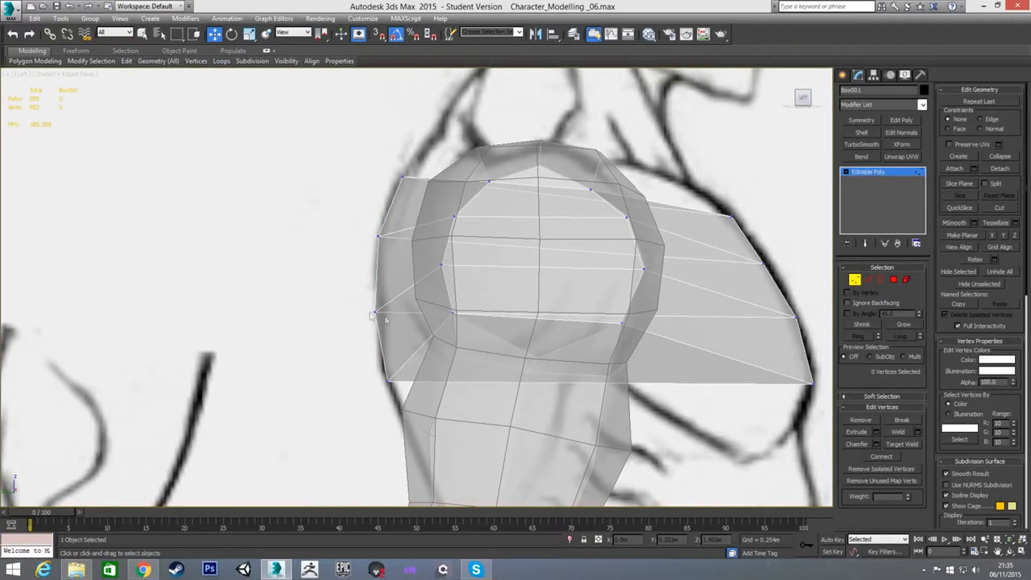
Step: Connect all the edges running from the shoulder to the body's centre line with 2 segments
{"action": "middle_click_drag", "start_coordinate": [559, 265], "coordinate": [475, 288], "text": "alt"}
{"action": "middle_click_drag", "start_coordinate": [559, 278], "coordinate": [525, 235], "text": "alt"}
{"action": "key", "text": "2"}
{"action": "double_click", "coordinate": [524, 232]}
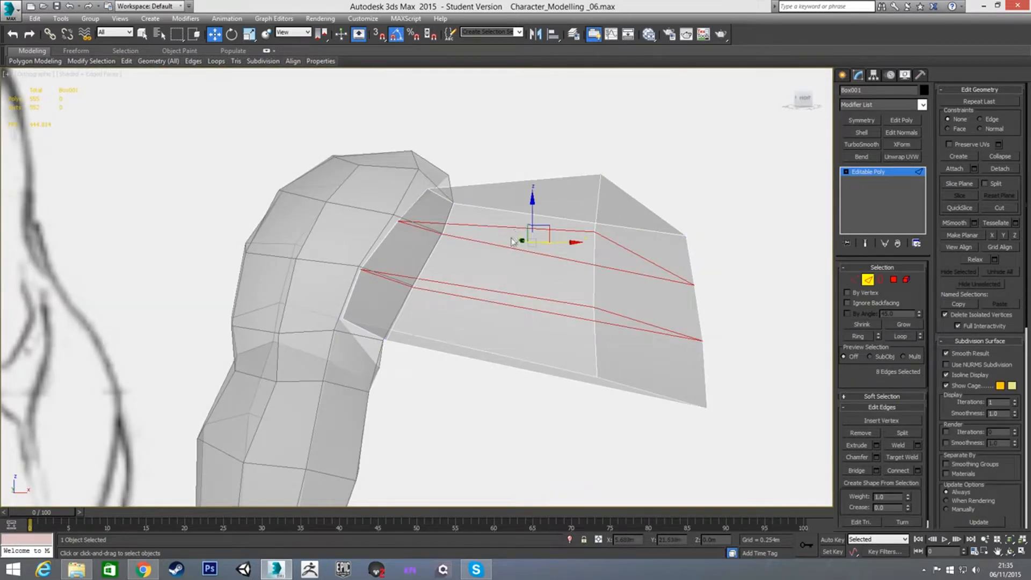
{"action": "key", "text": "f"}
{"action": "left_click", "coordinate": [463, 120]}
{"action": "scroll", "coordinate": [454, 148], "scroll_direction": "up", "scroll_amount": 2}
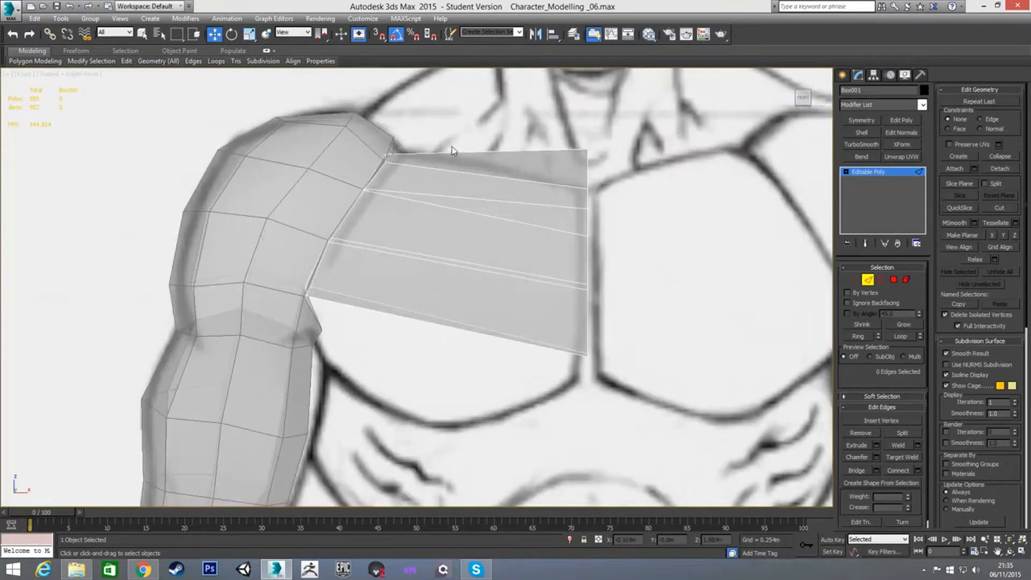
{"action": "left_click_drag", "start_coordinate": [440, 131], "coordinate": [474, 358]}
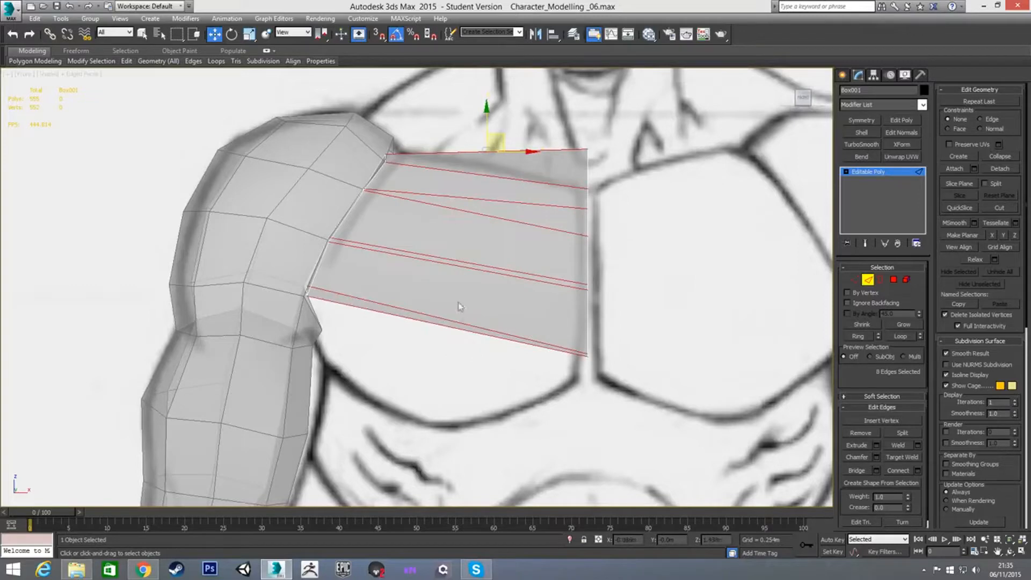
{"action": "key", "text": "ctrl+shift+e"}
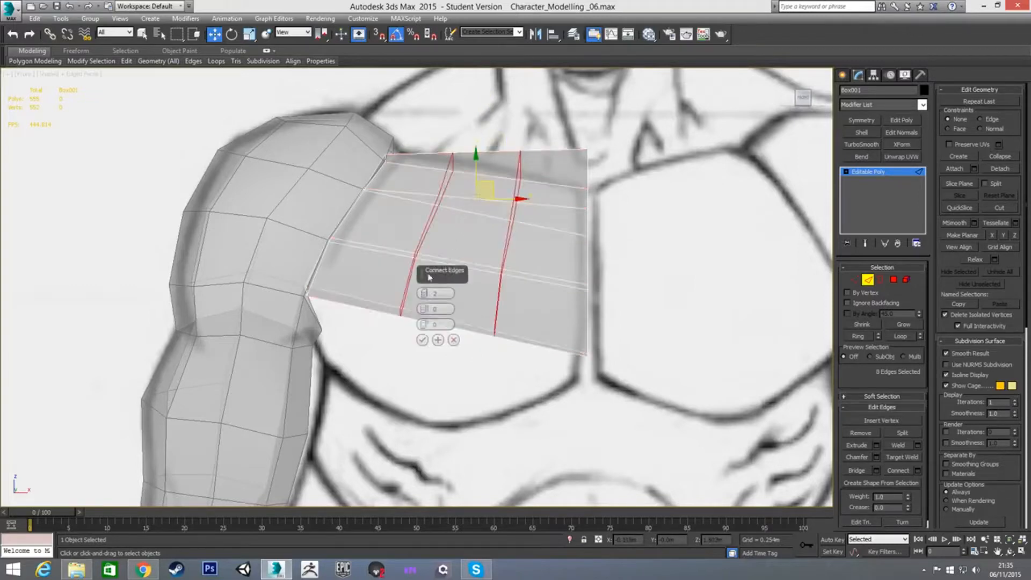
{"action": "left_click", "coordinate": [423, 340]}
Step: Move the lowest front vertex of the new loop nearest the centre line down and inwards towards the chest's lower outline
{"action": "key", "text": "1"}
{"action": "scroll", "coordinate": [466, 330], "scroll_direction": "up", "scroll_amount": 3}
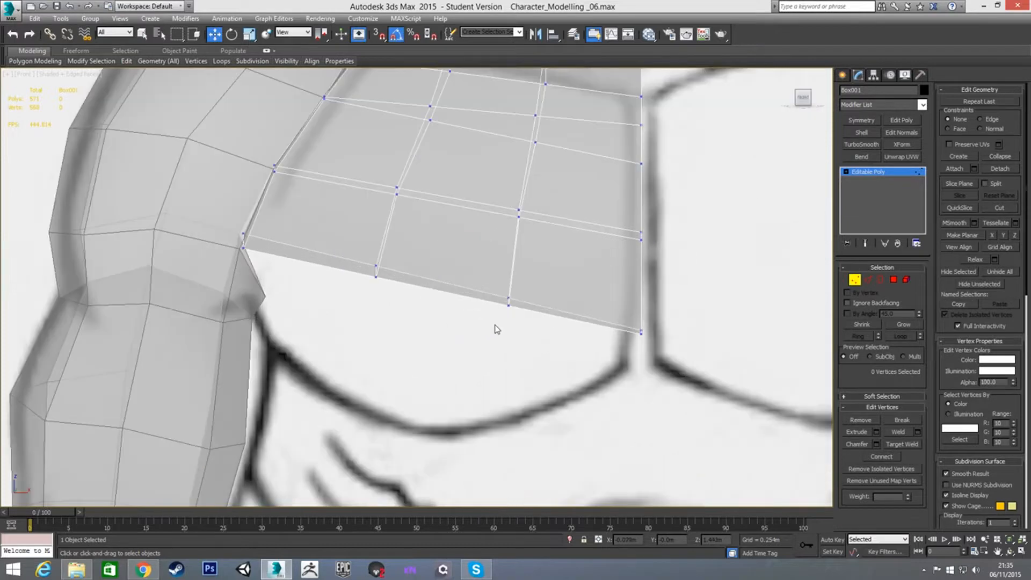
{"action": "middle_click_drag", "start_coordinate": [497, 329], "coordinate": [444, 347], "text": "alt"}
{"action": "left_click", "coordinate": [416, 343]}
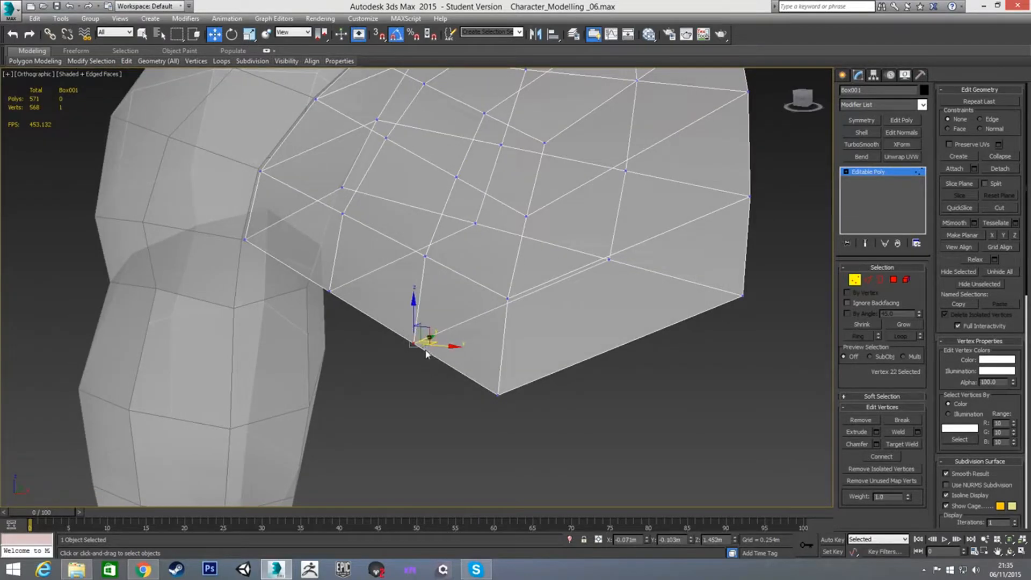
{"action": "key", "text": "f"}
{"action": "key", "text": "alt+x"}
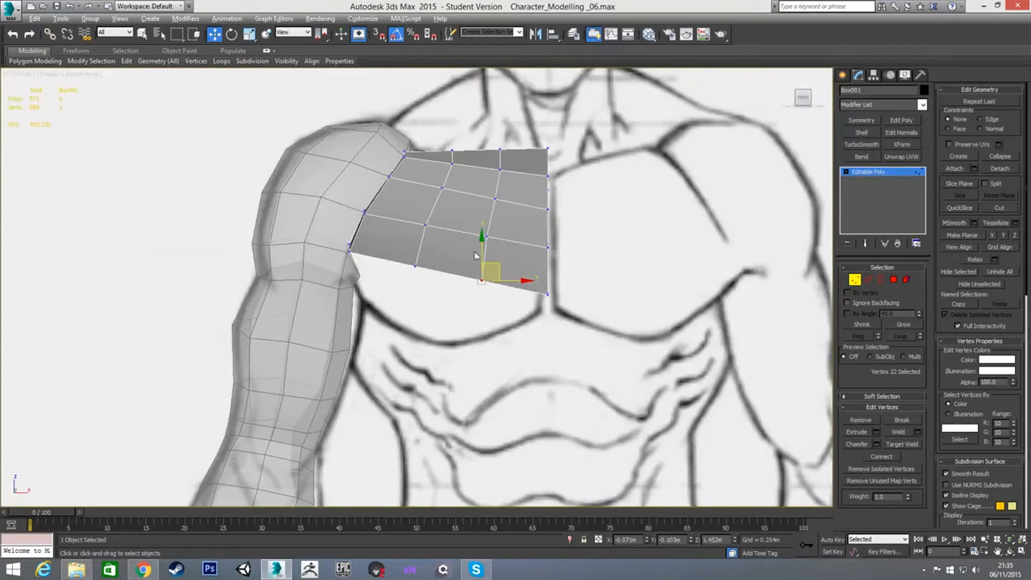
{"action": "scroll", "coordinate": [475, 257], "scroll_direction": "up", "scroll_amount": 5}
{"action": "left_click_drag", "start_coordinate": [514, 252], "coordinate": [565, 319]}
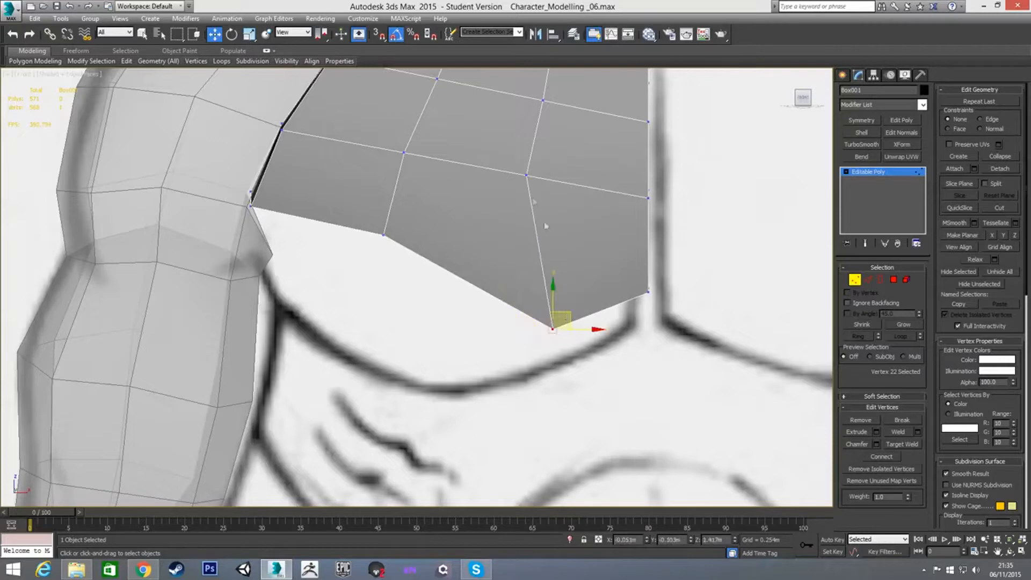
Step: Lower the second front vertex from the bottom of the inner loop to follow the chest's shape
{"action": "left_click", "coordinate": [526, 177]}
{"action": "key", "text": "alt+x"}
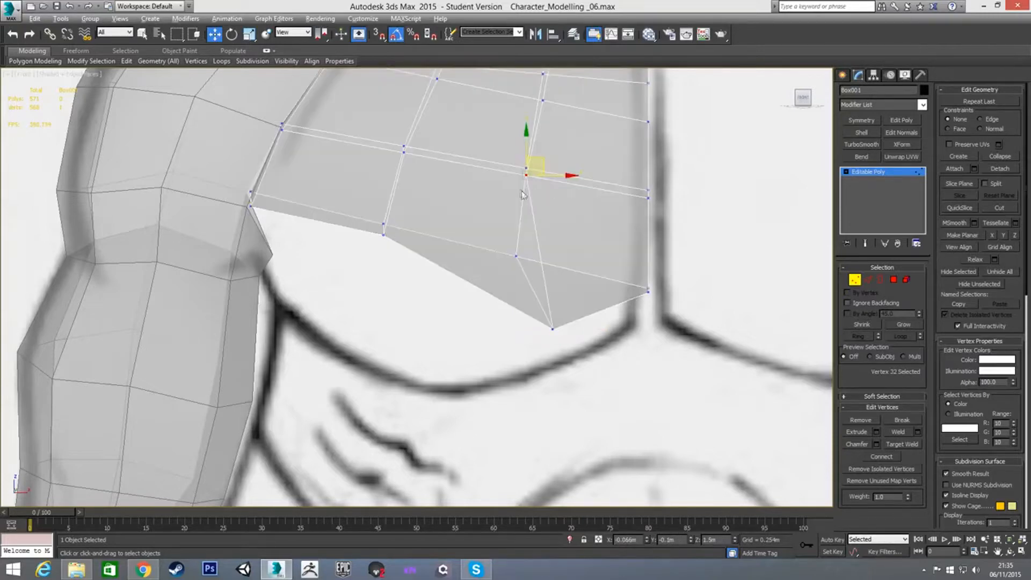
{"action": "middle_click_drag", "start_coordinate": [502, 190], "coordinate": [483, 221]}
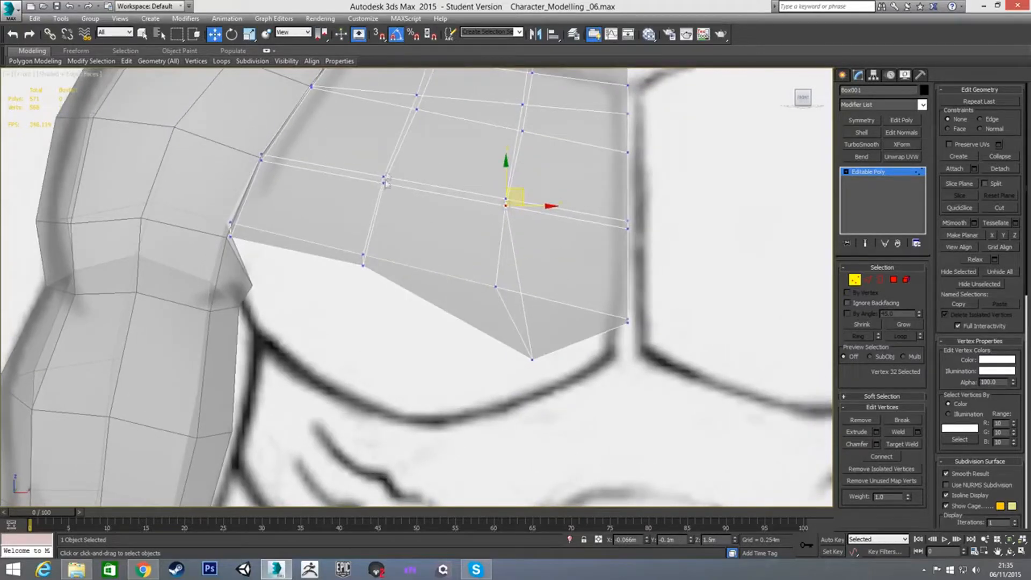
{"action": "key", "text": "alt+x"}
{"action": "left_click_drag", "start_coordinate": [522, 189], "coordinate": [539, 229]}
Step: Lower the inner loop's third front vertex from the bottom and nudge its top front vertex up and inwards
{"action": "left_click", "coordinate": [523, 131]}
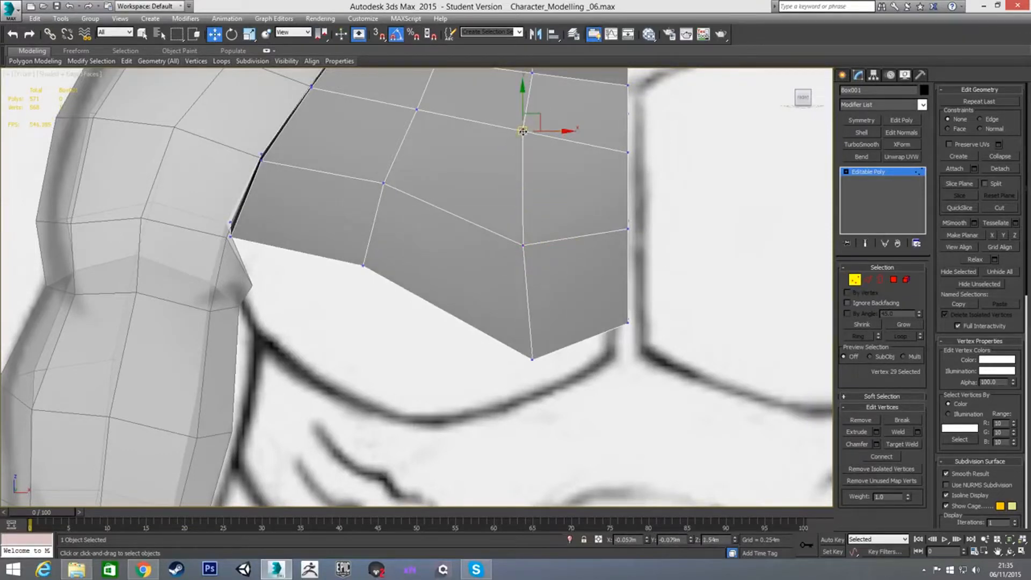
{"action": "scroll", "coordinate": [524, 135], "scroll_direction": "up", "scroll_amount": 3}
{"action": "left_click_drag", "start_coordinate": [514, 144], "coordinate": [524, 161]}
{"action": "scroll", "coordinate": [525, 167], "scroll_direction": "down", "scroll_amount": 3}
{"action": "left_click", "coordinate": [526, 159]}
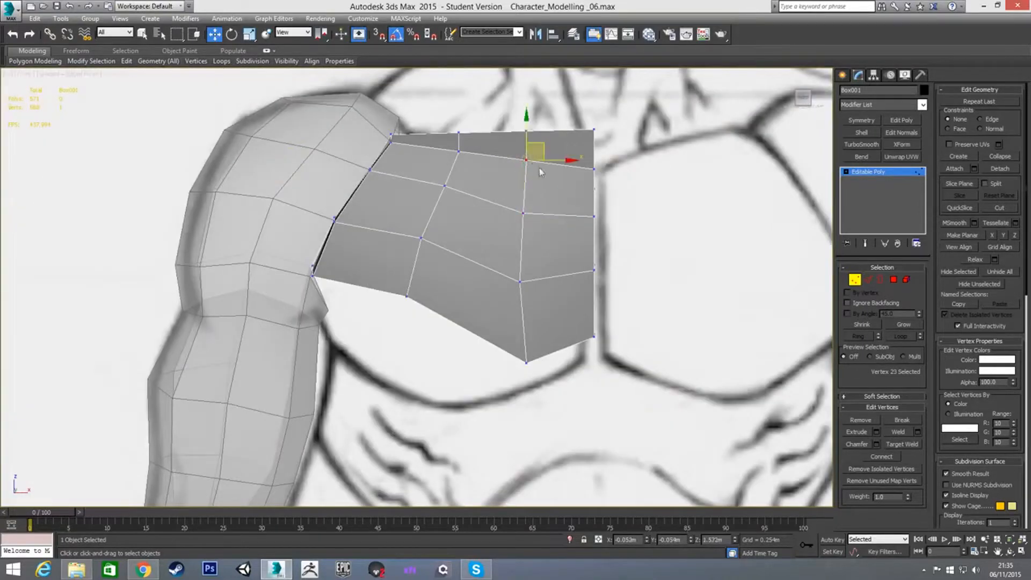
{"action": "key", "text": "alt+x"}
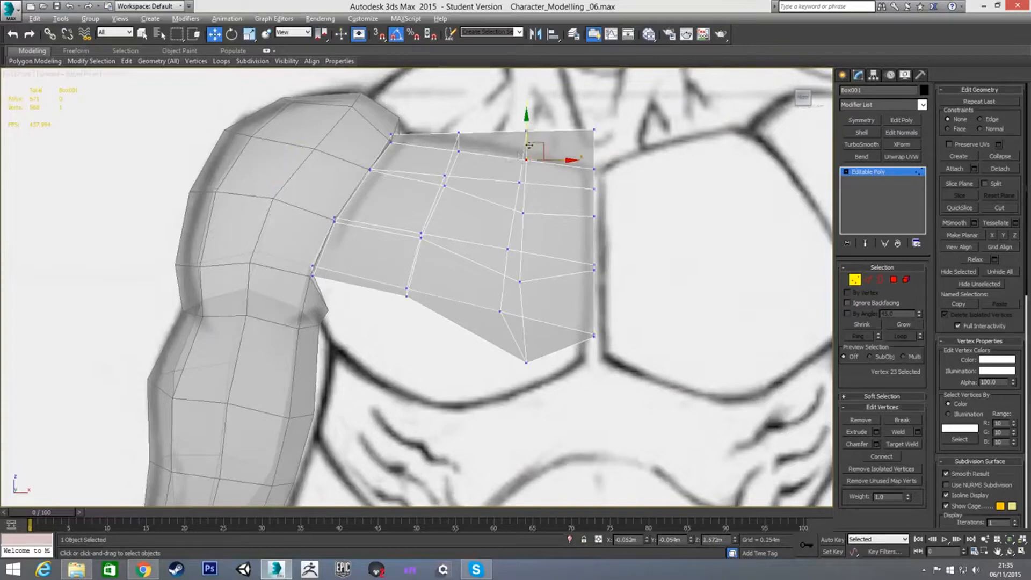
{"action": "left_click_drag", "start_coordinate": [538, 145], "coordinate": [555, 165]}
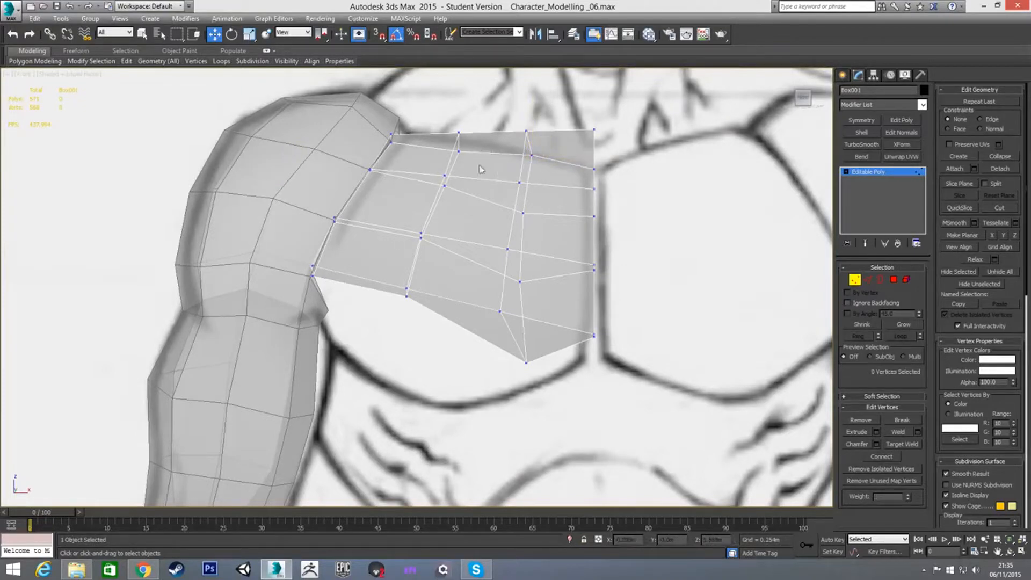
Step: Move the top front vertex of the loop nearer the shoulder slightly up and inwards along the chest's upper edge
{"action": "left_click", "coordinate": [459, 134]}
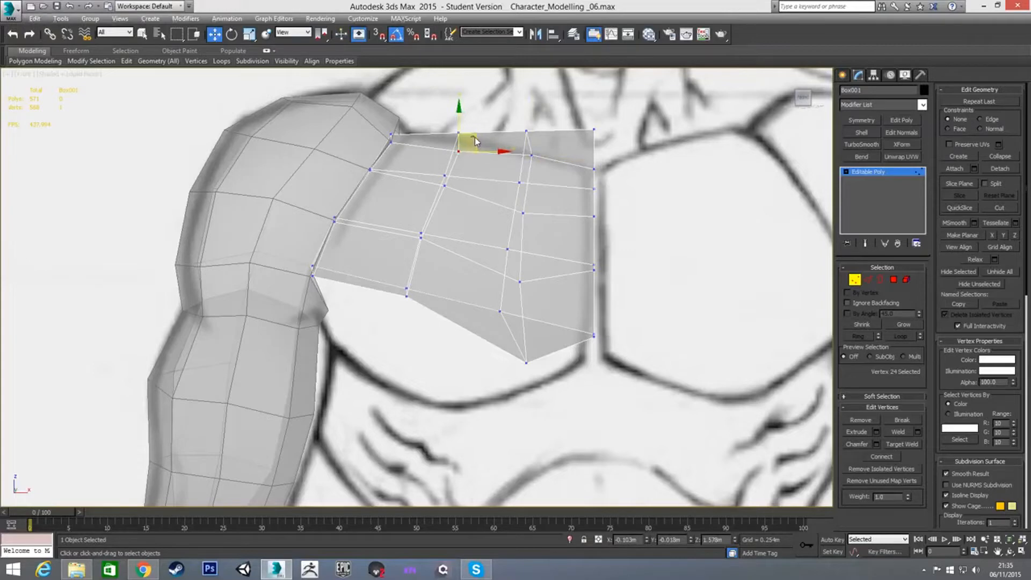
{"action": "left_click_drag", "start_coordinate": [466, 158], "coordinate": [477, 130]}
{"action": "middle_click_drag", "start_coordinate": [477, 129], "coordinate": [476, 204], "text": "alt"}
{"action": "key", "text": "f"}
{"action": "scroll", "coordinate": [469, 199], "scroll_direction": "up", "scroll_amount": 5}
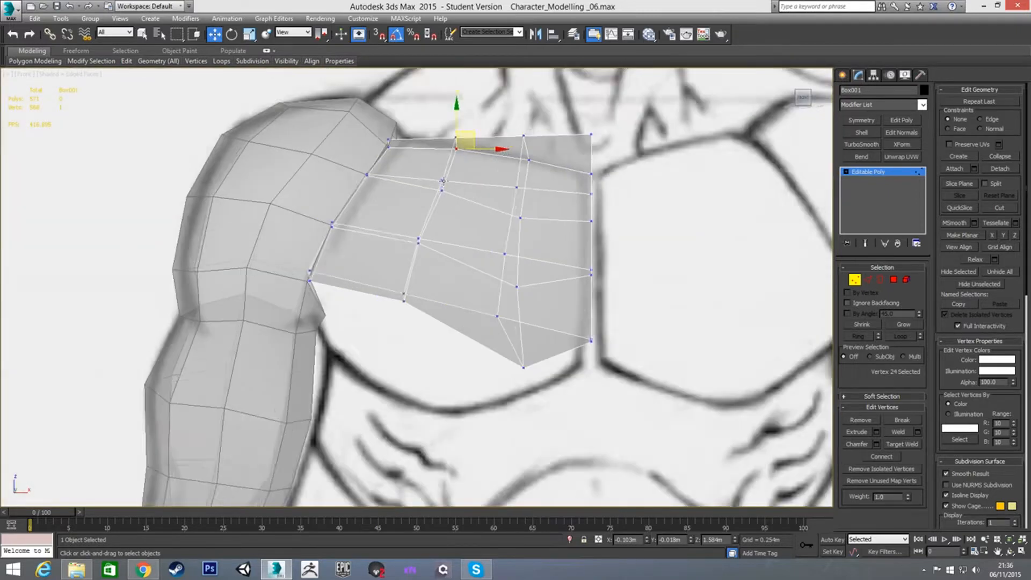
{"action": "left_click_drag", "start_coordinate": [479, 124], "coordinate": [502, 128]}
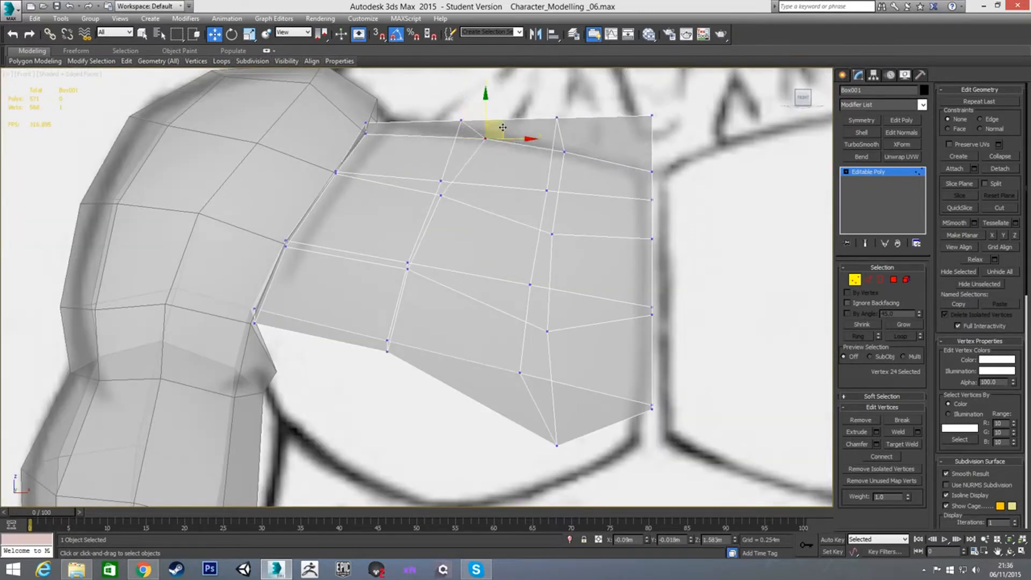
Step: Move the two middle front vertices of the loop nearer the shoulder down and towards the centre line
{"action": "key", "text": "alt+x"}
{"action": "left_click", "coordinate": [441, 195]}
{"action": "left_click_drag", "start_coordinate": [458, 180], "coordinate": [481, 200]}
{"action": "left_click", "coordinate": [408, 268]}
{"action": "left_click_drag", "start_coordinate": [417, 261], "coordinate": [455, 308]}
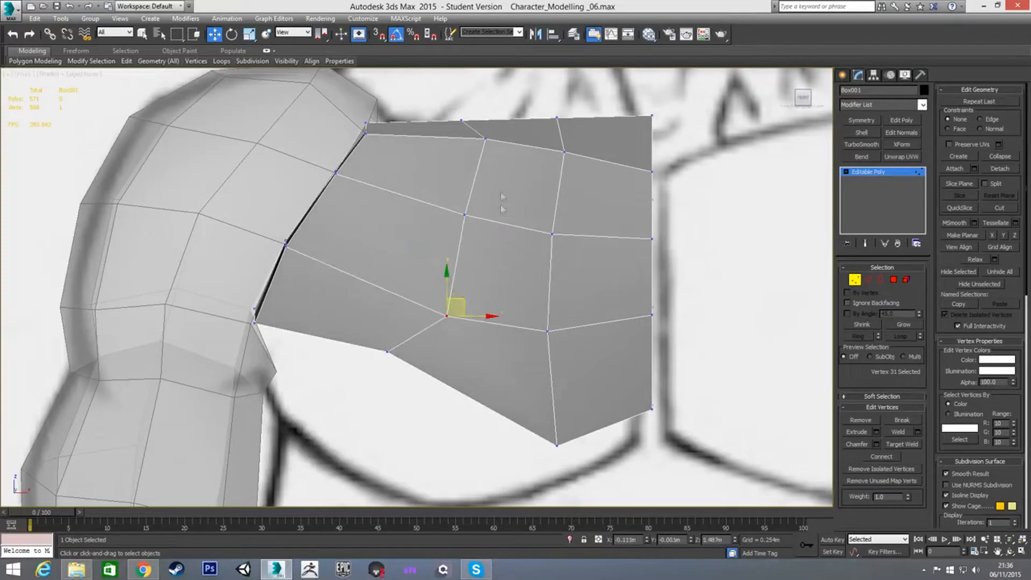
Step: Bring the shoulder-side loop's lowest front vertex down and inwards towards the chest's lower outline, and lower the vertex above it
{"action": "middle_click_drag", "start_coordinate": [472, 297], "coordinate": [437, 185]}
{"action": "left_click", "coordinate": [355, 239]}
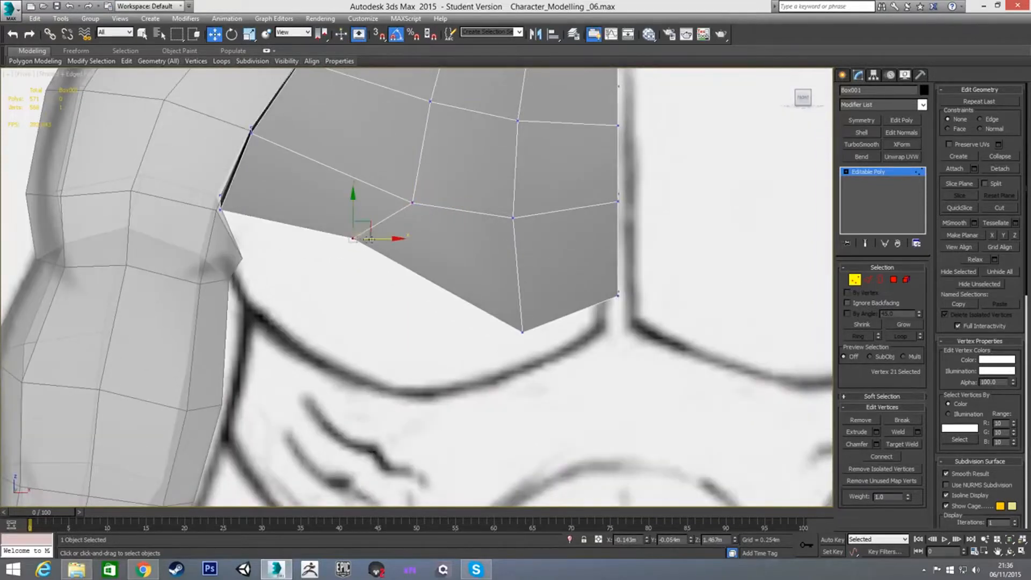
{"action": "left_click_drag", "start_coordinate": [355, 239], "coordinate": [437, 338]}
{"action": "left_click", "coordinate": [412, 203]}
{"action": "left_click_drag", "start_coordinate": [424, 191], "coordinate": [433, 222]}
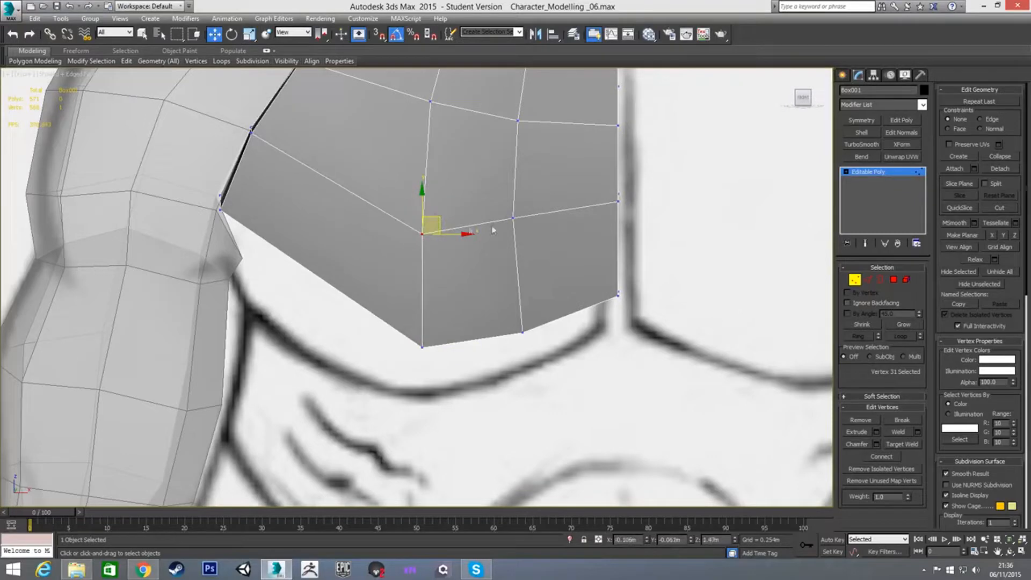
Step: Lower the middle front vertices of the two chest loops slightly to even out the curve of the horizontal rows
{"action": "left_click", "coordinate": [513, 219]}
{"action": "left_click_drag", "start_coordinate": [526, 205], "coordinate": [529, 215]}
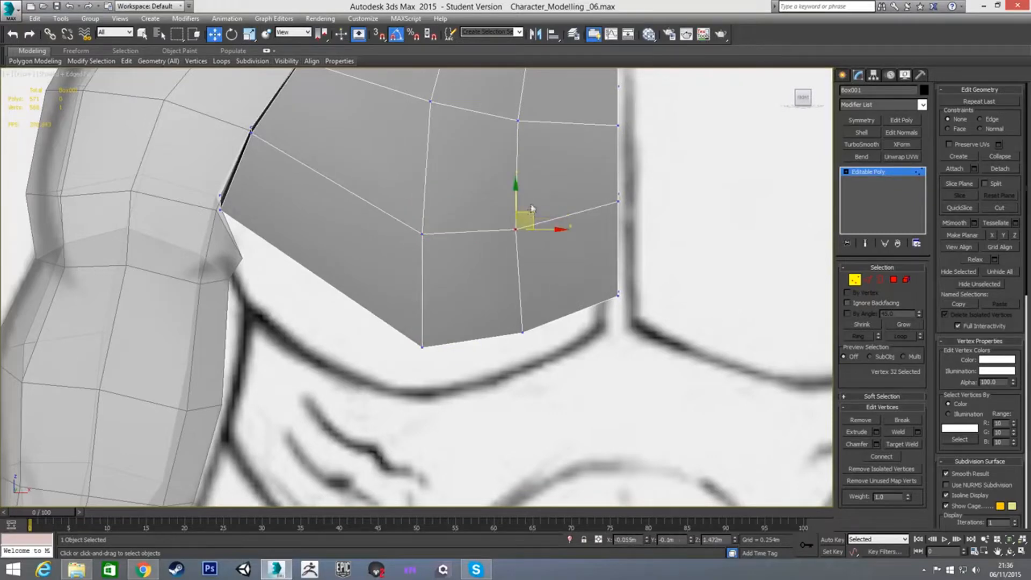
{"action": "middle_click_drag", "start_coordinate": [549, 153], "coordinate": [535, 193]}
{"action": "scroll", "coordinate": [442, 196], "scroll_direction": "down", "scroll_amount": 2}
{"action": "left_click", "coordinate": [425, 159]}
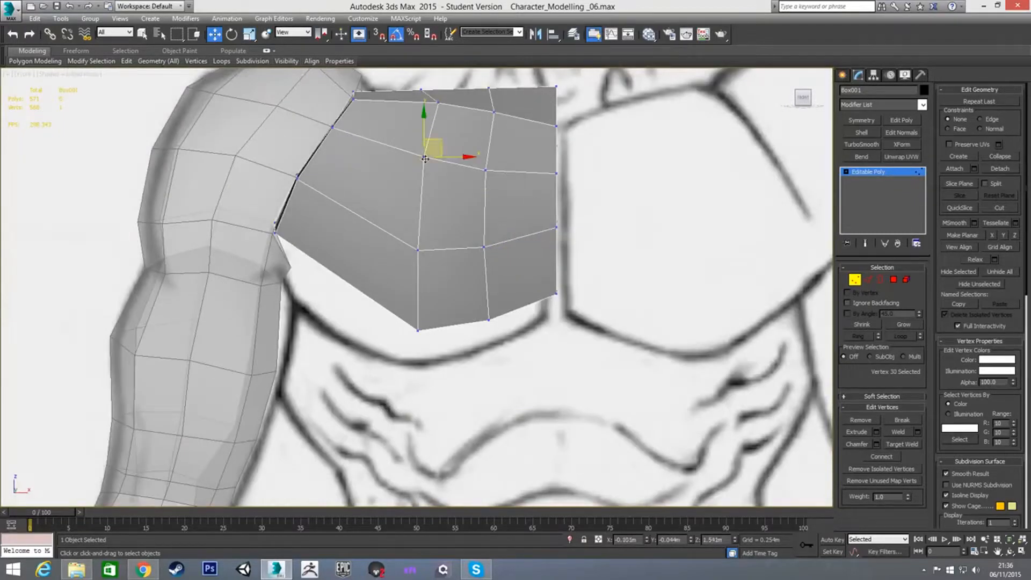
{"action": "left_click_drag", "start_coordinate": [440, 143], "coordinate": [441, 157]}
{"action": "left_click", "coordinate": [485, 170]}
{"action": "left_click_drag", "start_coordinate": [502, 157], "coordinate": [501, 164]}
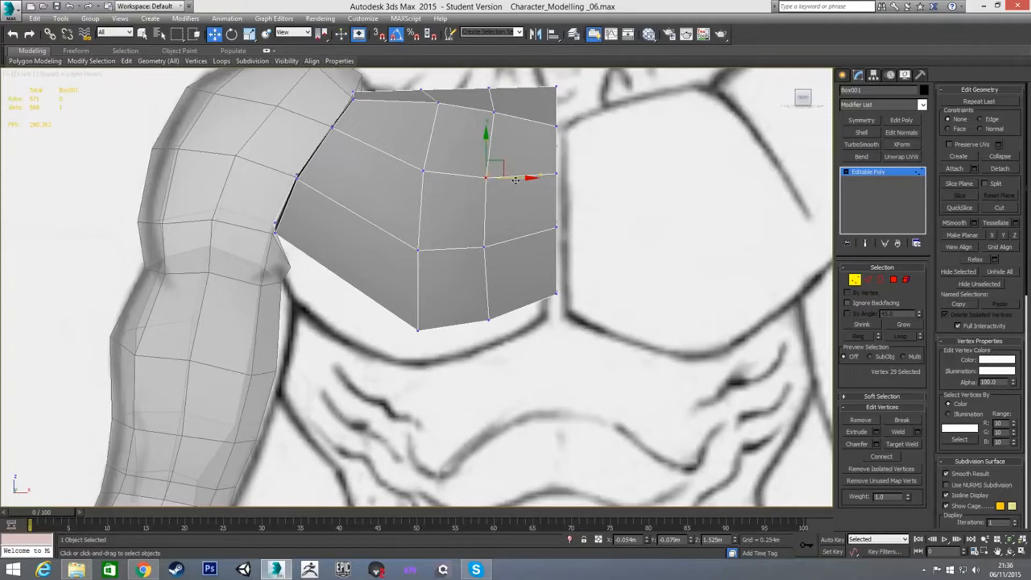
Step: Shift the inner loop's two middle front vertices slightly towards the body's centre line
{"action": "left_click_drag", "start_coordinate": [517, 178], "coordinate": [526, 180]}
{"action": "left_click", "coordinate": [484, 248]}
{"action": "left_click_drag", "start_coordinate": [513, 247], "coordinate": [522, 248]}
{"action": "left_click", "coordinate": [626, 313]}
Step: Connect the ring of edges between the shoulder and the nearest chest loop with 1 segment
{"action": "key", "text": "2"}
{"action": "left_click_drag", "start_coordinate": [366, 143], "coordinate": [383, 329]}
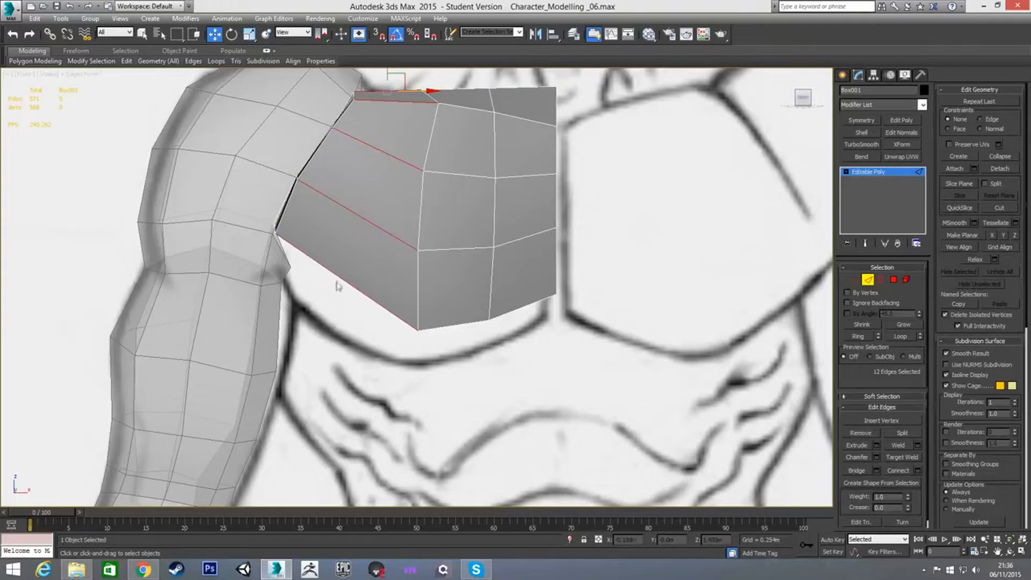
{"action": "key", "text": "alt+x"}
{"action": "key", "text": "alt+x"}
{"action": "left_click", "coordinate": [370, 146]}
{"action": "left_click", "coordinate": [349, 221], "text": "shift"}
{"action": "key", "text": "ctrl+shift+e"}
{"action": "left_click", "coordinate": [424, 296]}
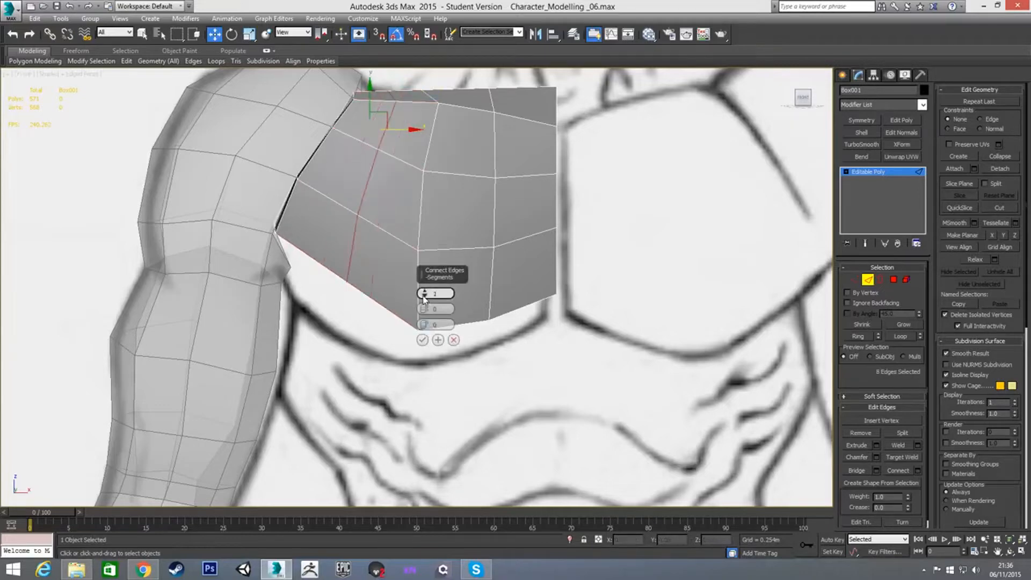
{"action": "left_click", "coordinate": [422, 340]}
Step: Lower the new loop's three lower front vertices to round the outer chest towards the front reference outline
{"action": "key", "text": "1"}
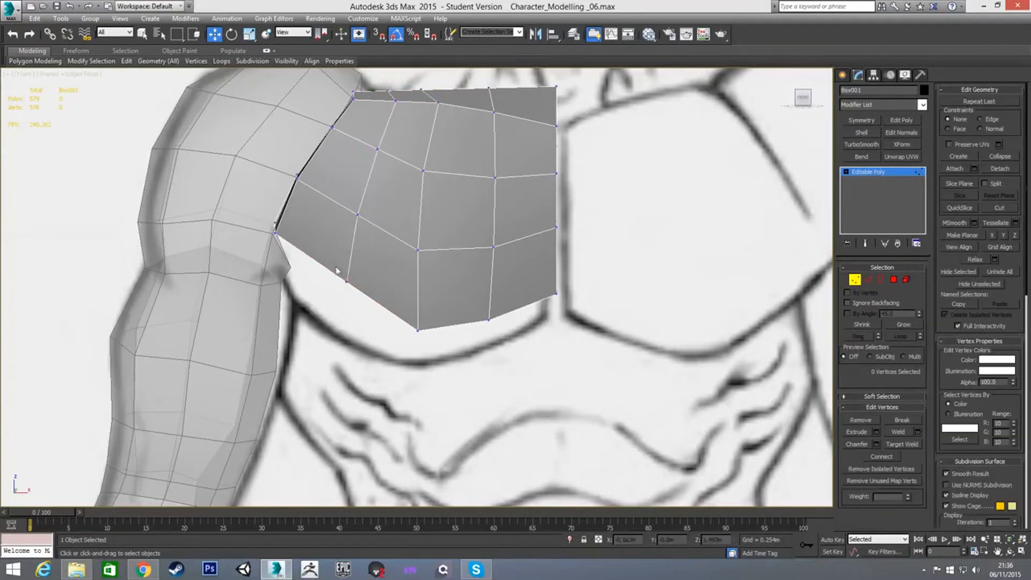
{"action": "left_click", "coordinate": [347, 281]}
{"action": "left_click_drag", "start_coordinate": [361, 273], "coordinate": [363, 298]}
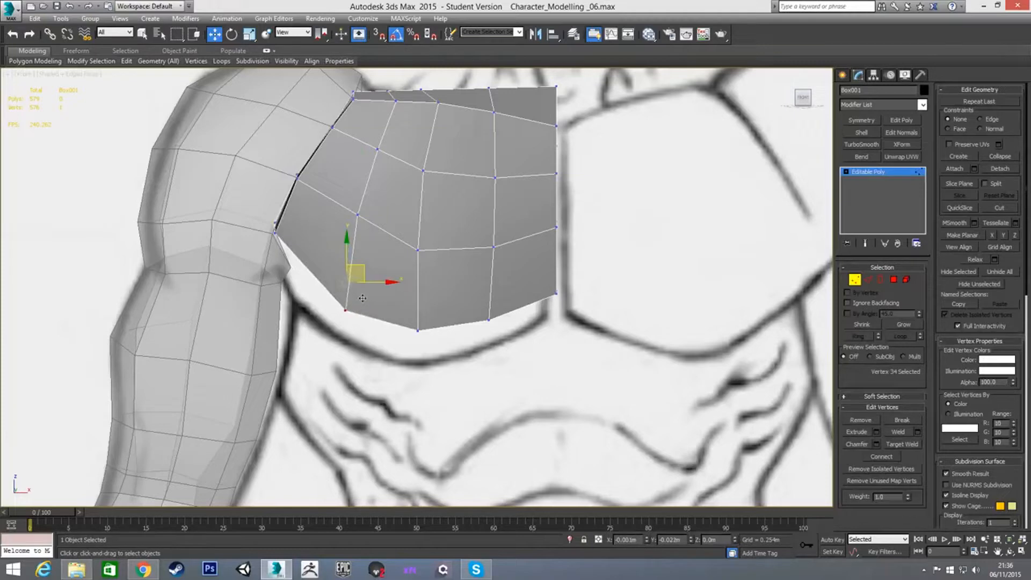
{"action": "left_click", "coordinate": [358, 215]}
{"action": "left_click_drag", "start_coordinate": [376, 202], "coordinate": [376, 222]}
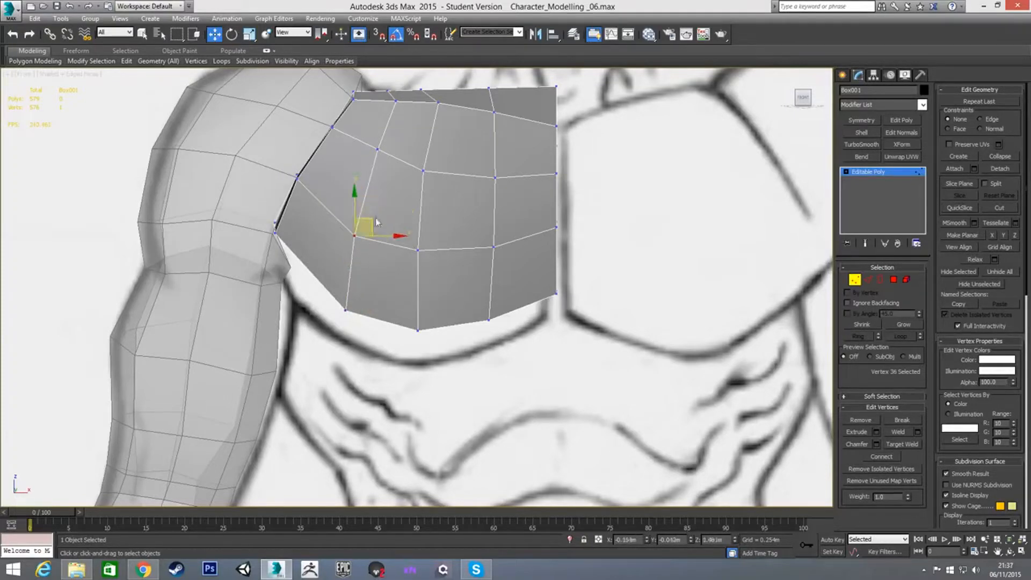
{"action": "left_click", "coordinate": [376, 151]}
{"action": "left_click_drag", "start_coordinate": [391, 138], "coordinate": [389, 145]}
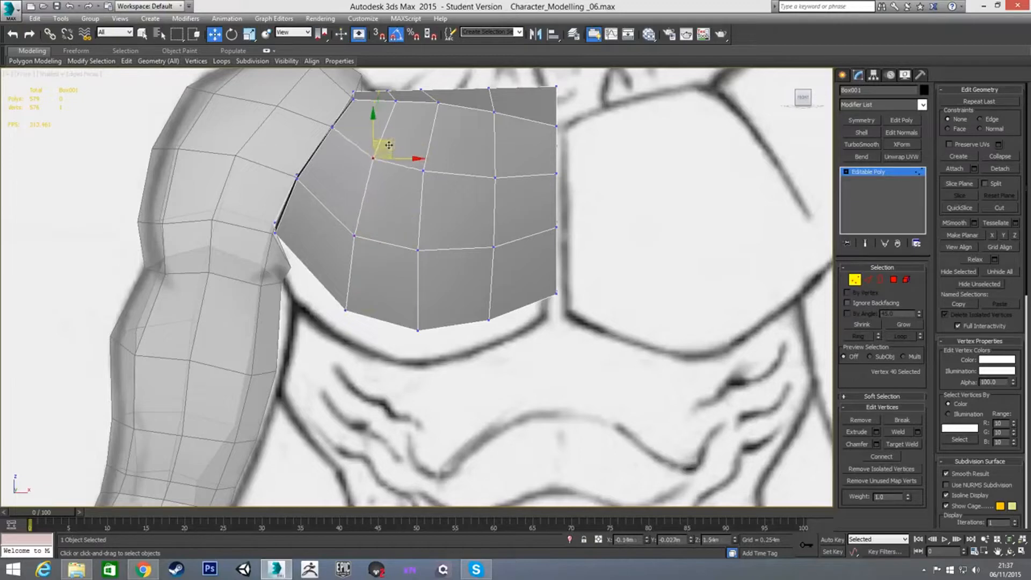
Step: Raise the new loop's top front vertex slightly along the chest's upper edge
{"action": "left_click", "coordinate": [397, 100]}
{"action": "key", "text": "alt+x"}
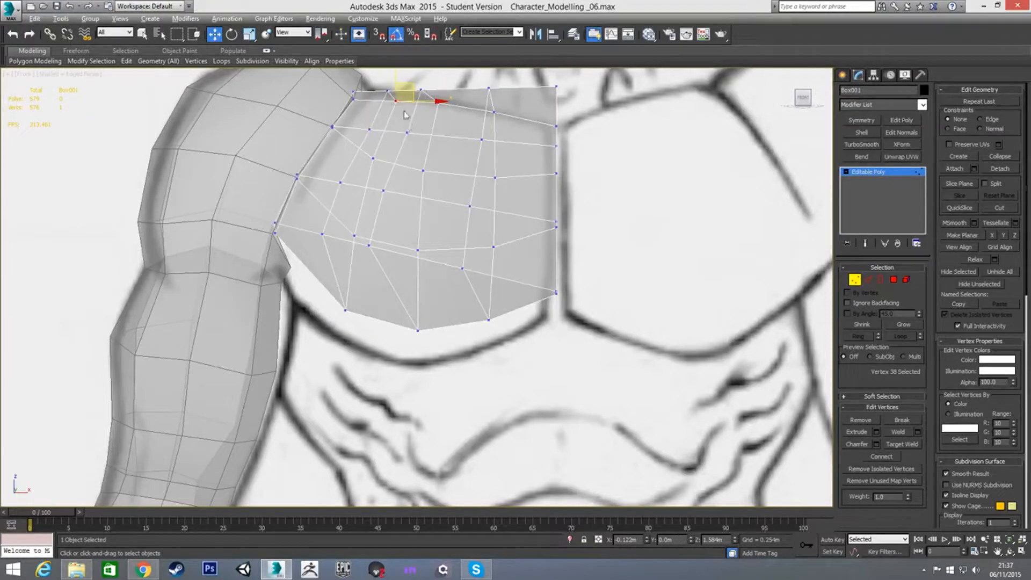
{"action": "left_click_drag", "start_coordinate": [396, 78], "coordinate": [395, 74]}
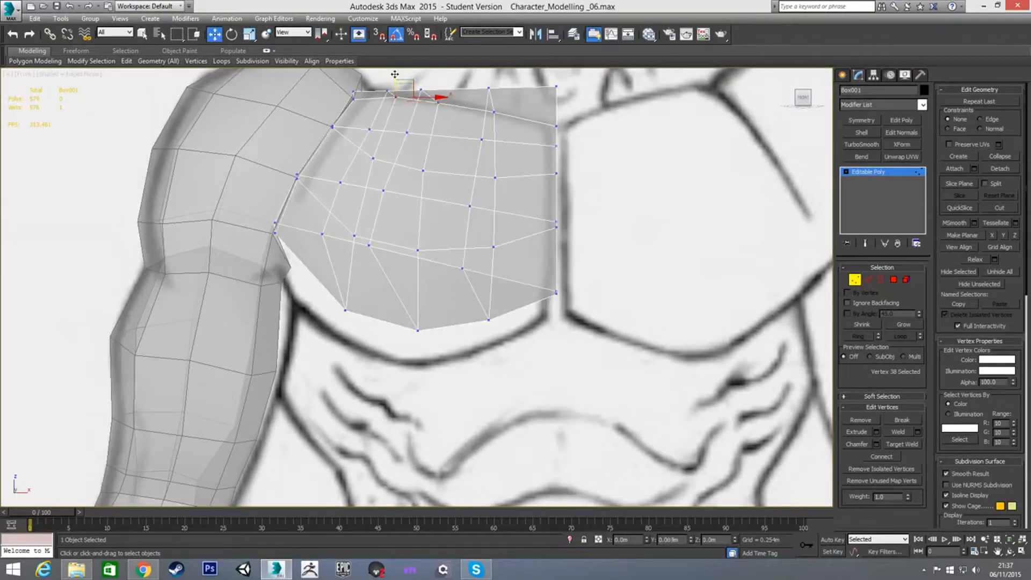
{"action": "scroll", "coordinate": [398, 86], "scroll_direction": "down", "scroll_amount": 4}
{"action": "key", "text": "alt+x"}
{"action": "left_click", "coordinate": [457, 348]}
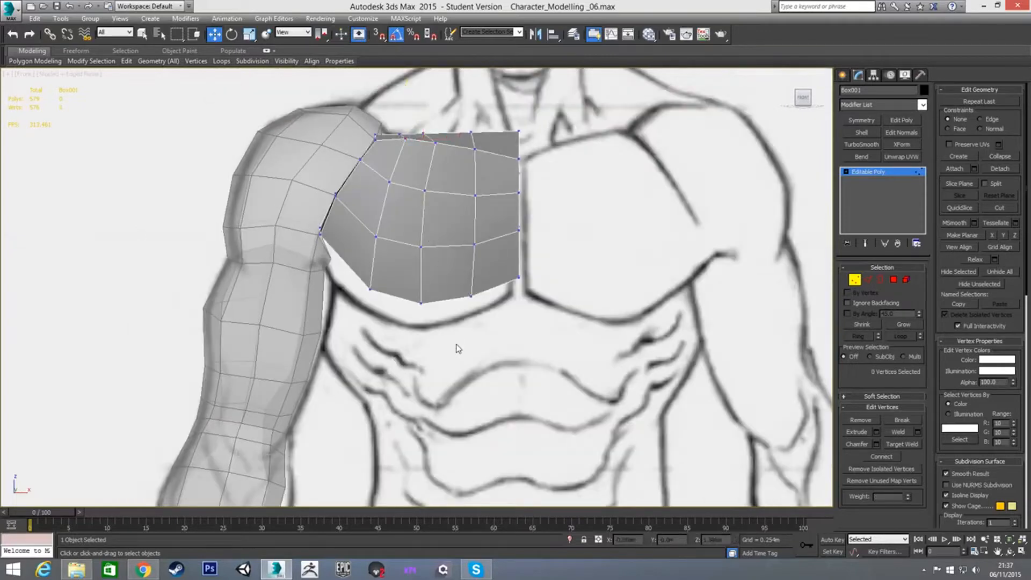
Step: Nudge the top front vertices of the middle and innermost loops slightly inwards, raising the innermost one a little
{"action": "left_click", "coordinate": [436, 141]}
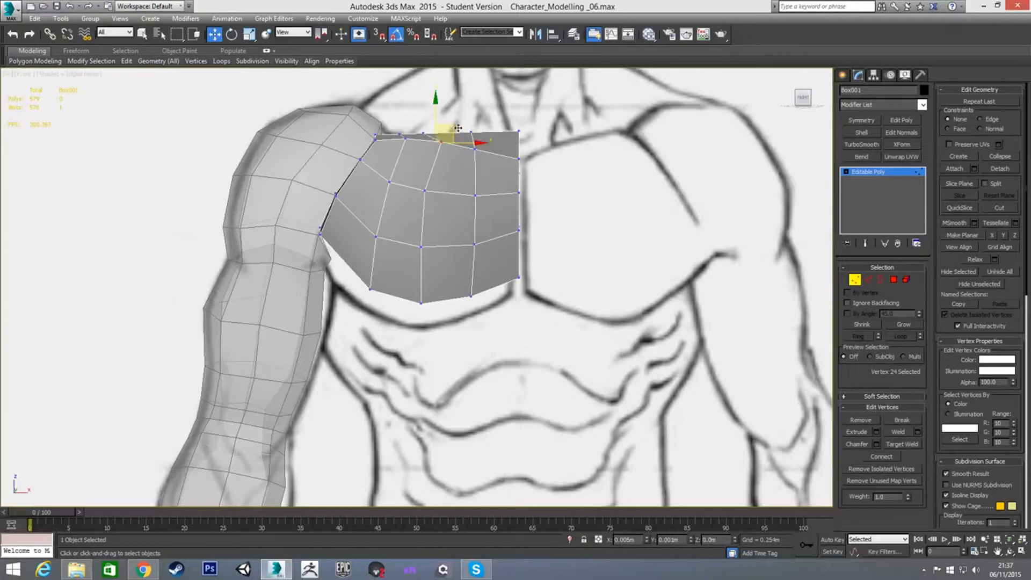
{"action": "left_click", "coordinate": [578, 205]}
{"action": "key", "text": "alt+x"}
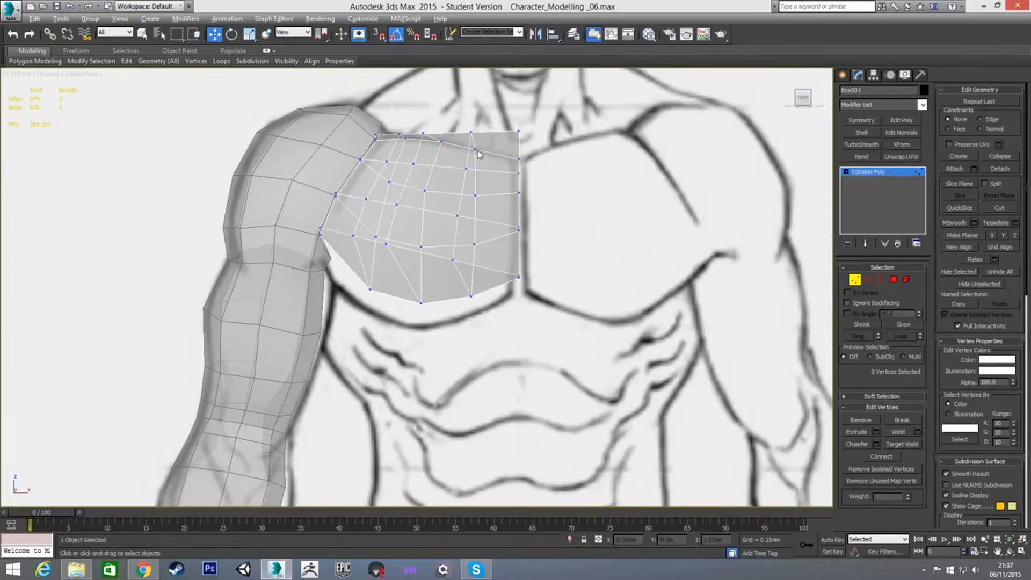
{"action": "left_click", "coordinate": [475, 150]}
{"action": "left_click_drag", "start_coordinate": [492, 134], "coordinate": [496, 132]}
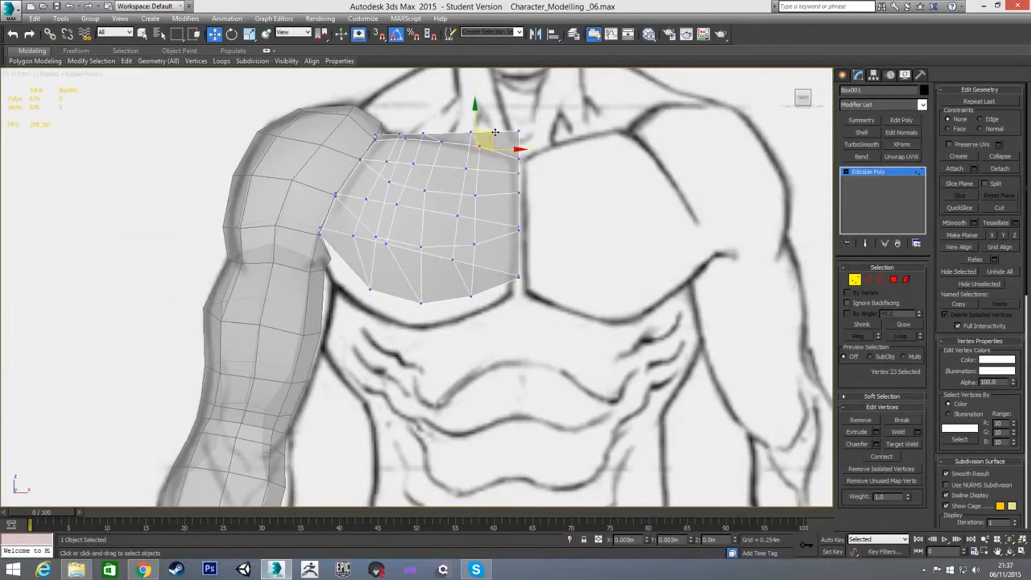
{"action": "left_click", "coordinate": [603, 175]}
{"action": "key", "text": "alt+x"}
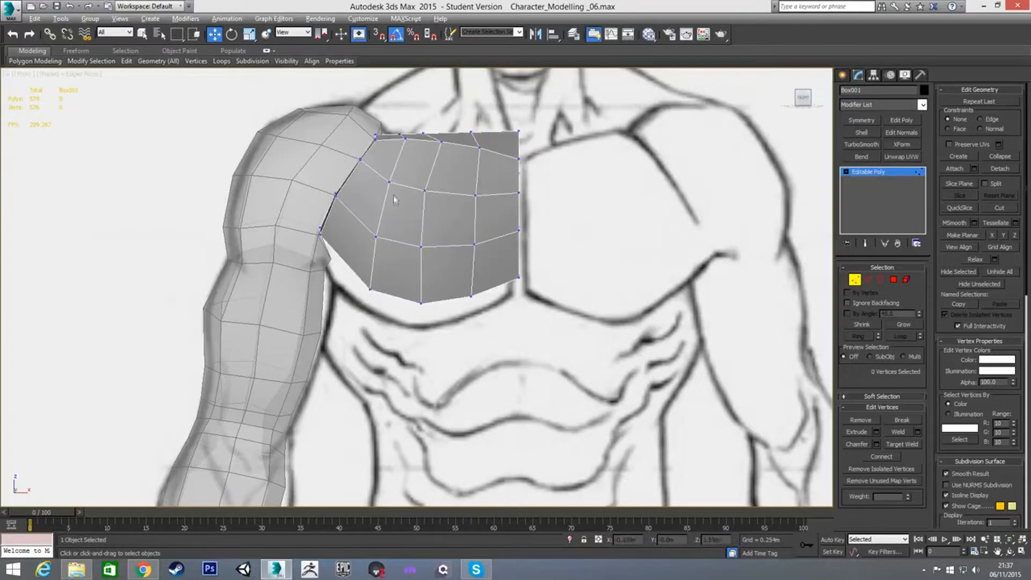
Step: In the side view, move the innermost loop's three upper front vertices forward towards the chest outline
{"action": "scroll", "coordinate": [462, 155], "scroll_direction": "up", "scroll_amount": 3}
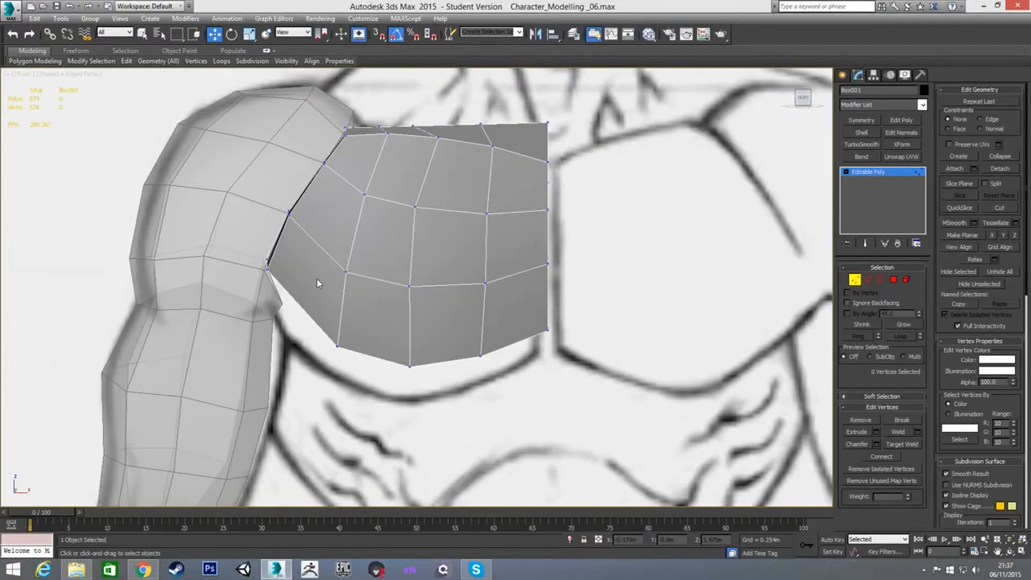
{"action": "mouse_move", "coordinate": [365, 254]}
{"action": "middle_mouse_down", "text": "alt"}
{"action": "mouse_move", "coordinate": [314, 220]}
{"action": "mouse_move", "coordinate": [306, 252]}
{"action": "mouse_move", "coordinate": [422, 236]}
{"action": "mouse_move", "coordinate": [398, 267]}
{"action": "mouse_move", "coordinate": [356, 281]}
{"action": "mouse_move", "coordinate": [401, 273]}
{"action": "mouse_move", "coordinate": [414, 294]}
{"action": "mouse_move", "coordinate": [401, 336]}
{"action": "mouse_move", "coordinate": [479, 292]}
{"action": "mouse_move", "coordinate": [462, 320]}
{"action": "middle_mouse_up", "text": "alt"}
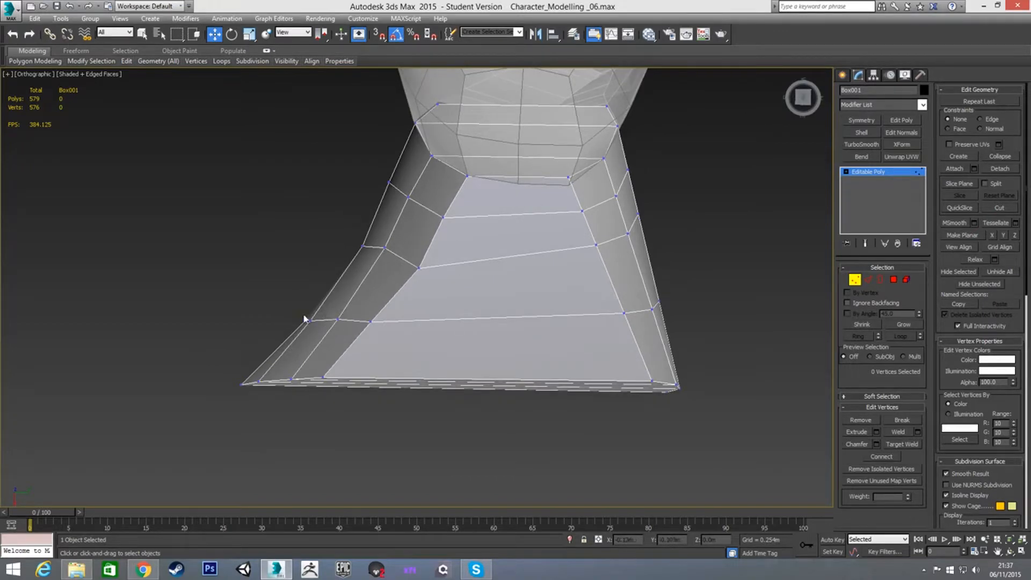
{"action": "key", "text": "l"}
{"action": "scroll", "coordinate": [414, 160], "scroll_direction": "up", "scroll_amount": 13}
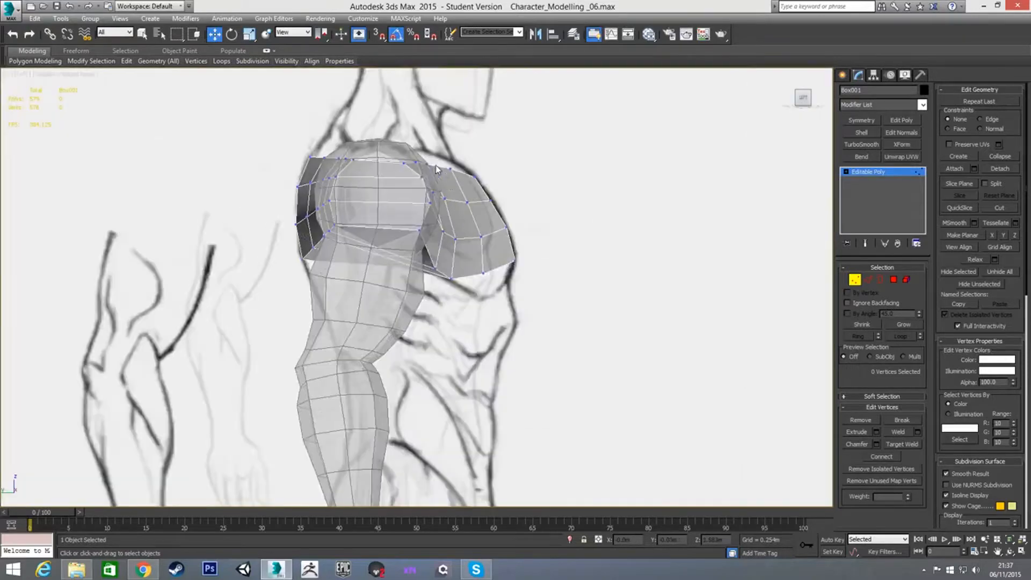
{"action": "left_click", "coordinate": [448, 148]}
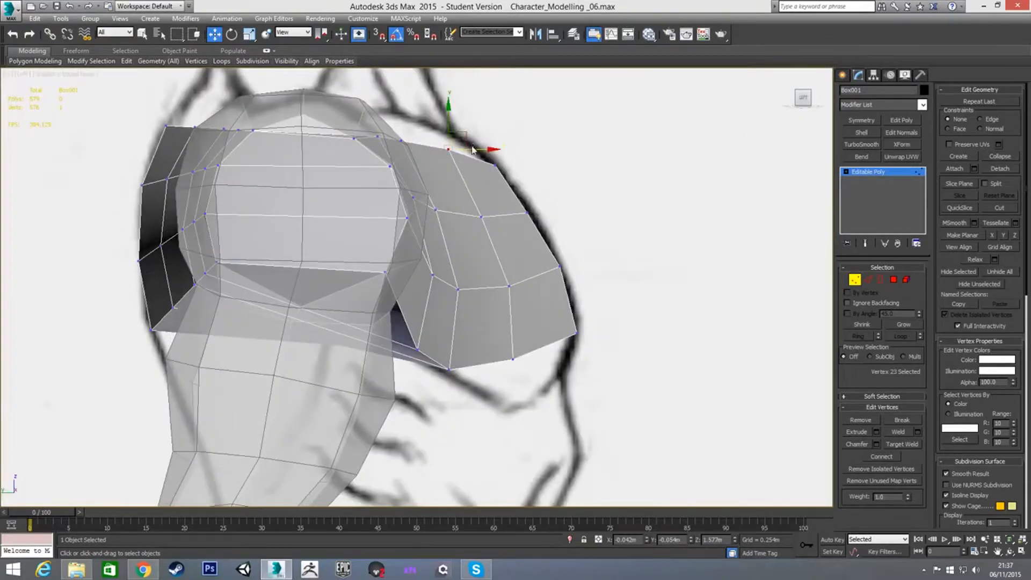
{"action": "left_click_drag", "start_coordinate": [472, 150], "coordinate": [498, 150]}
{"action": "left_click", "coordinate": [480, 217]}
{"action": "left_click_drag", "start_coordinate": [480, 216], "coordinate": [510, 217]}
{"action": "left_click", "coordinate": [508, 285]}
{"action": "left_click_drag", "start_coordinate": [541, 284], "coordinate": [572, 285]}
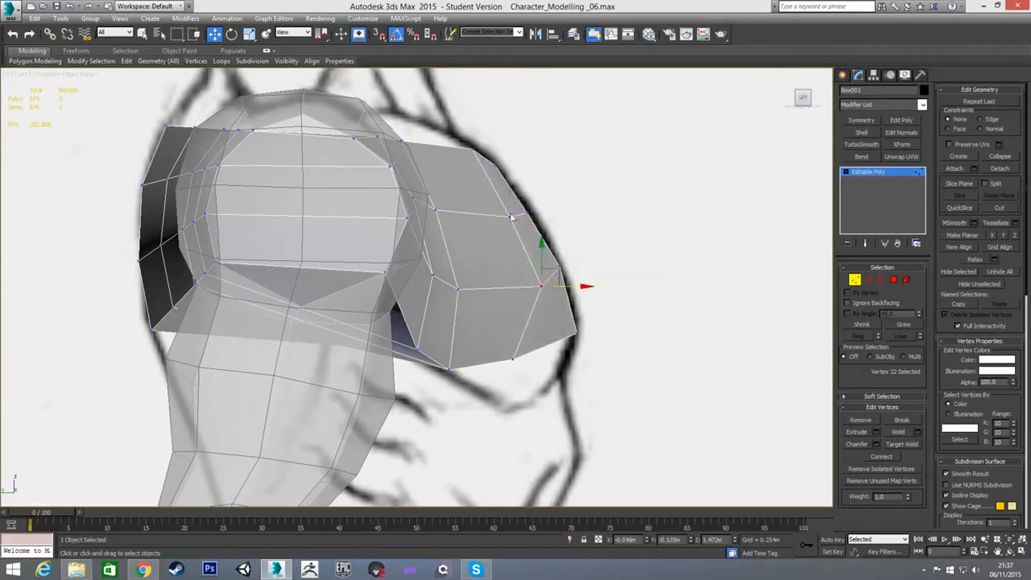
Step: Move the innermost loop's lowest front vertex forward to the chest outline in the side reference
{"action": "left_click", "coordinate": [515, 360]}
{"action": "left_click_drag", "start_coordinate": [537, 360], "coordinate": [568, 361]}
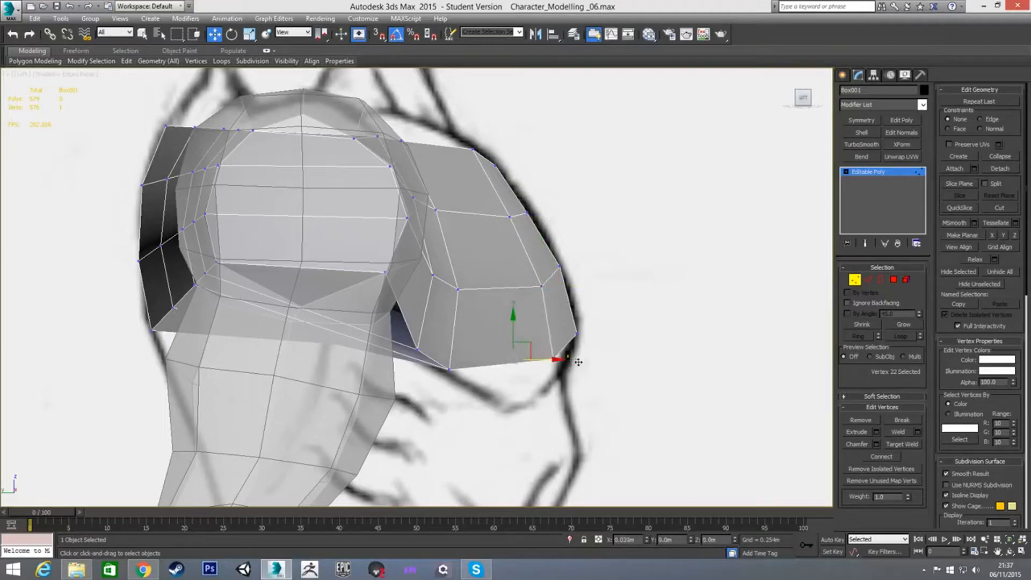
{"action": "left_click_drag", "start_coordinate": [588, 363], "coordinate": [588, 364]}
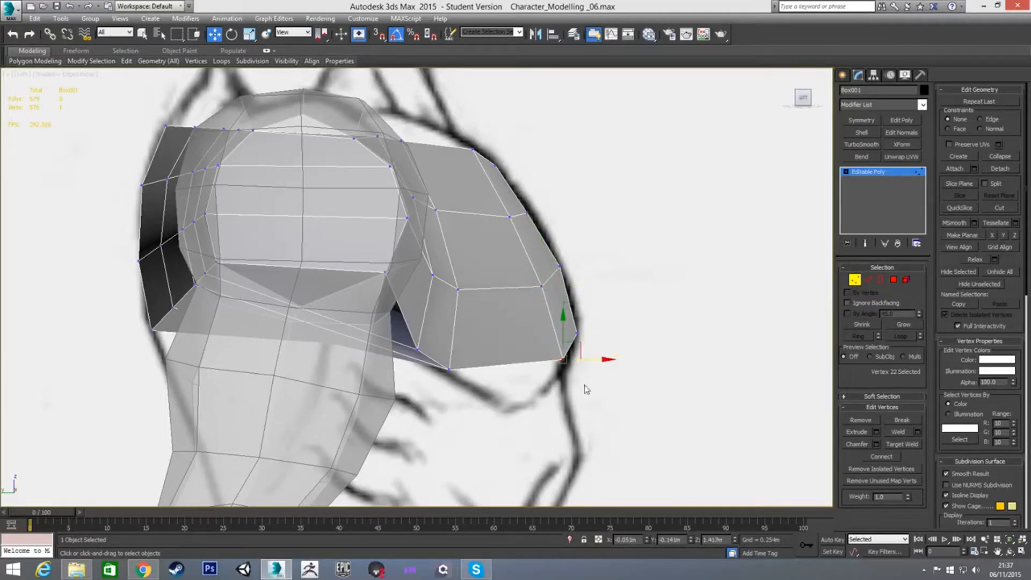
Step: Nudge the innermost loop's lowest front vertex slightly back into the chest, working from an underside view
{"action": "middle_click_drag", "start_coordinate": [589, 345], "coordinate": [405, 425], "text": "alt"}
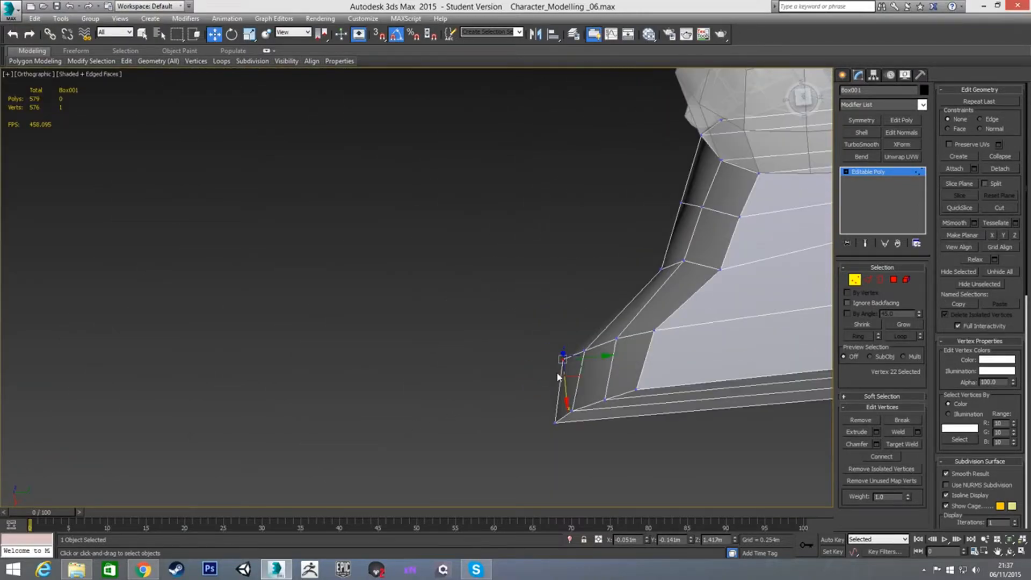
{"action": "left_click_drag", "start_coordinate": [590, 359], "coordinate": [596, 358]}
{"action": "left_click", "coordinate": [654, 332]}
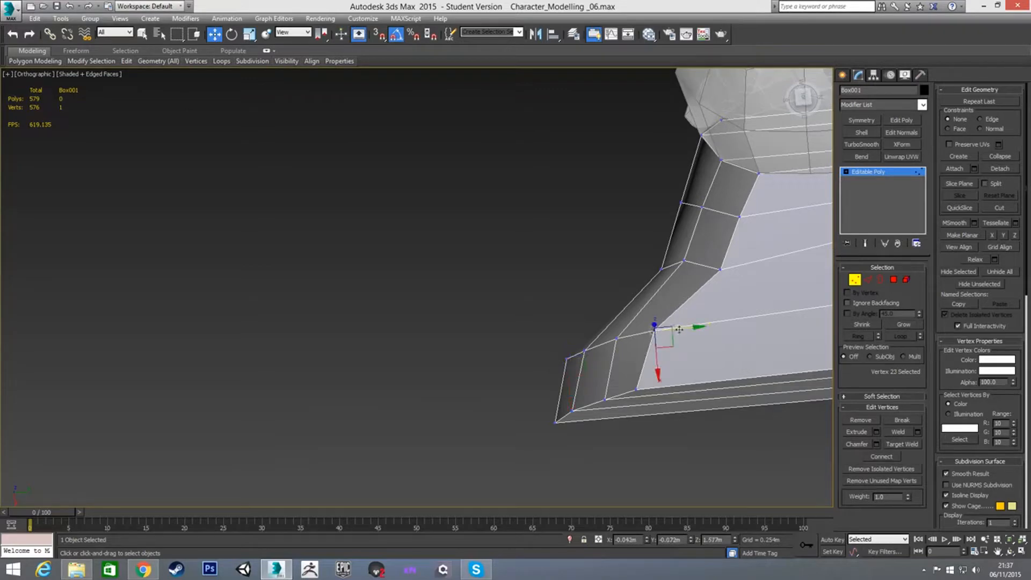
Step: Move the middle loop's four front vertices forward together in the side view
{"action": "left_click_drag", "start_coordinate": [640, 263], "coordinate": [762, 293]}
{"action": "key", "text": "l"}
{"action": "middle_click_drag", "start_coordinate": [431, 168], "coordinate": [475, 214]}
{"action": "scroll", "coordinate": [449, 204], "scroll_direction": "up", "scroll_amount": 10}
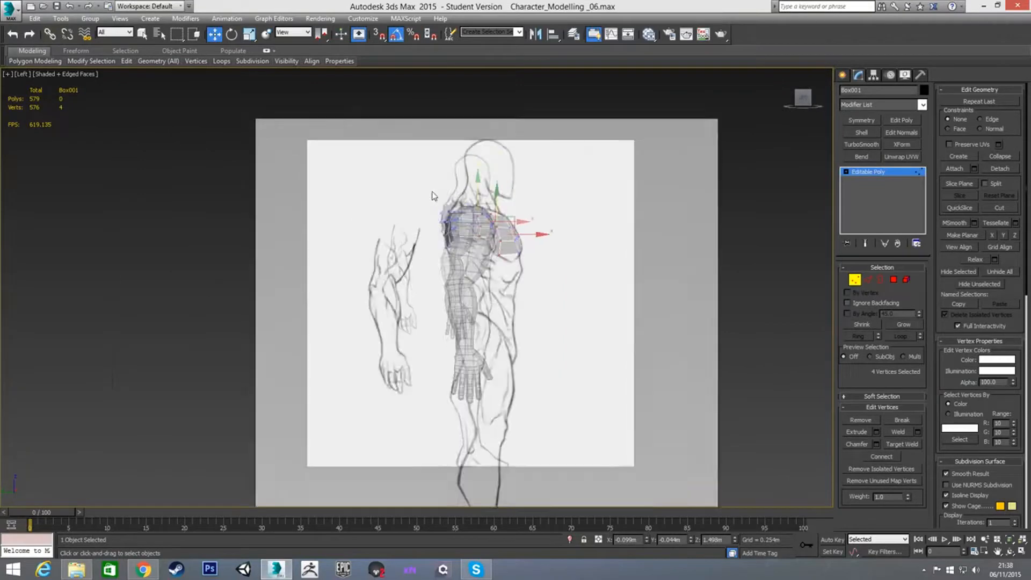
{"action": "left_click_drag", "start_coordinate": [598, 268], "coordinate": [623, 270]}
Step: Push the middle loop's lowest front vertex further forward and nudge its upper front vertex slightly back
{"action": "middle_click_drag", "start_coordinate": [664, 263], "coordinate": [609, 247]}
{"action": "scroll", "coordinate": [610, 248], "scroll_direction": "up", "scroll_amount": 3}
{"action": "left_click", "coordinate": [524, 329]}
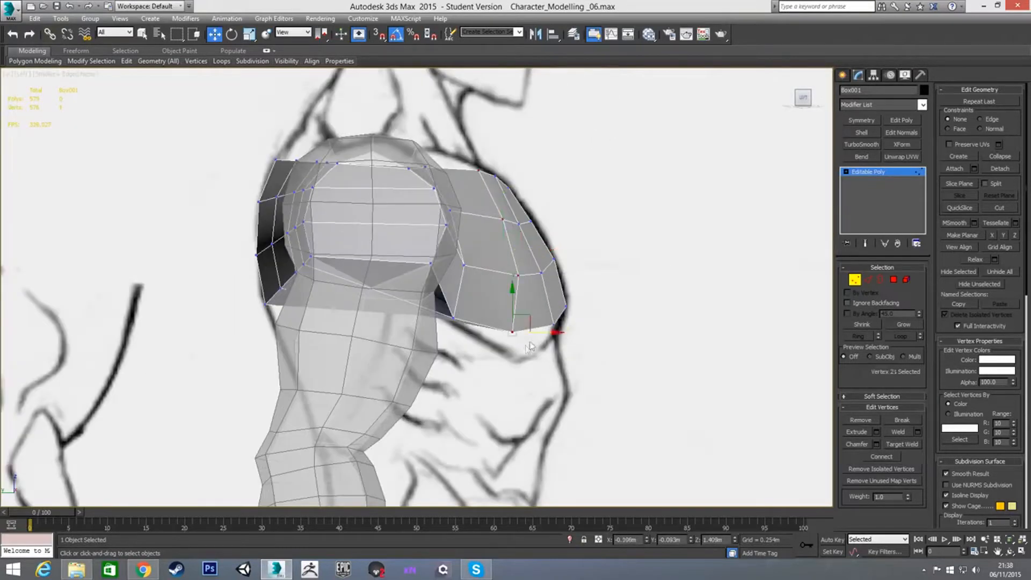
{"action": "left_click_drag", "start_coordinate": [548, 334], "coordinate": [545, 330]}
{"action": "left_click", "coordinate": [502, 219]}
{"action": "left_click_drag", "start_coordinate": [536, 217], "coordinate": [533, 218]}
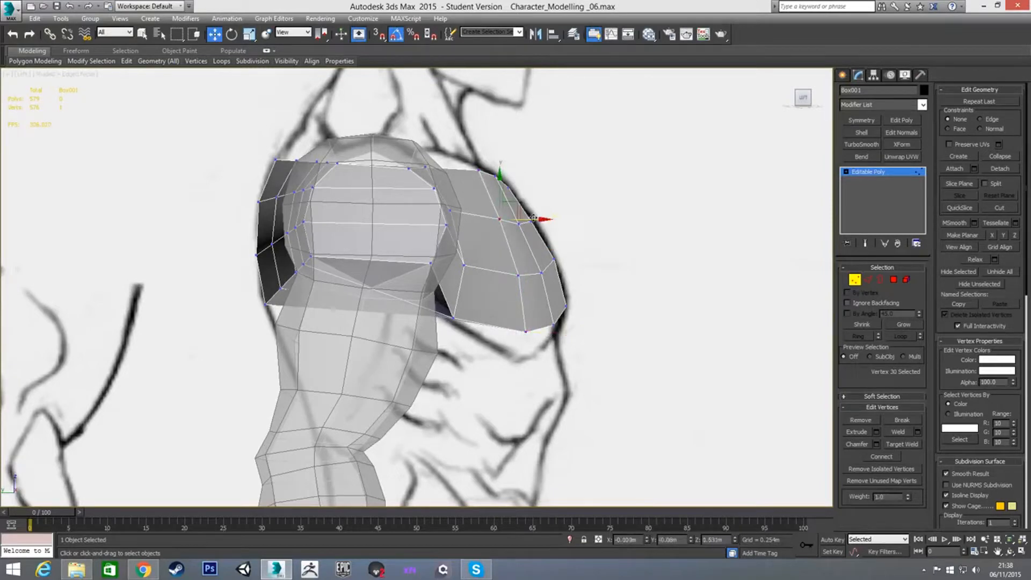
{"action": "left_click", "coordinate": [477, 169]}
Step: Move the outermost loop's four front vertices forward one by one to round the chest in the side view
{"action": "left_click", "coordinate": [425, 167]}
{"action": "scroll", "coordinate": [427, 167], "scroll_direction": "up", "scroll_amount": 2}
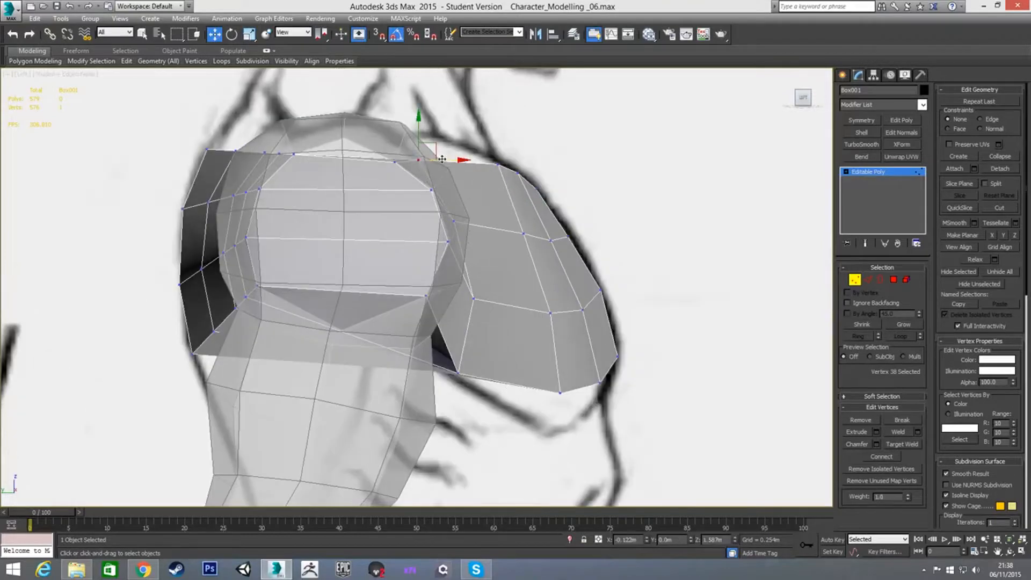
{"action": "left_click", "coordinate": [455, 222]}
{"action": "left_click_drag", "start_coordinate": [481, 221], "coordinate": [509, 221]}
{"action": "left_click", "coordinate": [475, 301]}
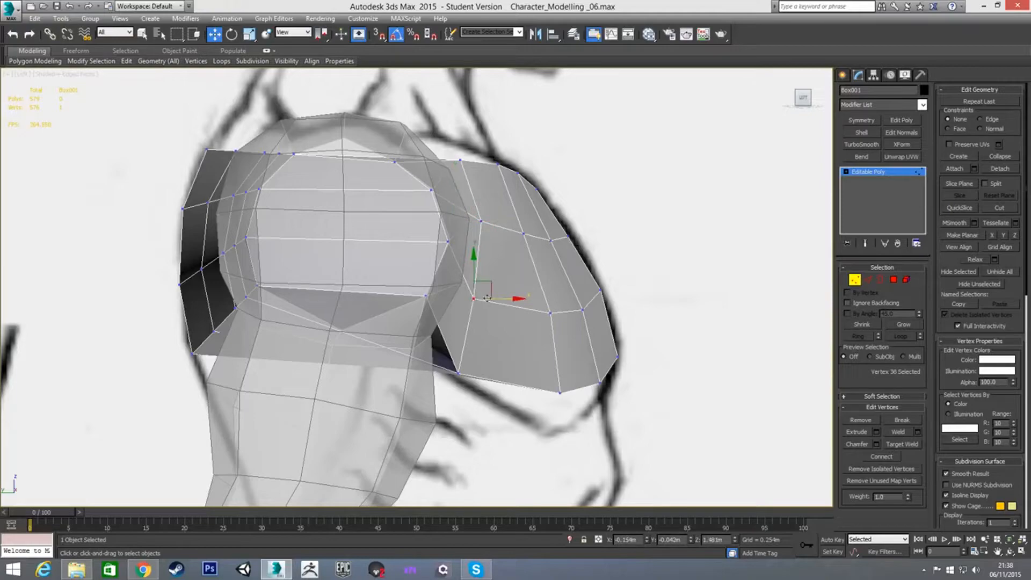
{"action": "left_click_drag", "start_coordinate": [475, 300], "coordinate": [501, 298]}
{"action": "left_click", "coordinate": [460, 372]}
{"action": "left_click_drag", "start_coordinate": [497, 373], "coordinate": [541, 375]}
Step: Nudge the lowest front vertices of the outermost and middle loops slightly forward to smooth the curve seen from below
{"action": "middle_click_drag", "start_coordinate": [524, 351], "coordinate": [461, 262], "text": "alt"}
{"action": "left_click_drag", "start_coordinate": [547, 235], "coordinate": [535, 237]}
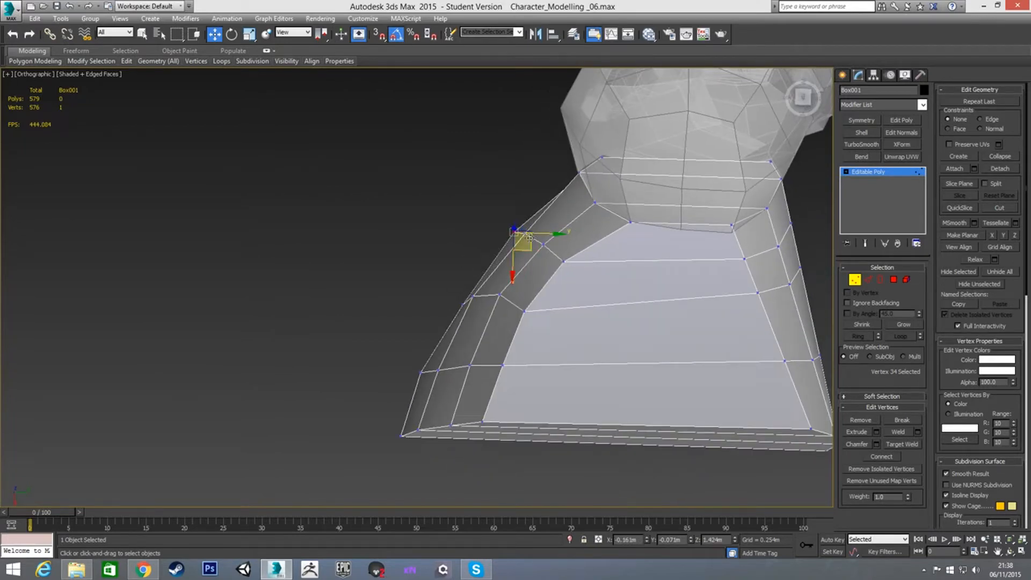
{"action": "left_click", "coordinate": [519, 230]}
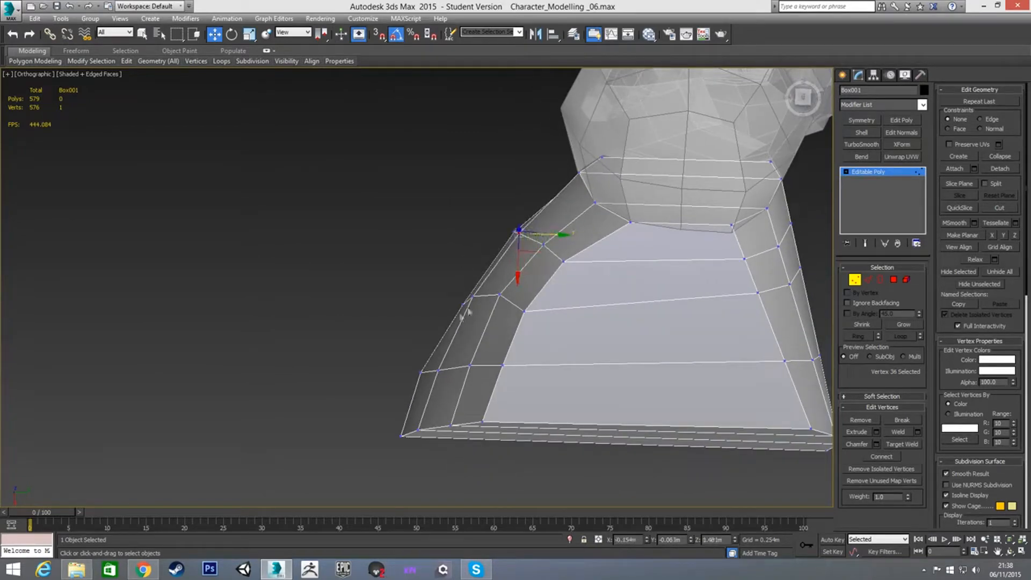
{"action": "left_click", "coordinate": [463, 303]}
{"action": "left_click_drag", "start_coordinate": [492, 305], "coordinate": [486, 304]}
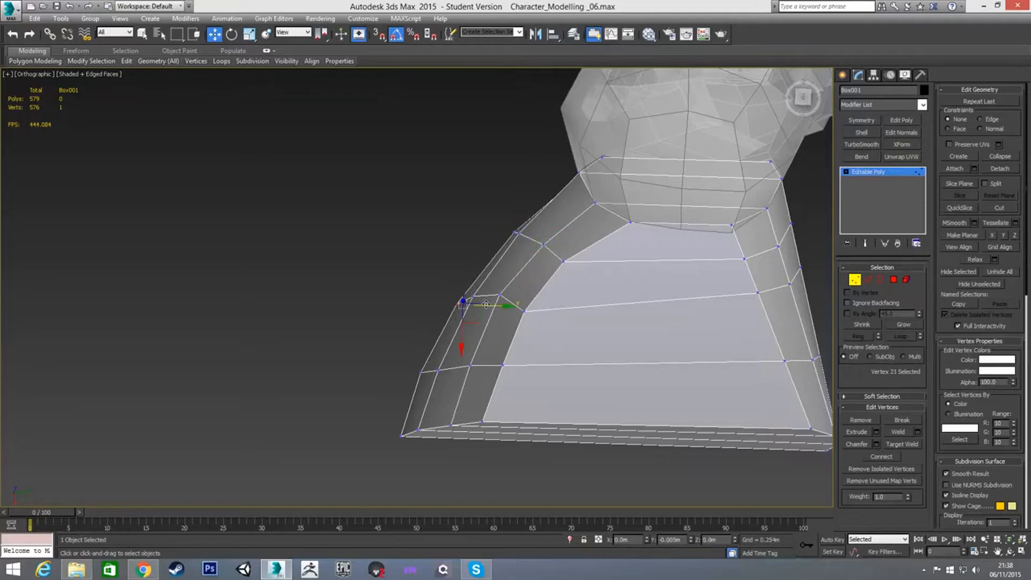
{"action": "left_click", "coordinate": [510, 256]}
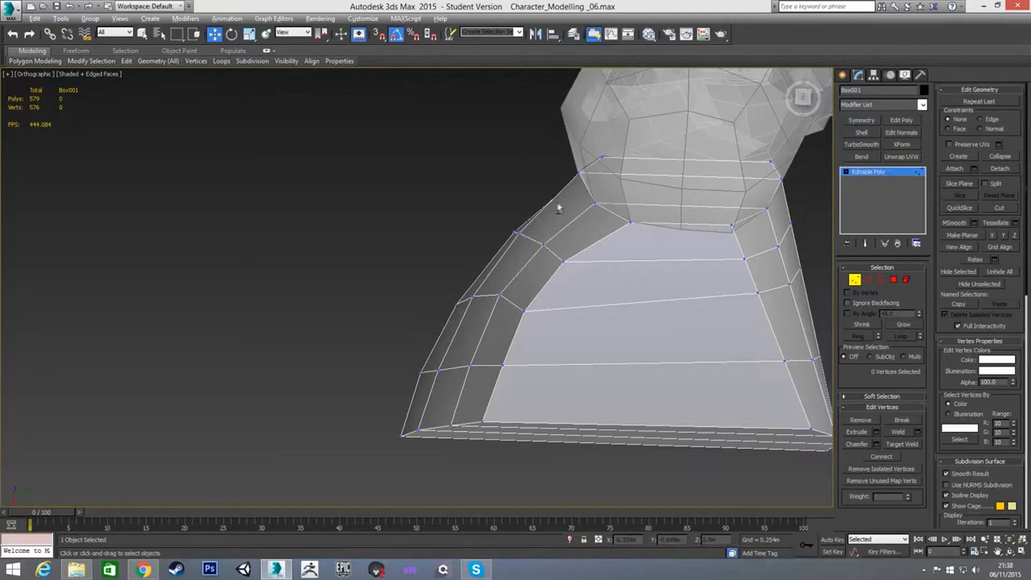
Step: Select the innermost loop's four back vertices and move them back to the back outline in the side view
{"action": "mouse_move", "coordinate": [574, 255]}
{"action": "middle_mouse_down", "text": "alt"}
{"action": "mouse_move", "coordinate": [489, 274]}
{"action": "mouse_move", "coordinate": [525, 293]}
{"action": "mouse_move", "coordinate": [467, 230]}
{"action": "mouse_move", "coordinate": [580, 247]}
{"action": "mouse_move", "coordinate": [527, 274]}
{"action": "mouse_move", "coordinate": [619, 267]}
{"action": "mouse_move", "coordinate": [678, 310]}
{"action": "mouse_move", "coordinate": [511, 255]}
{"action": "mouse_move", "coordinate": [466, 257]}
{"action": "mouse_move", "coordinate": [525, 279]}
{"action": "middle_mouse_up", "text": "alt"}
{"action": "left_click_drag", "start_coordinate": [547, 278], "coordinate": [585, 298]}
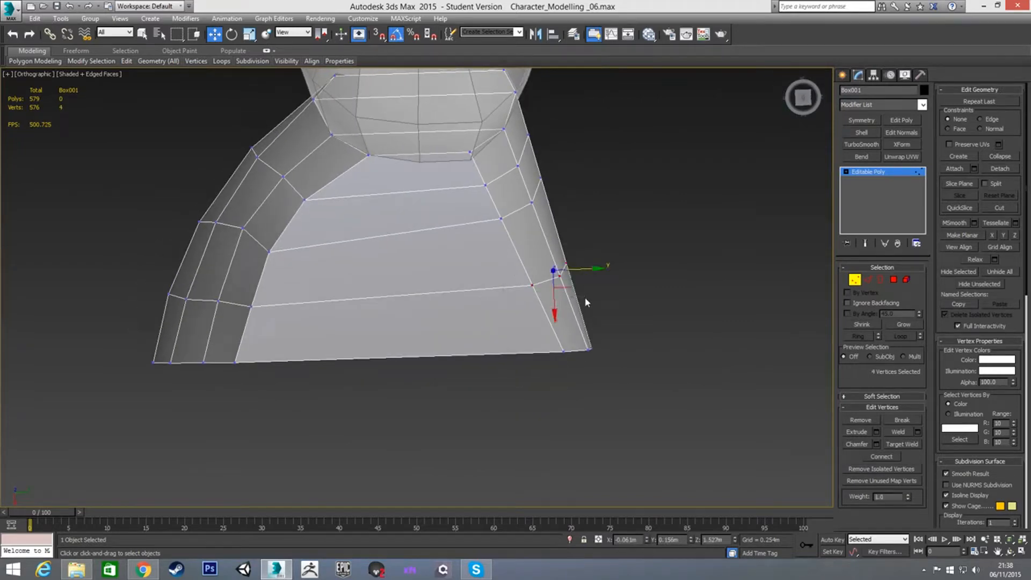
{"action": "key", "text": "l"}
{"action": "middle_click_drag", "start_coordinate": [387, 152], "coordinate": [467, 205]}
{"action": "scroll", "coordinate": [470, 199], "scroll_direction": "up", "scroll_amount": 5}
{"action": "scroll", "coordinate": [470, 201], "scroll_direction": "up", "scroll_amount": 6}
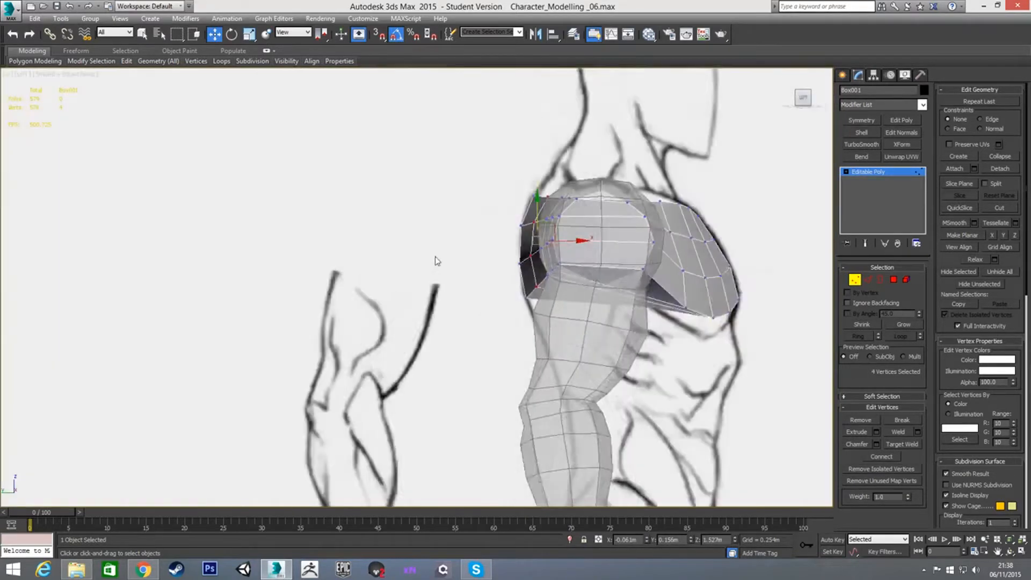
{"action": "left_click_drag", "start_coordinate": [612, 233], "coordinate": [597, 235]}
Step: Fine-tune the innermost loop's top, middle and lower back vertices individually to follow the back outline
{"action": "scroll", "coordinate": [502, 277], "scroll_direction": "up", "scroll_amount": 3}
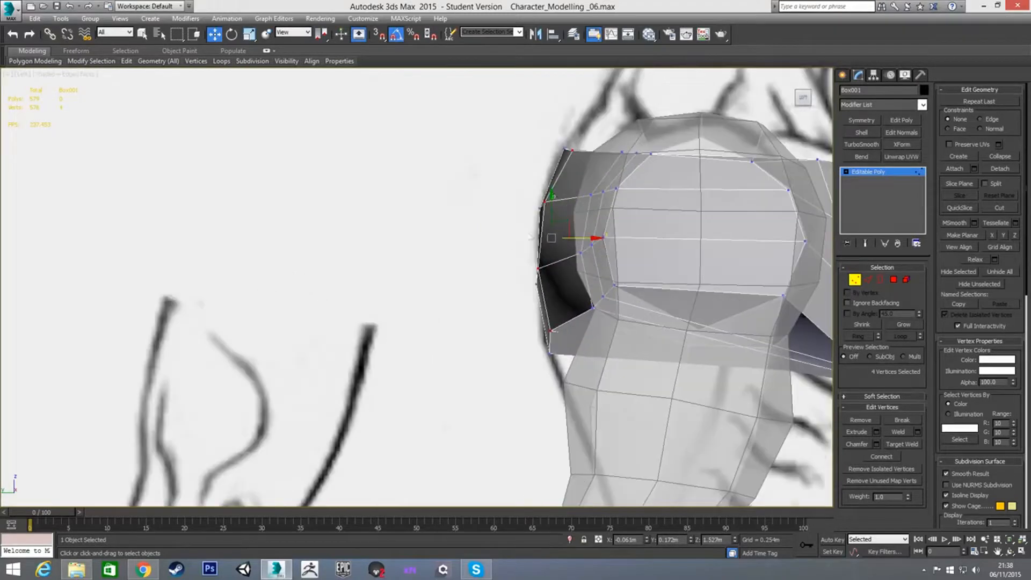
{"action": "left_click", "coordinate": [571, 151]}
{"action": "left_click_drag", "start_coordinate": [593, 151], "coordinate": [596, 151]}
{"action": "left_click", "coordinate": [540, 267]}
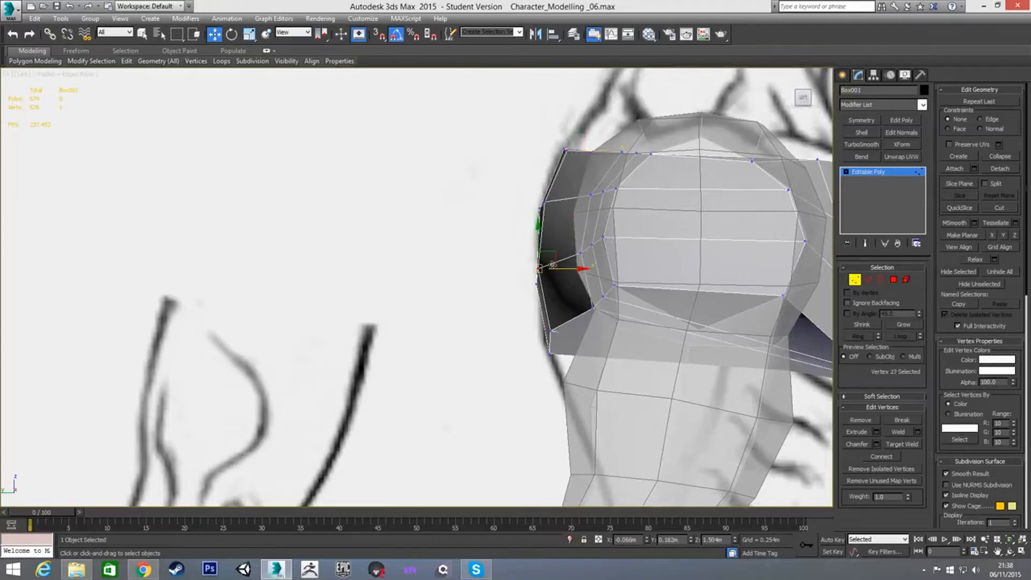
{"action": "left_click_drag", "start_coordinate": [565, 272], "coordinate": [567, 271]}
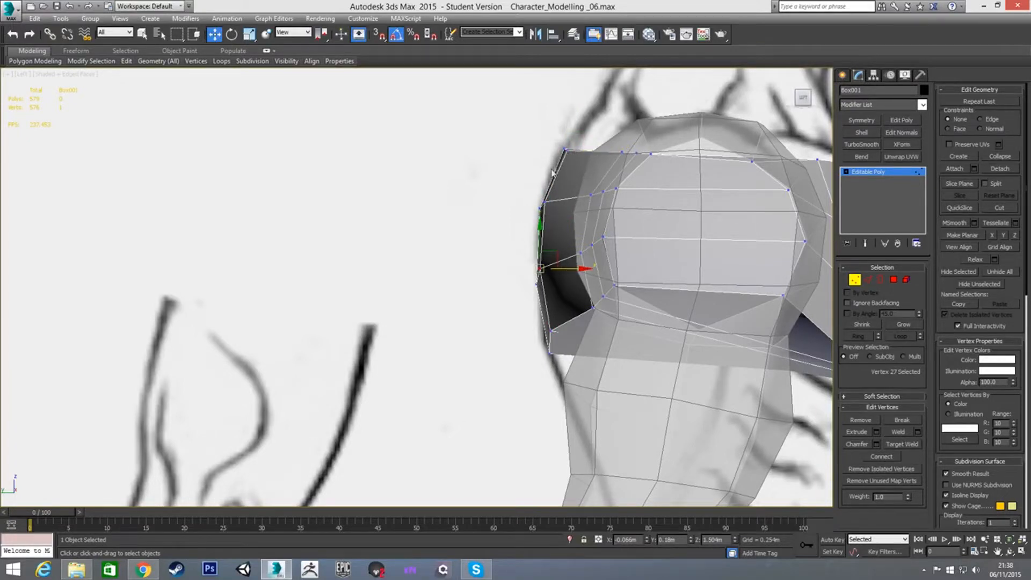
{"action": "left_click", "coordinate": [552, 330]}
{"action": "left_click_drag", "start_coordinate": [580, 330], "coordinate": [583, 330]}
Step: Move the middle loop's four back vertices outwards to round the back, and nudge its rear corner vertex slightly further
{"action": "mouse_move", "coordinate": [563, 255]}
{"action": "middle_mouse_down", "text": "alt"}
{"action": "mouse_move", "coordinate": [605, 328]}
{"action": "mouse_move", "coordinate": [585, 346]}
{"action": "mouse_move", "coordinate": [563, 343]}
{"action": "mouse_move", "coordinate": [586, 325]}
{"action": "mouse_move", "coordinate": [500, 294]}
{"action": "mouse_move", "coordinate": [516, 295]}
{"action": "mouse_move", "coordinate": [513, 248]}
{"action": "middle_mouse_up", "text": "alt"}
{"action": "left_click_drag", "start_coordinate": [525, 312], "coordinate": [528, 321]}
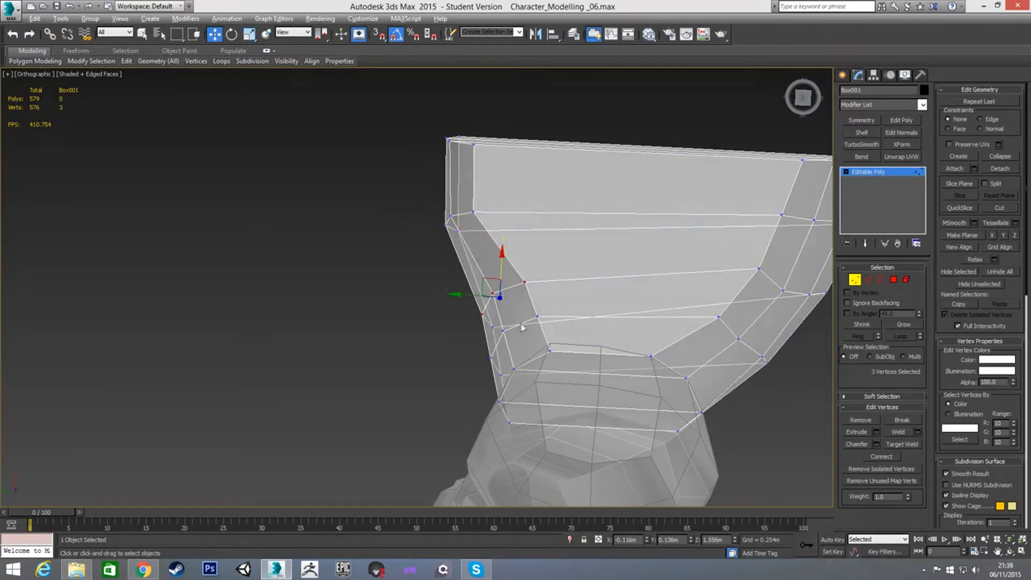
{"action": "left_click", "coordinate": [493, 326], "text": "ctrl"}
{"action": "left_click_drag", "start_coordinate": [470, 303], "coordinate": [442, 304]}
{"action": "left_click", "coordinate": [497, 281]}
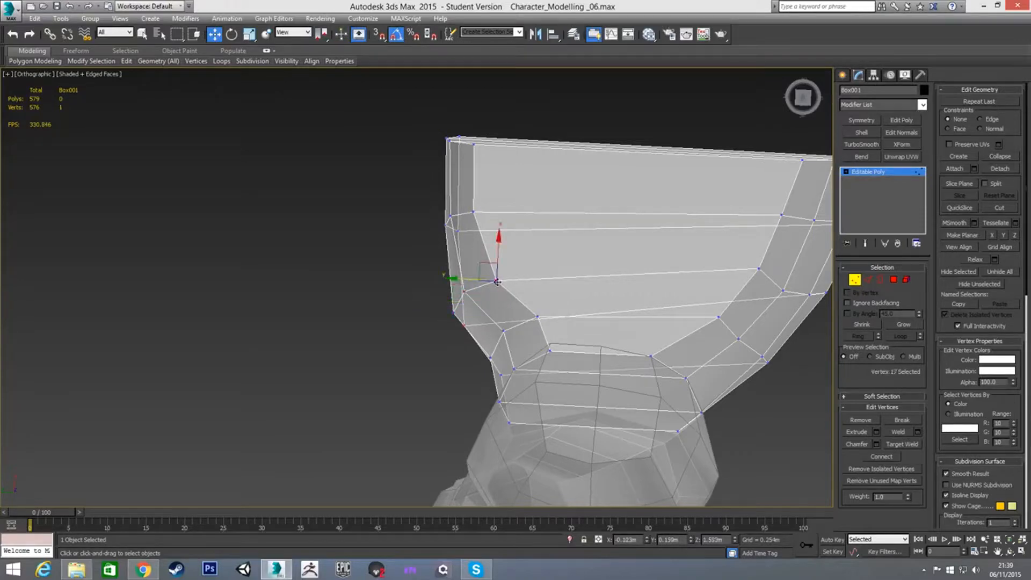
{"action": "left_click_drag", "start_coordinate": [475, 280], "coordinate": [465, 291]}
{"action": "left_click", "coordinate": [466, 293]}
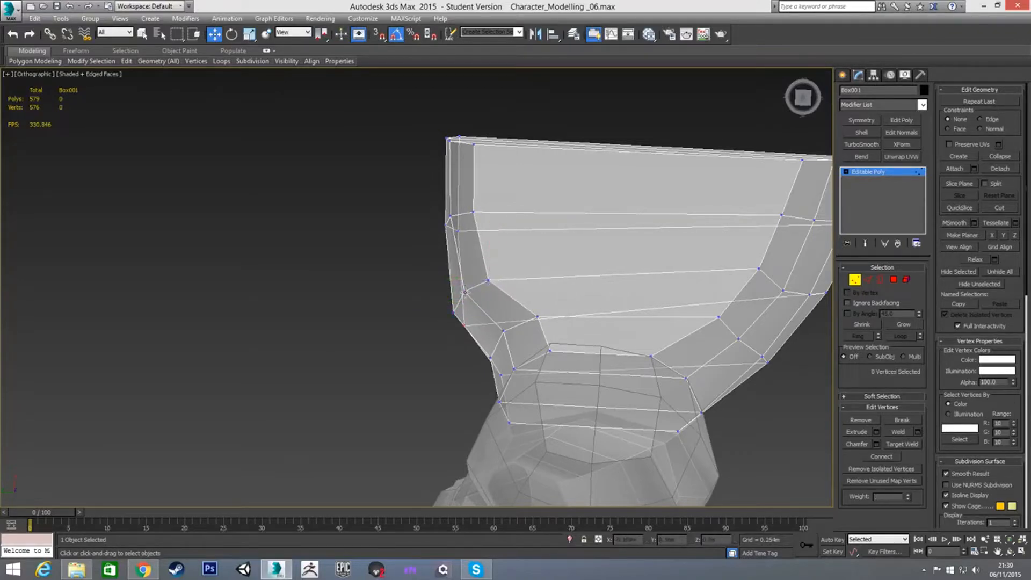
Step: Move the outermost loop's three back edges outwards to continue the rounded back, and switch the selection to vertices
{"action": "key", "text": "2"}
{"action": "double_click", "coordinate": [514, 326]}
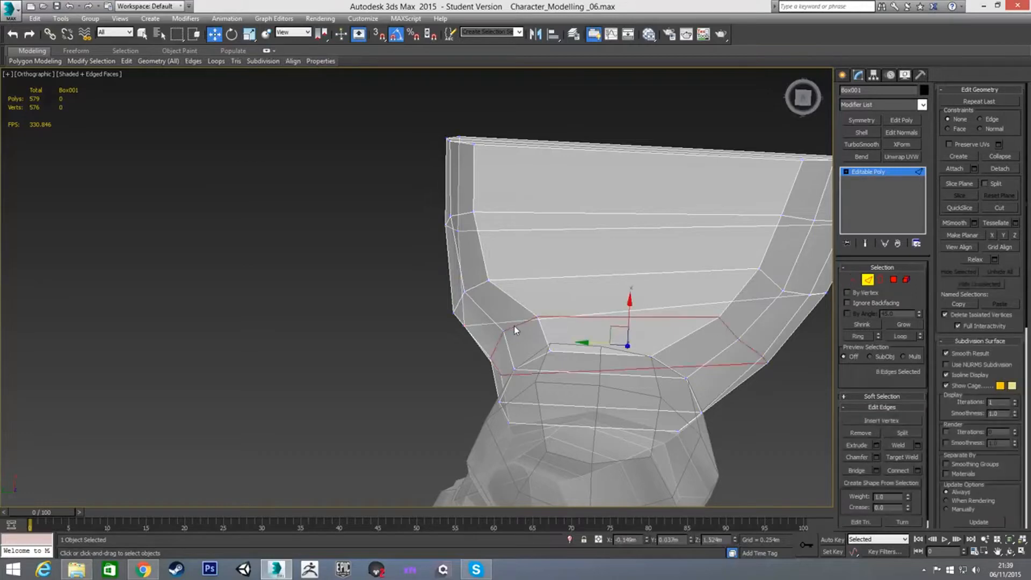
{"action": "left_click_drag", "start_coordinate": [606, 276], "coordinate": [800, 418]}
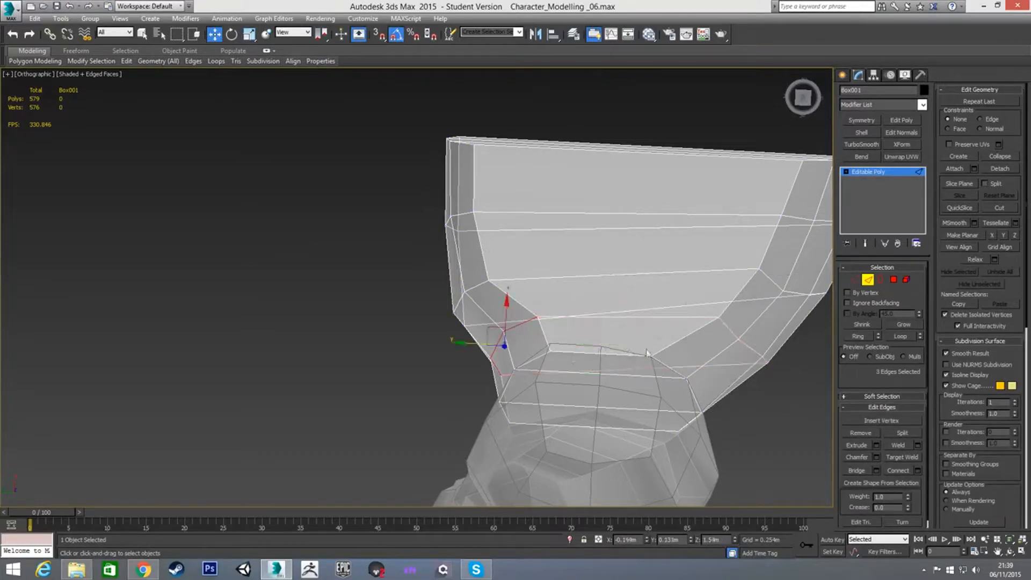
{"action": "left_click_drag", "start_coordinate": [473, 343], "coordinate": [431, 341]}
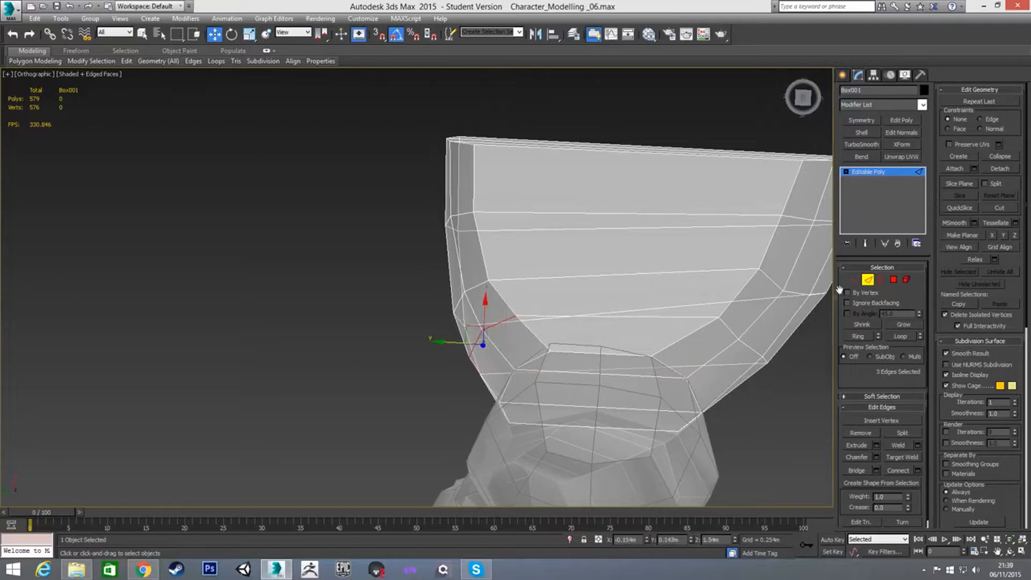
{"action": "left_click", "coordinate": [854, 280], "text": "ctrl"}
{"action": "middle_click_drag", "start_coordinate": [496, 370], "coordinate": [473, 376], "text": "alt"}
{"action": "middle_click_drag", "start_coordinate": [456, 330], "coordinate": [694, 245], "text": "alt"}
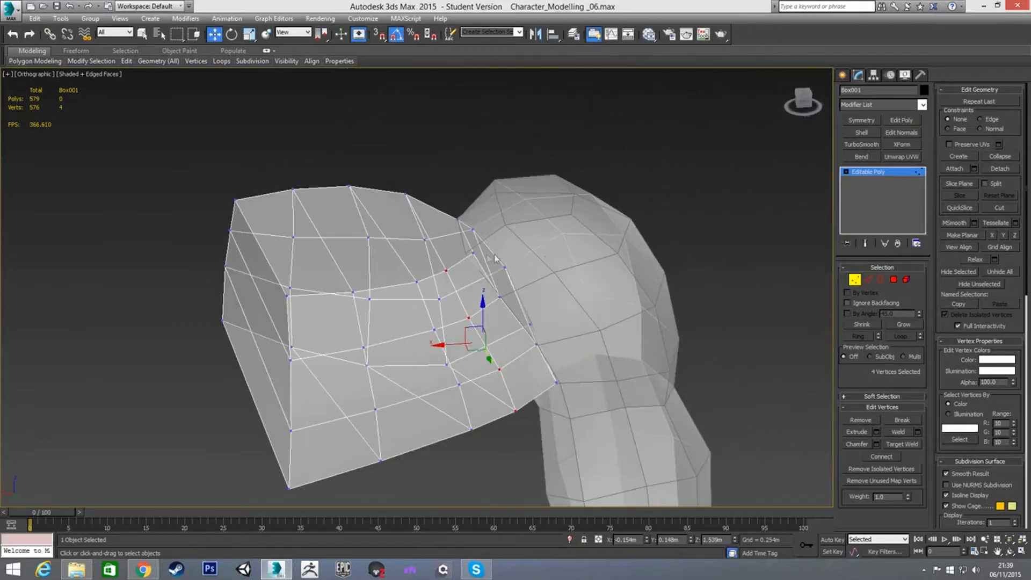
Step: Select the ring of edges running front to back around the torso and connect it with one segment
{"action": "left_click", "coordinate": [472, 255]}
{"action": "middle_click_drag", "start_coordinate": [473, 255], "coordinate": [546, 237], "text": "alt"}
{"action": "scroll", "coordinate": [455, 256], "scroll_direction": "up", "scroll_amount": 4}
{"action": "key", "text": "2"}
{"action": "middle_click_drag", "start_coordinate": [453, 234], "coordinate": [549, 262], "text": "alt"}
{"action": "scroll", "coordinate": [539, 226], "scroll_direction": "down", "scroll_amount": 6}
{"action": "left_click", "coordinate": [522, 277]}
{"action": "key", "text": "alt+r"}
{"action": "middle_click_drag", "start_coordinate": [425, 275], "coordinate": [489, 304], "text": "alt"}
{"action": "middle_click_drag", "start_coordinate": [480, 260], "coordinate": [549, 290], "text": "alt"}
{"action": "middle_click_drag", "start_coordinate": [628, 292], "coordinate": [554, 292], "text": "alt"}
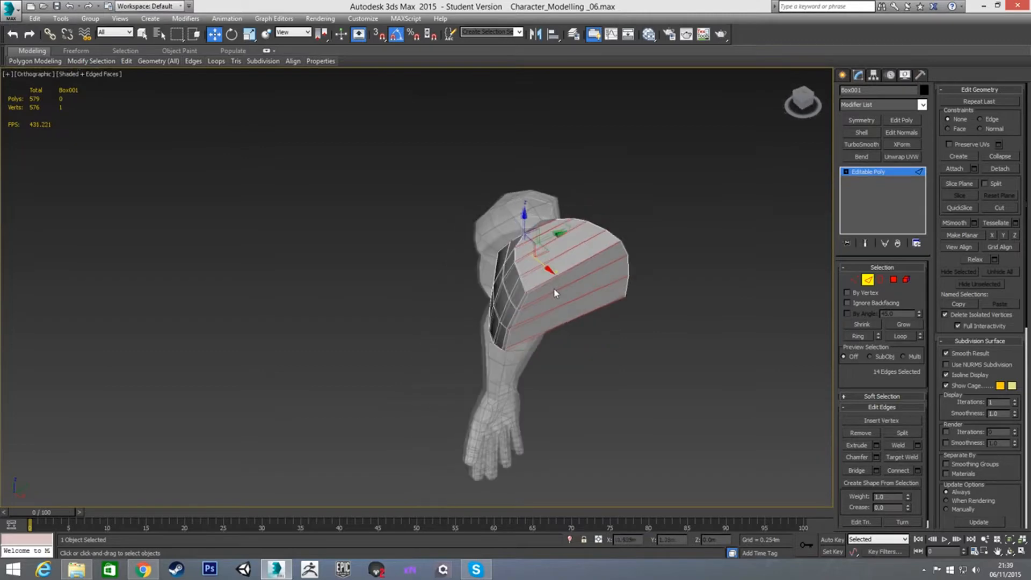
{"action": "right_click", "coordinate": [587, 363]}
{"action": "left_click", "coordinate": [488, 400]}
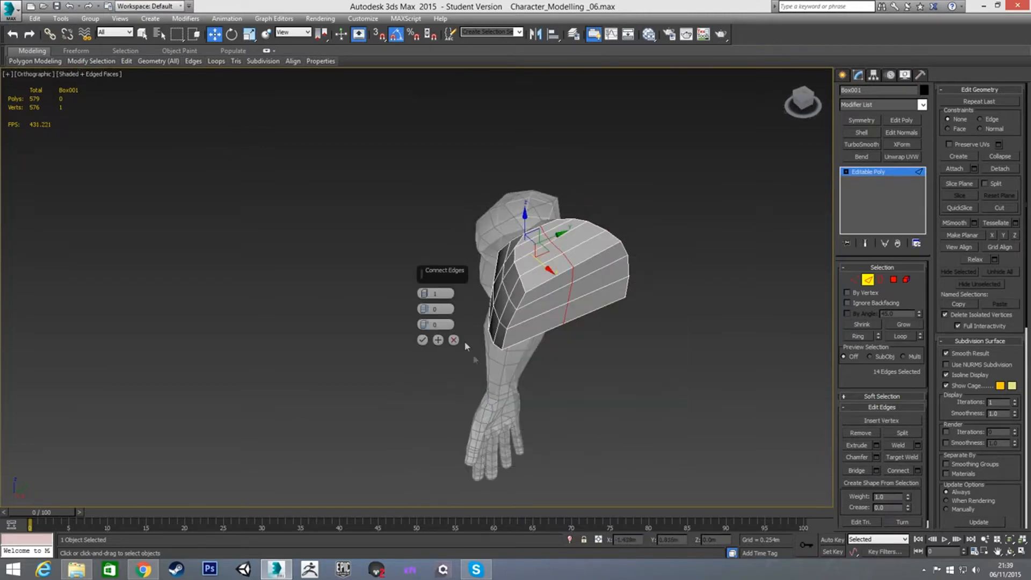
{"action": "left_click", "coordinate": [422, 341]}
Step: Raise the new loop's top shoulder vertex to the arm's upper edge and nudge it slightly inwards in the front view
{"action": "scroll", "coordinate": [564, 231], "scroll_direction": "up", "scroll_amount": 5}
{"action": "scroll", "coordinate": [486, 231], "scroll_direction": "up", "scroll_amount": 4}
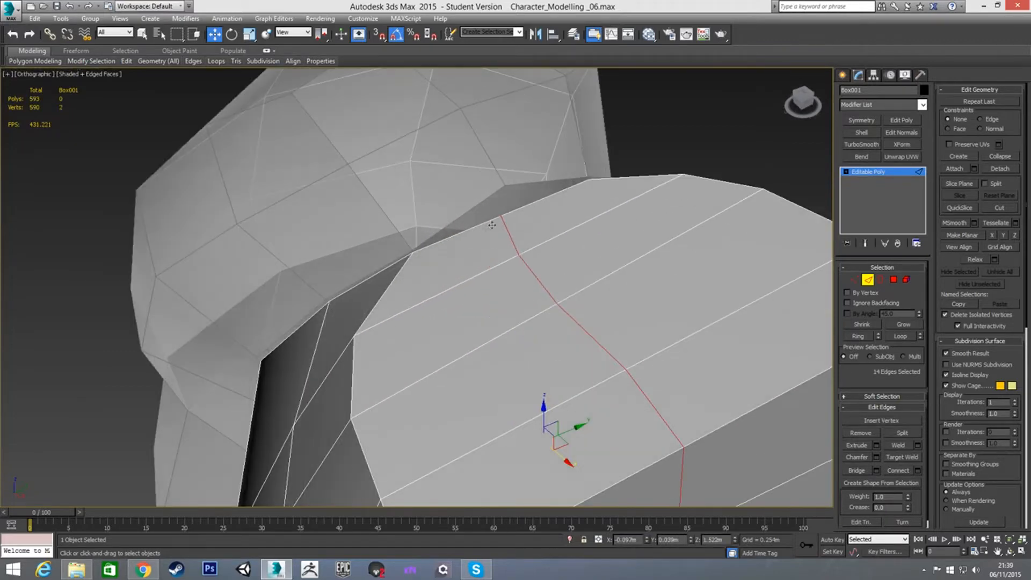
{"action": "key", "text": "1"}
{"action": "left_click", "coordinate": [501, 215]}
{"action": "middle_click_drag", "start_coordinate": [480, 277], "coordinate": [505, 201], "text": "alt"}
{"action": "left_click_drag", "start_coordinate": [498, 182], "coordinate": [498, 140]}
{"action": "middle_click_drag", "start_coordinate": [511, 183], "coordinate": [436, 210], "text": "alt"}
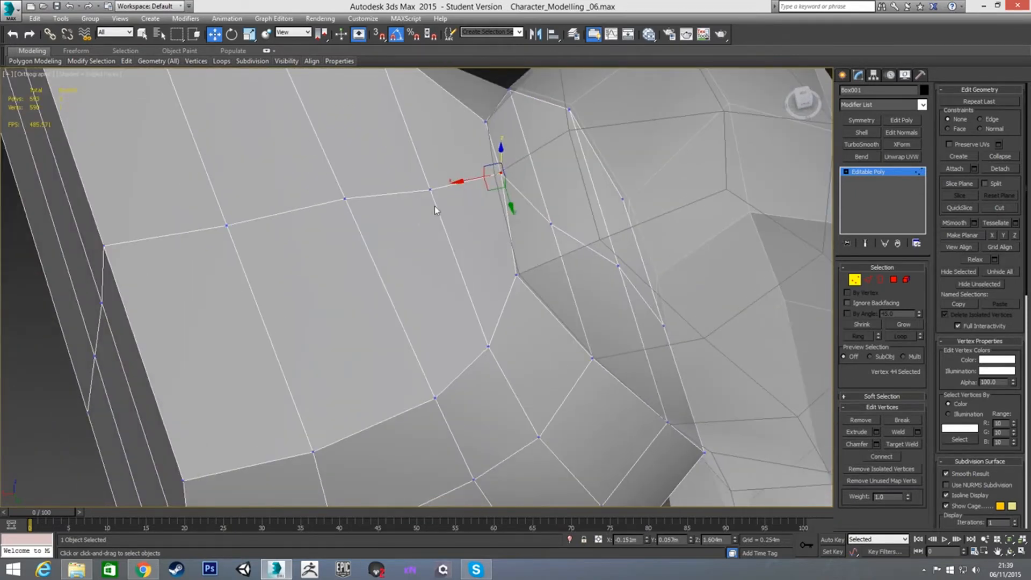
{"action": "left_click", "coordinate": [461, 182]}
{"action": "left_click", "coordinate": [501, 172]}
{"action": "key", "text": "f"}
{"action": "scroll", "coordinate": [430, 151], "scroll_direction": "up", "scroll_amount": 5}
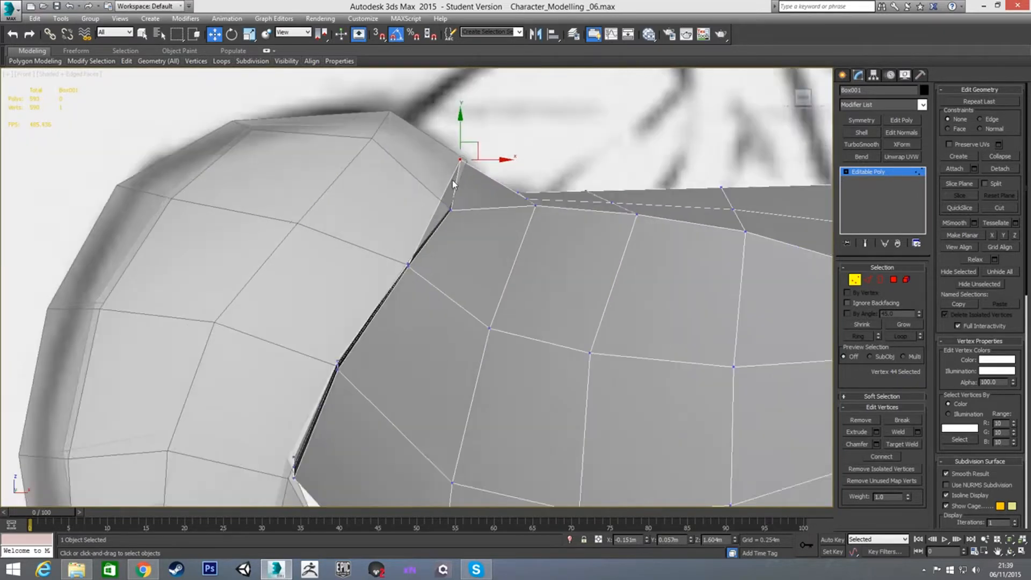
{"action": "left_click_drag", "start_coordinate": [493, 153], "coordinate": [497, 152]}
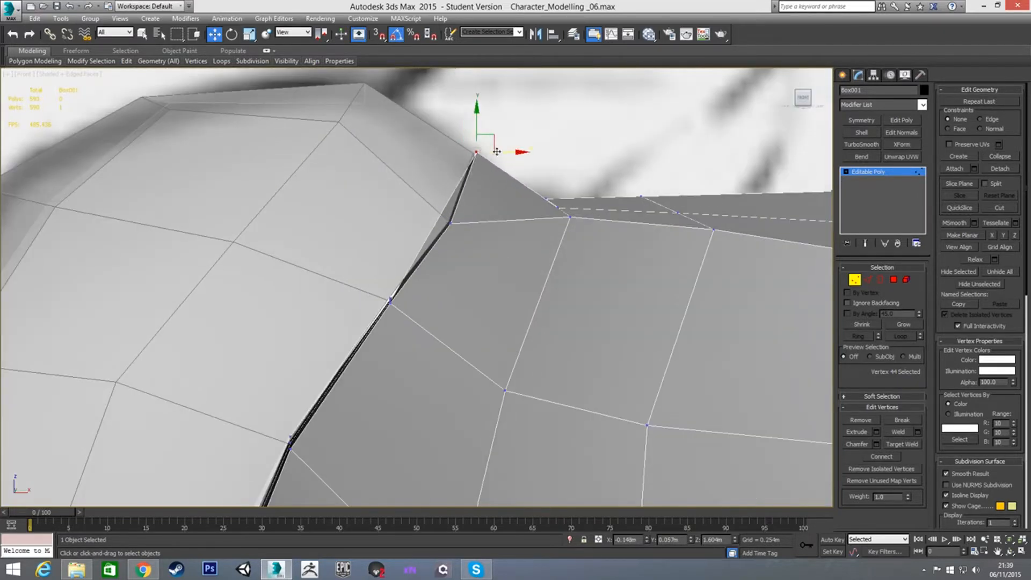
Step: Move the new loop's lowest vertex at the armpit down and inwards to meet the arm's inner edge in the front view
{"action": "scroll", "coordinate": [504, 270], "scroll_direction": "down", "scroll_amount": 4}
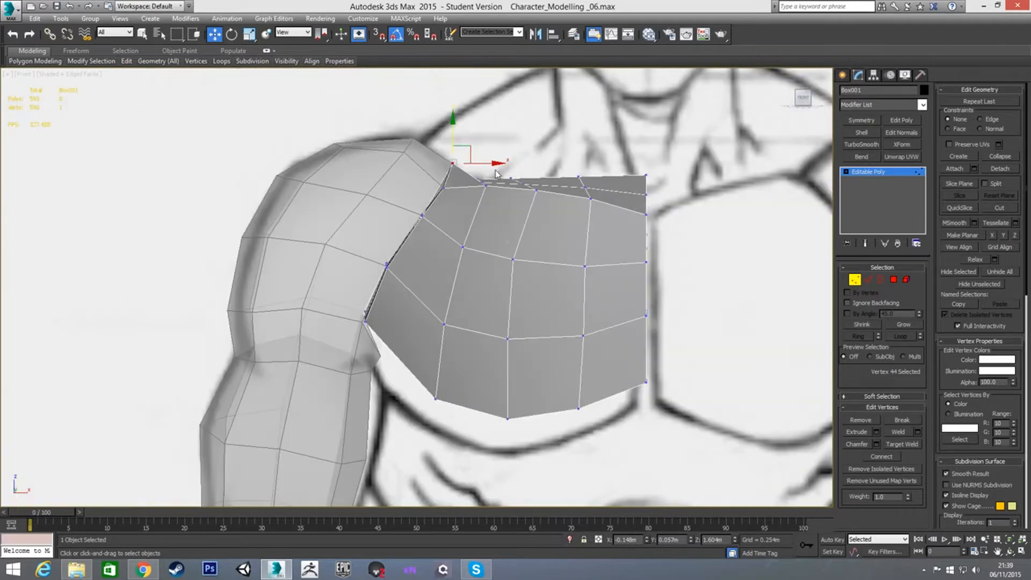
{"action": "scroll", "coordinate": [564, 226], "scroll_direction": "up", "scroll_amount": 3}
{"action": "scroll", "coordinate": [618, 213], "scroll_direction": "down", "scroll_amount": 5}
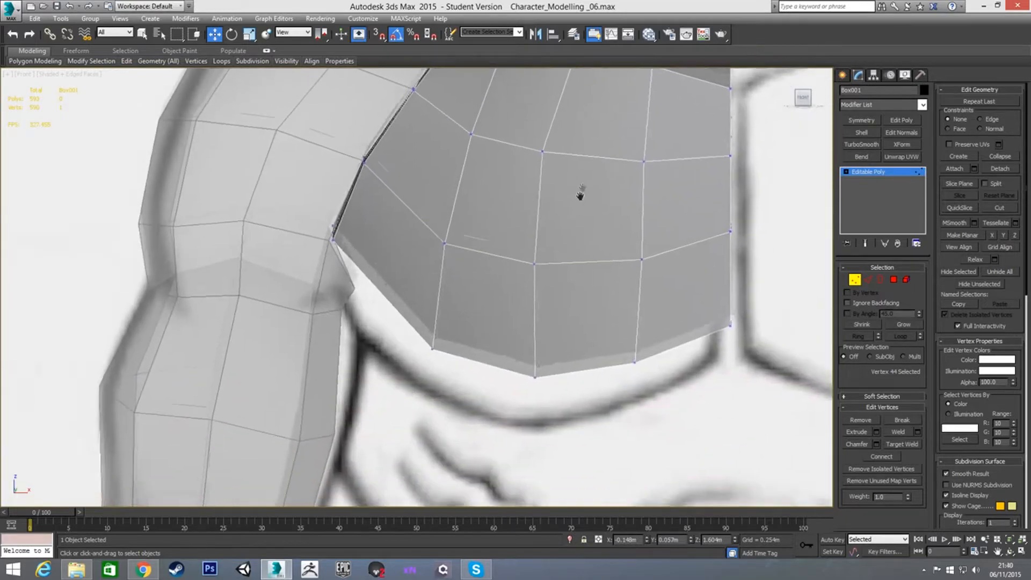
{"action": "scroll", "coordinate": [513, 276], "scroll_direction": "up", "scroll_amount": 1}
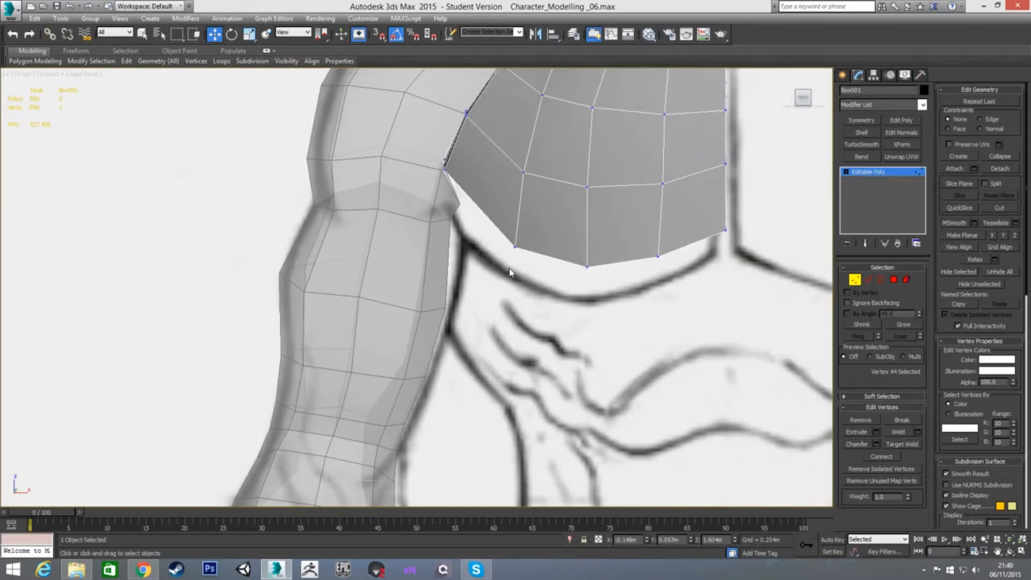
{"action": "scroll", "coordinate": [451, 175], "scroll_direction": "up", "scroll_amount": 1}
{"action": "scroll", "coordinate": [457, 188], "scroll_direction": "up", "scroll_amount": 2}
{"action": "mouse_move", "coordinate": [458, 189]}
{"action": "middle_mouse_down", "text": "alt"}
{"action": "mouse_move", "coordinate": [508, 206]}
{"action": "mouse_move", "coordinate": [464, 183]}
{"action": "middle_mouse_up", "text": "alt"}
{"action": "key", "text": "f"}
{"action": "scroll", "coordinate": [342, 267], "scroll_direction": "up", "scroll_amount": 2}
{"action": "scroll", "coordinate": [342, 273], "scroll_direction": "up", "scroll_amount": 3}
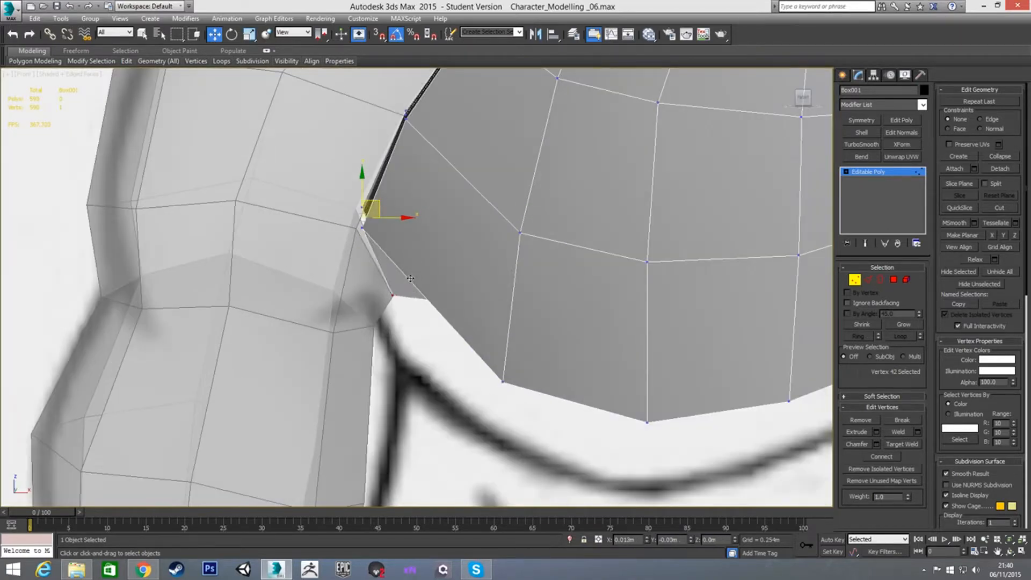
{"action": "left_click", "coordinate": [396, 294]}
{"action": "scroll", "coordinate": [396, 294], "scroll_direction": "down", "scroll_amount": 3}
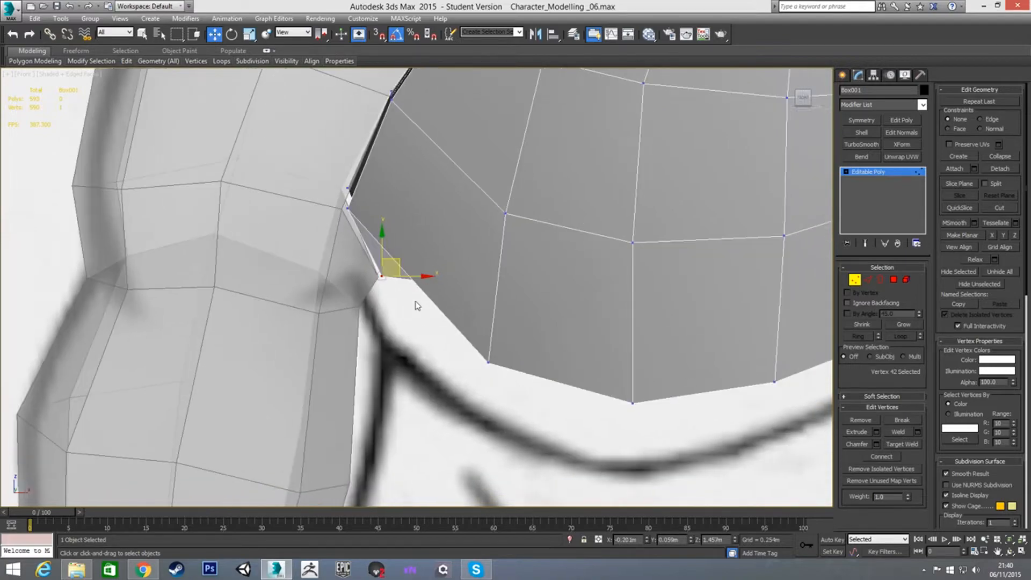
Step: Examine the torso's underside and centre side around the moved armpit vertex, and switch the selection to polygons
{"action": "middle_click_drag", "start_coordinate": [396, 294], "coordinate": [440, 232], "text": "alt"}
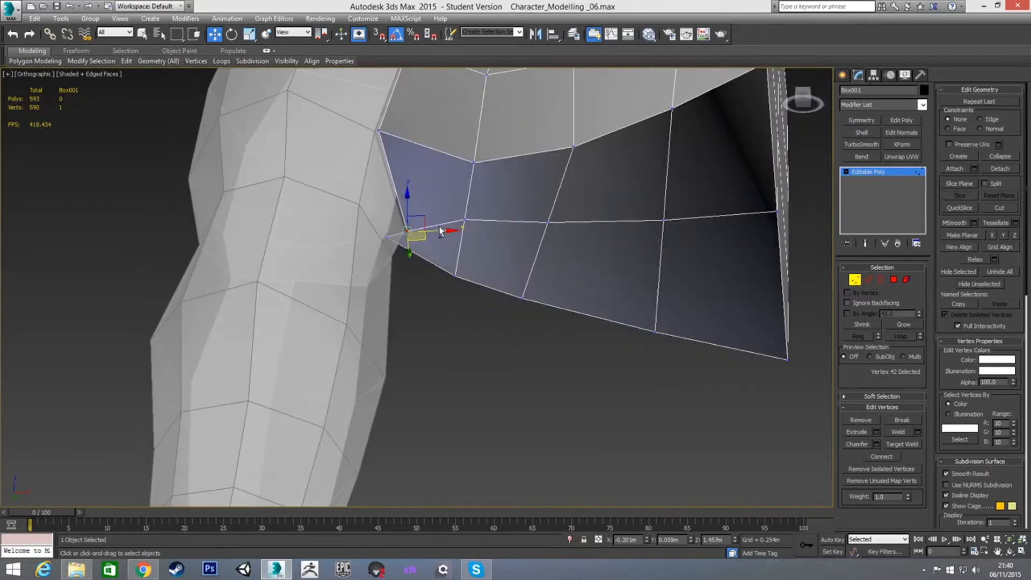
{"action": "middle_click_drag", "start_coordinate": [524, 256], "coordinate": [651, 260], "text": "alt"}
{"action": "scroll", "coordinate": [485, 300], "scroll_direction": "down", "scroll_amount": 5}
{"action": "key", "text": "4"}
{"action": "middle_click_drag", "start_coordinate": [475, 244], "coordinate": [358, 252], "text": "alt"}
{"action": "middle_click_drag", "start_coordinate": [510, 239], "coordinate": [487, 234], "text": "alt"}
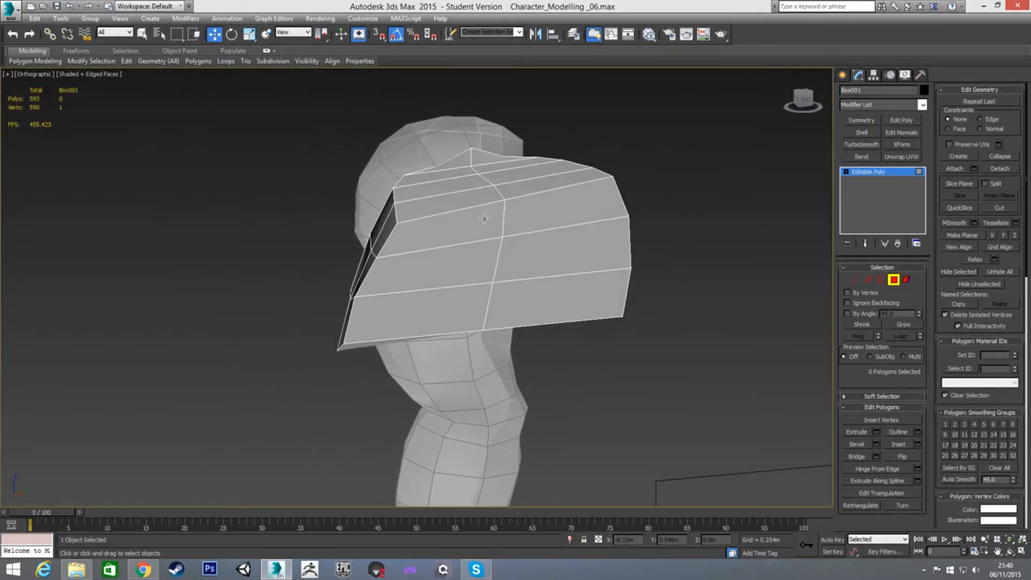
{"action": "key", "text": "q"}
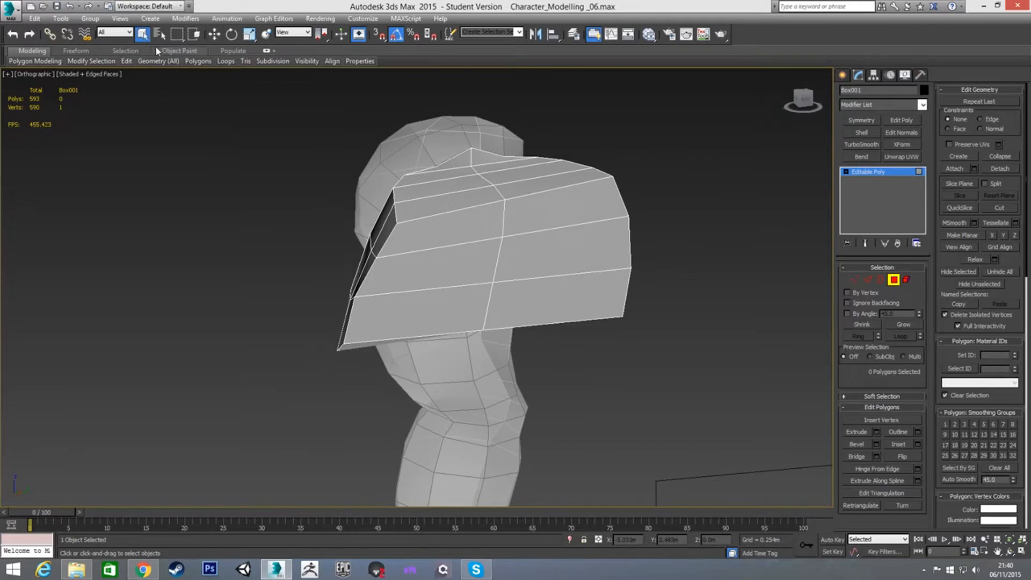
{"action": "left_click", "coordinate": [472, 222]}
{"action": "left_click", "coordinate": [552, 216]}
{"action": "left_click", "coordinate": [472, 259]}
{"action": "left_click", "coordinate": [527, 255]}
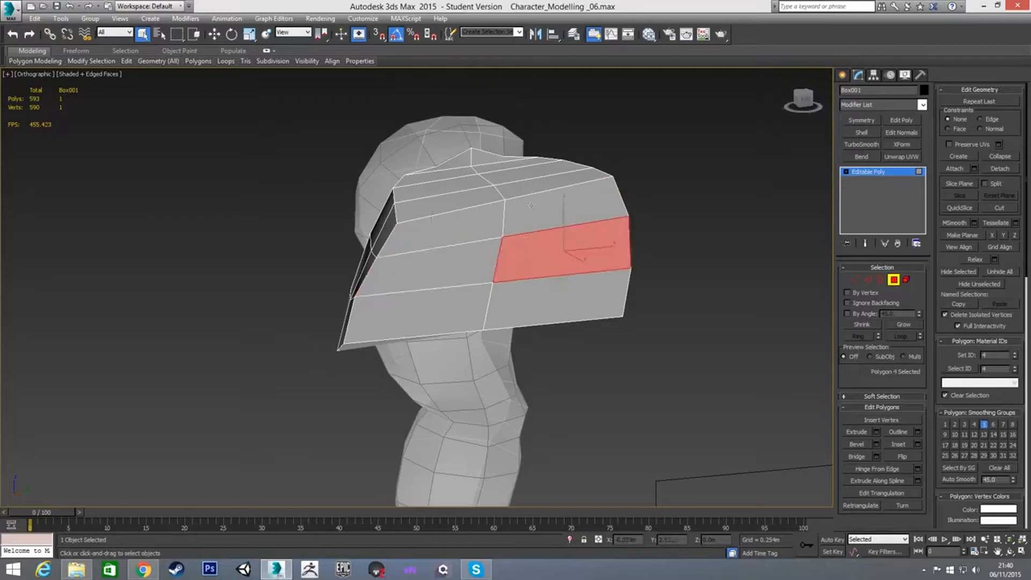
{"action": "left_click", "coordinate": [495, 217]}
{"action": "left_click", "coordinate": [558, 210], "text": "ctrl"}
{"action": "left_click", "coordinate": [564, 249], "text": "ctrl"}
{"action": "left_click", "coordinate": [482, 272], "text": "ctrl"}
{"action": "left_click", "coordinate": [215, 34]}
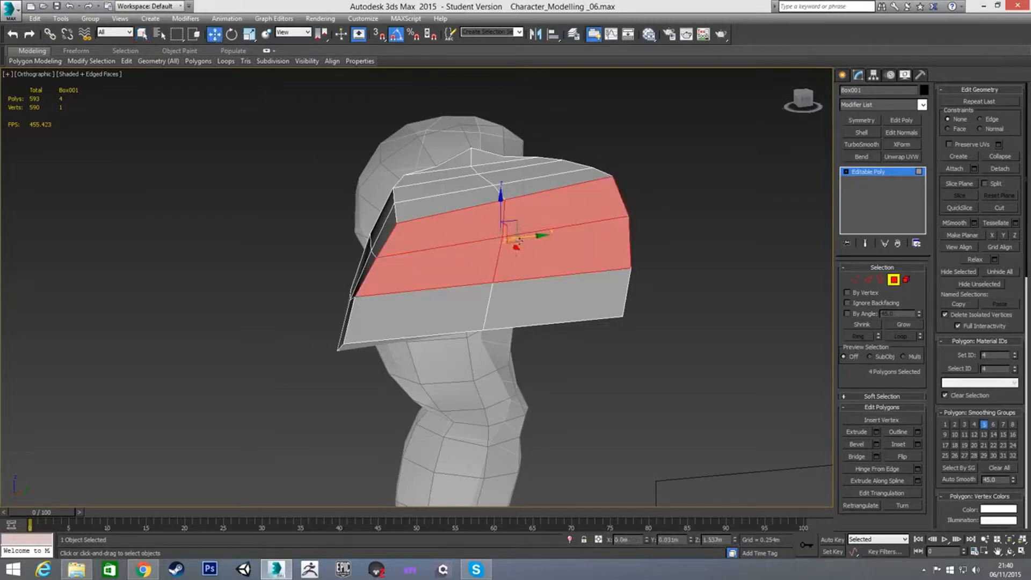
{"action": "left_click", "coordinate": [508, 295], "text": "ctrl"}
{"action": "left_click", "coordinate": [462, 300], "text": "ctrl"}
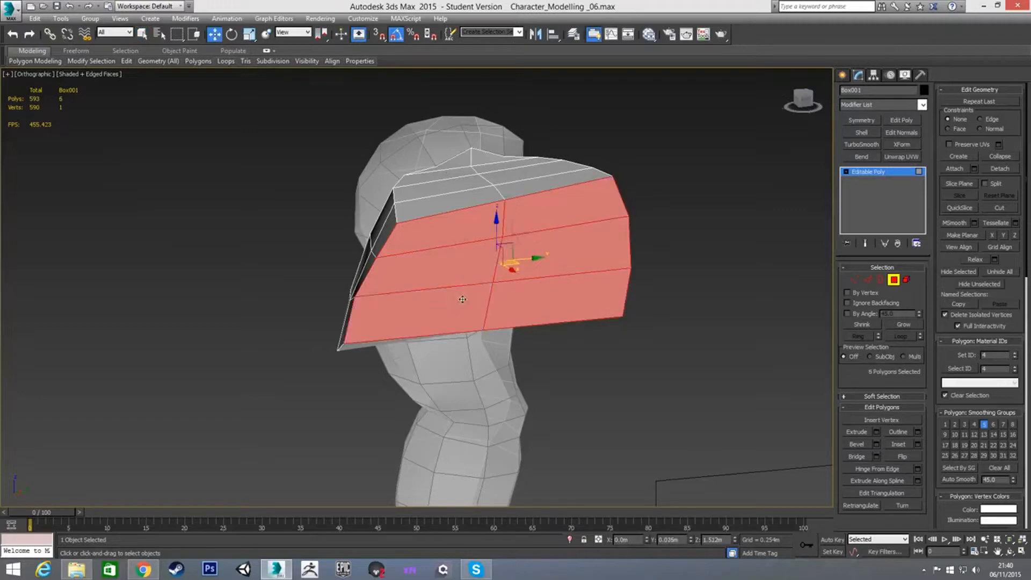
{"action": "left_click", "coordinate": [290, 294]}
{"action": "left_click", "coordinate": [435, 236]}
{"action": "left_click", "coordinate": [561, 212], "text": "ctrl"}
{"action": "left_click", "coordinate": [513, 262], "text": "ctrl"}
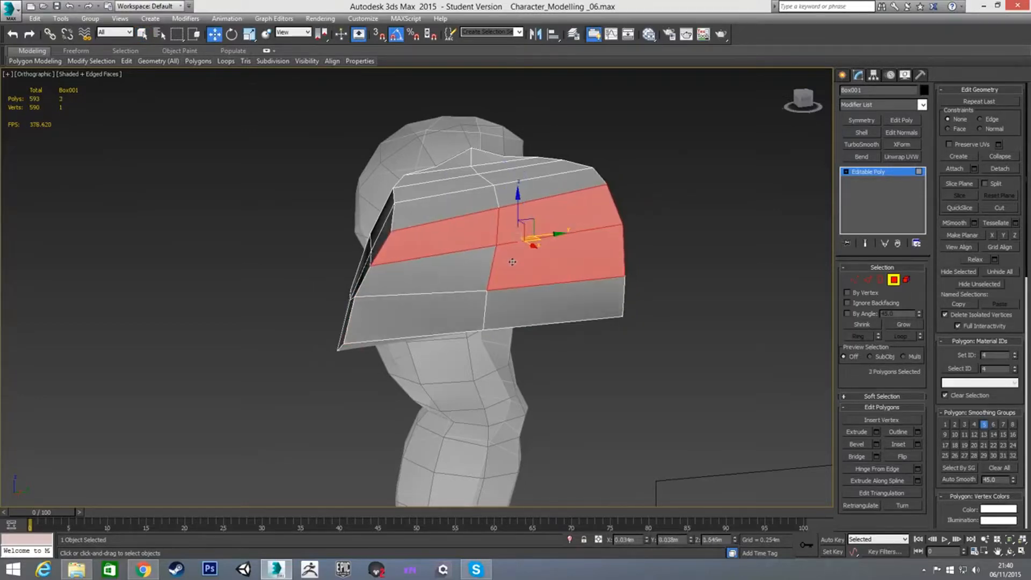
{"action": "left_click_drag", "start_coordinate": [511, 260], "coordinate": [497, 268]}
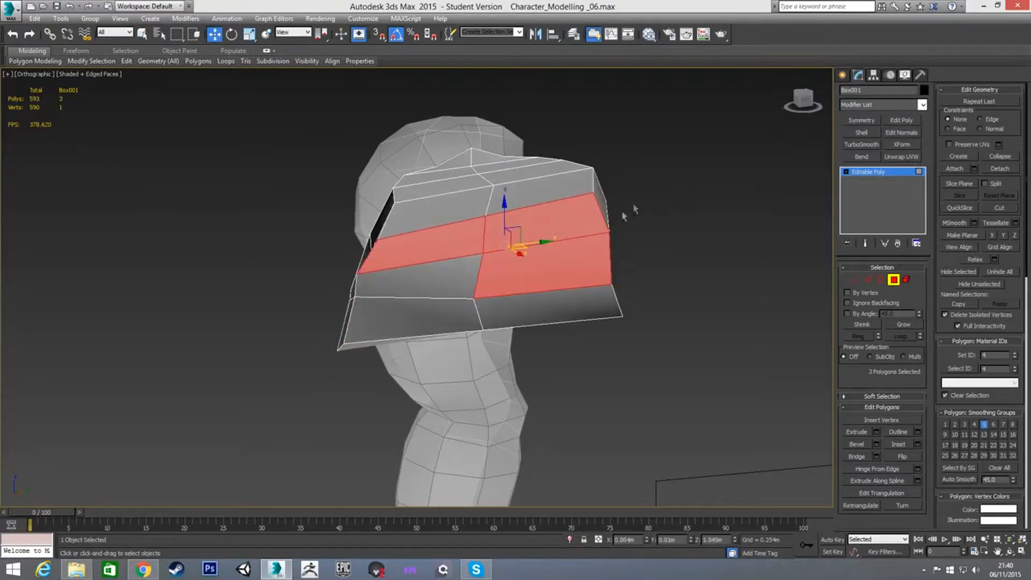
{"action": "key", "text": "ctrl+z"}
Step: Select the six polygons closing the torso's centre side and delete them
{"action": "key", "text": "q"}
{"action": "left_click", "coordinate": [480, 254]}
{"action": "left_click", "coordinate": [493, 221], "text": "ctrl"}
{"action": "left_click", "coordinate": [517, 216], "text": "ctrl"}
{"action": "left_click", "coordinate": [510, 257], "text": "ctrl"}
{"action": "left_click", "coordinate": [480, 302], "text": "ctrl"}
{"action": "left_click", "coordinate": [516, 299], "text": "ctrl"}
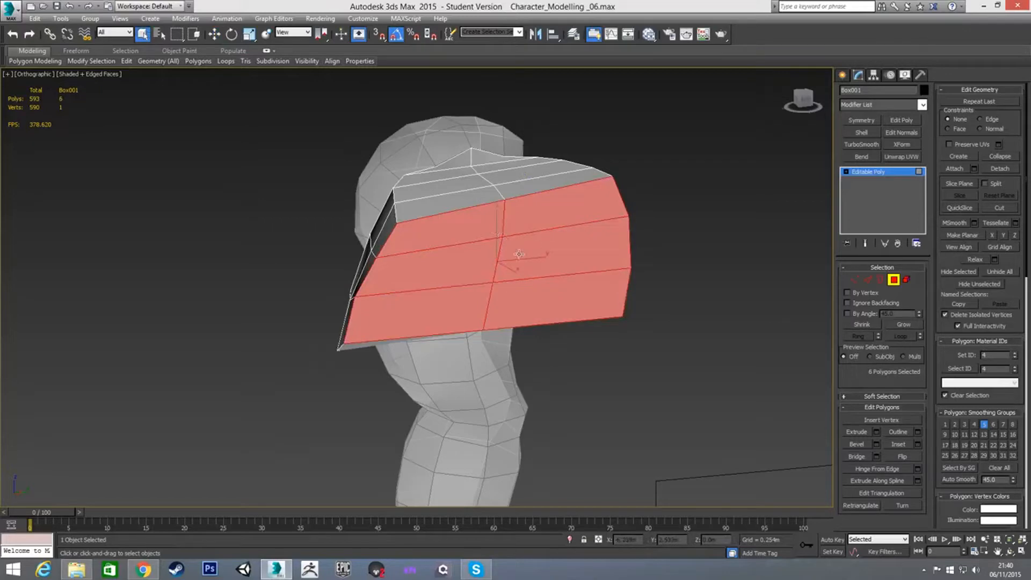
{"action": "key", "text": "Delete"}
Step: Select the six polygons closing the shoulder opening towards the arm and delete them
{"action": "middle_click_drag", "start_coordinate": [474, 275], "coordinate": [487, 257], "text": "alt"}
{"action": "scroll", "coordinate": [462, 210], "scroll_direction": "up", "scroll_amount": 3}
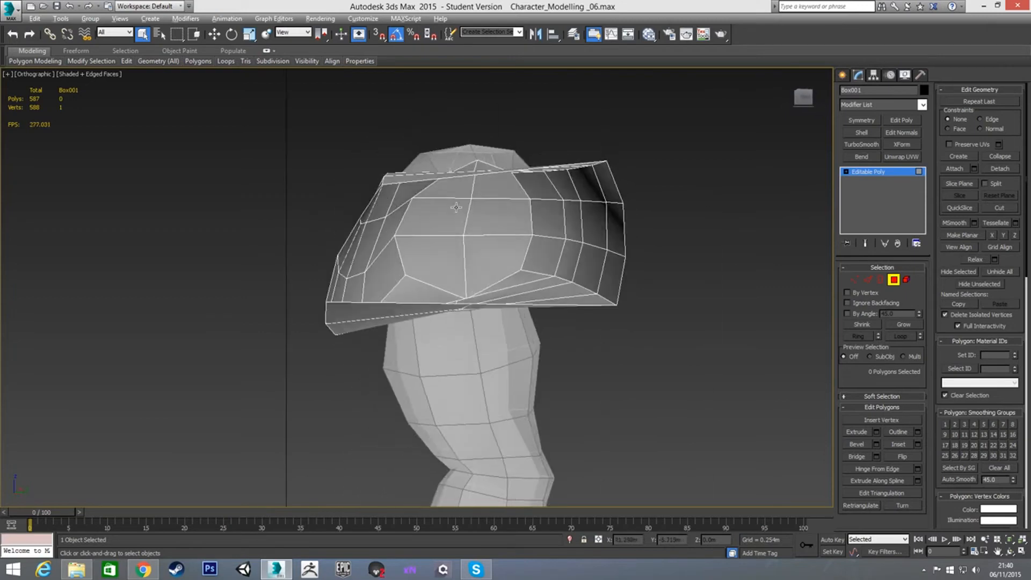
{"action": "left_click", "coordinate": [486, 185]}
{"action": "left_click", "coordinate": [467, 194], "text": "ctrl"}
{"action": "left_click", "coordinate": [455, 220], "text": "ctrl"}
{"action": "left_click", "coordinate": [486, 218], "text": "ctrl"}
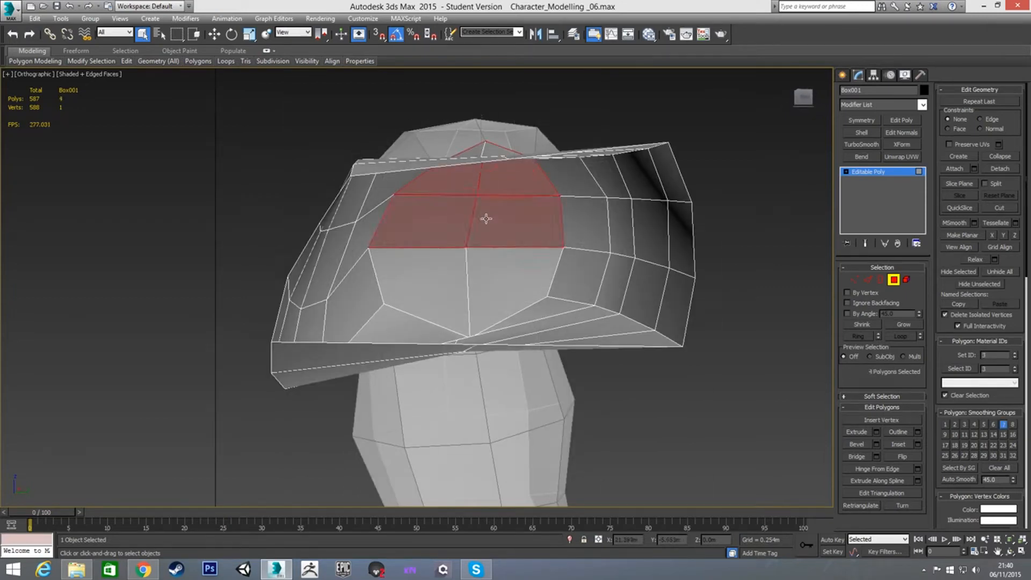
{"action": "left_click", "coordinate": [457, 265], "text": "ctrl"}
{"action": "left_click", "coordinate": [484, 267], "text": "ctrl"}
{"action": "key", "text": "Delete"}
Step: Nudge the chest vertices in the row next to the centre line slightly forwards to round the chest
{"action": "middle_click_drag", "start_coordinate": [450, 259], "coordinate": [411, 319], "text": "alt"}
{"action": "scroll", "coordinate": [515, 235], "scroll_direction": "up", "scroll_amount": 3}
{"action": "scroll", "coordinate": [515, 235], "scroll_direction": "down", "scroll_amount": 4}
{"action": "middle_click_drag", "start_coordinate": [474, 314], "coordinate": [471, 314], "text": "alt"}
{"action": "scroll", "coordinate": [471, 314], "scroll_direction": "up", "scroll_amount": 3}
{"action": "key", "text": "1"}
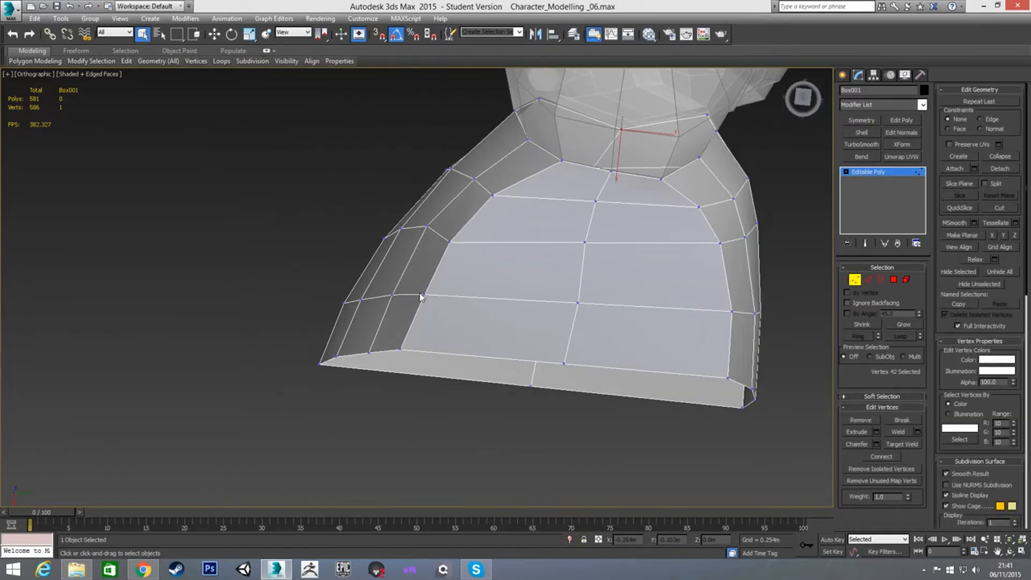
{"action": "left_click", "coordinate": [423, 292]}
{"action": "key", "text": "w"}
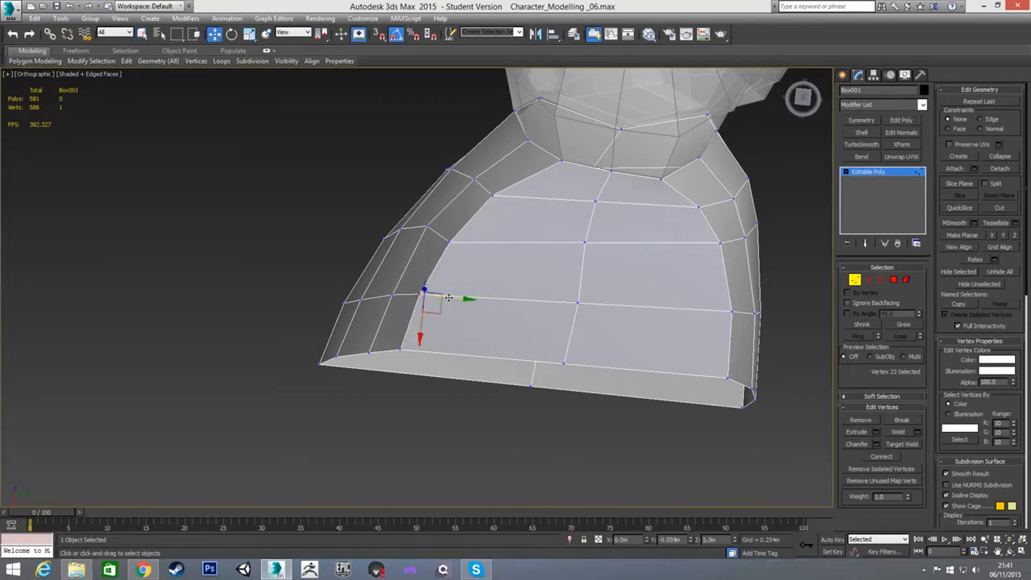
{"action": "left_click_drag", "start_coordinate": [448, 298], "coordinate": [385, 303]}
{"action": "left_click", "coordinate": [361, 296]}
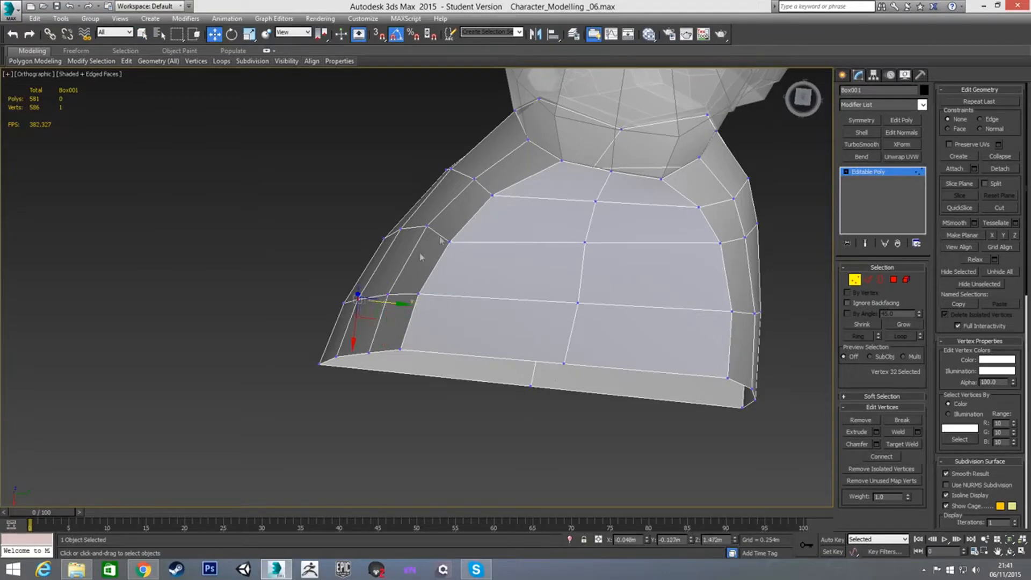
{"action": "left_click", "coordinate": [398, 153]}
Step: Select the edge loop around the shoulder opening and move it slightly inwards, away from the arm, in the front view
{"action": "key", "text": "f"}
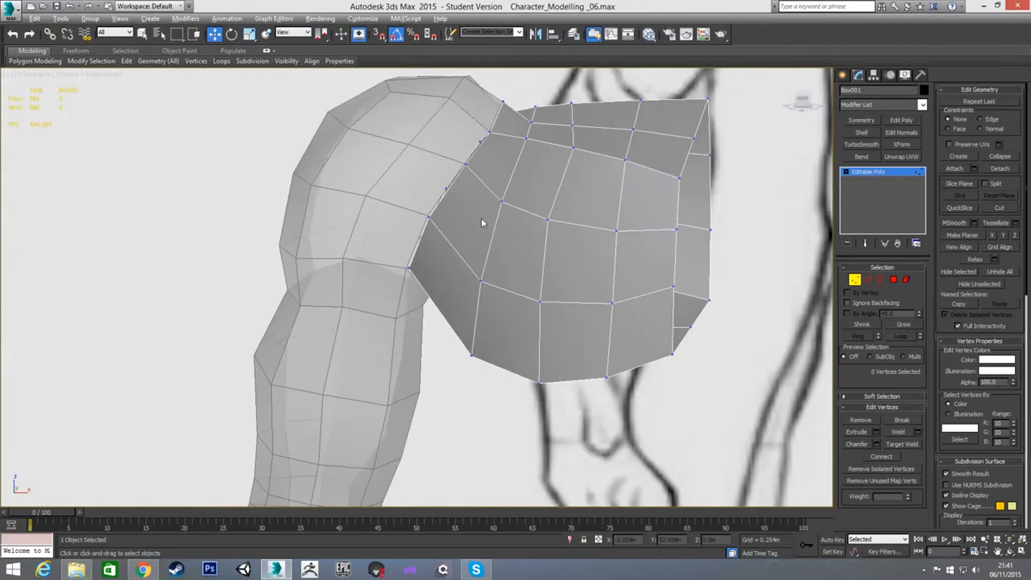
{"action": "middle_click_drag", "start_coordinate": [648, 269], "coordinate": [494, 242], "text": "alt"}
{"action": "key", "text": "2"}
{"action": "scroll", "coordinate": [489, 242], "scroll_direction": "down", "scroll_amount": 3}
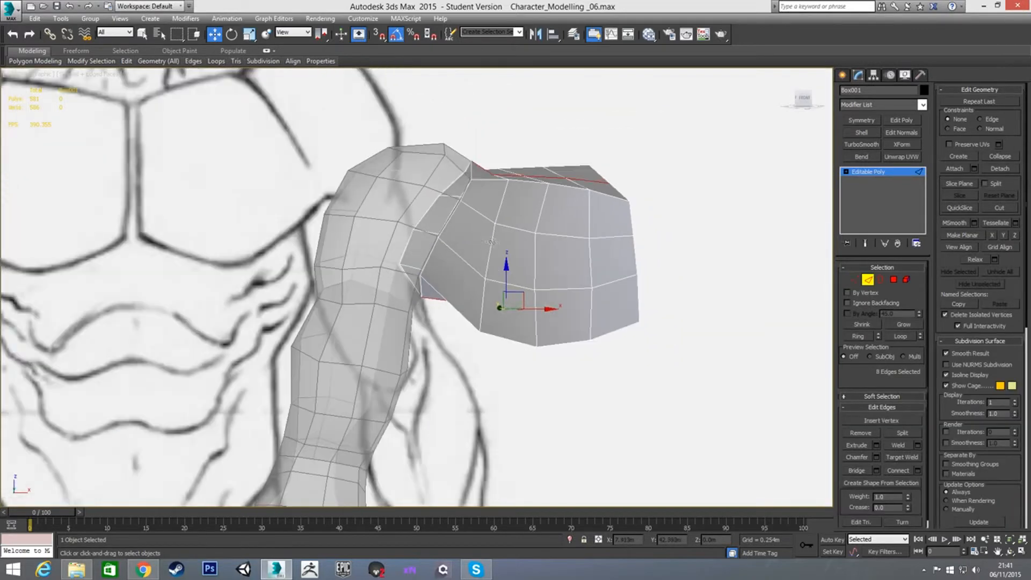
{"action": "double_click", "coordinate": [447, 223]}
{"action": "key", "text": "f"}
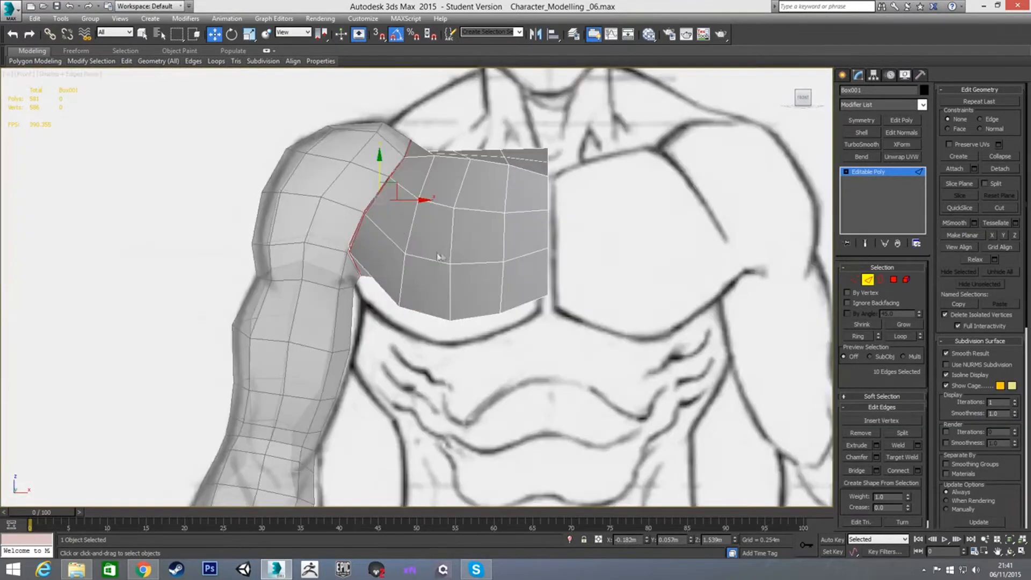
{"action": "middle_click_drag", "start_coordinate": [402, 229], "coordinate": [467, 257]}
{"action": "scroll", "coordinate": [438, 242], "scroll_direction": "up", "scroll_amount": 4}
{"action": "scroll", "coordinate": [426, 253], "scroll_direction": "down", "scroll_amount": 2}
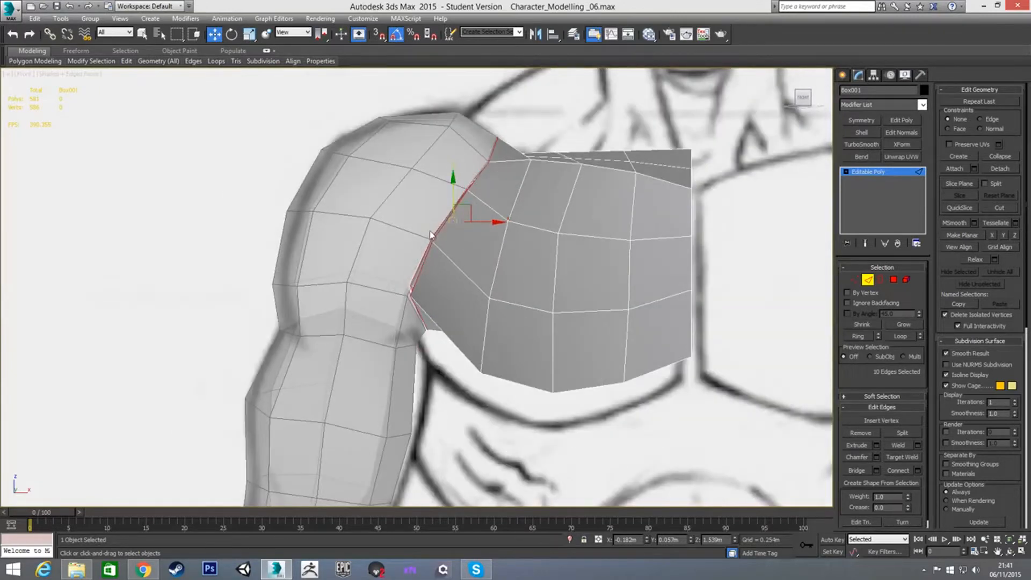
{"action": "left_click_drag", "start_coordinate": [483, 221], "coordinate": [490, 225]}
{"action": "left_click", "coordinate": [457, 367]}
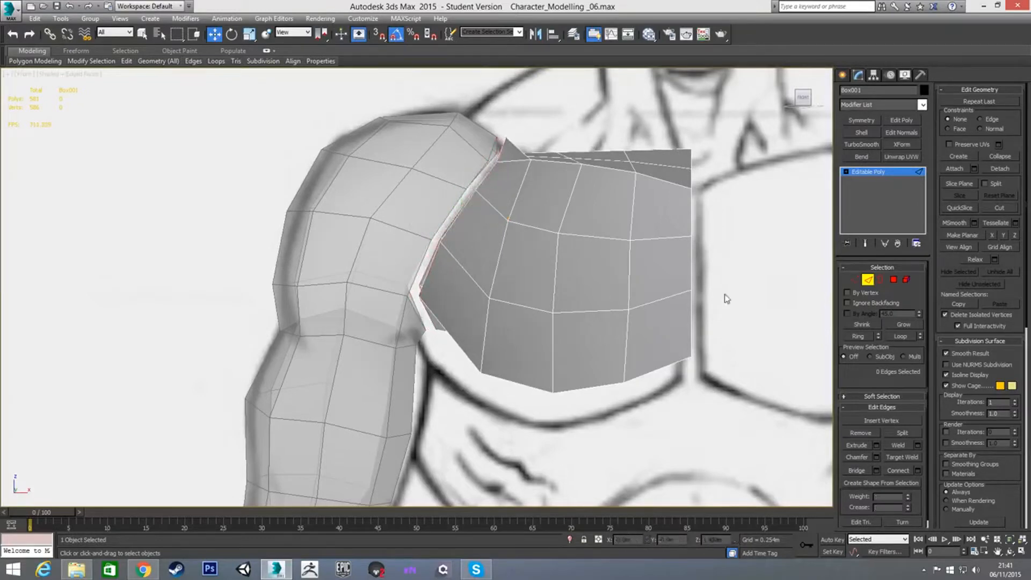
Step: Attach the torso to the arm mesh and select the combined object
{"action": "left_click", "coordinate": [868, 279]}
{"action": "left_click", "coordinate": [446, 383]}
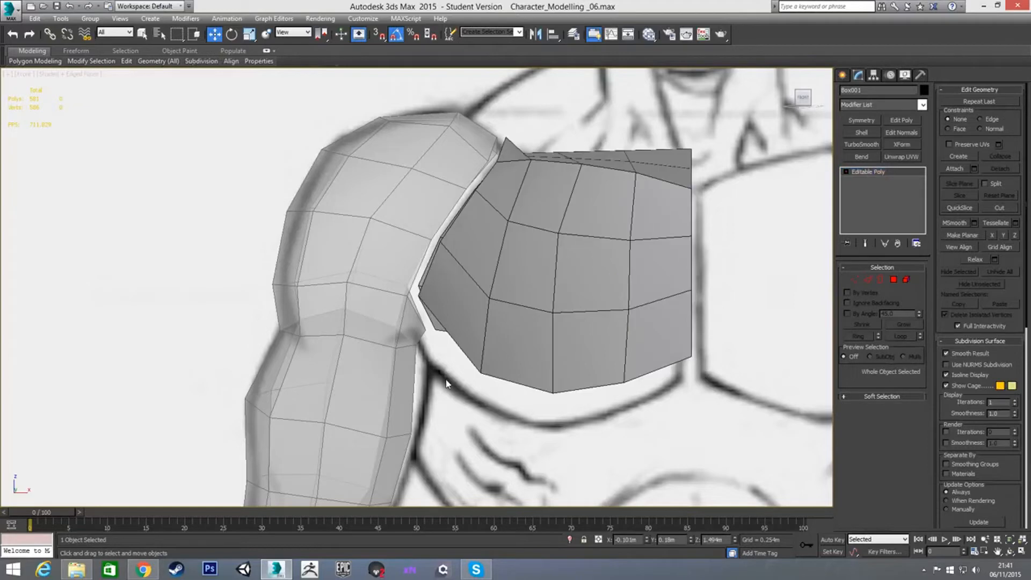
{"action": "left_click", "coordinate": [390, 326]}
{"action": "middle_click_drag", "start_coordinate": [439, 357], "coordinate": [424, 326]}
{"action": "scroll", "coordinate": [424, 326], "scroll_direction": "down", "scroll_amount": 2}
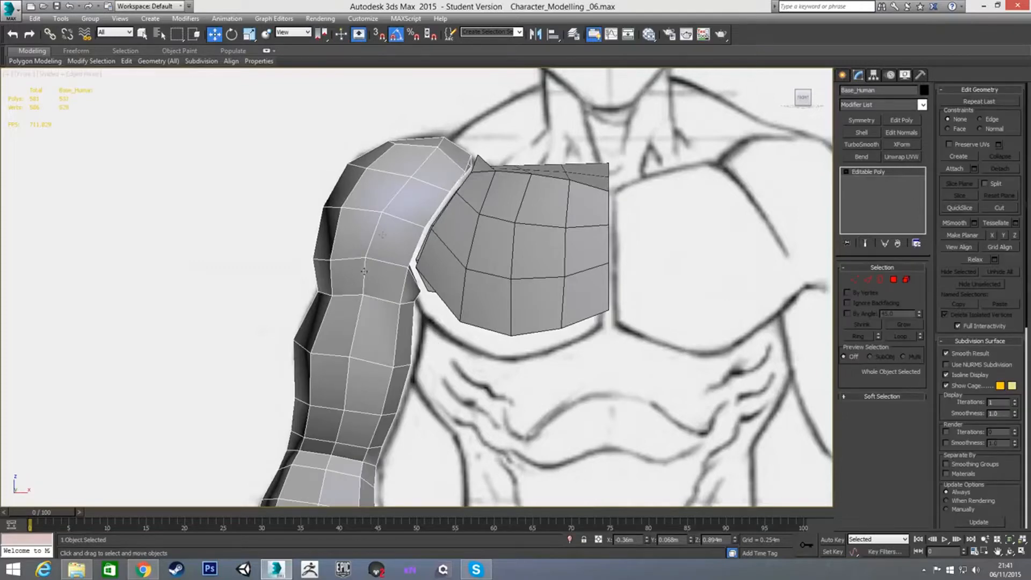
{"action": "left_click", "coordinate": [955, 169]}
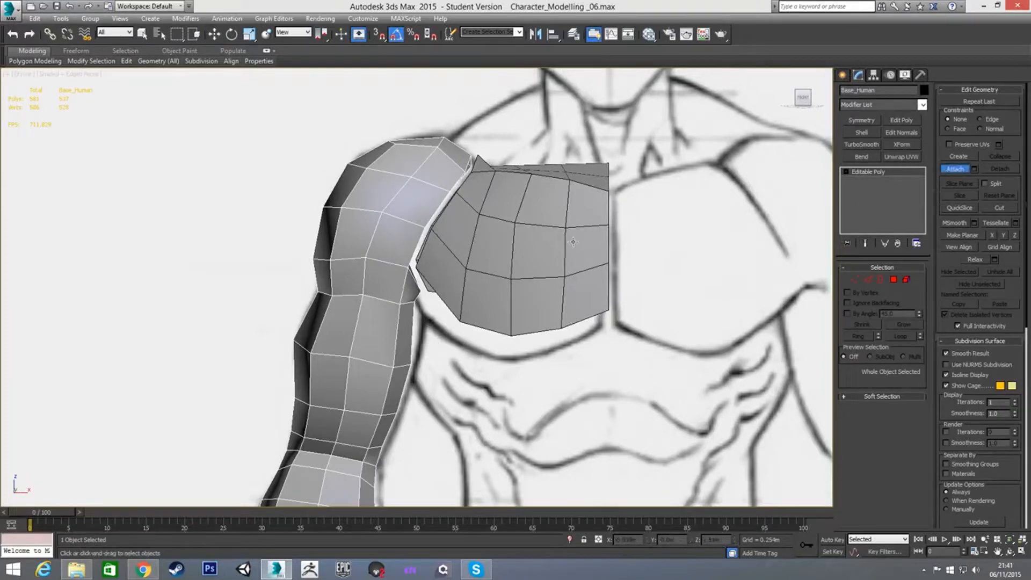
{"action": "right_click", "coordinate": [656, 218]}
{"action": "left_click", "coordinate": [642, 293]}
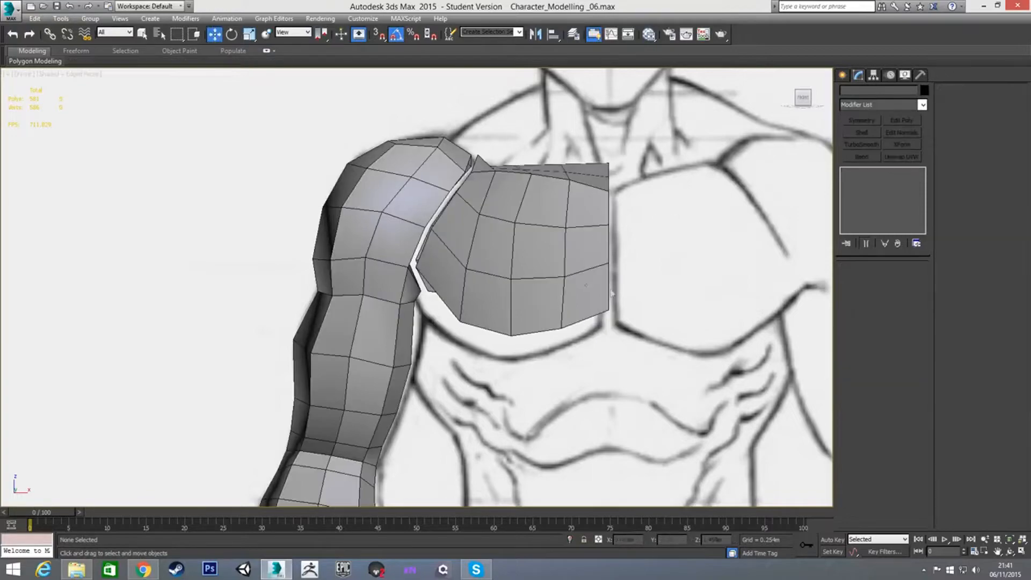
{"action": "left_click", "coordinate": [464, 269]}
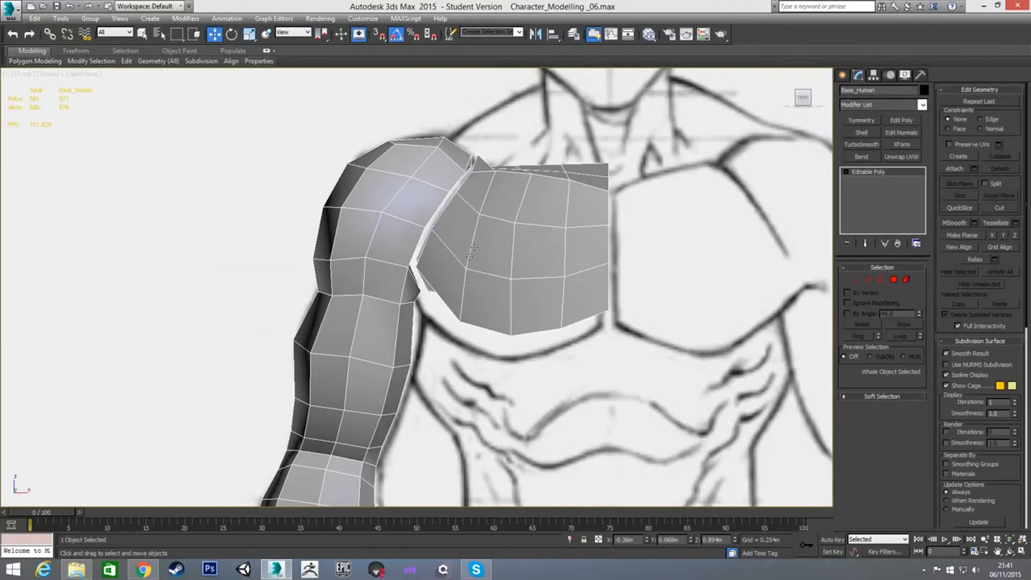
Step: Target-weld the torso's front armhole vertices onto the matching arm vertices, from the armpit up to the shoulder
{"action": "key", "text": "1"}
{"action": "scroll", "coordinate": [450, 264], "scroll_direction": "up", "scroll_amount": 4}
{"action": "mouse_move", "coordinate": [444, 269]}
{"action": "middle_mouse_down", "text": "alt"}
{"action": "mouse_move", "coordinate": [432, 282]}
{"action": "mouse_move", "coordinate": [446, 259]}
{"action": "middle_mouse_up", "text": "alt"}
{"action": "right_click", "coordinate": [439, 239]}
{"action": "left_click", "coordinate": [424, 312]}
{"action": "left_click", "coordinate": [442, 263]}
{"action": "left_click", "coordinate": [428, 264]}
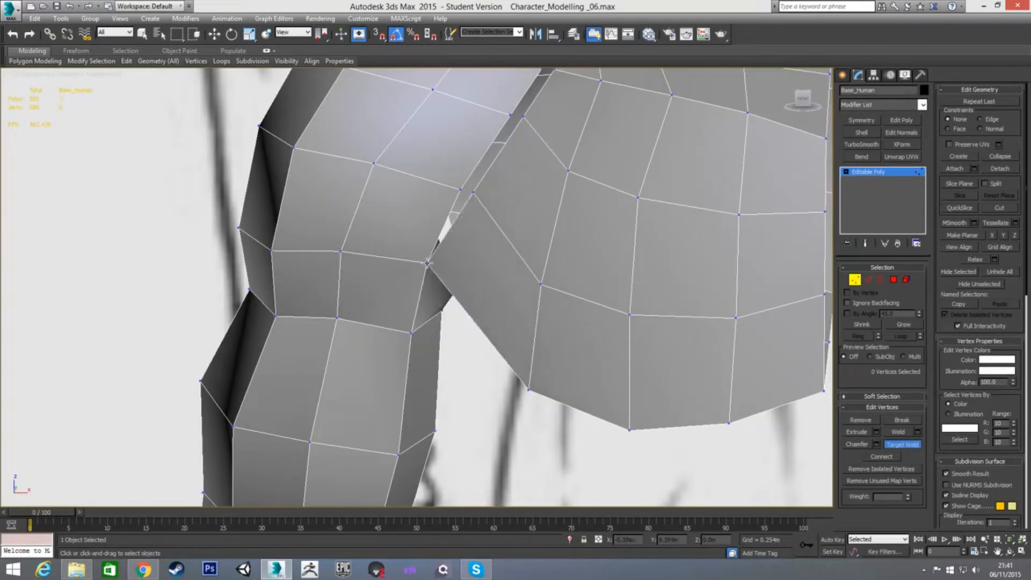
{"action": "left_click", "coordinate": [473, 193]}
{"action": "left_click", "coordinate": [461, 189]}
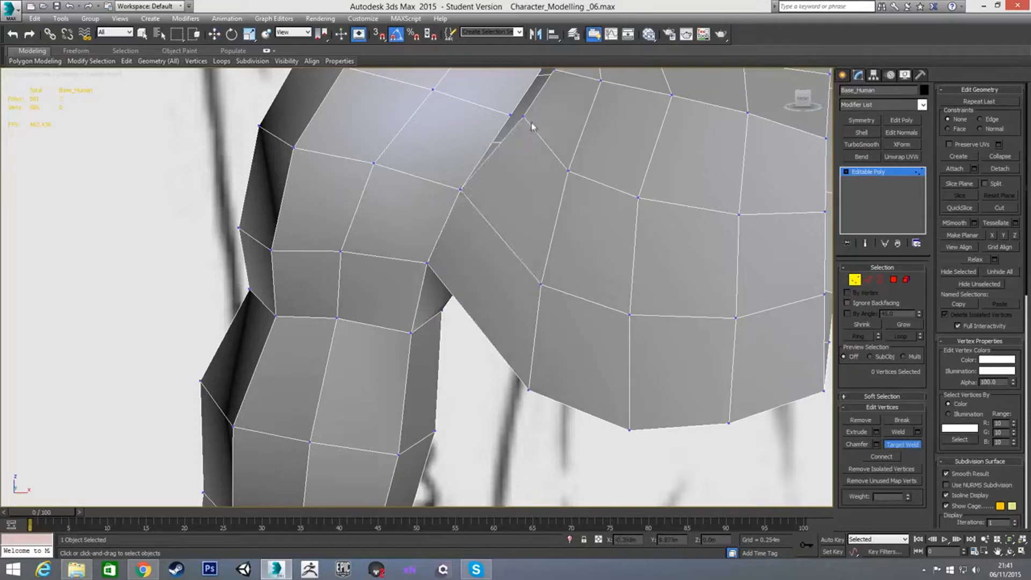
{"action": "middle_click_drag", "start_coordinate": [511, 116], "coordinate": [525, 269], "text": "alt"}
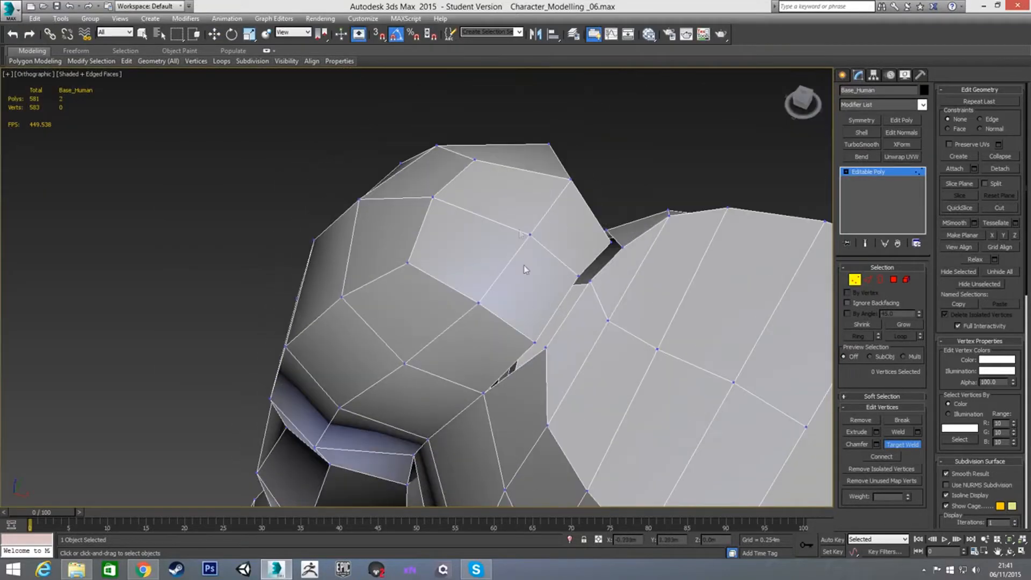
{"action": "left_click", "coordinate": [534, 343]}
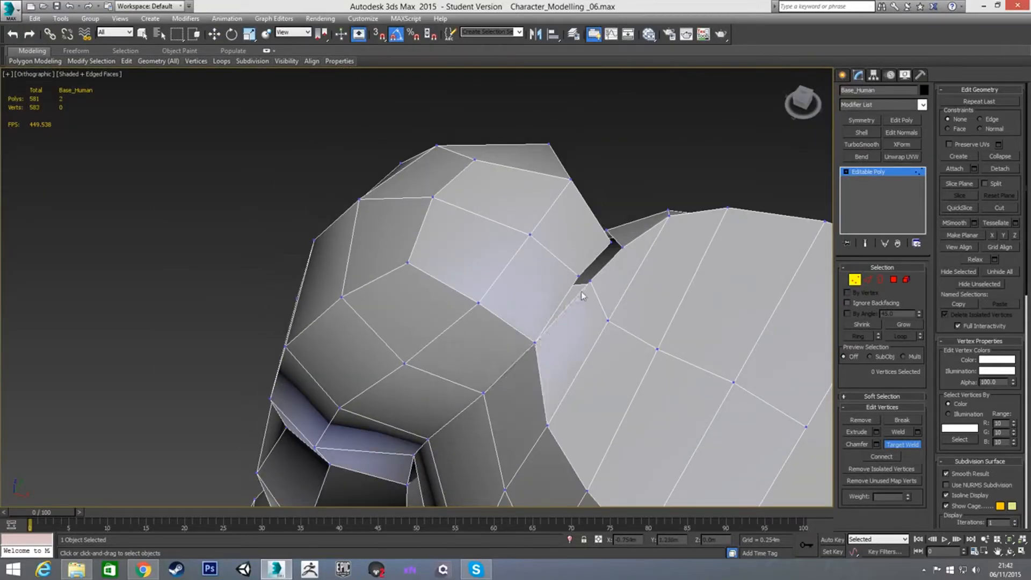
{"action": "left_click", "coordinate": [579, 278]}
Step: Target-weld the torso's back armhole vertices onto the matching arm vertices, from the shoulder down to the armpit
{"action": "middle_click_drag", "start_coordinate": [581, 281], "coordinate": [489, 256], "text": "alt"}
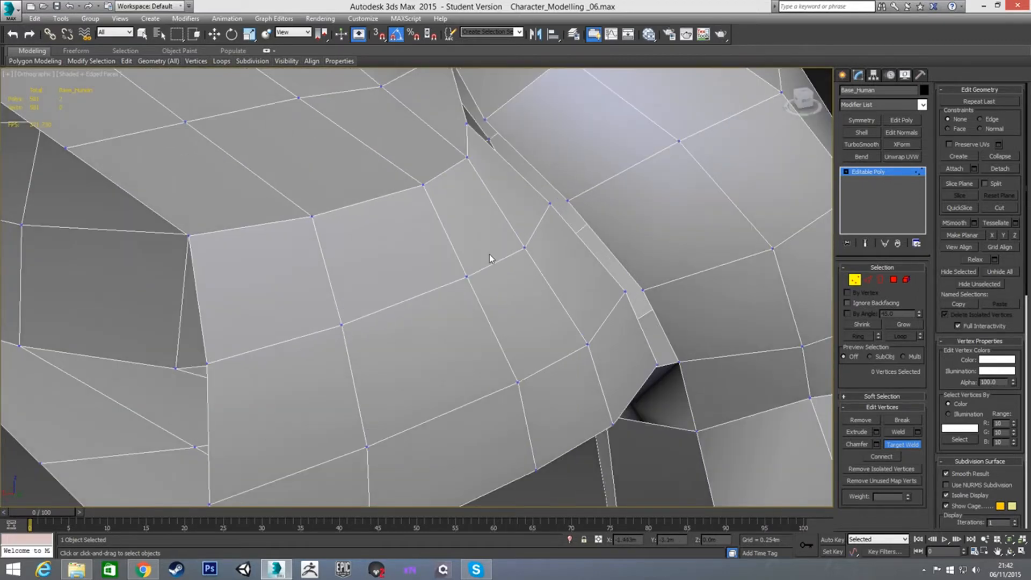
{"action": "left_click", "coordinate": [485, 121]}
{"action": "left_click", "coordinate": [568, 200]}
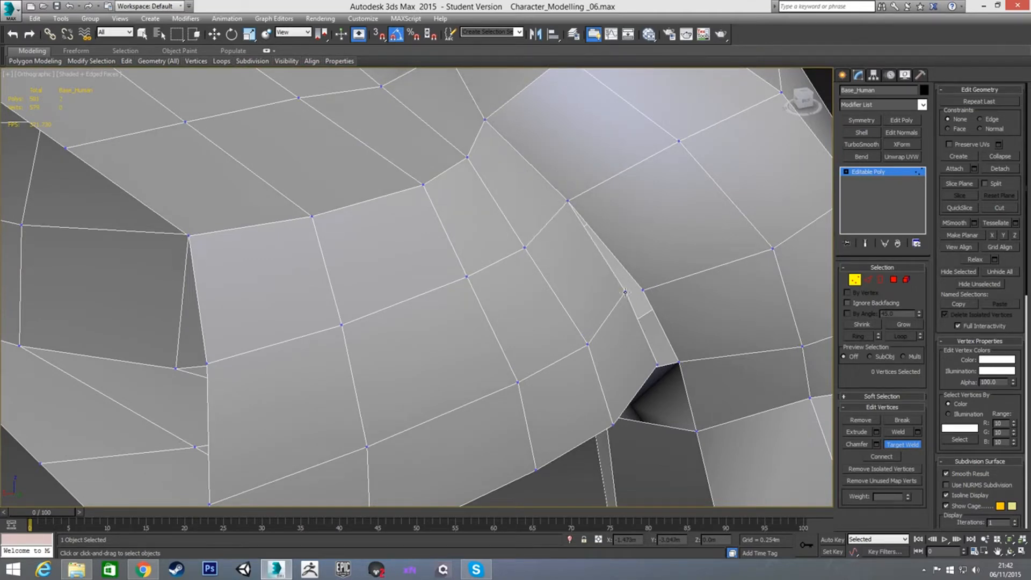
{"action": "left_click", "coordinate": [642, 292]}
{"action": "middle_click_drag", "start_coordinate": [652, 340], "coordinate": [631, 148], "text": "alt"}
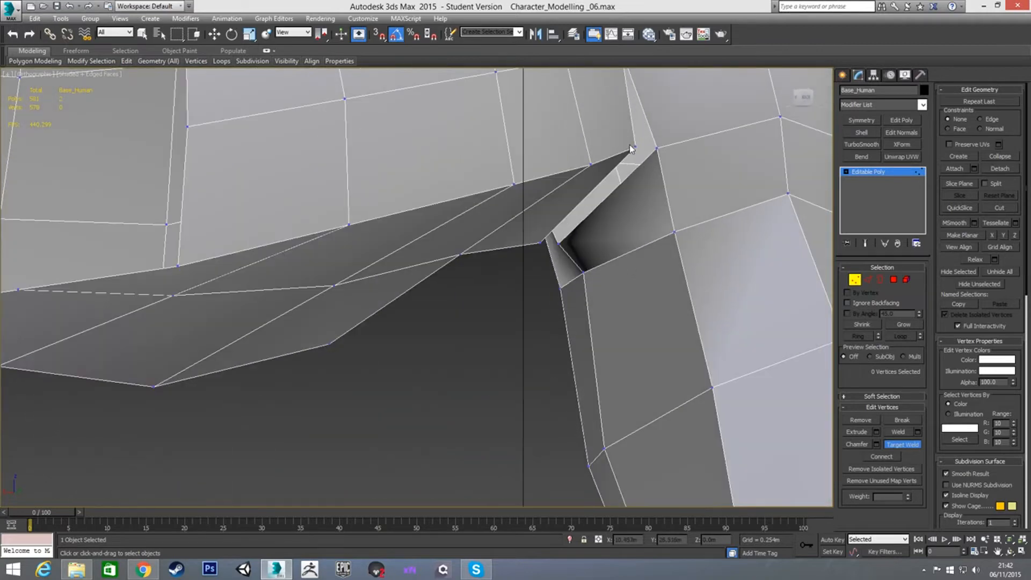
{"action": "left_click", "coordinate": [656, 149]}
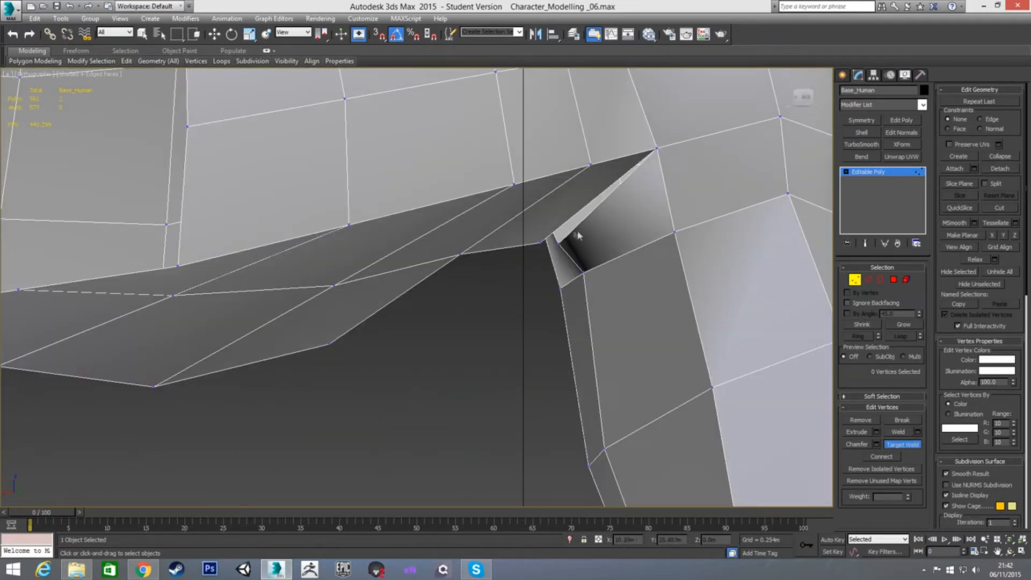
{"action": "left_click", "coordinate": [559, 244]}
{"action": "middle_click_drag", "start_coordinate": [557, 253], "coordinate": [529, 304], "text": "alt"}
Step: Move the torso's armpit vertex slightly down and towards the chest in the front view
{"action": "key", "text": "w"}
{"action": "scroll", "coordinate": [639, 202], "scroll_direction": "down", "scroll_amount": 2}
{"action": "key", "text": "f"}
{"action": "scroll", "coordinate": [590, 283], "scroll_direction": "up", "scroll_amount": 6}
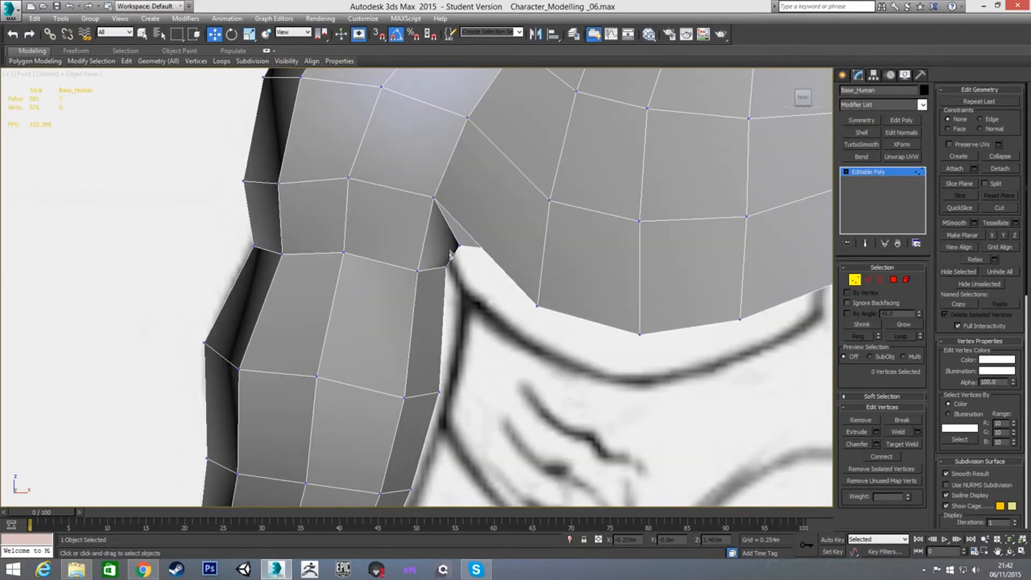
{"action": "left_click", "coordinate": [460, 245]}
{"action": "left_click_drag", "start_coordinate": [478, 236], "coordinate": [501, 253]}
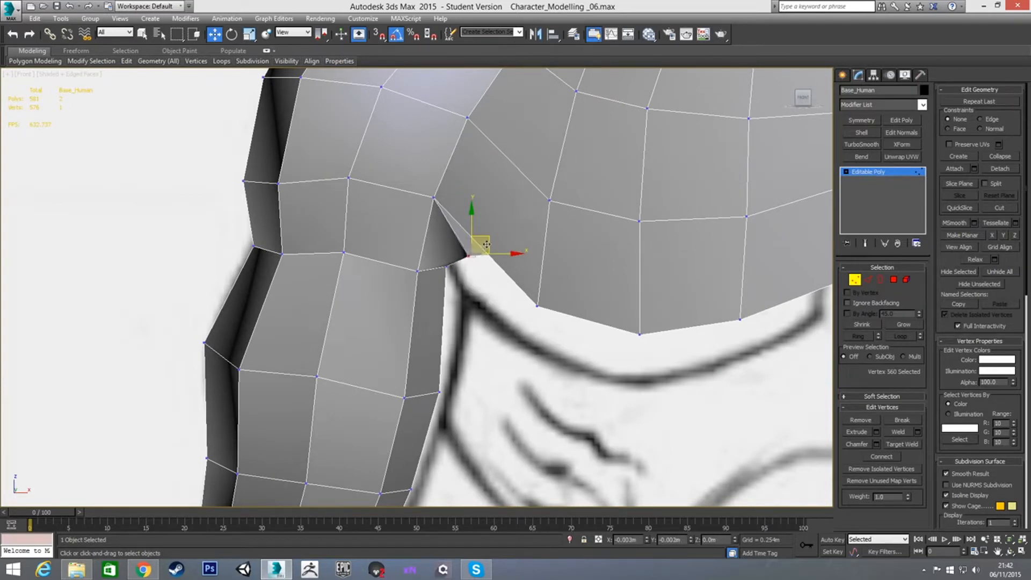
{"action": "middle_click_drag", "start_coordinate": [474, 281], "coordinate": [443, 229], "text": "alt"}
{"action": "mouse_move", "coordinate": [451, 264]}
{"action": "middle_mouse_down", "text": "alt"}
{"action": "mouse_move", "coordinate": [391, 230]}
{"action": "mouse_move", "coordinate": [433, 257]}
{"action": "mouse_move", "coordinate": [421, 271]}
{"action": "mouse_move", "coordinate": [428, 257]}
{"action": "mouse_move", "coordinate": [471, 262]}
{"action": "middle_mouse_up", "text": "alt"}
{"action": "key", "text": "f"}
{"action": "scroll", "coordinate": [467, 263], "scroll_direction": "down", "scroll_amount": 2}
{"action": "scroll", "coordinate": [444, 275], "scroll_direction": "up", "scroll_amount": 2}
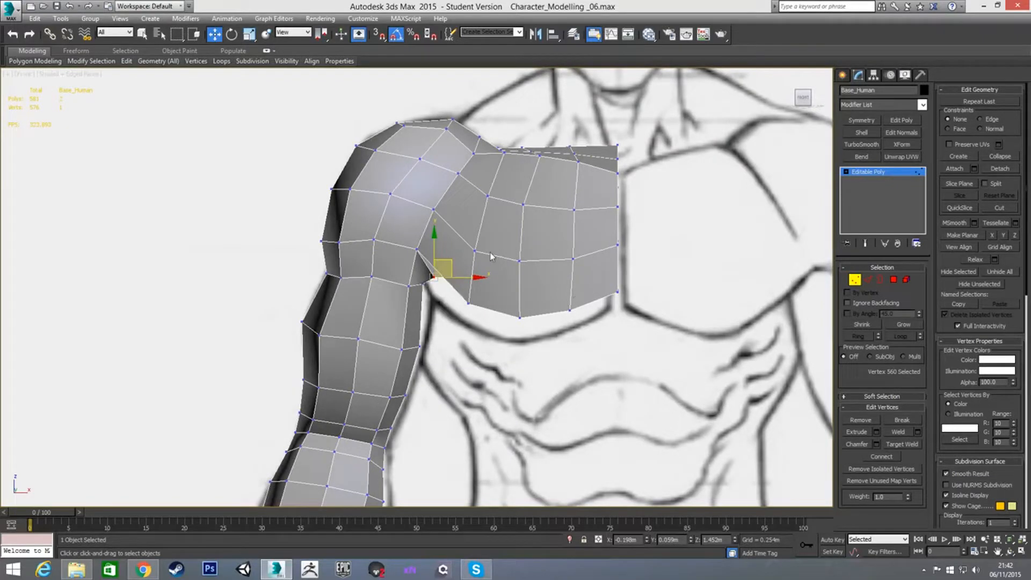
{"action": "key", "text": "2"}
{"action": "middle_click_drag", "start_coordinate": [506, 247], "coordinate": [525, 230]}
{"action": "scroll", "coordinate": [435, 301], "scroll_direction": "up", "scroll_amount": 3}
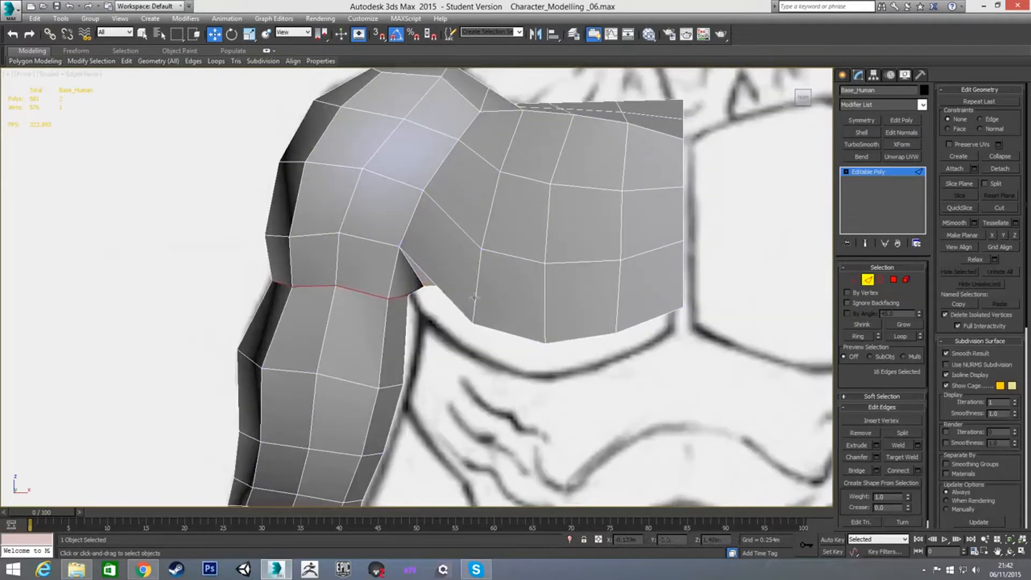
{"action": "middle_click_drag", "start_coordinate": [567, 288], "coordinate": [488, 329], "text": "alt"}
{"action": "key", "text": "r"}
{"action": "mouse_move", "coordinate": [518, 260]}
{"action": "middle_mouse_down", "text": "alt"}
{"action": "mouse_move", "coordinate": [527, 272]}
{"action": "mouse_move", "coordinate": [554, 259]}
{"action": "mouse_move", "coordinate": [546, 270]}
{"action": "mouse_move", "coordinate": [502, 251]}
{"action": "middle_mouse_up", "text": "alt"}
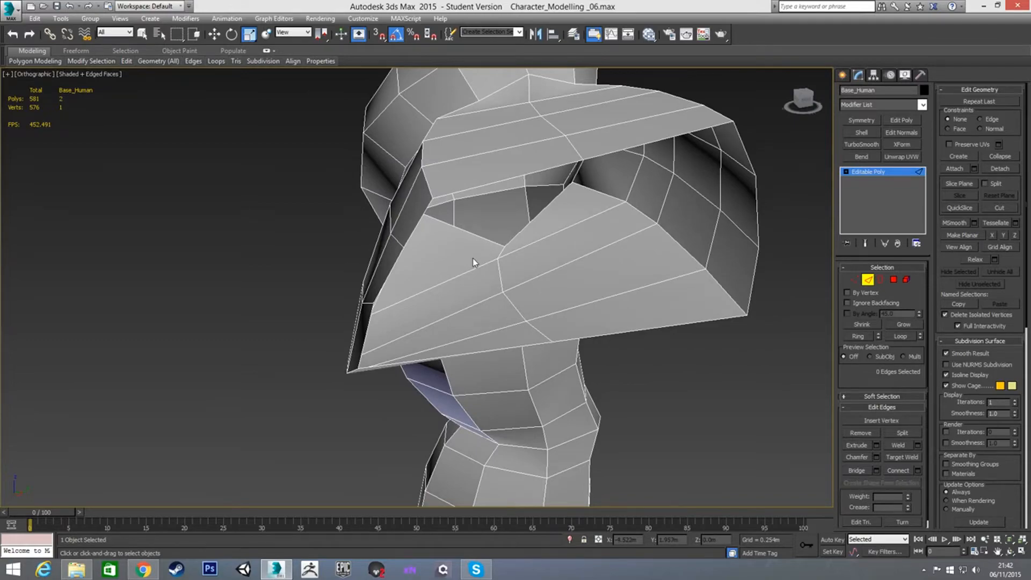
{"action": "mouse_move", "coordinate": [492, 262]}
{"action": "middle_mouse_down", "text": "alt"}
{"action": "mouse_move", "coordinate": [533, 244]}
{"action": "mouse_move", "coordinate": [555, 209]}
{"action": "mouse_move", "coordinate": [489, 262]}
{"action": "middle_mouse_up", "text": "alt"}
Step: Delete the eight polygons closing the underside of the torso
{"action": "key", "text": "4"}
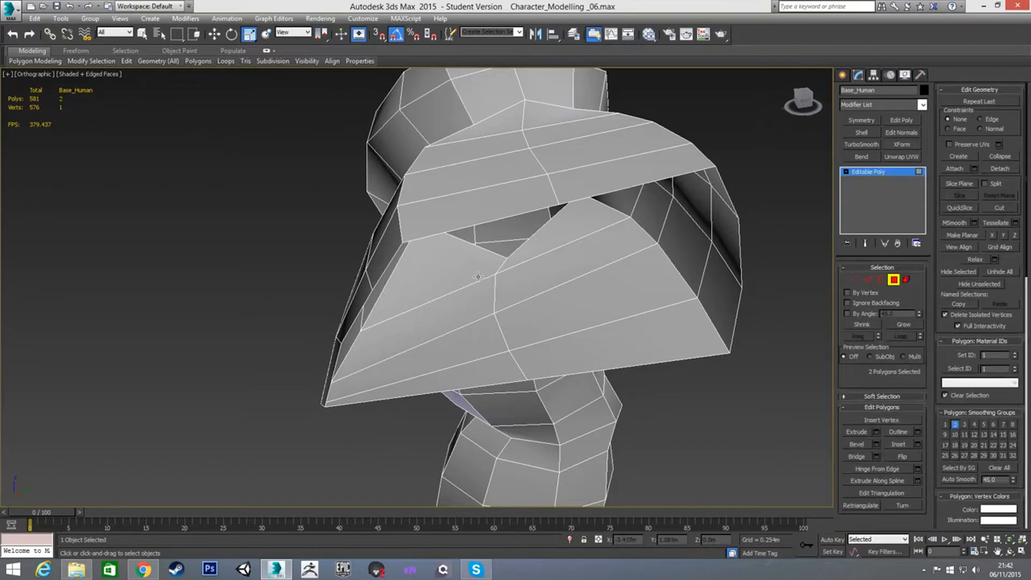
{"action": "left_click", "coordinate": [478, 277]}
{"action": "left_click", "coordinate": [523, 259], "text": "ctrl"}
{"action": "left_click", "coordinate": [483, 296], "text": "ctrl"}
{"action": "left_click", "coordinate": [504, 281], "text": "ctrl"}
{"action": "left_click", "coordinate": [487, 323], "text": "ctrl"}
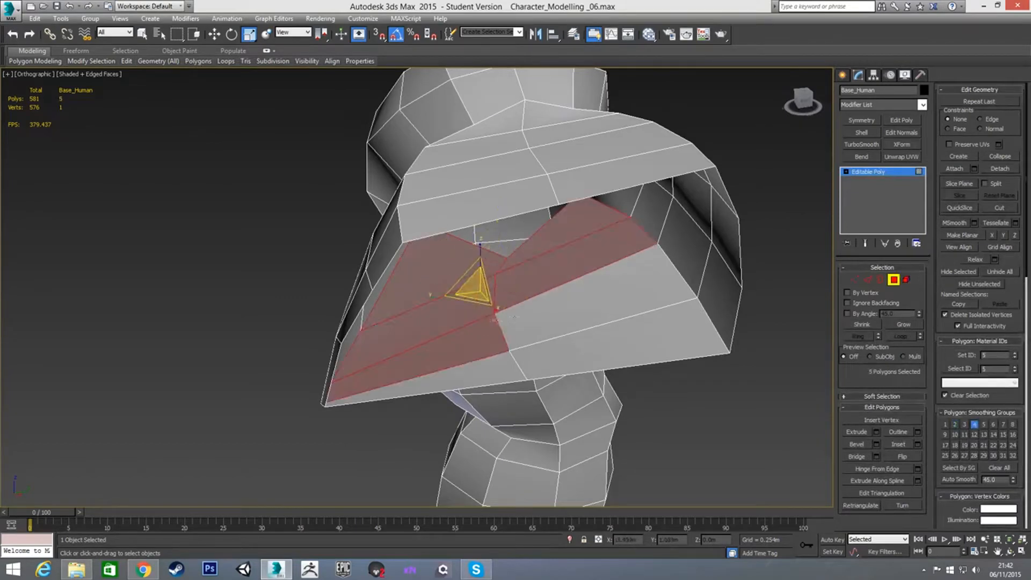
{"action": "left_click", "coordinate": [526, 309], "text": "ctrl"}
{"action": "left_click", "coordinate": [500, 365], "text": "ctrl"}
{"action": "left_click", "coordinate": [539, 355], "text": "ctrl"}
{"action": "key", "text": "Delete"}
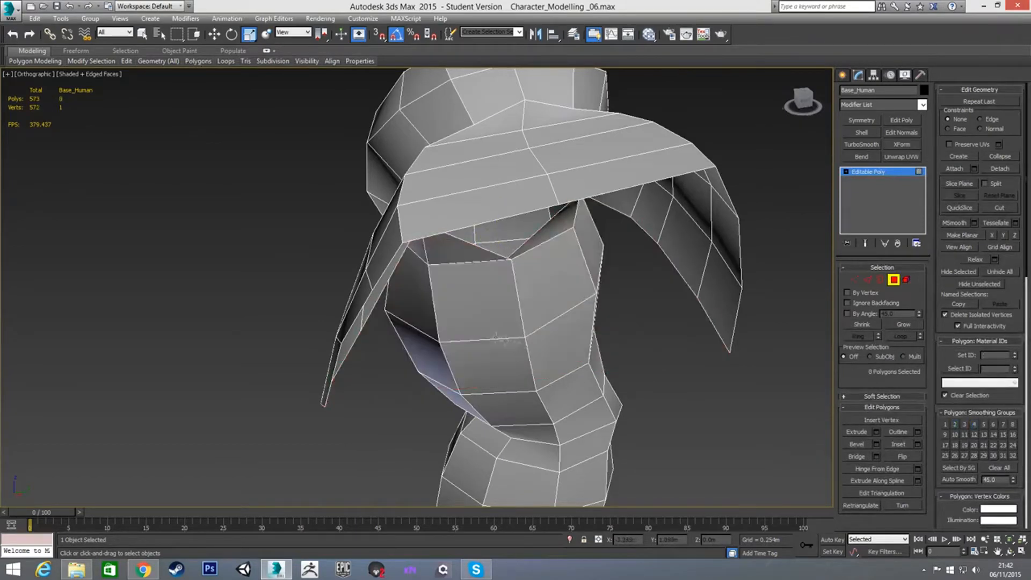
Step: Adjust the armpit vertex and the neighbouring inner upper-arm vertex slightly downwards in the front view
{"action": "middle_click_drag", "start_coordinate": [475, 296], "coordinate": [488, 277], "text": "alt"}
{"action": "key", "text": "1"}
{"action": "key", "text": "w"}
{"action": "key", "text": "f"}
{"action": "scroll", "coordinate": [419, 269], "scroll_direction": "up", "scroll_amount": 5}
{"action": "left_click_drag", "start_coordinate": [458, 242], "coordinate": [420, 251]}
{"action": "left_click", "coordinate": [419, 266]}
{"action": "middle_click_drag", "start_coordinate": [420, 252], "coordinate": [451, 287], "text": "alt"}
{"action": "key", "text": "f"}
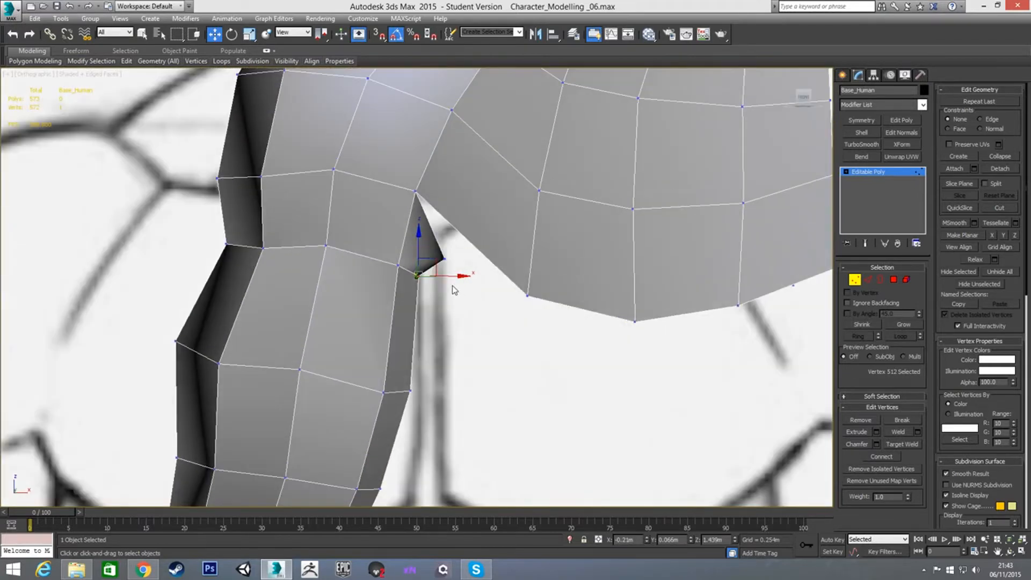
{"action": "key", "text": "f"}
{"action": "middle_click_drag", "start_coordinate": [389, 299], "coordinate": [457, 264]}
{"action": "scroll", "coordinate": [460, 262], "scroll_direction": "up", "scroll_amount": 2}
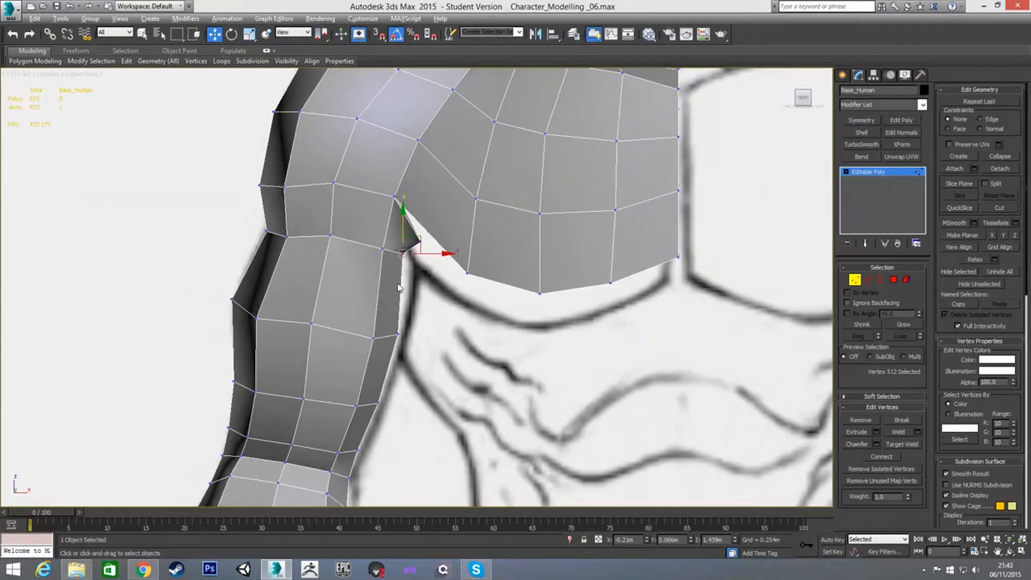
Step: Select the four front and back vertices along the inner upper arm below the armpit and move them slightly towards the torso
{"action": "key", "text": "alt+x"}
{"action": "left_click_drag", "start_coordinate": [379, 222], "coordinate": [382, 339]}
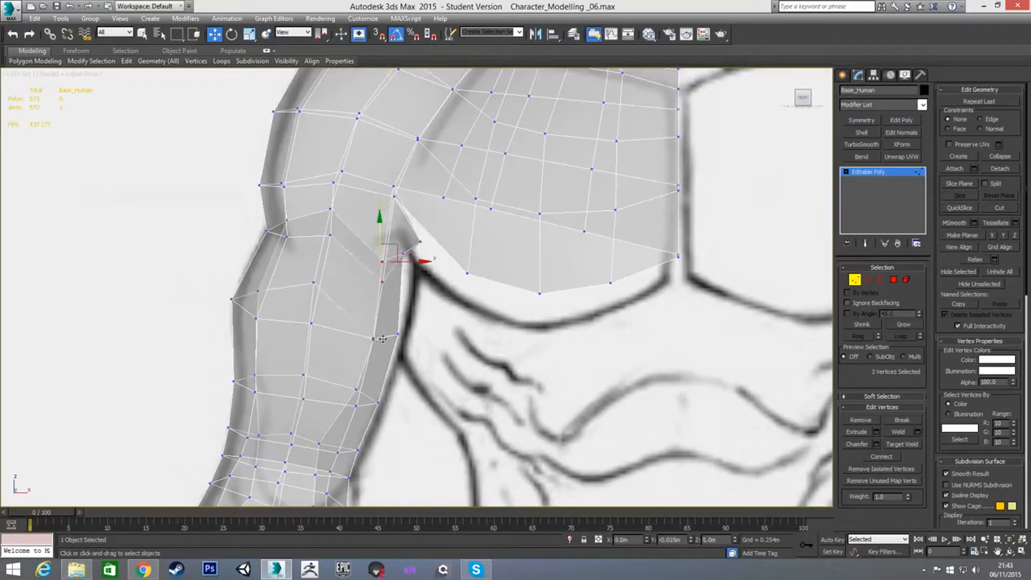
{"action": "key", "text": "ctrl+z"}
{"action": "left_click_drag", "start_coordinate": [364, 295], "coordinate": [383, 342], "text": "ctrl"}
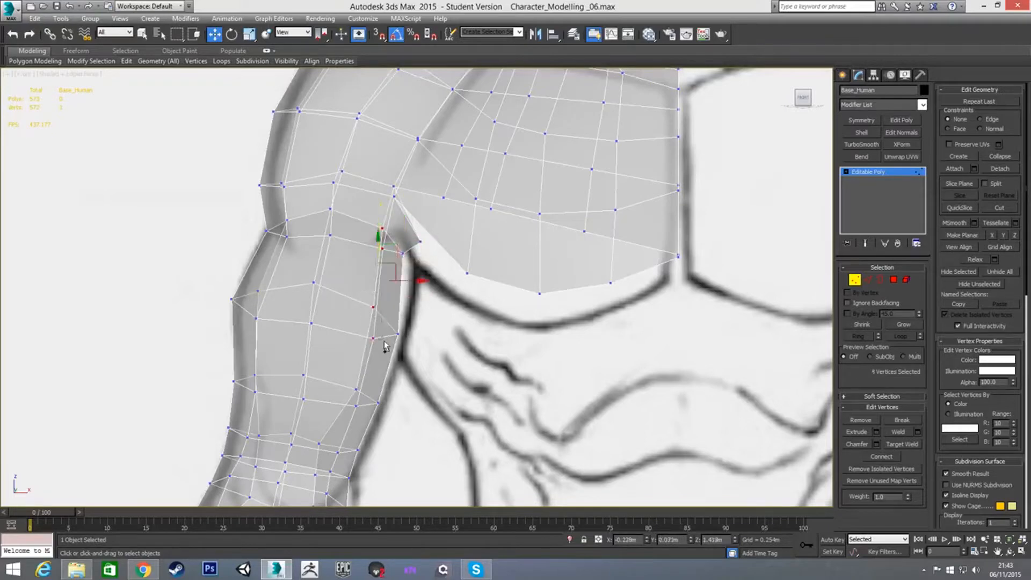
{"action": "left_click_drag", "start_coordinate": [406, 280], "coordinate": [415, 282]}
{"action": "key", "text": "alt+x"}
{"action": "left_click", "coordinate": [421, 299]}
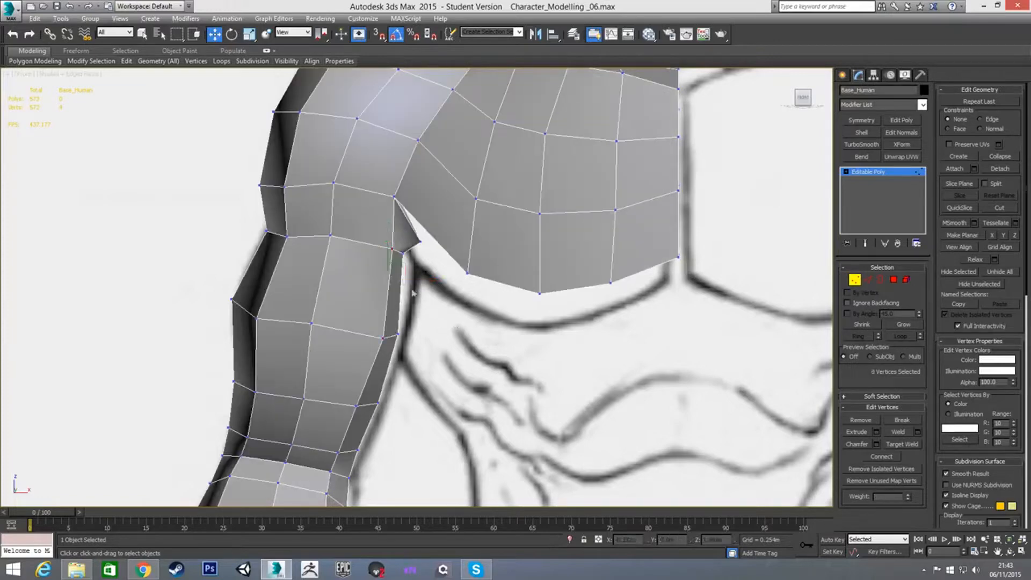
{"action": "left_click", "coordinate": [406, 255]}
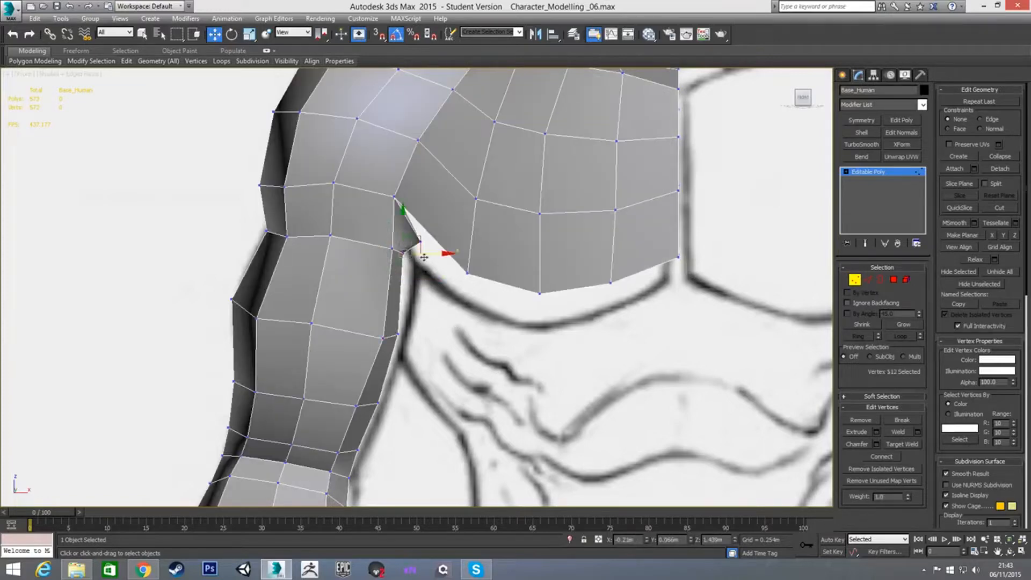
{"action": "left_click", "coordinate": [421, 241]}
{"action": "middle_click_drag", "start_coordinate": [444, 243], "coordinate": [438, 284], "text": "alt"}
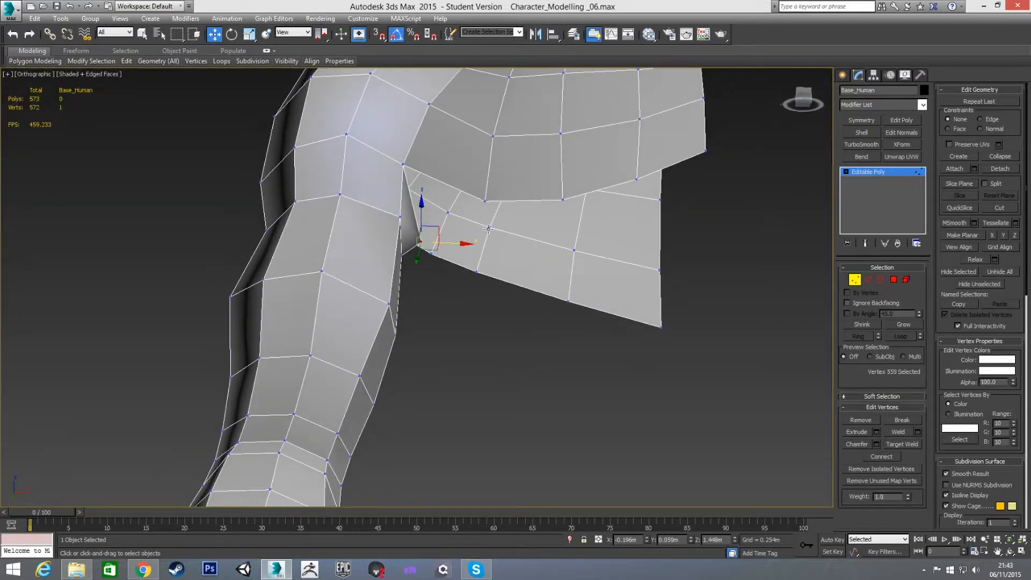
Step: Extrude the four front border edges under the chest downwards to the reference's pectoral line, creating a new row of polygons
{"action": "key", "text": "2"}
{"action": "left_click", "coordinate": [467, 196]}
{"action": "left_click", "coordinate": [558, 198], "text": "ctrl"}
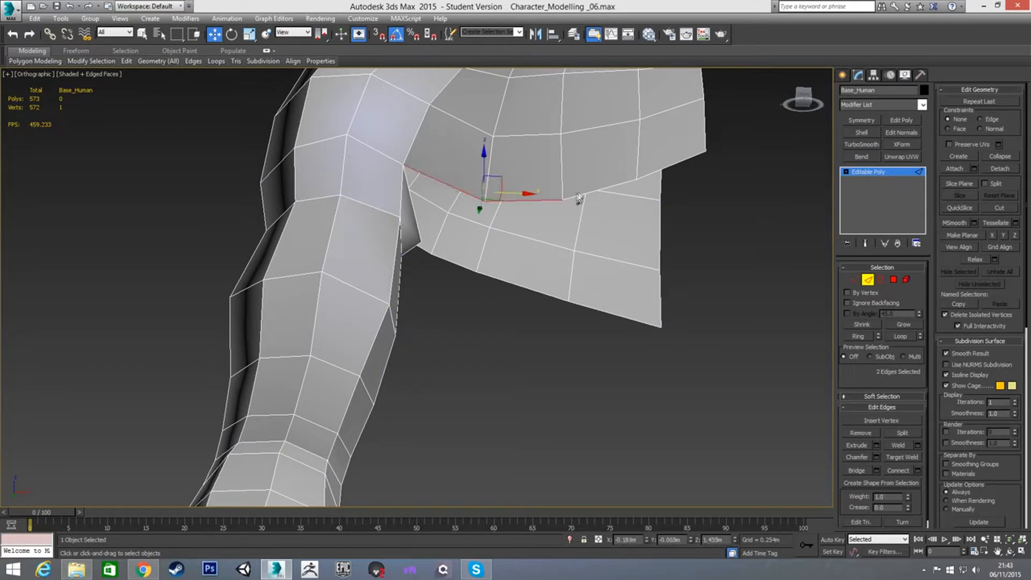
{"action": "left_click", "coordinate": [586, 192], "text": "ctrl"}
{"action": "left_click", "coordinate": [660, 170], "text": "ctrl"}
{"action": "key", "text": "f"}
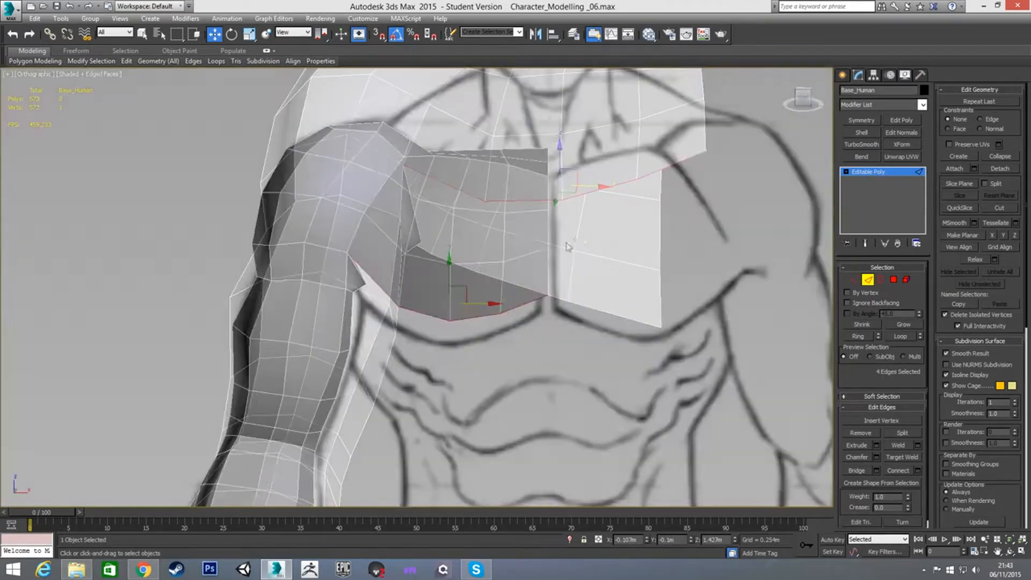
{"action": "middle_click_drag", "start_coordinate": [483, 270], "coordinate": [530, 228]}
{"action": "scroll", "coordinate": [485, 251], "scroll_direction": "up", "scroll_amount": 3}
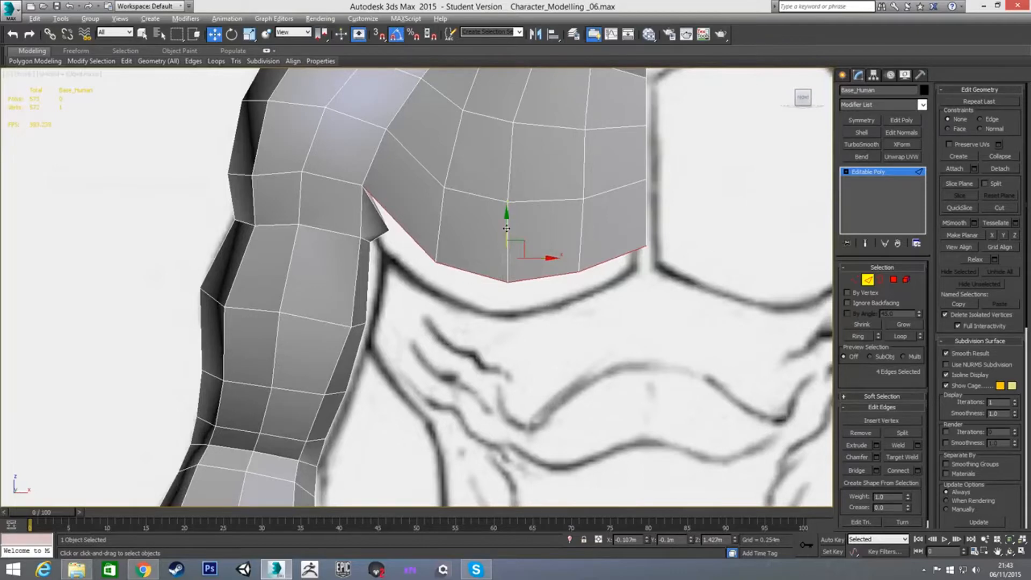
{"action": "left_click_drag", "start_coordinate": [507, 228], "coordinate": [507, 261], "text": "shift"}
Step: Raise the vertices near the centre line on the new row's lower edge to follow the reference's pectoral contour
{"action": "key", "text": "alt+x"}
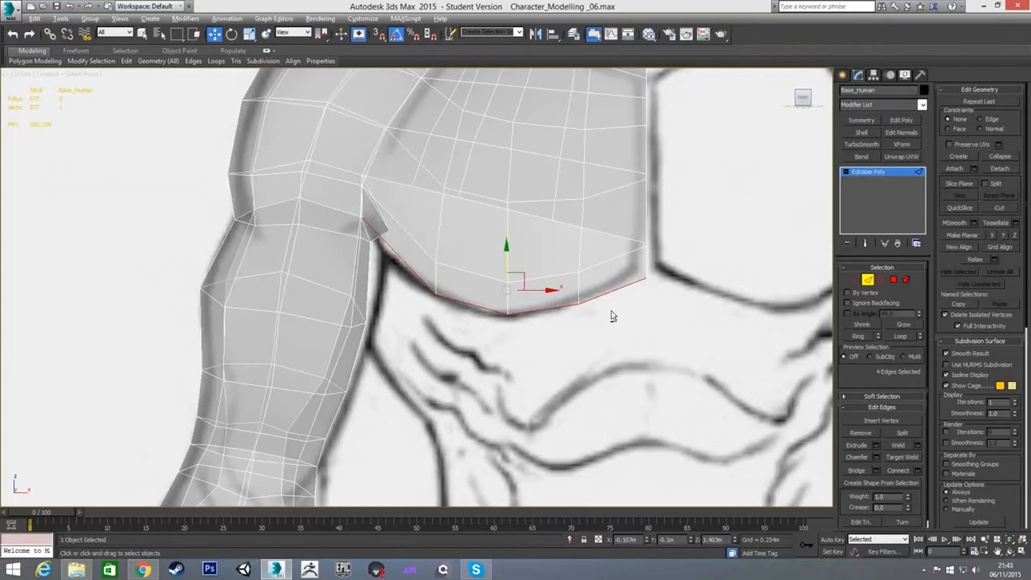
{"action": "key", "text": "1"}
{"action": "left_click_drag", "start_coordinate": [650, 287], "coordinate": [647, 248]}
{"action": "mouse_move", "coordinate": [572, 293]}
{"action": "left_mouse_down"}
{"action": "mouse_move", "coordinate": [588, 309]}
{"action": "mouse_move", "coordinate": [579, 276]}
{"action": "left_mouse_up"}
{"action": "left_click_drag", "start_coordinate": [497, 307], "coordinate": [516, 323]}
{"action": "left_click", "coordinate": [428, 308]}
{"action": "left_click", "coordinate": [435, 296]}
{"action": "left_click", "coordinate": [414, 274]}
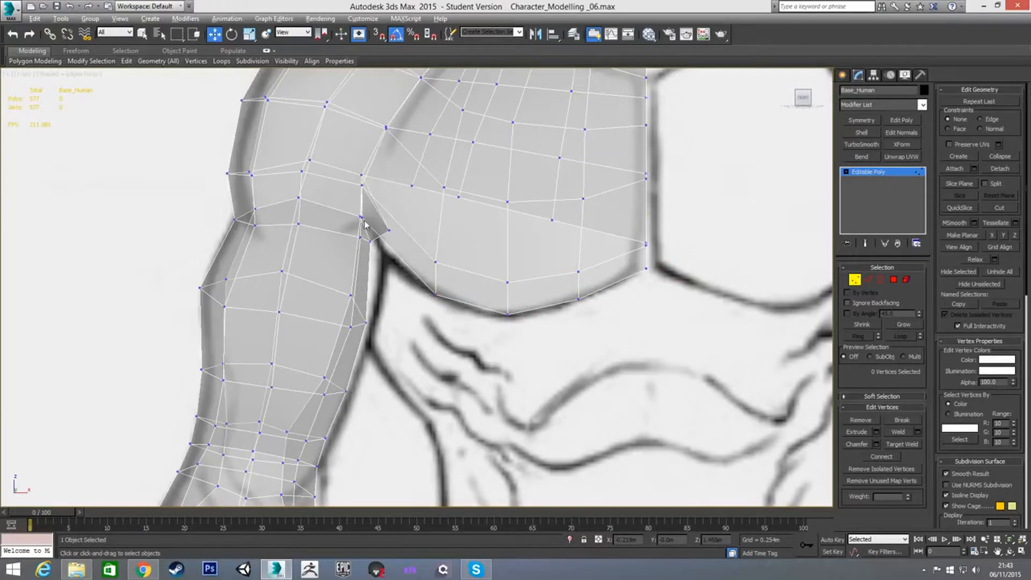
Step: Move the new row's outer end vertex down and inwards from the arm onto the pectoral line below the armpit
{"action": "key", "text": "alt+x"}
{"action": "left_click", "coordinate": [363, 219]}
{"action": "left_click_drag", "start_coordinate": [384, 209], "coordinate": [408, 243]}
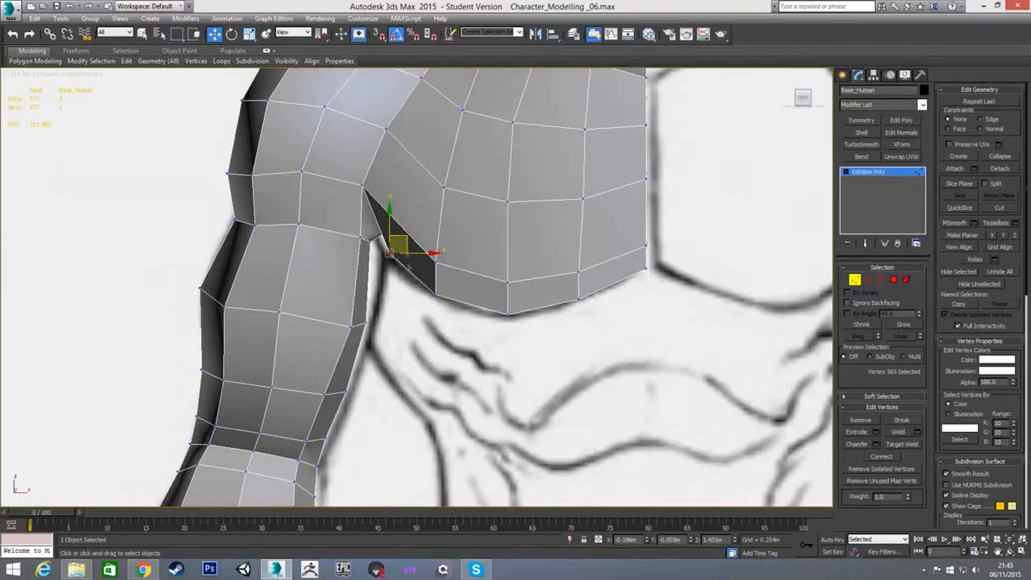
{"action": "left_click", "coordinate": [410, 327]}
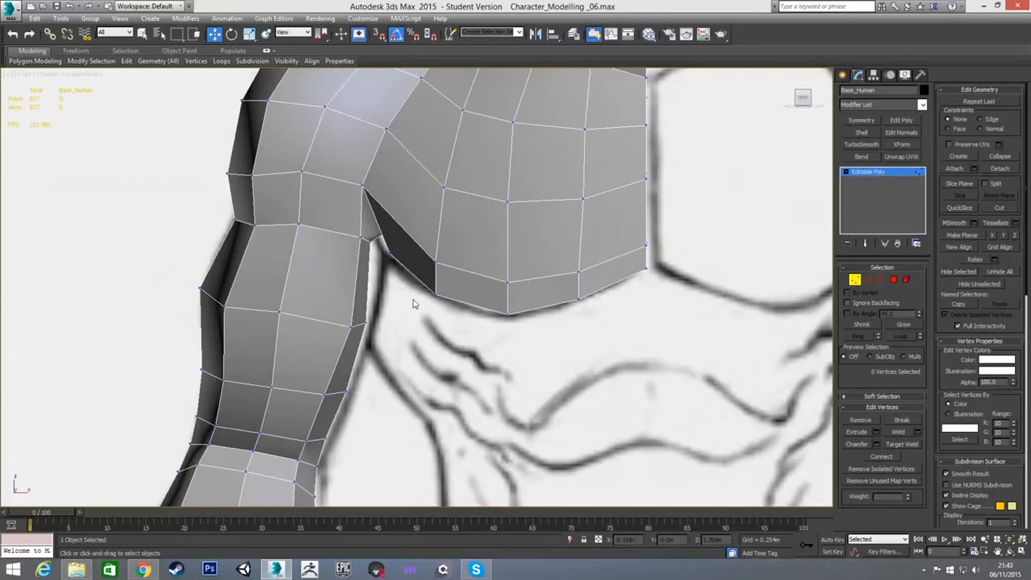
Step: Select the row of edges along the bottom of the chest and move it slightly backwards in the left view
{"action": "key", "text": "2"}
{"action": "double_click", "coordinate": [476, 307]}
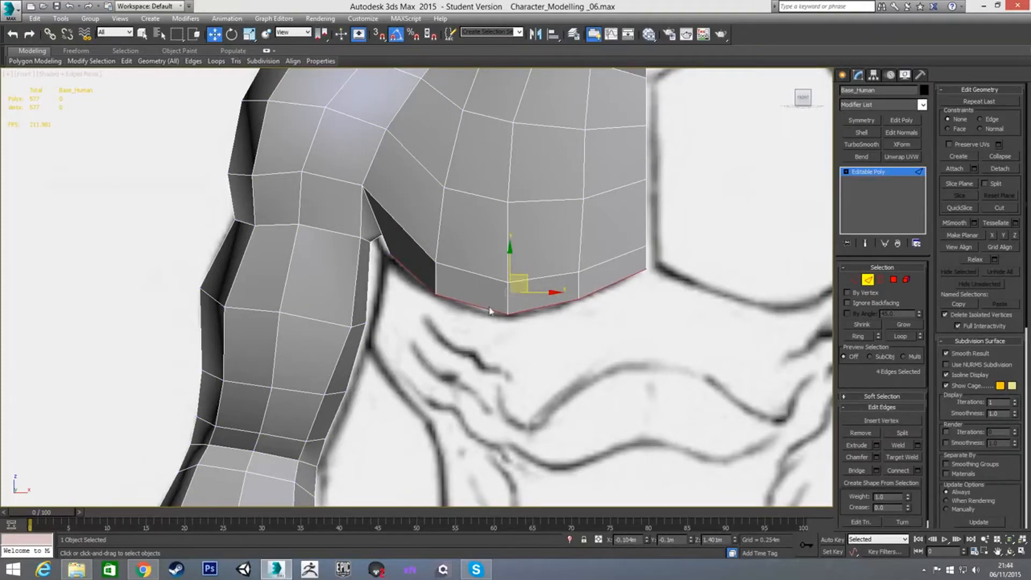
{"action": "key", "text": "l"}
{"action": "middle_click_drag", "start_coordinate": [473, 202], "coordinate": [494, 364]}
{"action": "scroll", "coordinate": [493, 360], "scroll_direction": "down", "scroll_amount": 4}
{"action": "scroll", "coordinate": [515, 226], "scroll_direction": "down", "scroll_amount": 5}
{"action": "middle_click_drag", "start_coordinate": [517, 188], "coordinate": [516, 340]}
{"action": "middle_click_drag", "start_coordinate": [515, 168], "coordinate": [534, 299]}
{"action": "scroll", "coordinate": [533, 299], "scroll_direction": "up", "scroll_amount": 8}
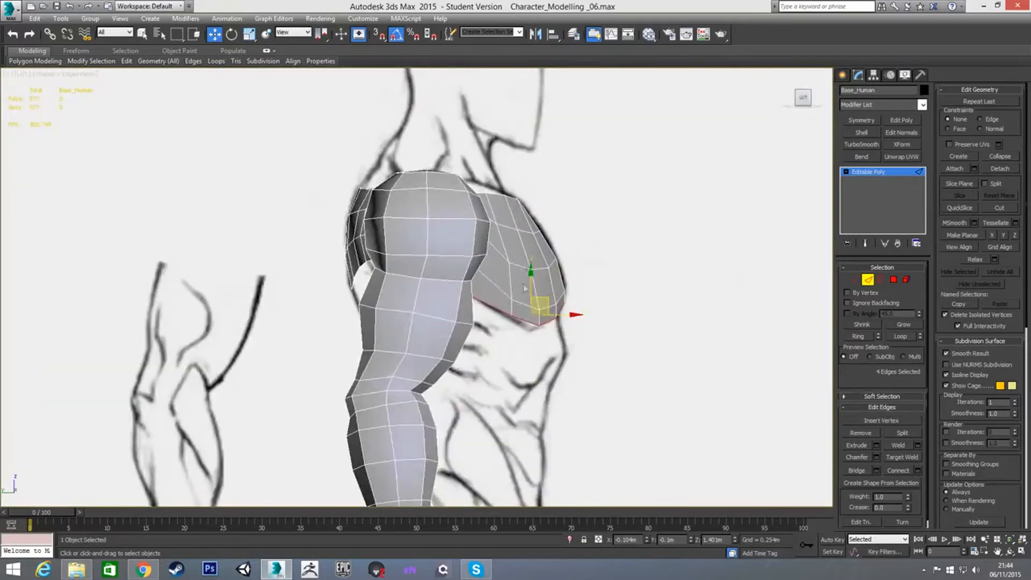
{"action": "left_click_drag", "start_coordinate": [594, 266], "coordinate": [585, 267]}
{"action": "scroll", "coordinate": [618, 291], "scroll_direction": "up", "scroll_amount": 4}
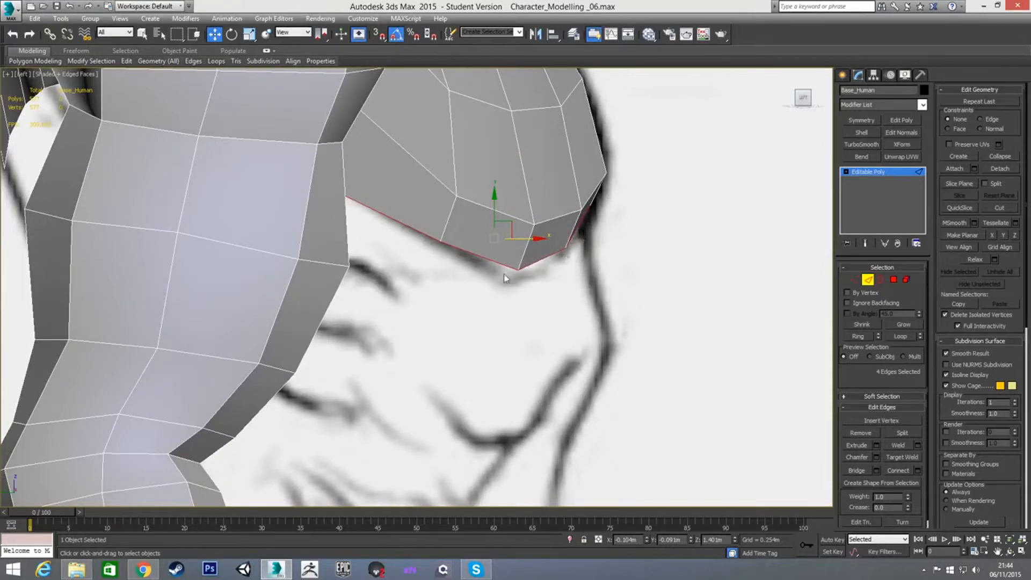
Step: Lower the chest's bottom edge row slightly to match the side reference, checking it against the front view
{"action": "scroll", "coordinate": [439, 249], "scroll_direction": "down", "scroll_amount": 2}
{"action": "key", "text": "alt+x"}
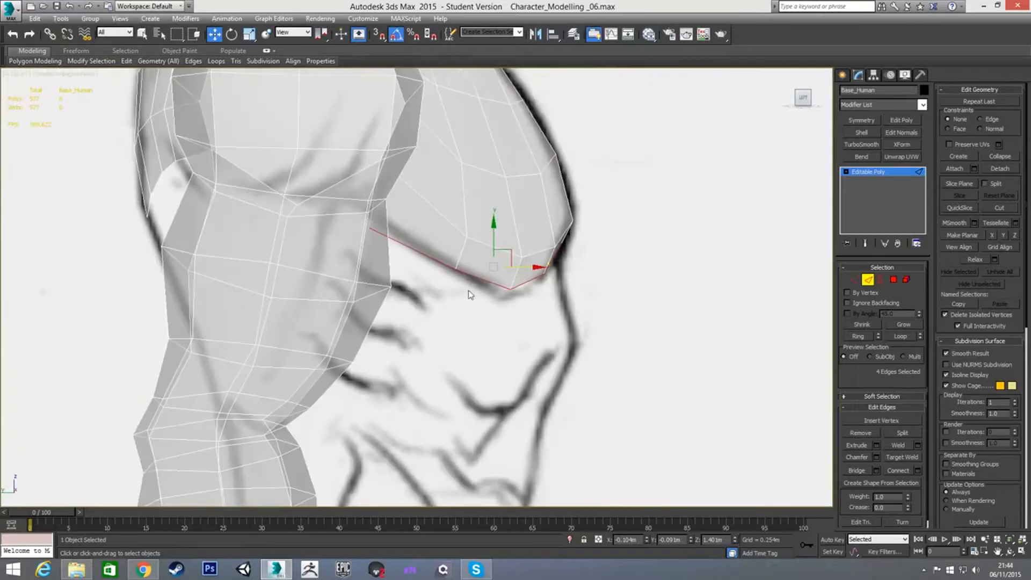
{"action": "key", "text": "alt+x"}
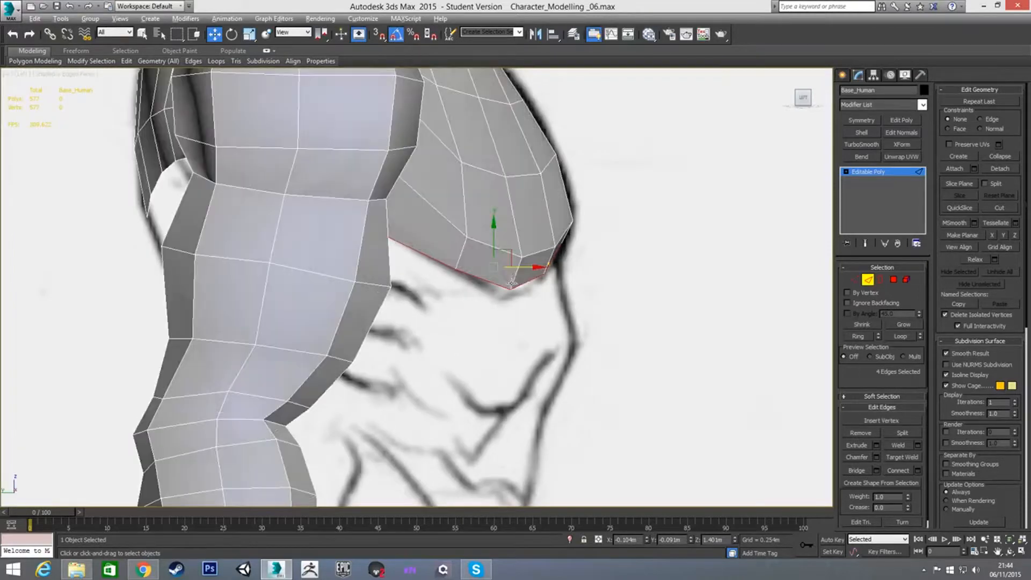
{"action": "left_click_drag", "start_coordinate": [494, 239], "coordinate": [524, 269]}
{"action": "scroll", "coordinate": [598, 276], "scroll_direction": "up", "scroll_amount": 2}
{"action": "key", "text": "f"}
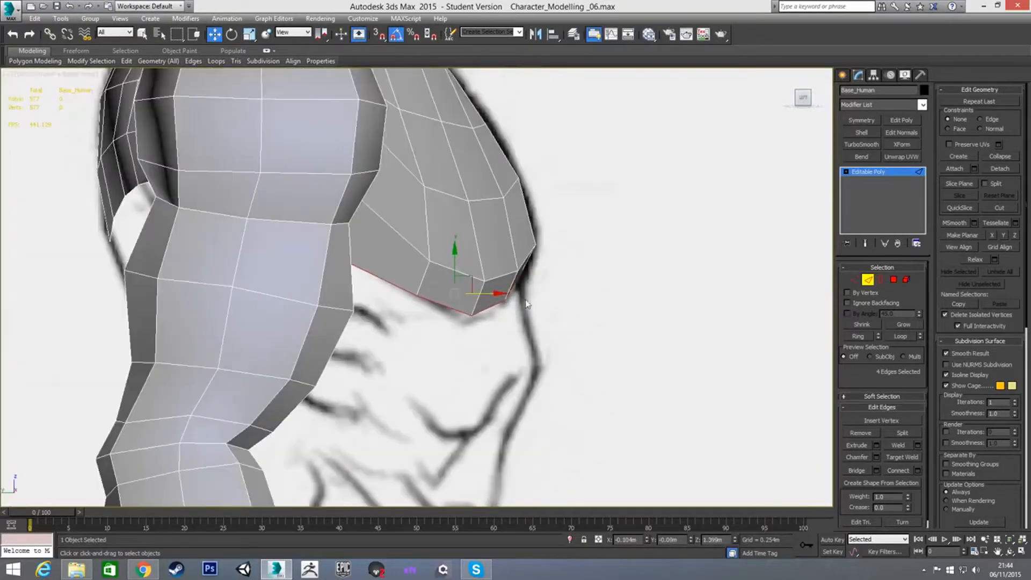
{"action": "scroll", "coordinate": [488, 306], "scroll_direction": "up", "scroll_amount": 2}
{"action": "key", "text": "1"}
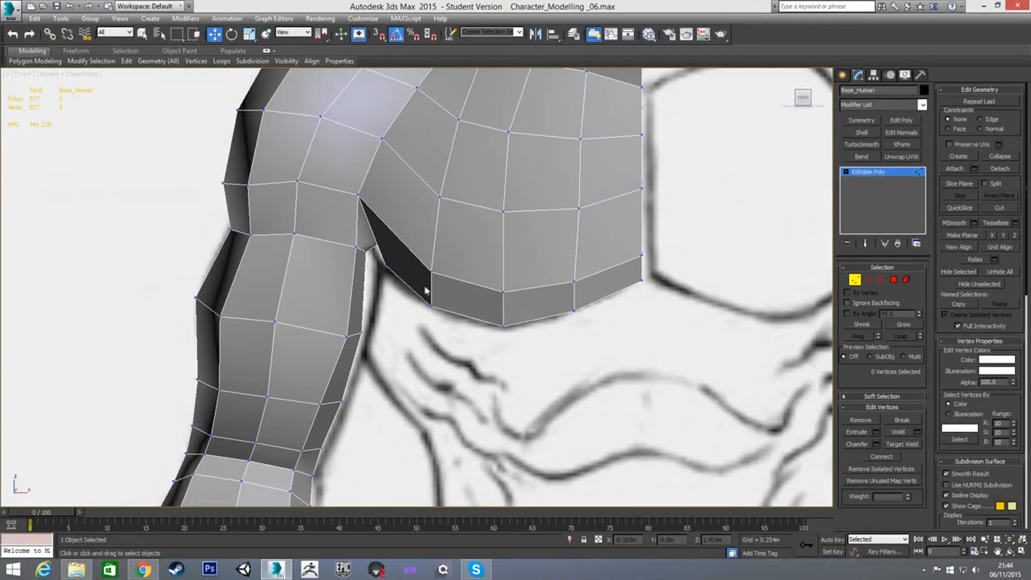
{"action": "key", "text": "4"}
{"action": "middle_click_drag", "start_coordinate": [423, 290], "coordinate": [494, 255], "text": "alt"}
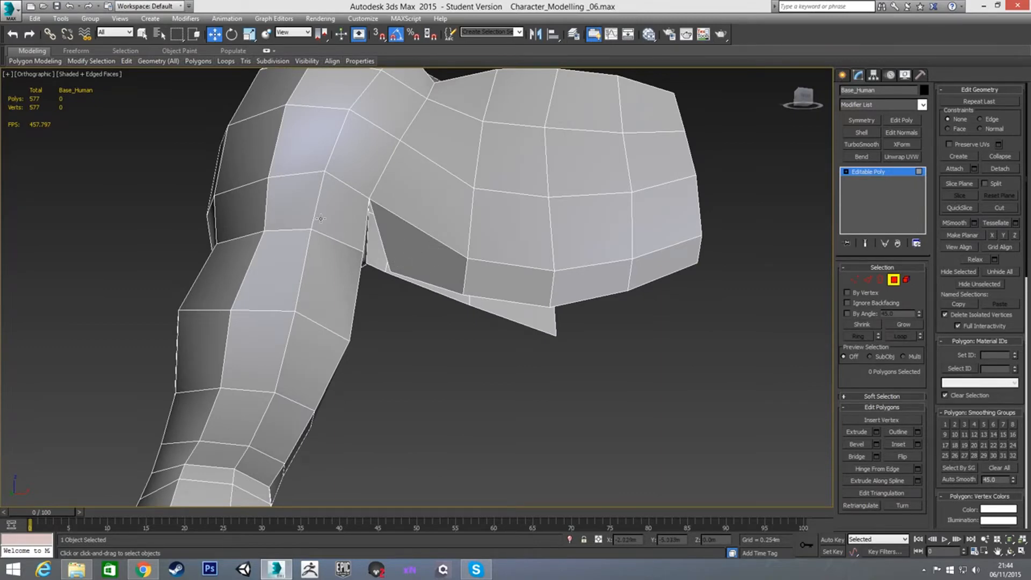
{"action": "mouse_move", "coordinate": [485, 261]}
{"action": "middle_mouse_down", "text": "alt"}
{"action": "mouse_move", "coordinate": [324, 266]}
{"action": "mouse_move", "coordinate": [491, 269]}
{"action": "middle_mouse_up", "text": "alt"}
{"action": "scroll", "coordinate": [490, 269], "scroll_direction": "down", "scroll_amount": 4}
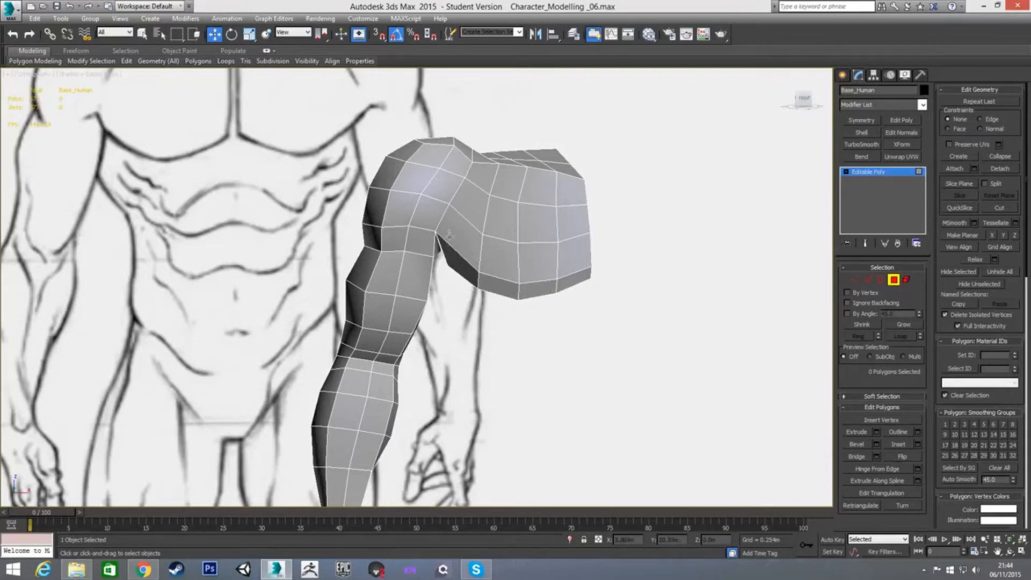
Step: Delete the polygon in the armpit gap between the upper arm and the chest's bottom row
{"action": "scroll", "coordinate": [443, 246], "scroll_direction": "up", "scroll_amount": 2}
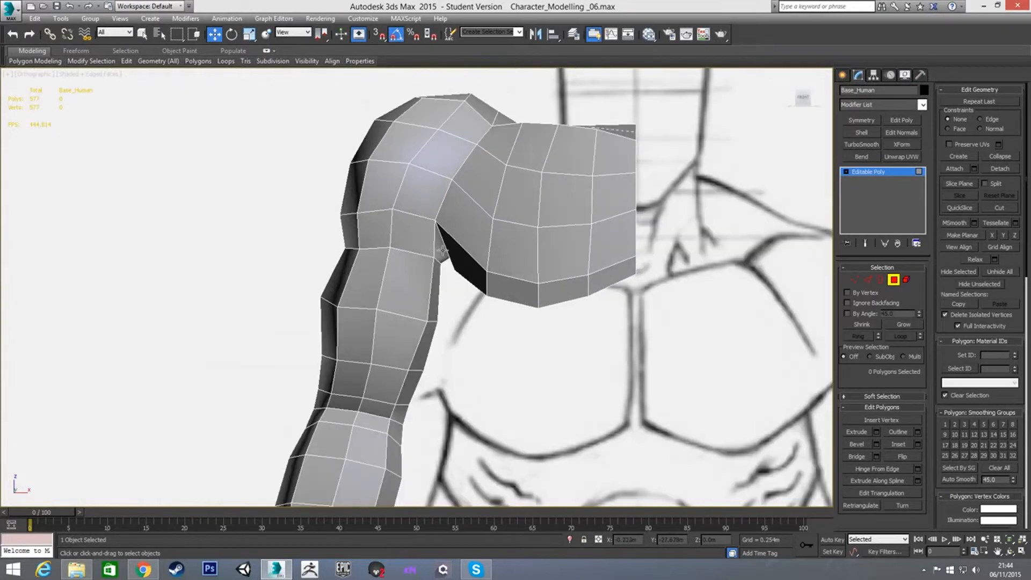
{"action": "left_click", "coordinate": [441, 250]}
{"action": "middle_click_drag", "start_coordinate": [441, 249], "coordinate": [409, 218], "text": "alt"}
{"action": "scroll", "coordinate": [377, 267], "scroll_direction": "up", "scroll_amount": 4}
{"action": "key", "text": "Delete"}
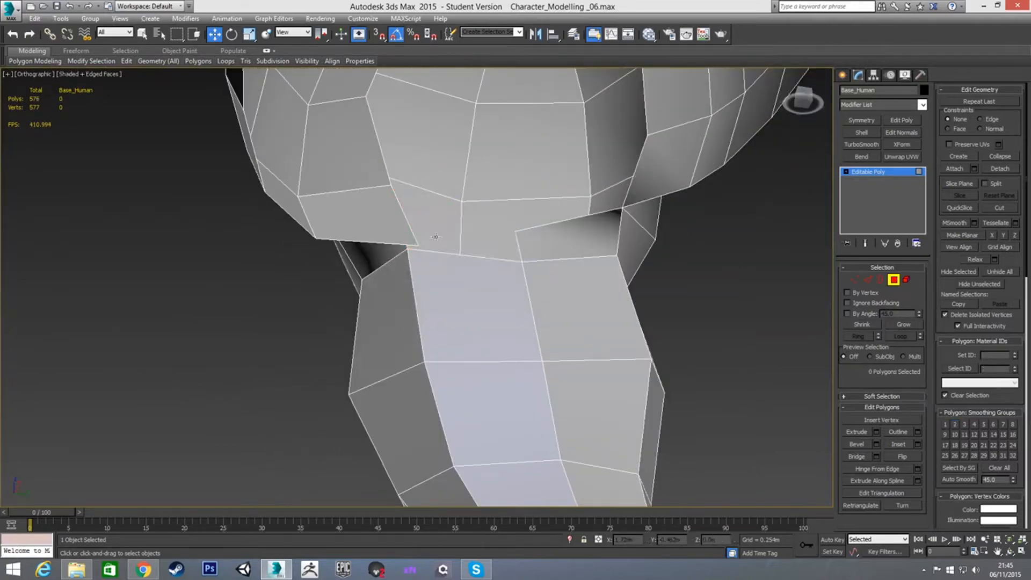
Step: Target-weld the outer end vertex of the chest's bottom row to the neighbouring arm vertex below the armpit
{"action": "middle_click_drag", "start_coordinate": [411, 221], "coordinate": [469, 295], "text": "alt"}
{"action": "key", "text": "1"}
{"action": "right_click", "coordinate": [463, 298]}
{"action": "left_click", "coordinate": [411, 366]}
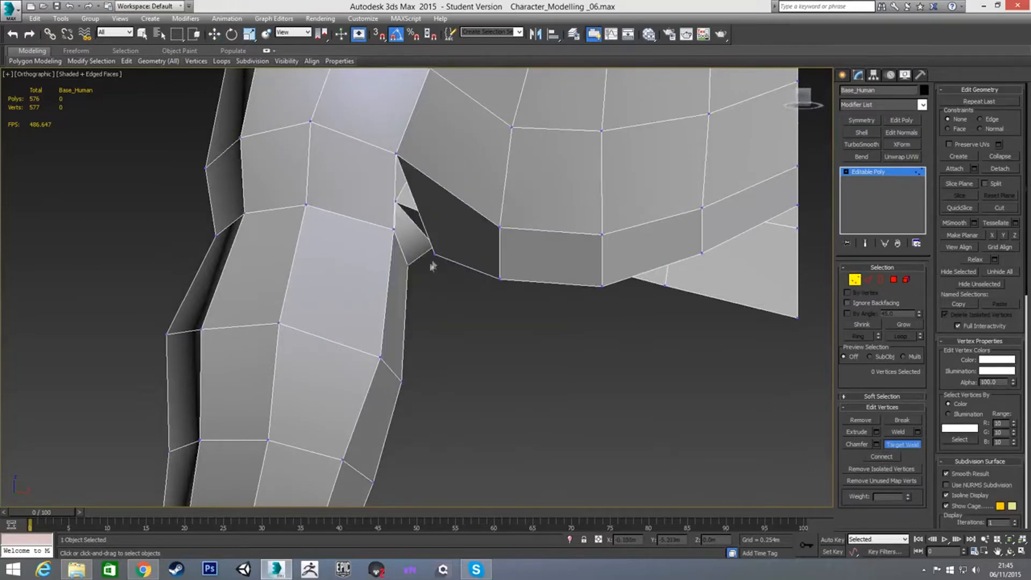
{"action": "left_click", "coordinate": [394, 231]}
{"action": "mouse_move", "coordinate": [423, 253]}
{"action": "middle_mouse_down", "text": "alt"}
{"action": "mouse_move", "coordinate": [315, 263]}
{"action": "mouse_move", "coordinate": [436, 261]}
{"action": "mouse_move", "coordinate": [446, 274]}
{"action": "mouse_move", "coordinate": [403, 269]}
{"action": "mouse_move", "coordinate": [429, 268]}
{"action": "mouse_move", "coordinate": [392, 224]}
{"action": "mouse_move", "coordinate": [352, 240]}
{"action": "mouse_move", "coordinate": [457, 239]}
{"action": "middle_mouse_up", "text": "alt"}
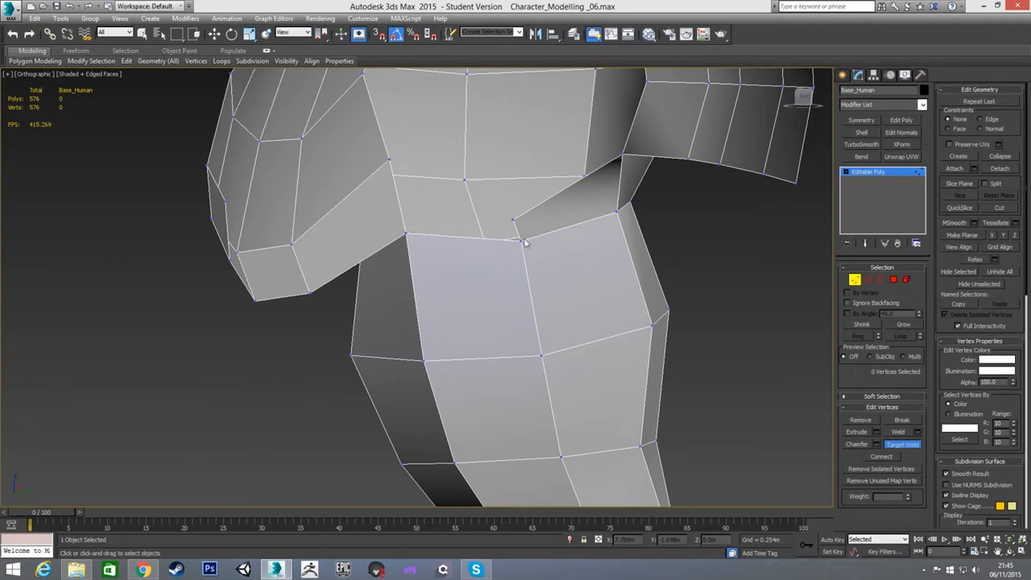
Step: Raise the welded armpit vertex slightly in the front view
{"action": "key", "text": "4"}
{"action": "key", "text": "w"}
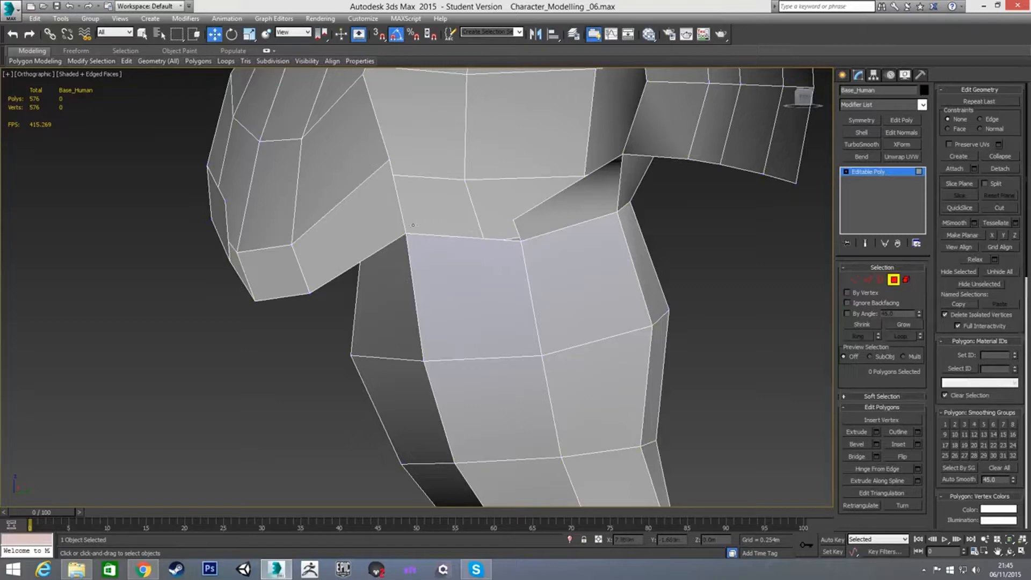
{"action": "key", "text": "f"}
{"action": "middle_click_drag", "start_coordinate": [391, 244], "coordinate": [432, 242]}
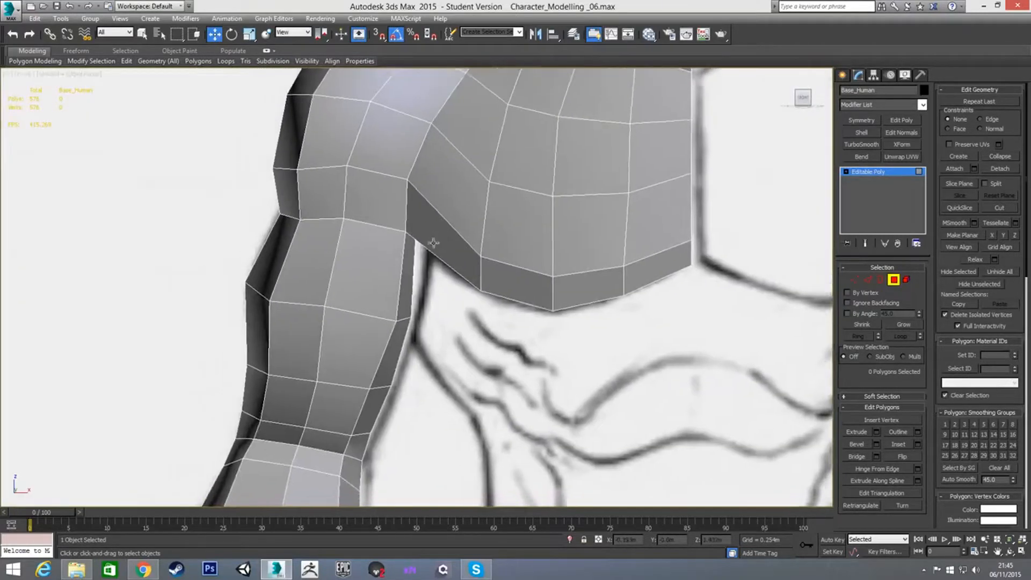
{"action": "scroll", "coordinate": [429, 243], "scroll_direction": "up", "scroll_amount": 2}
{"action": "key", "text": "1"}
{"action": "left_click", "coordinate": [396, 226]}
{"action": "left_click_drag", "start_coordinate": [397, 204], "coordinate": [397, 182]}
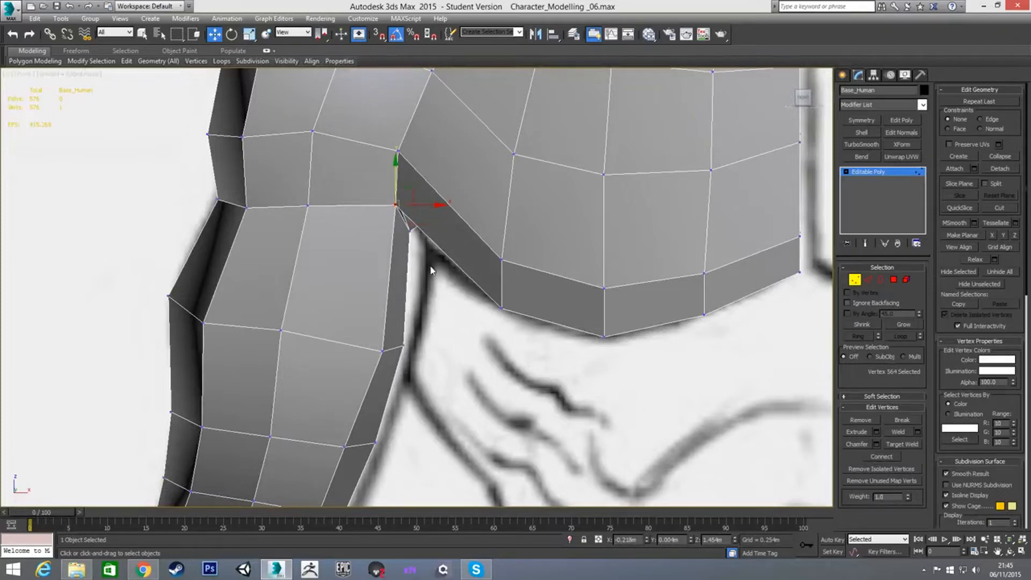
{"action": "left_click", "coordinate": [432, 270]}
Step: Select the ring of edges between shoulder and chest and connect them with one new edge loop
{"action": "key", "text": "2"}
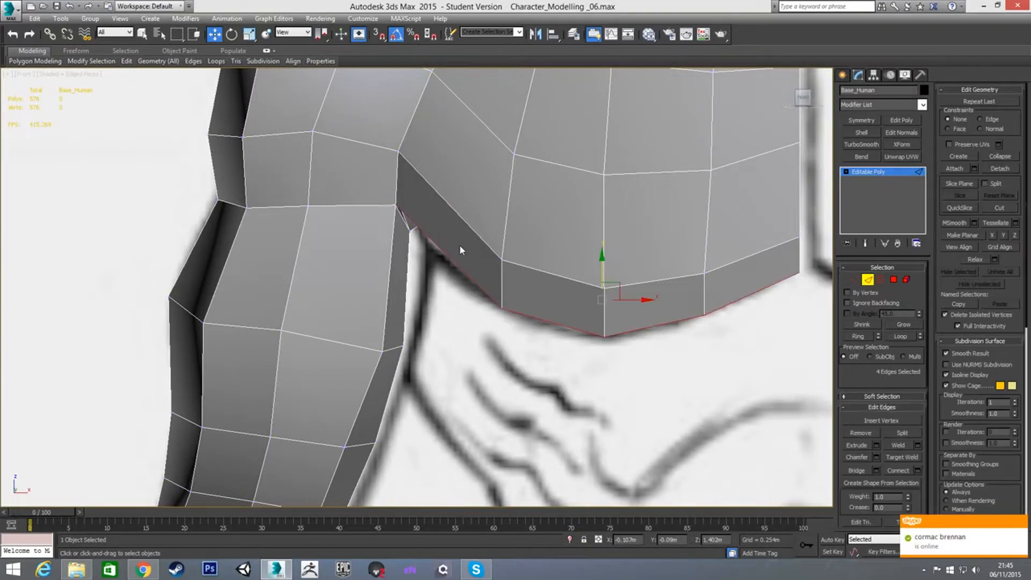
{"action": "middle_click_drag", "start_coordinate": [428, 242], "coordinate": [412, 257], "text": "alt"}
{"action": "left_click", "coordinate": [411, 258]}
{"action": "left_click", "coordinate": [422, 203], "text": "shift"}
{"action": "scroll", "coordinate": [409, 293], "scroll_direction": "down", "scroll_amount": 3}
{"action": "middle_click_drag", "start_coordinate": [422, 203], "coordinate": [239, 182]}
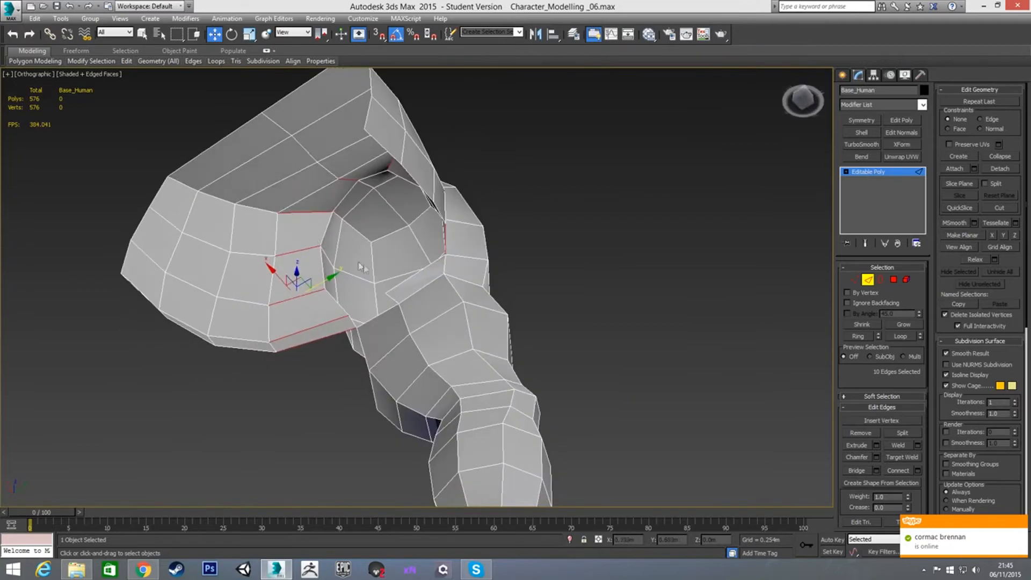
{"action": "key", "text": "ctrl+shift+e"}
{"action": "right_click", "coordinate": [425, 324]}
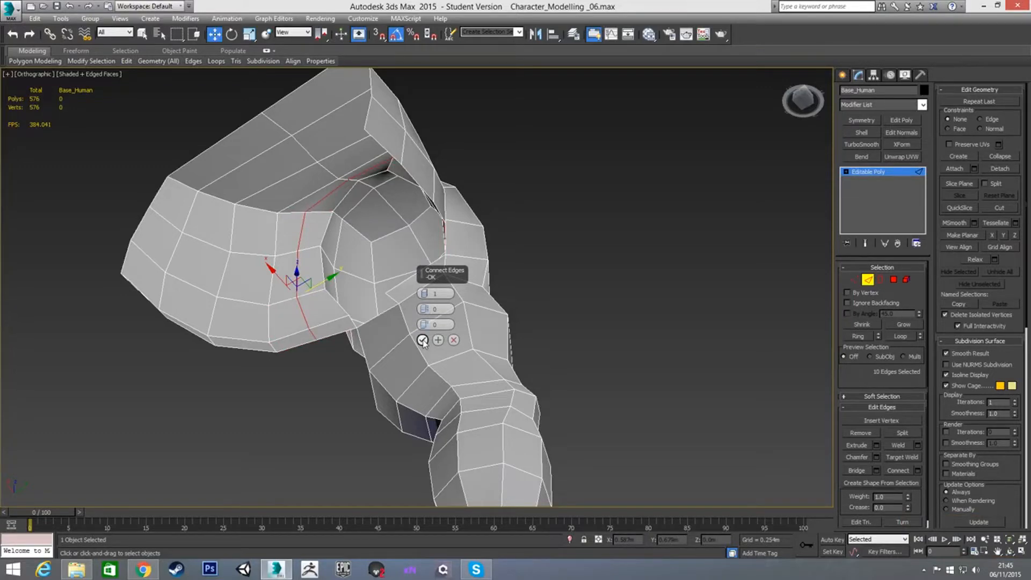
{"action": "left_click", "coordinate": [422, 339]}
{"action": "middle_click_drag", "start_coordinate": [420, 342], "coordinate": [461, 313], "text": "alt"}
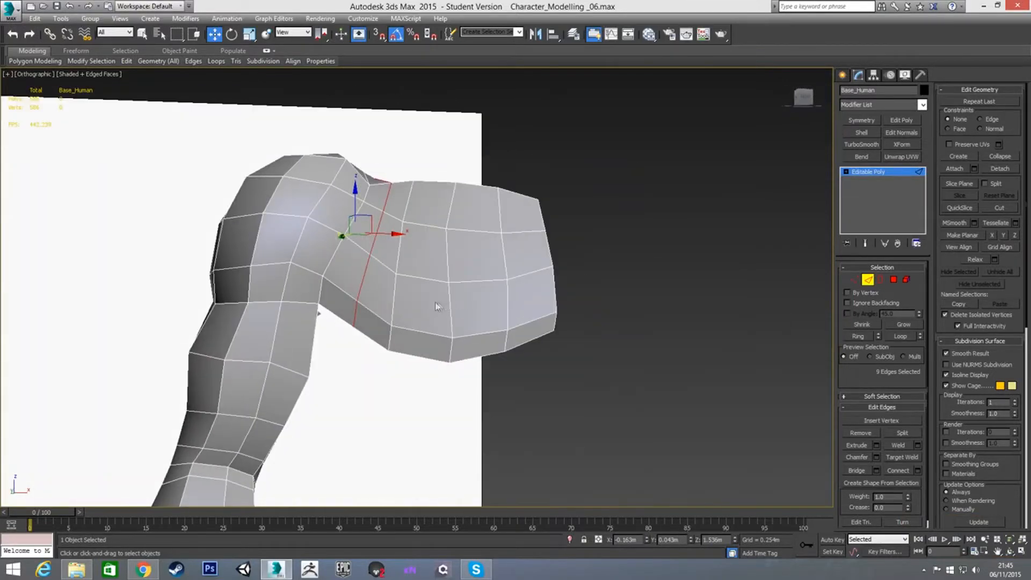
Step: Move the new loop's bottom front vertex up towards the armpit and shift it slightly backwards
{"action": "key", "text": "f"}
{"action": "scroll", "coordinate": [421, 274], "scroll_direction": "up", "scroll_amount": 3}
{"action": "key", "text": "1"}
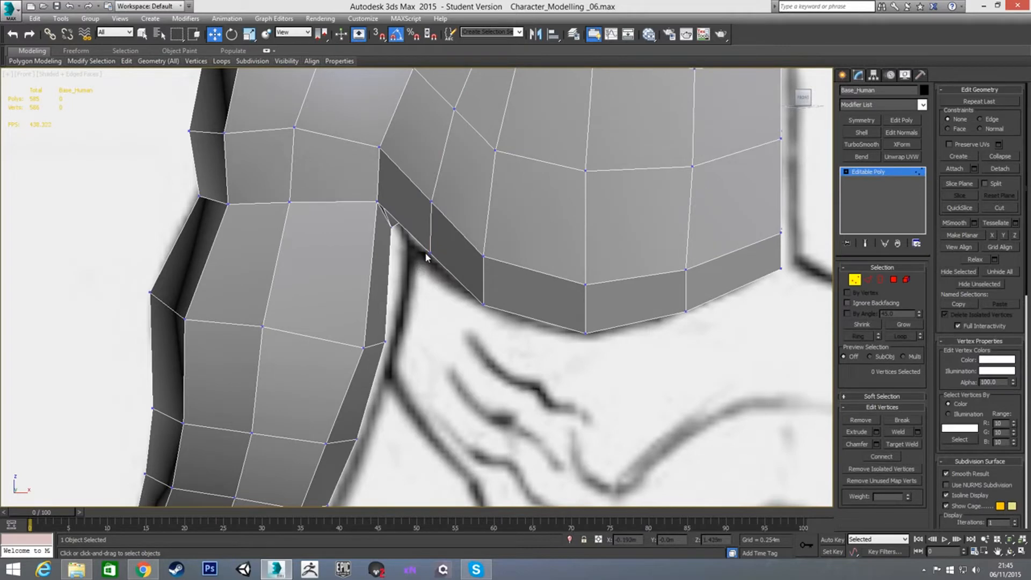
{"action": "left_click", "coordinate": [430, 254]}
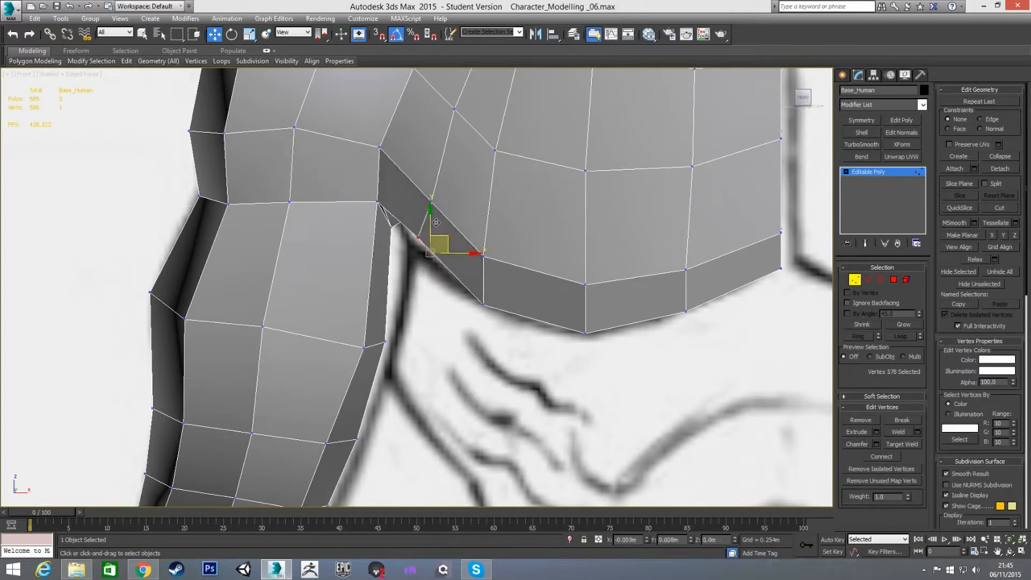
{"action": "left_click_drag", "start_coordinate": [436, 221], "coordinate": [423, 201]}
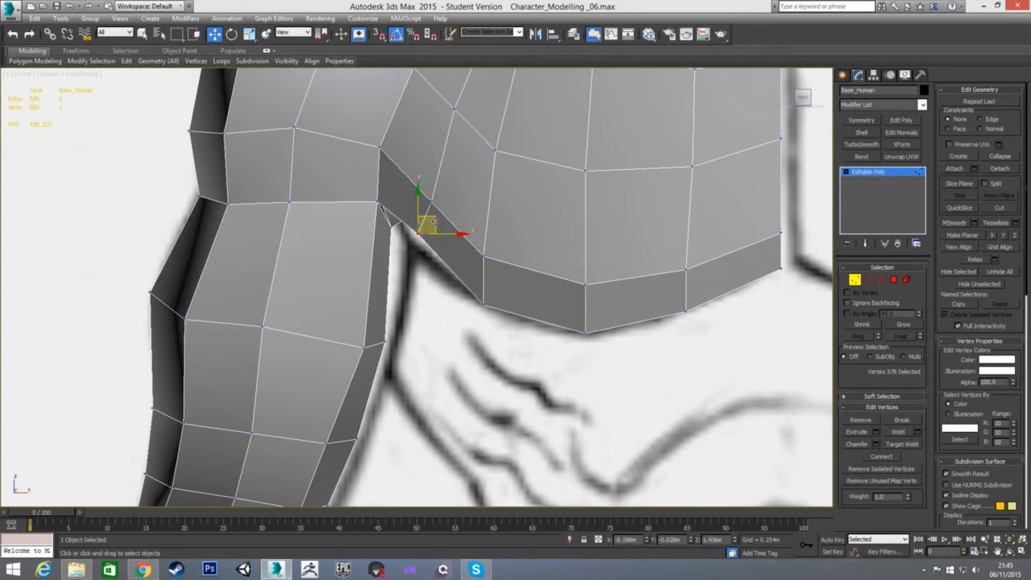
{"action": "middle_click_drag", "start_coordinate": [419, 285], "coordinate": [439, 243], "text": "alt"}
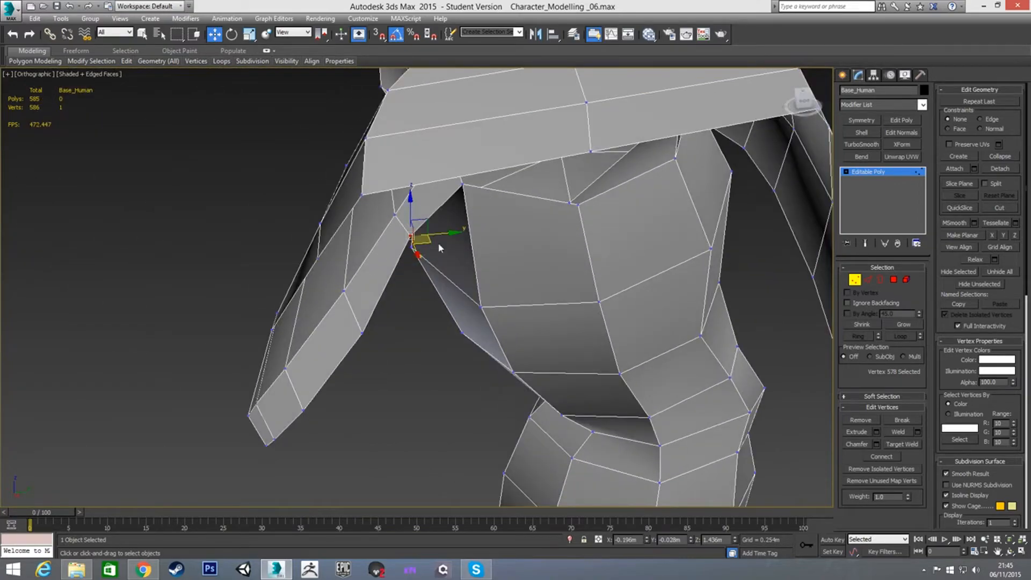
{"action": "left_click_drag", "start_coordinate": [444, 233], "coordinate": [456, 232]}
Step: With the mesh see-through in the front view, lower the loop's rear armpit vertex and raise its front vertex to the same height
{"action": "middle_click_drag", "start_coordinate": [414, 263], "coordinate": [479, 223], "text": "alt"}
{"action": "key", "text": "f"}
{"action": "middle_click_drag", "start_coordinate": [388, 245], "coordinate": [439, 230]}
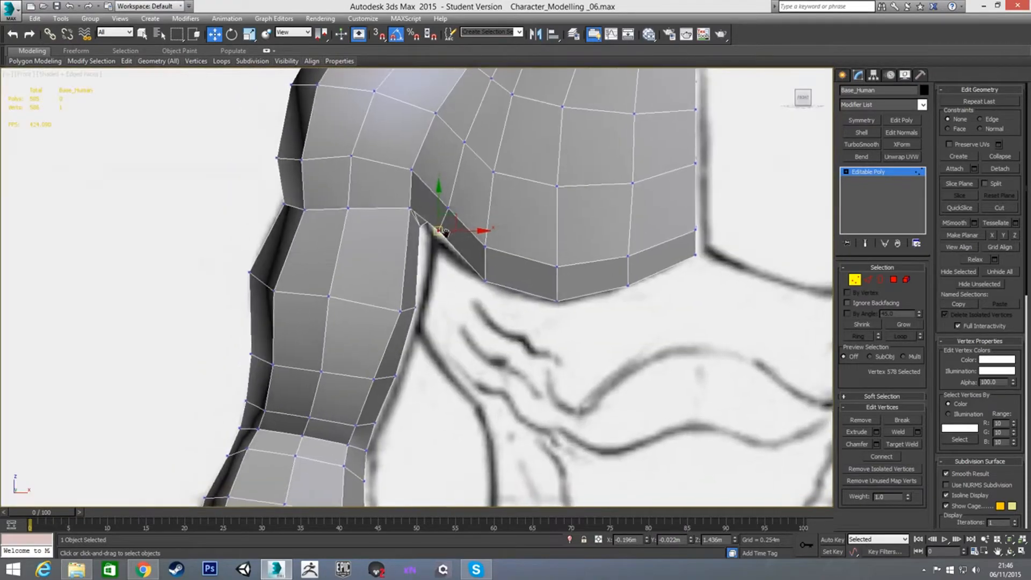
{"action": "scroll", "coordinate": [440, 232], "scroll_direction": "up", "scroll_amount": 4}
{"action": "key", "text": "alt+x"}
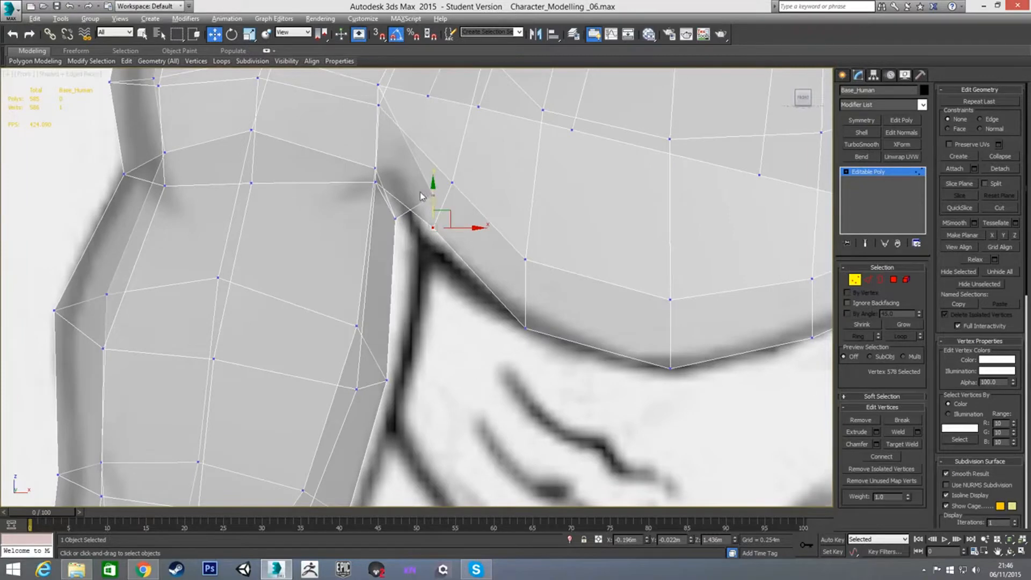
{"action": "left_click_drag", "start_coordinate": [420, 191], "coordinate": [439, 203]}
{"action": "mouse_move", "coordinate": [434, 161]}
{"action": "left_mouse_down"}
{"action": "mouse_move", "coordinate": [433, 192]}
{"action": "mouse_move", "coordinate": [437, 181]}
{"action": "left_mouse_up"}
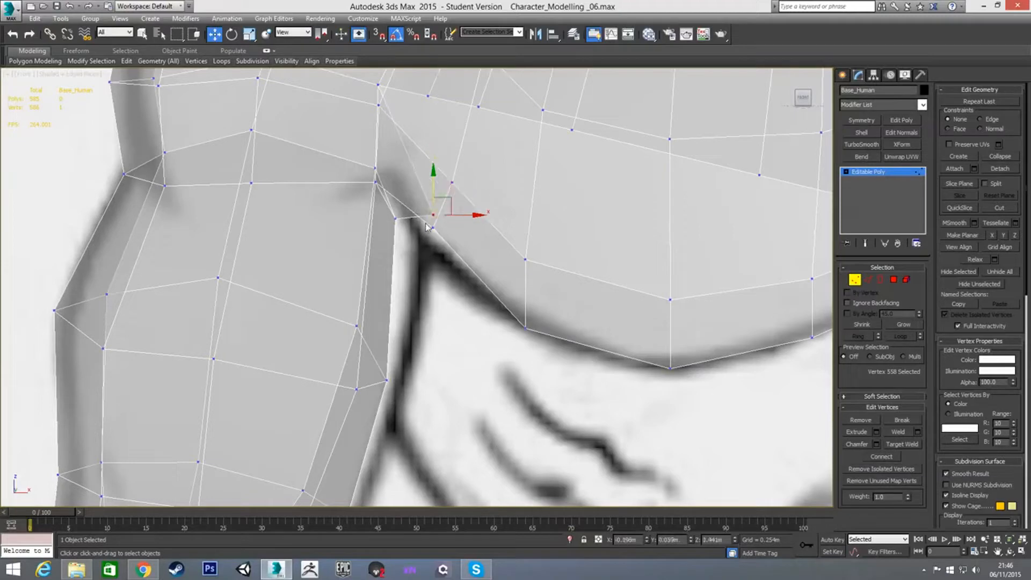
{"action": "left_click", "coordinate": [433, 228]}
{"action": "left_click_drag", "start_coordinate": [438, 200], "coordinate": [439, 186]}
{"action": "key", "text": "alt+x"}
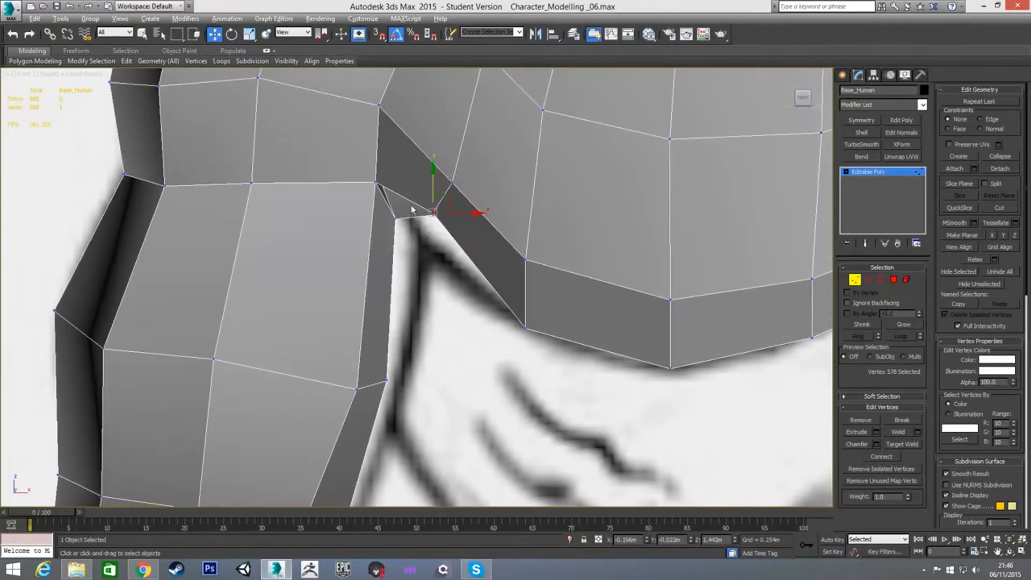
Step: Lower the welded armpit vertex on the arm slightly, then select the vertex at the back of the armpit
{"action": "left_click", "coordinate": [376, 183]}
{"action": "left_click_drag", "start_coordinate": [376, 154], "coordinate": [376, 170]}
{"action": "key", "text": "alt+x"}
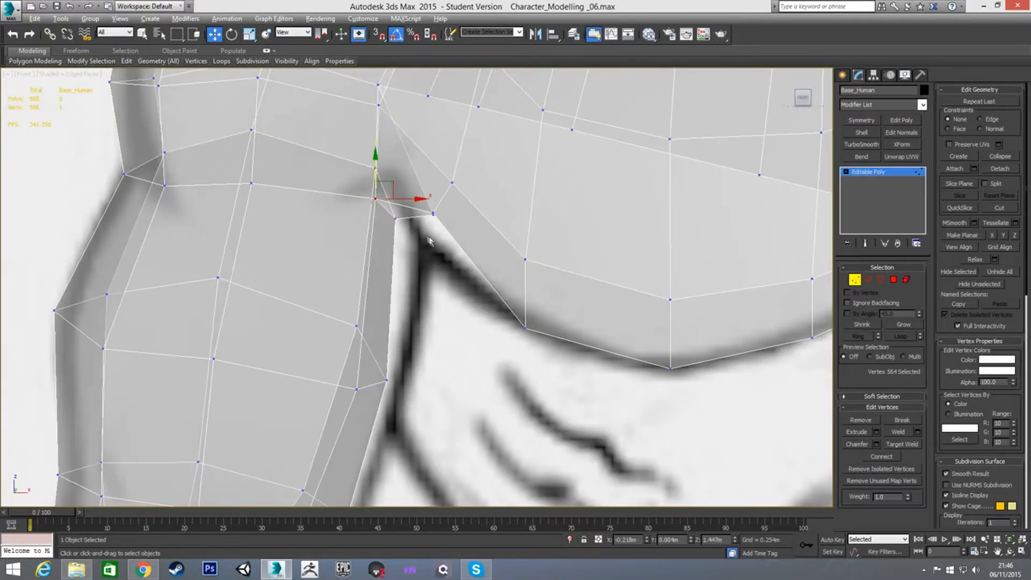
{"action": "middle_click_drag", "start_coordinate": [461, 252], "coordinate": [403, 206], "text": "alt"}
{"action": "left_click", "coordinate": [334, 176]}
{"action": "middle_click_drag", "start_coordinate": [353, 232], "coordinate": [333, 188], "text": "alt"}
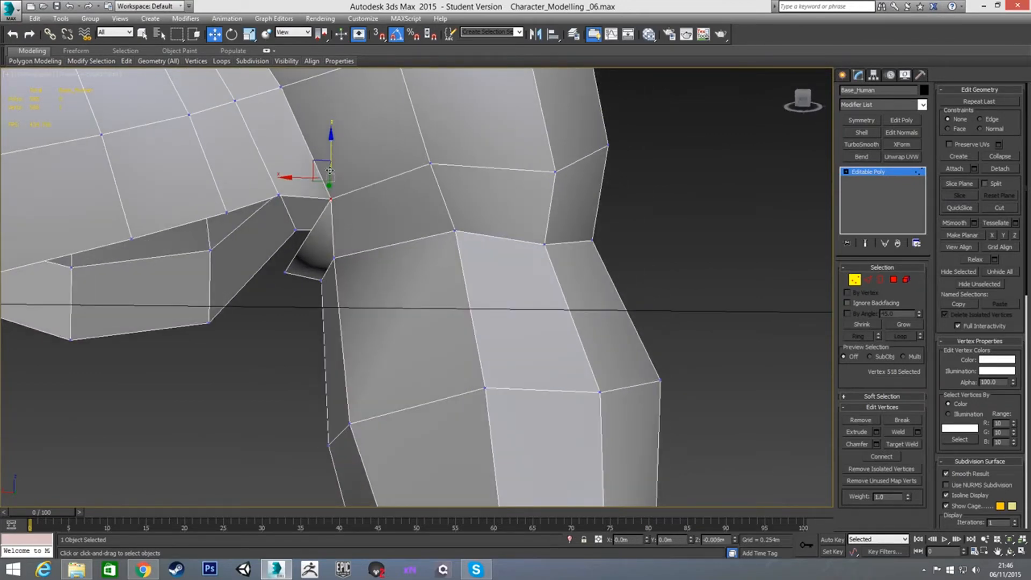
Step: Move the rear armpit vertex and its neighbour on the back down and towards the torso in the see-through front view
{"action": "middle_click_drag", "start_coordinate": [332, 149], "coordinate": [315, 253], "text": "alt"}
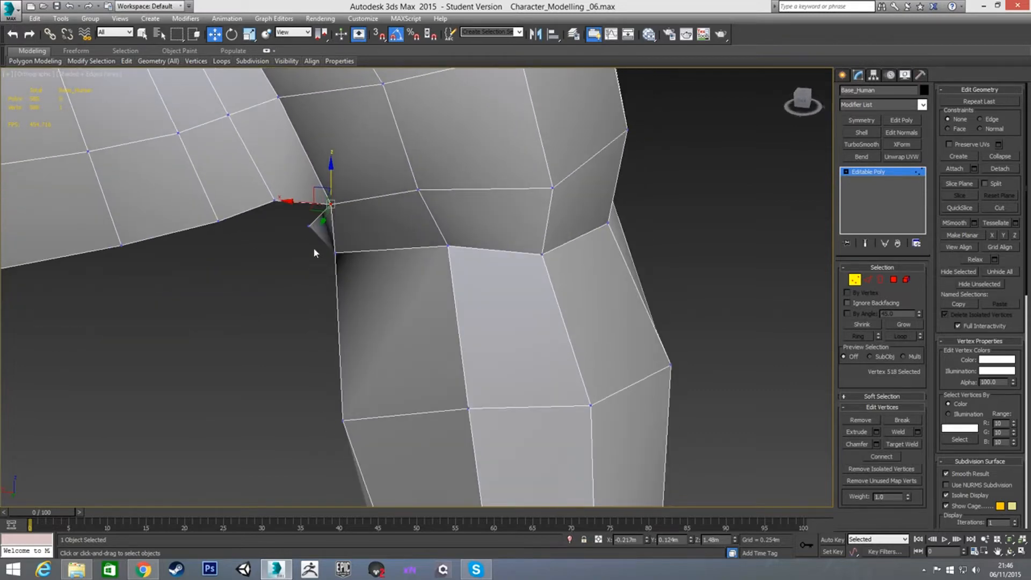
{"action": "key", "text": "f"}
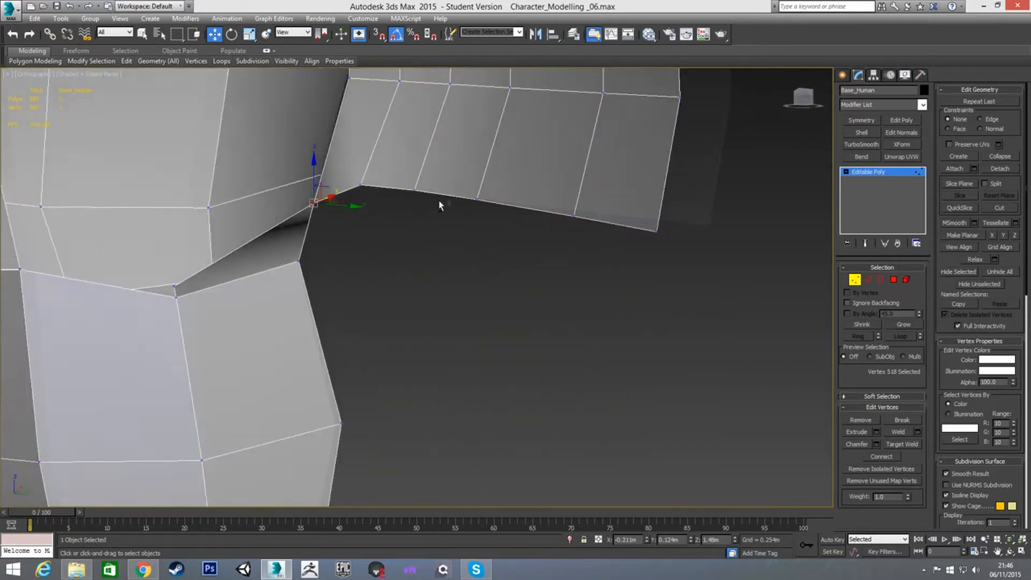
{"action": "scroll", "coordinate": [463, 205], "scroll_direction": "down", "scroll_amount": 2}
{"action": "scroll", "coordinate": [462, 195], "scroll_direction": "up", "scroll_amount": 6}
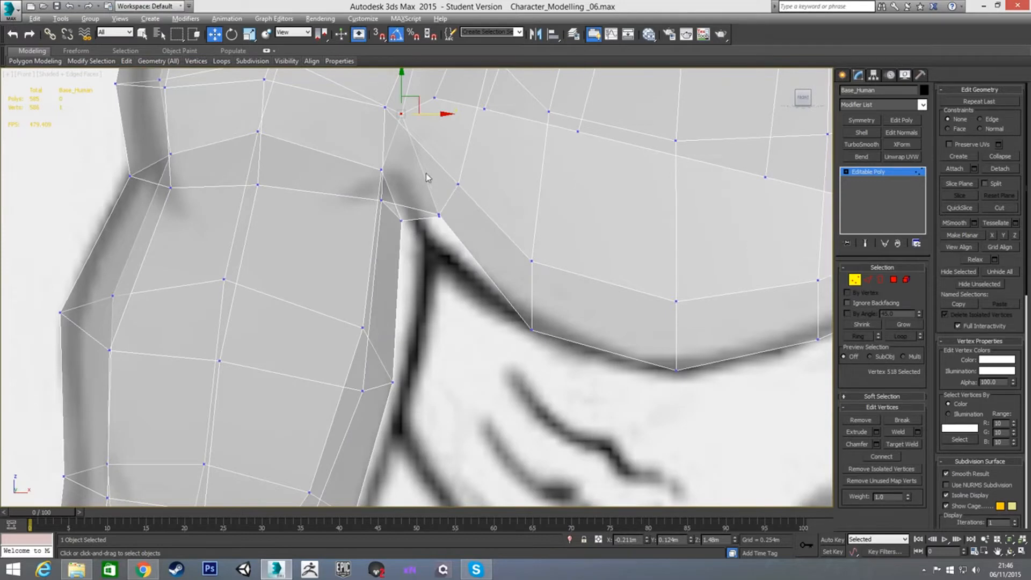
{"action": "left_click_drag", "start_coordinate": [446, 188], "coordinate": [457, 216]}
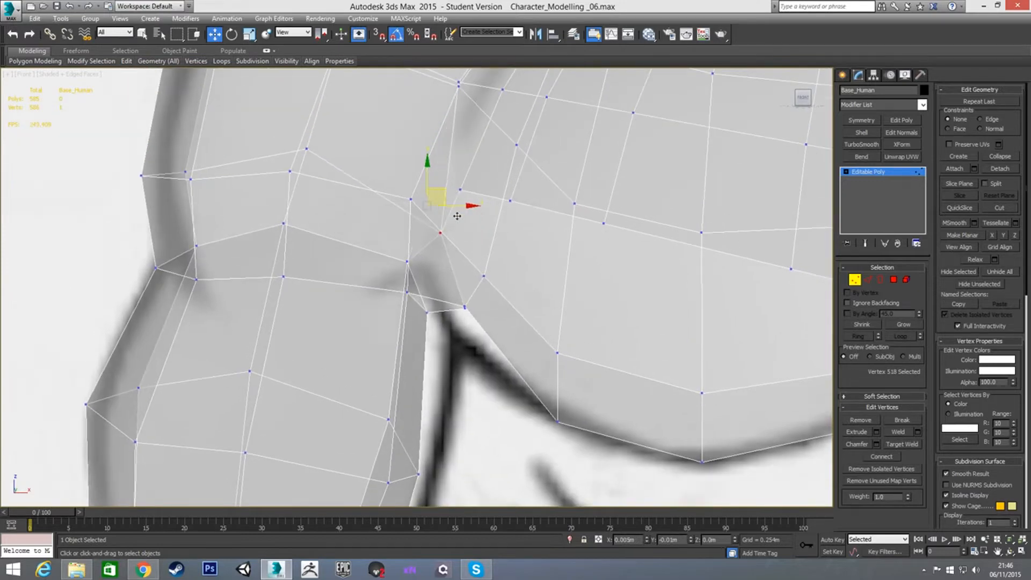
{"action": "scroll", "coordinate": [460, 246], "scroll_direction": "down", "scroll_amount": 2}
{"action": "left_click", "coordinate": [432, 153]}
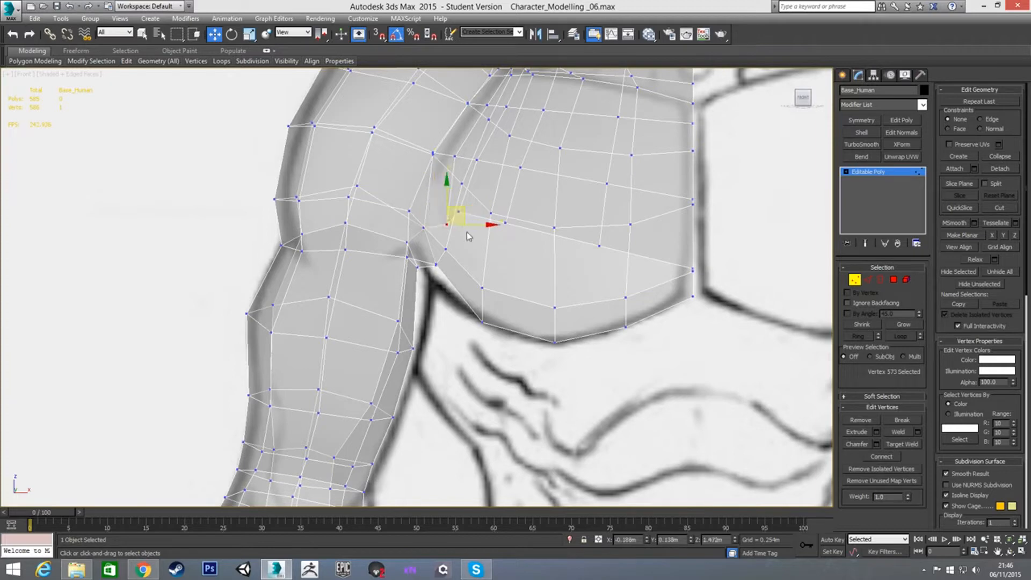
{"action": "left_click", "coordinate": [459, 211]}
{"action": "left_click", "coordinate": [473, 253]}
{"action": "scroll", "coordinate": [474, 285], "scroll_direction": "up", "scroll_amount": 5}
{"action": "key", "text": "alt+x"}
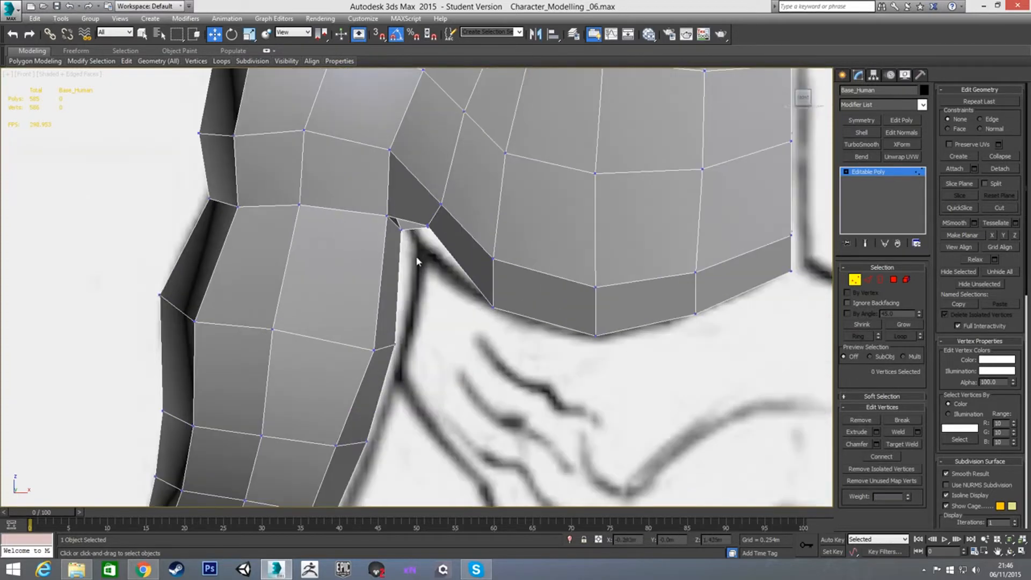
Step: Bridge the two open edges at the front and back of the armpit with one segment
{"action": "key", "text": "2"}
{"action": "left_click", "coordinate": [410, 233]}
{"action": "middle_click_drag", "start_coordinate": [410, 237], "coordinate": [475, 189], "text": "alt"}
{"action": "left_click", "coordinate": [665, 211], "text": "ctrl"}
{"action": "middle_click_drag", "start_coordinate": [665, 211], "coordinate": [545, 269], "text": "alt"}
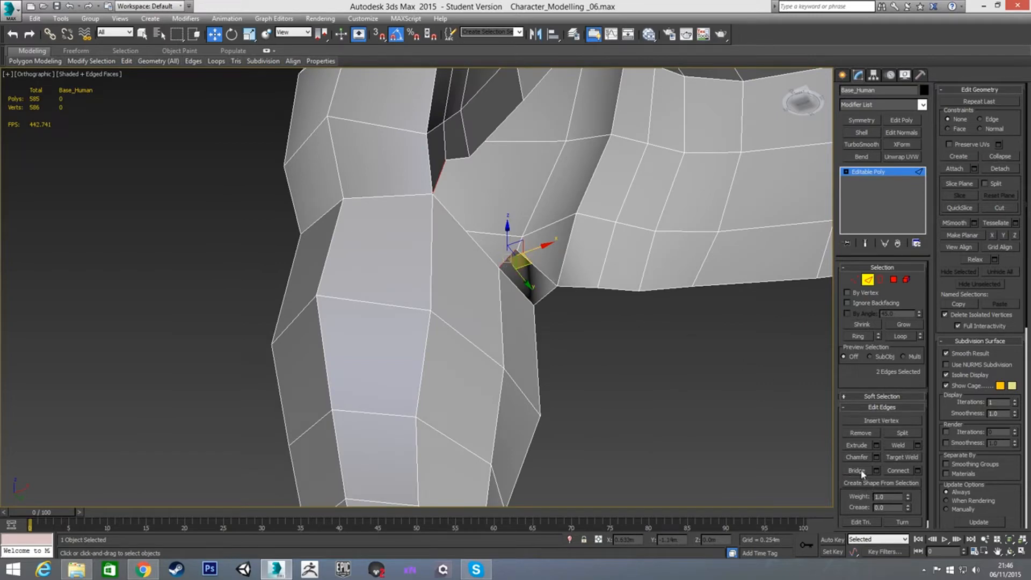
{"action": "left_click", "coordinate": [876, 471]}
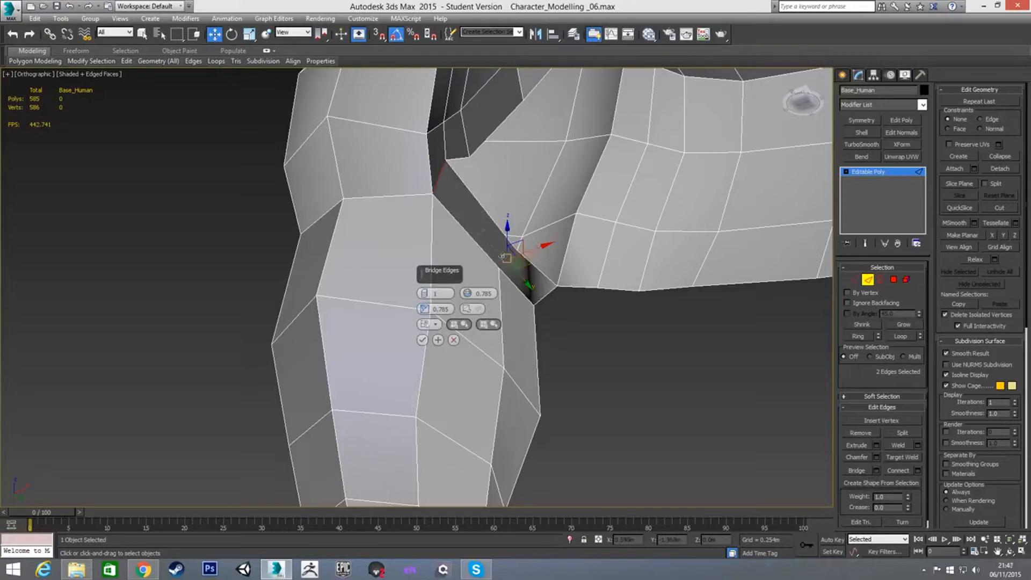
{"action": "left_click", "coordinate": [422, 340]}
Step: Adjust the position of the arm's inner vertex directly under the armpit in the front view
{"action": "middle_click_drag", "start_coordinate": [424, 339], "coordinate": [534, 331], "text": "alt"}
{"action": "left_click", "coordinate": [534, 332]}
{"action": "key", "text": "f"}
{"action": "middle_click_drag", "start_coordinate": [408, 280], "coordinate": [460, 270]}
{"action": "key", "text": "1"}
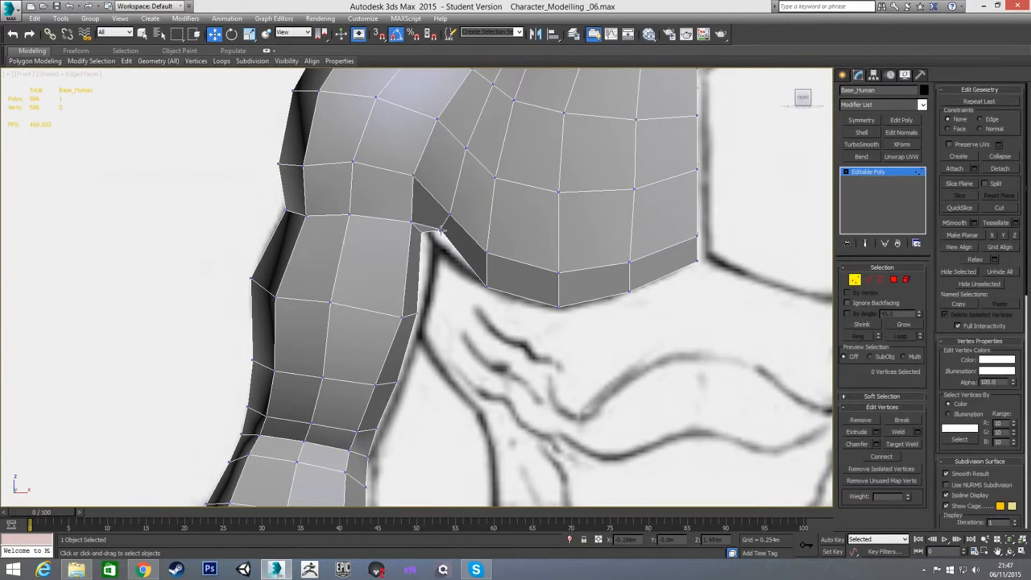
{"action": "scroll", "coordinate": [441, 251], "scroll_direction": "up", "scroll_amount": 3}
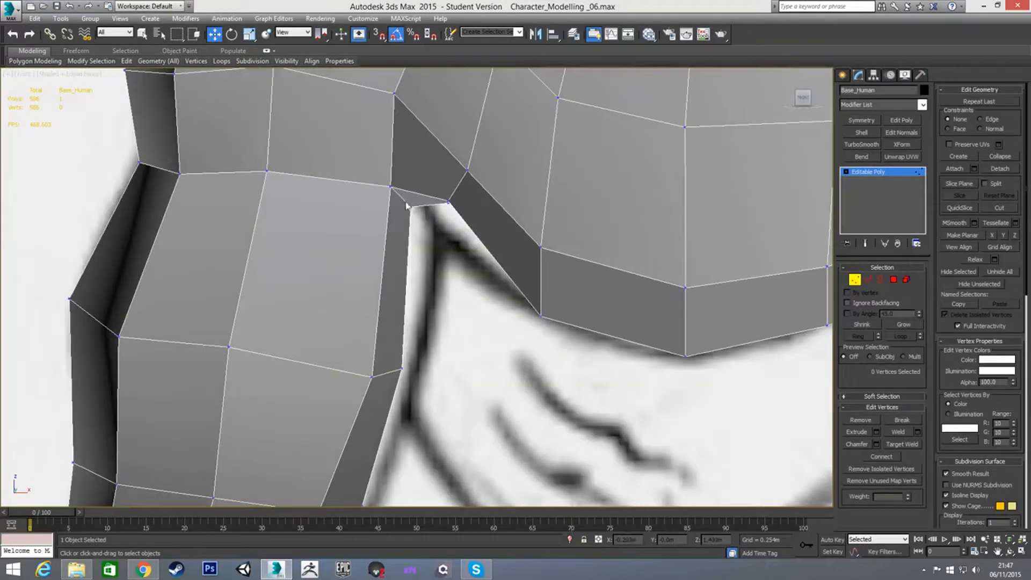
{"action": "left_click", "coordinate": [410, 206]}
{"action": "left_click_drag", "start_coordinate": [421, 196], "coordinate": [461, 213]}
{"action": "key", "text": "alt+x"}
{"action": "left_click", "coordinate": [492, 256]}
Step: Lower the next vertex on the underside of the armpit slightly
{"action": "middle_click_drag", "start_coordinate": [490, 253], "coordinate": [433, 251], "text": "alt"}
{"action": "left_click", "coordinate": [373, 251]}
{"action": "left_click_drag", "start_coordinate": [371, 231], "coordinate": [371, 244]}
{"action": "key", "text": "alt+x"}
Step: Examine the closed armpit and the chest's bottom edge from several angles and against the front reference
{"action": "mouse_move", "coordinate": [416, 271]}
{"action": "middle_mouse_down", "text": "alt"}
{"action": "mouse_move", "coordinate": [469, 295]}
{"action": "mouse_move", "coordinate": [482, 262]}
{"action": "mouse_move", "coordinate": [431, 267]}
{"action": "mouse_move", "coordinate": [577, 250]}
{"action": "mouse_move", "coordinate": [500, 287]}
{"action": "mouse_move", "coordinate": [511, 248]}
{"action": "mouse_move", "coordinate": [524, 245]}
{"action": "middle_mouse_up", "text": "alt"}
{"action": "key", "text": "f"}
{"action": "scroll", "coordinate": [430, 272], "scroll_direction": "up", "scroll_amount": 2}
{"action": "left_click", "coordinate": [440, 275]}
{"action": "scroll", "coordinate": [456, 275], "scroll_direction": "down", "scroll_amount": 5}
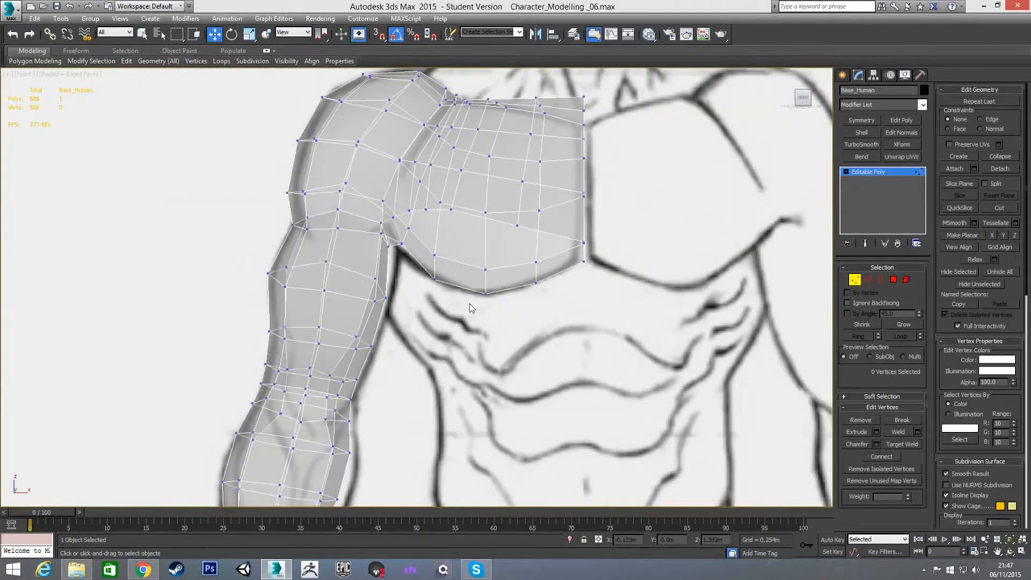
{"action": "mouse_move", "coordinate": [433, 301]}
{"action": "middle_mouse_down", "text": "alt"}
{"action": "mouse_move", "coordinate": [421, 305]}
{"action": "mouse_move", "coordinate": [453, 313]}
{"action": "middle_mouse_up", "text": "alt"}
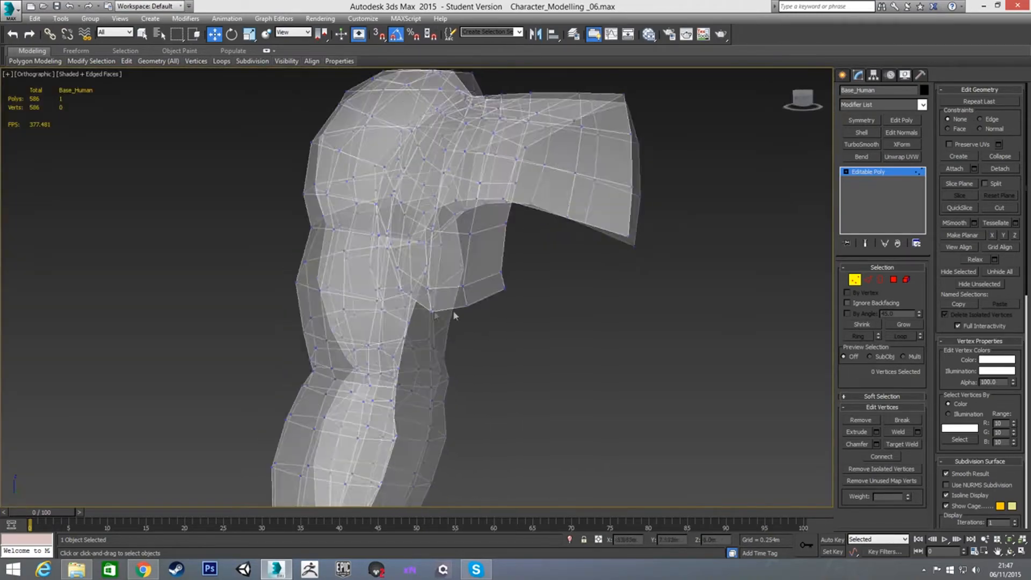
{"action": "key", "text": "f"}
{"action": "scroll", "coordinate": [481, 272], "scroll_direction": "down", "scroll_amount": 2}
{"action": "scroll", "coordinate": [486, 304], "scroll_direction": "up", "scroll_amount": 5}
{"action": "scroll", "coordinate": [486, 304], "scroll_direction": "down", "scroll_amount": 3}
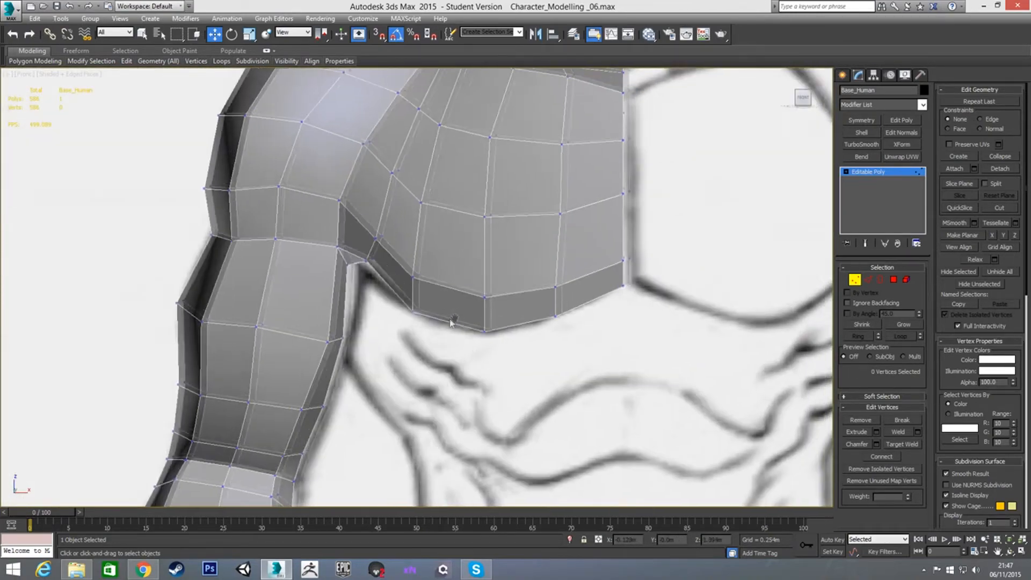
{"action": "scroll", "coordinate": [490, 301], "scroll_direction": "up", "scroll_amount": 3}
{"action": "key", "text": "2"}
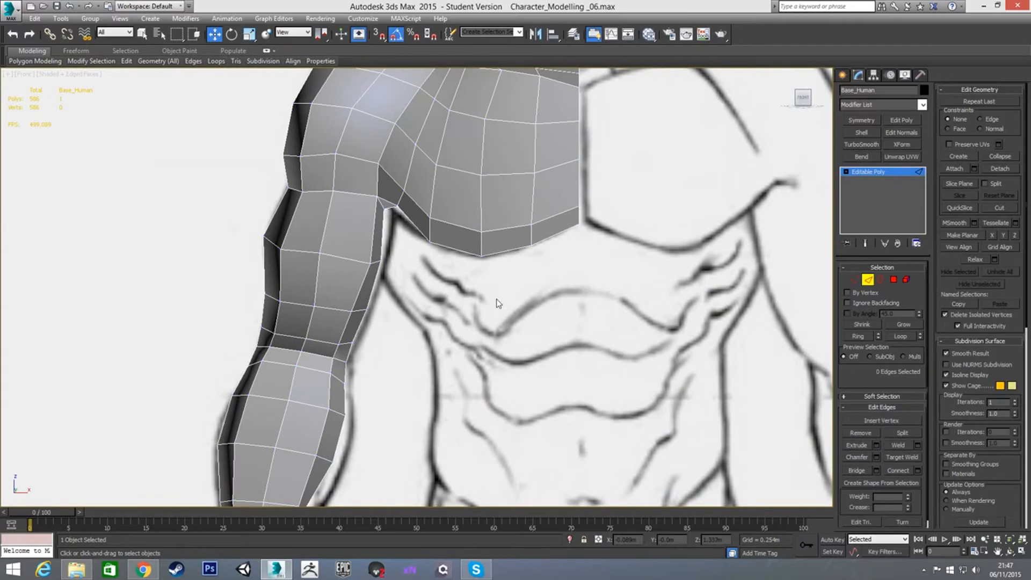
Step: Extrude the eleven open edges along the torso's bottom rim, from front centre round to the back, downwards to the lower ribs
{"action": "left_click", "coordinate": [544, 240]}
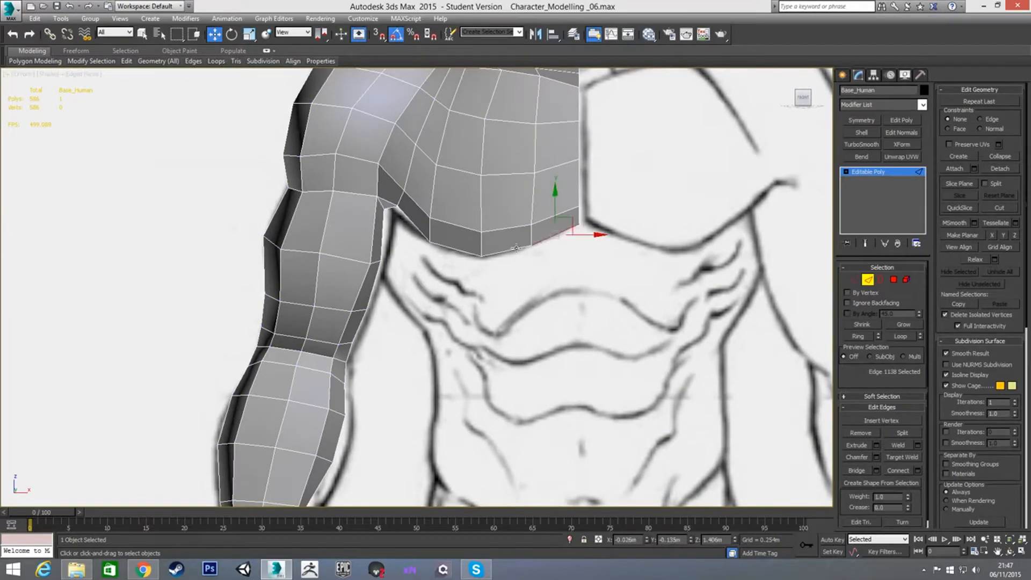
{"action": "left_click", "coordinate": [515, 247]}
{"action": "left_click", "coordinate": [430, 245], "text": "ctrl"}
{"action": "left_click", "coordinate": [410, 225], "text": "ctrl"}
{"action": "middle_click_drag", "start_coordinate": [479, 247], "coordinate": [469, 269], "text": "alt"}
{"action": "left_click", "coordinate": [607, 182], "text": "ctrl"}
{"action": "middle_click_drag", "start_coordinate": [607, 183], "coordinate": [551, 152], "text": "alt"}
{"action": "left_click", "coordinate": [622, 131], "text": "ctrl"}
{"action": "left_click", "coordinate": [626, 111], "text": "ctrl"}
{"action": "left_click", "coordinate": [606, 104], "text": "ctrl"}
{"action": "left_click", "coordinate": [596, 91], "text": "ctrl"}
{"action": "left_click", "coordinate": [571, 89], "text": "ctrl"}
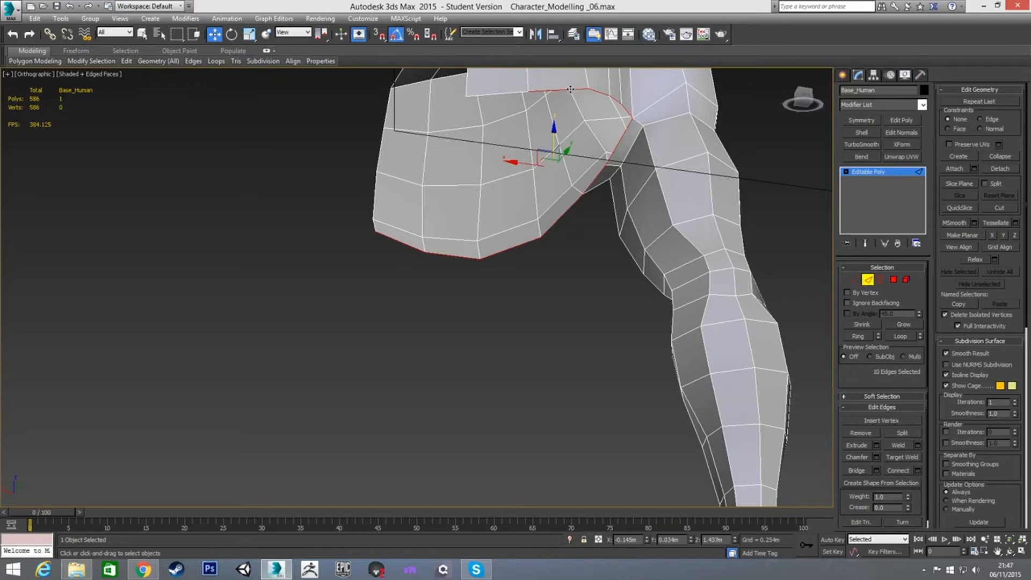
{"action": "left_click", "coordinate": [507, 94], "text": "ctrl"}
{"action": "middle_click_drag", "start_coordinate": [568, 220], "coordinate": [668, 235], "text": "alt"}
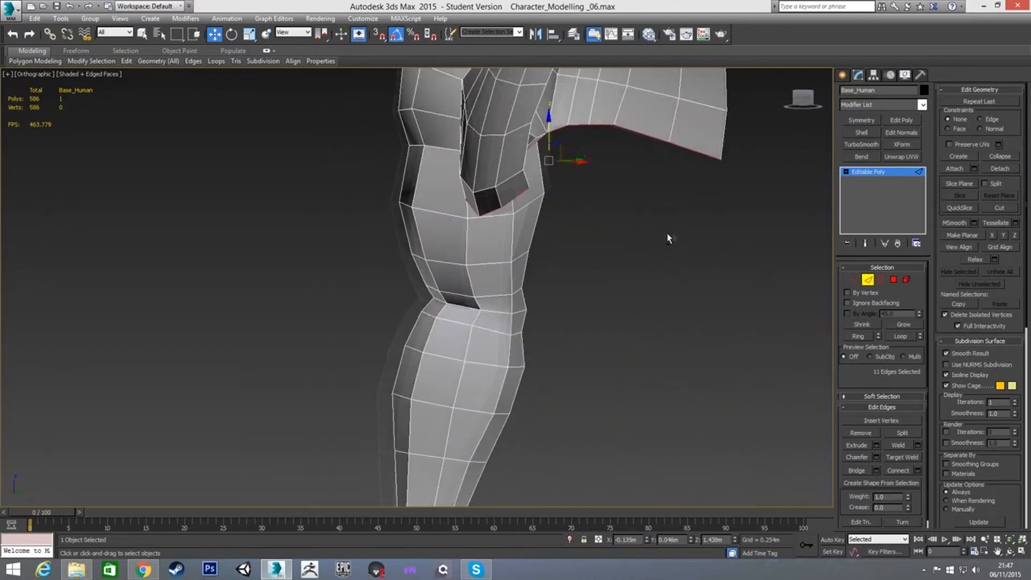
{"action": "key", "text": "f"}
{"action": "middle_click_drag", "start_coordinate": [521, 263], "coordinate": [552, 161]}
{"action": "scroll", "coordinate": [551, 160], "scroll_direction": "down", "scroll_amount": 3}
{"action": "left_click_drag", "start_coordinate": [527, 119], "coordinate": [541, 179], "text": "shift"}
{"action": "scroll", "coordinate": [609, 203], "scroll_direction": "up", "scroll_amount": 3}
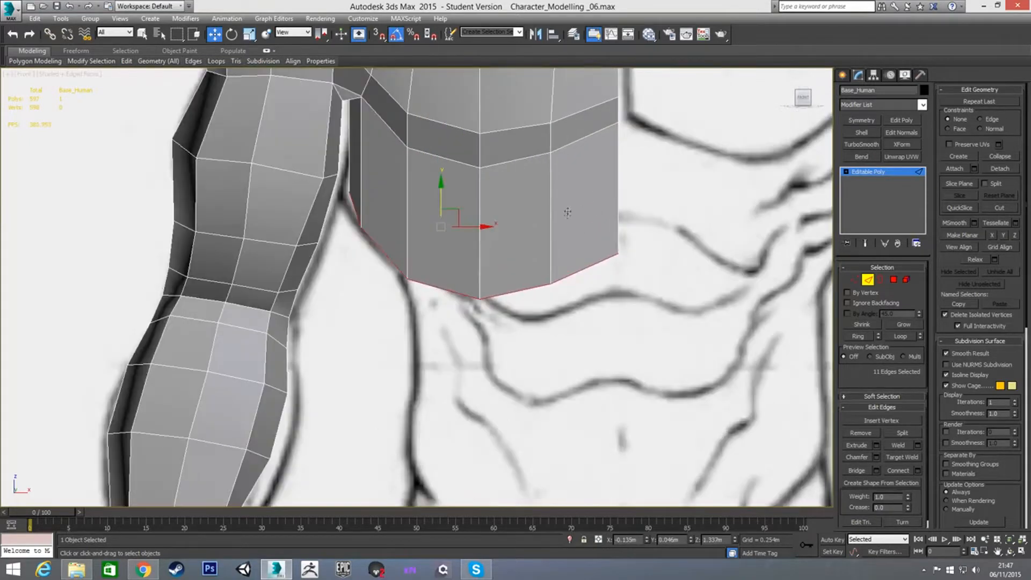
Step: With the mesh see-through, raise the two back-rim vertices nearest the centre line in the front view
{"action": "key", "text": "1"}
{"action": "key", "text": "alt+x"}
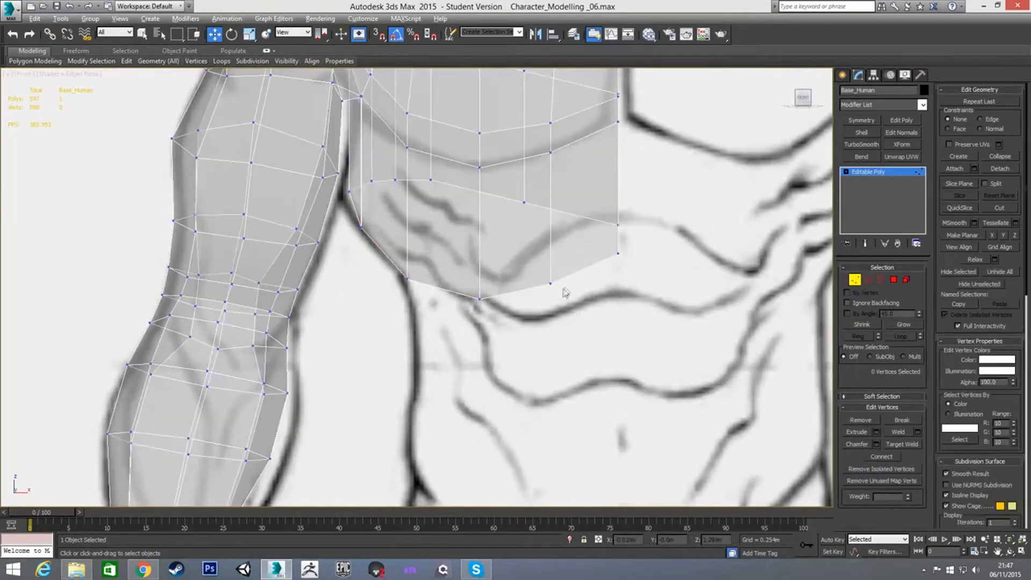
{"action": "left_click_drag", "start_coordinate": [599, 215], "coordinate": [634, 240]}
{"action": "left_click_drag", "start_coordinate": [619, 199], "coordinate": [619, 145]}
{"action": "left_click", "coordinate": [523, 201]}
{"action": "left_click_drag", "start_coordinate": [524, 170], "coordinate": [524, 145]}
Step: Move the front rim's centre vertex and its next two neighbours onto the rib arch of the front reference
{"action": "left_click_drag", "start_coordinate": [589, 237], "coordinate": [632, 273]}
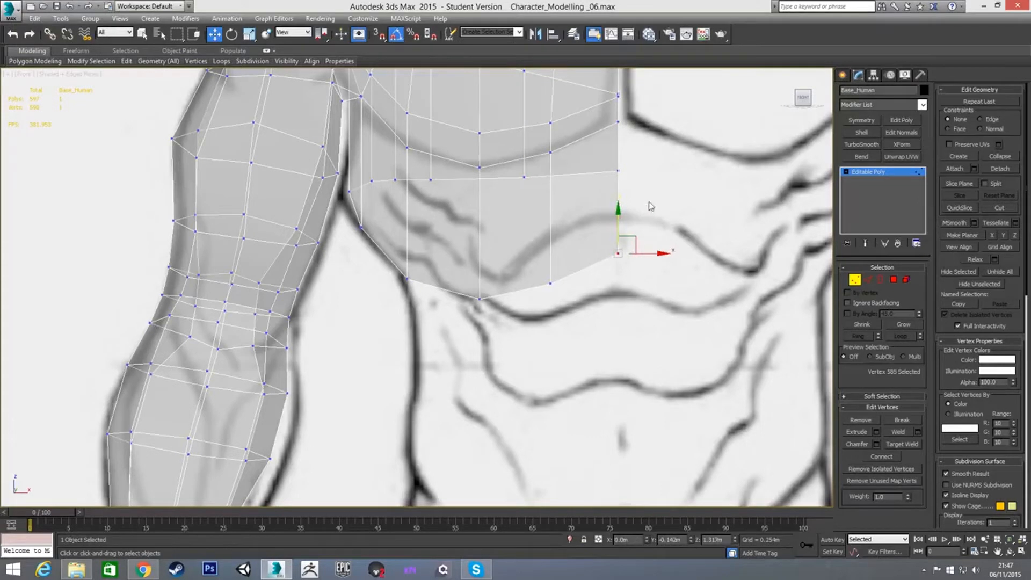
{"action": "scroll", "coordinate": [650, 207], "scroll_direction": "down", "scroll_amount": 2}
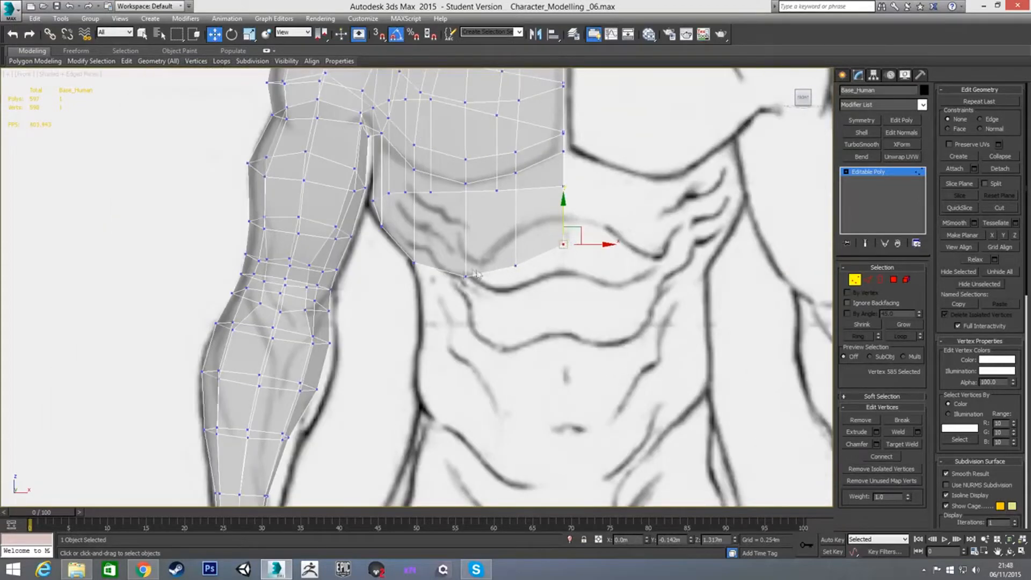
{"action": "key", "text": "alt+x"}
{"action": "key", "text": "alt+x"}
{"action": "left_click_drag", "start_coordinate": [562, 219], "coordinate": [563, 193]}
{"action": "left_click_drag", "start_coordinate": [527, 274], "coordinate": [520, 207]}
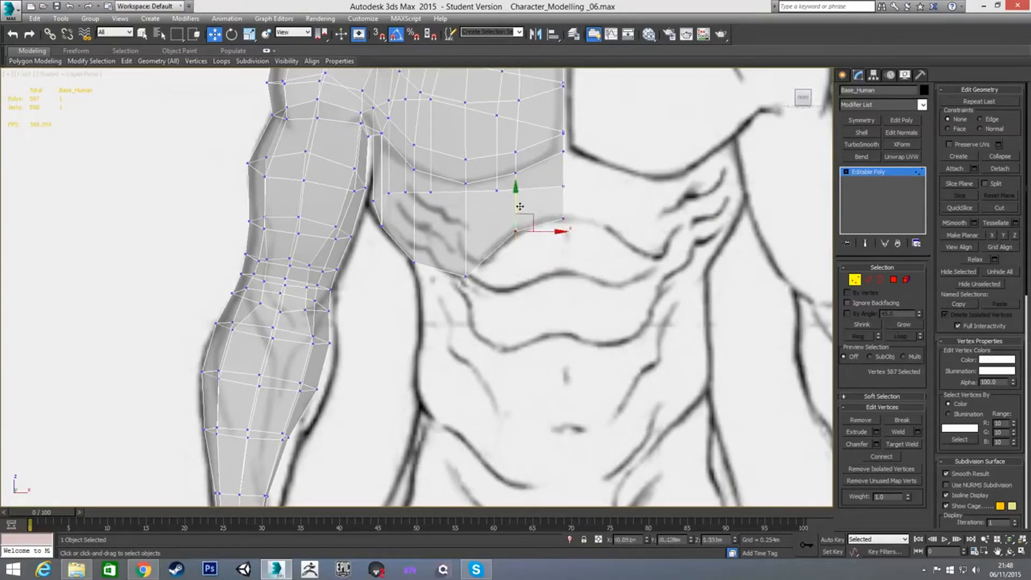
{"action": "left_click", "coordinate": [476, 288]}
{"action": "mouse_move", "coordinate": [482, 264]}
{"action": "left_mouse_down"}
{"action": "mouse_move", "coordinate": [499, 239]}
{"action": "mouse_move", "coordinate": [467, 278]}
{"action": "mouse_move", "coordinate": [437, 242]}
{"action": "mouse_move", "coordinate": [490, 274]}
{"action": "left_mouse_up"}
Step: Fine-tune the second and third front-rim vertices from the centre along the curve of the rib arch
{"action": "scroll", "coordinate": [534, 238], "scroll_direction": "up", "scroll_amount": 2}
{"action": "left_click", "coordinate": [509, 230]}
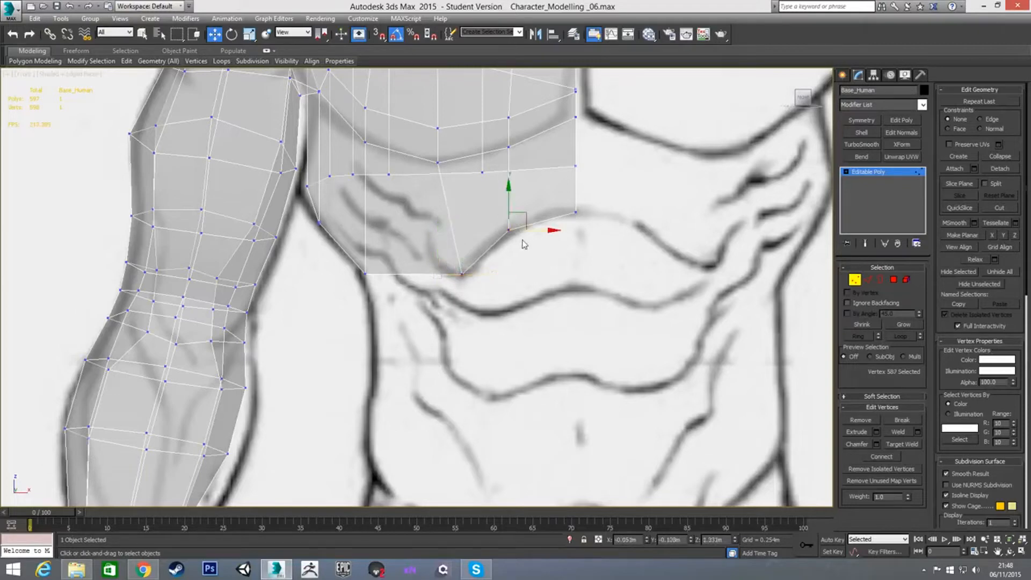
{"action": "left_click_drag", "start_coordinate": [525, 220], "coordinate": [536, 210]}
{"action": "left_click", "coordinate": [478, 245]}
{"action": "left_click_drag", "start_coordinate": [452, 261], "coordinate": [487, 250]}
Step: Shift the outer front and side vertices of the bottom rim inwards and downwards to continue the rib line
{"action": "left_click", "coordinate": [438, 269]}
{"action": "left_click_drag", "start_coordinate": [353, 256], "coordinate": [443, 259]}
{"action": "left_click", "coordinate": [352, 243]}
{"action": "left_click_drag", "start_coordinate": [340, 238], "coordinate": [403, 249]}
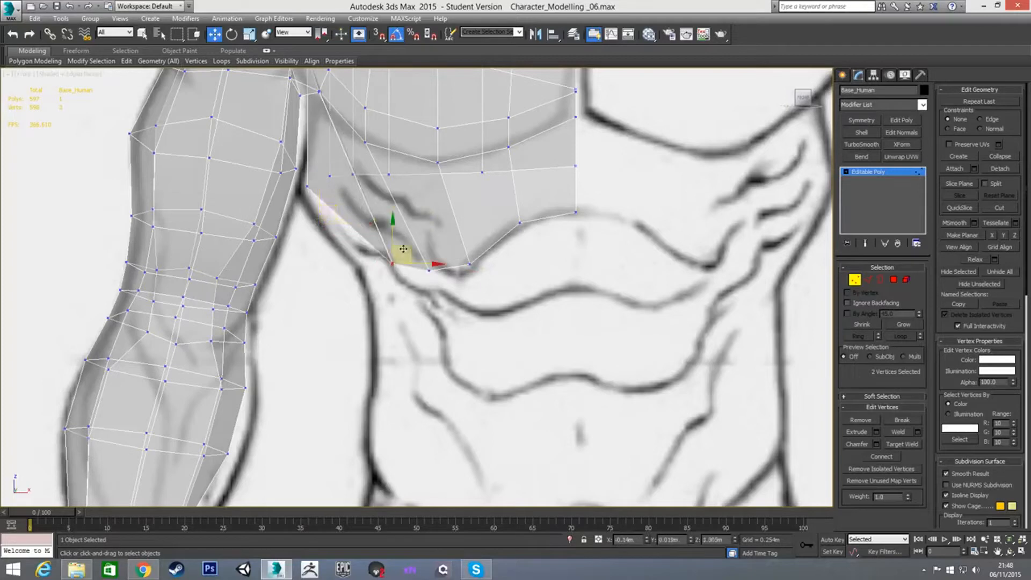
{"action": "left_click", "coordinate": [308, 188]}
{"action": "left_click_drag", "start_coordinate": [321, 174], "coordinate": [388, 242]}
Step: Reposition the back-rim vertices in the front view so the edge slopes down from the centre to the side
{"action": "left_click", "coordinate": [332, 181]}
{"action": "middle_click_drag", "start_coordinate": [347, 215], "coordinate": [393, 239]}
{"action": "left_click", "coordinate": [376, 221]}
{"action": "left_click_drag", "start_coordinate": [377, 221], "coordinate": [414, 277]}
{"action": "left_click", "coordinate": [399, 218]}
{"action": "left_click_drag", "start_coordinate": [427, 251], "coordinate": [472, 235]}
{"action": "left_click", "coordinate": [540, 220]}
{"action": "left_click", "coordinate": [529, 218]}
{"action": "left_click_drag", "start_coordinate": [540, 204], "coordinate": [535, 211]}
{"action": "left_click", "coordinate": [511, 252]}
Step: Check the rim from behind and the side, then move its outermost back vertex inwards and upwards in the see-through front view
{"action": "middle_click_drag", "start_coordinate": [510, 252], "coordinate": [330, 264], "text": "alt"}
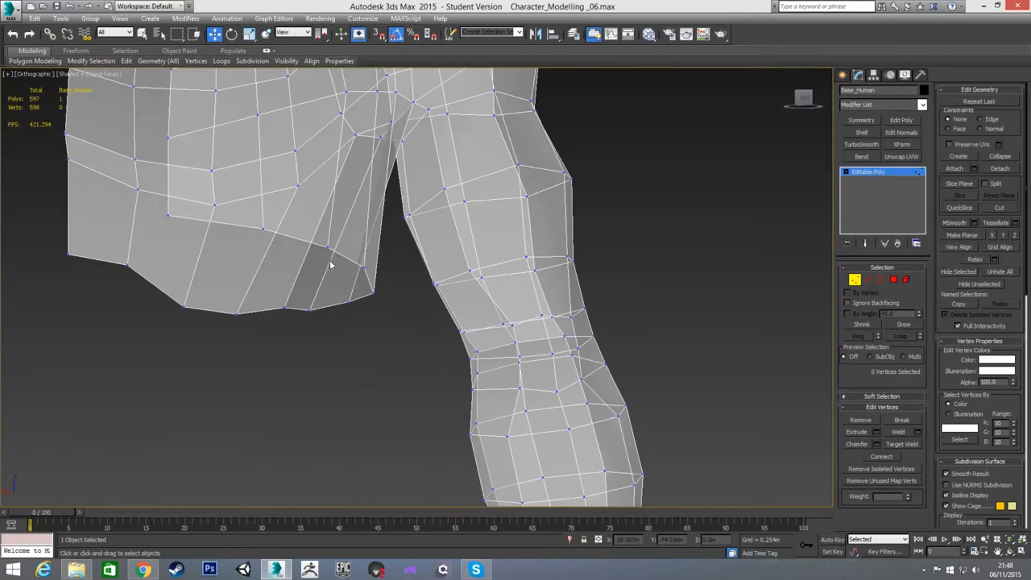
{"action": "left_click", "coordinate": [371, 293]}
{"action": "middle_click_drag", "start_coordinate": [371, 293], "coordinate": [242, 283], "text": "alt"}
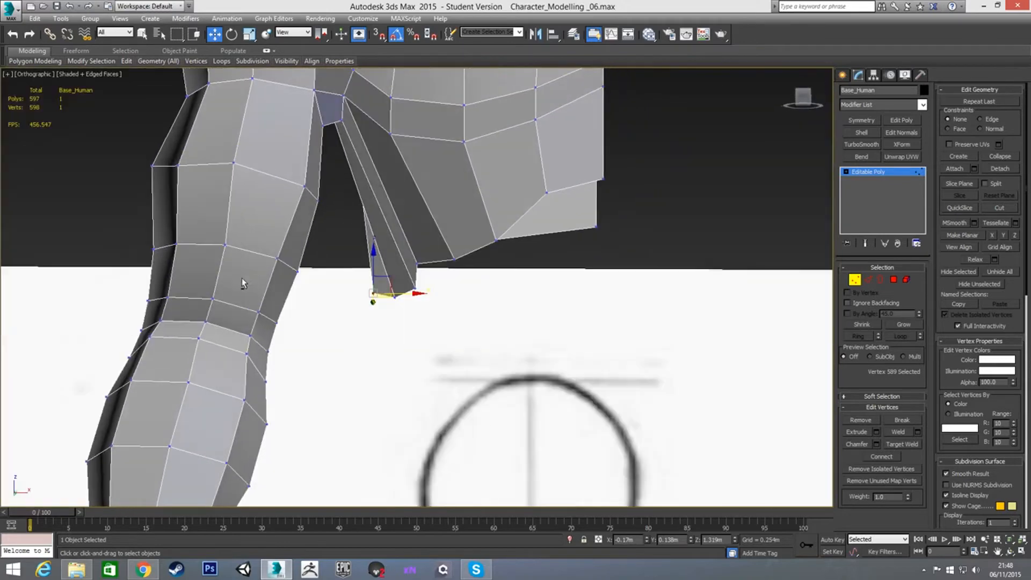
{"action": "key", "text": "f"}
{"action": "middle_click_drag", "start_coordinate": [389, 334], "coordinate": [369, 264]}
{"action": "key", "text": "alt+x"}
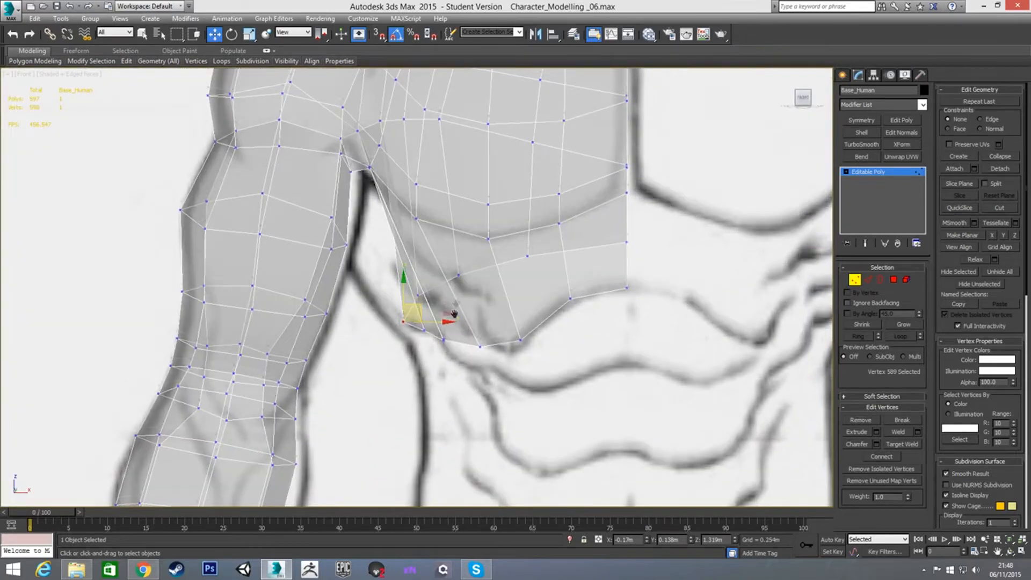
{"action": "scroll", "coordinate": [433, 320], "scroll_direction": "up", "scroll_amount": 2}
{"action": "left_click", "coordinate": [415, 300]}
{"action": "left_click_drag", "start_coordinate": [444, 300], "coordinate": [414, 280]}
{"action": "left_click", "coordinate": [441, 312]}
{"action": "left_click", "coordinate": [385, 285]}
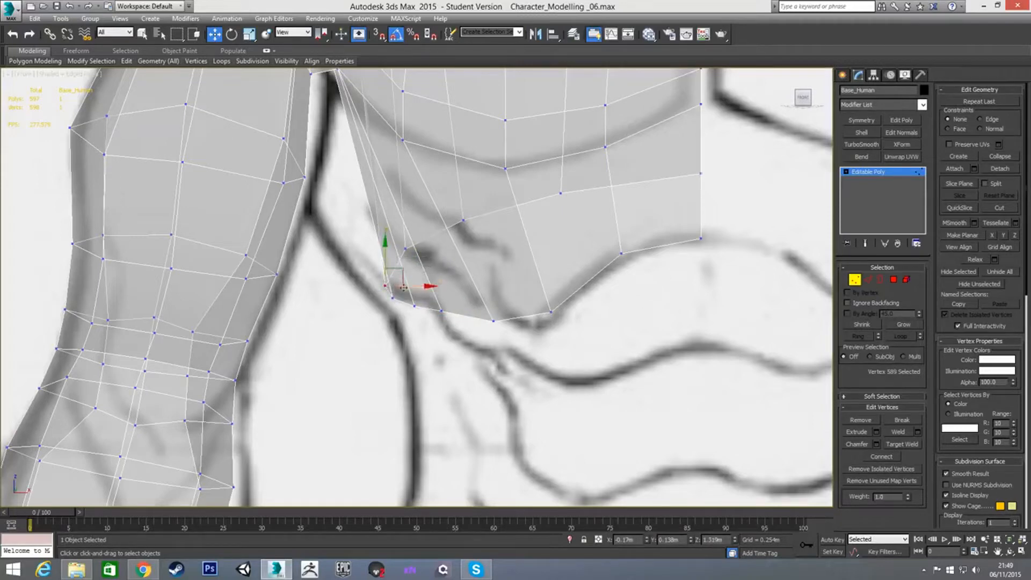
{"action": "left_click_drag", "start_coordinate": [399, 271], "coordinate": [438, 249]}
Step: Lower the remaining back-rim vertices through to the centre line to even out the slope of the edge
{"action": "left_click", "coordinate": [404, 249]}
{"action": "left_click", "coordinate": [464, 220]}
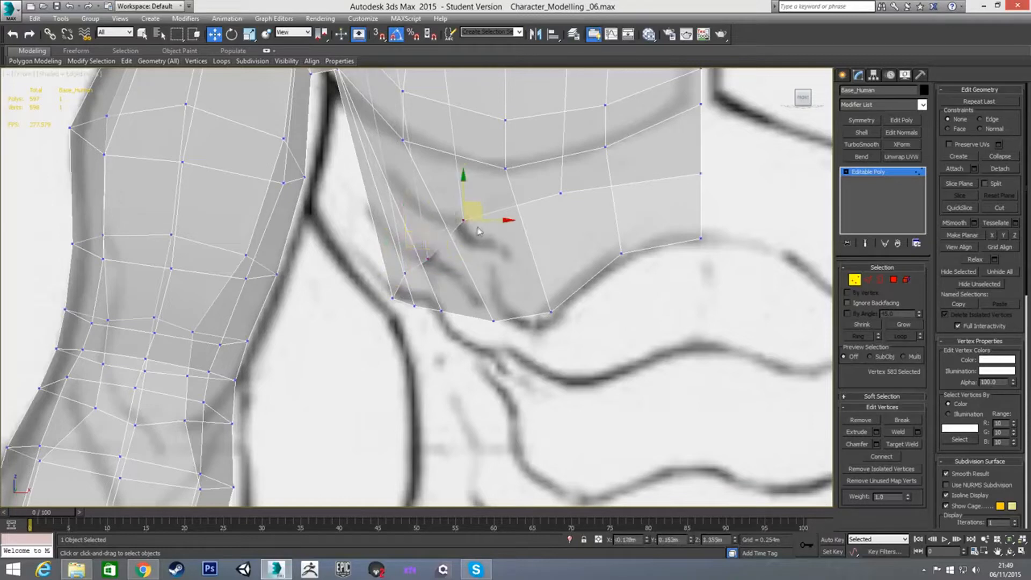
{"action": "left_click_drag", "start_coordinate": [477, 209], "coordinate": [495, 219]}
{"action": "left_click", "coordinate": [561, 193]}
{"action": "left_click_drag", "start_coordinate": [572, 184], "coordinate": [581, 201]}
{"action": "left_click", "coordinate": [631, 206]}
{"action": "left_click_drag", "start_coordinate": [679, 167], "coordinate": [721, 186]}
{"action": "left_click_drag", "start_coordinate": [701, 144], "coordinate": [701, 169]}
{"action": "left_click", "coordinate": [686, 334]}
Step: Check the open bottom border from below, then move the lower side vertex outwards to the torso outline in the front view
{"action": "middle_click_drag", "start_coordinate": [596, 302], "coordinate": [492, 314], "text": "alt"}
{"action": "scroll", "coordinate": [653, 311], "scroll_direction": "down", "scroll_amount": 2}
{"action": "scroll", "coordinate": [620, 320], "scroll_direction": "down", "scroll_amount": 4}
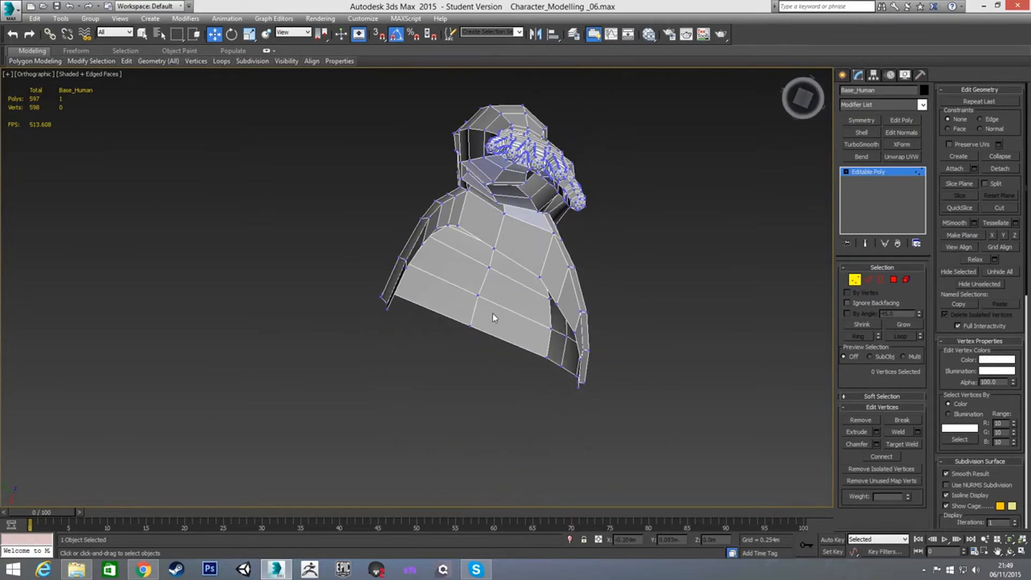
{"action": "key", "text": "3"}
{"action": "left_click", "coordinate": [503, 256]}
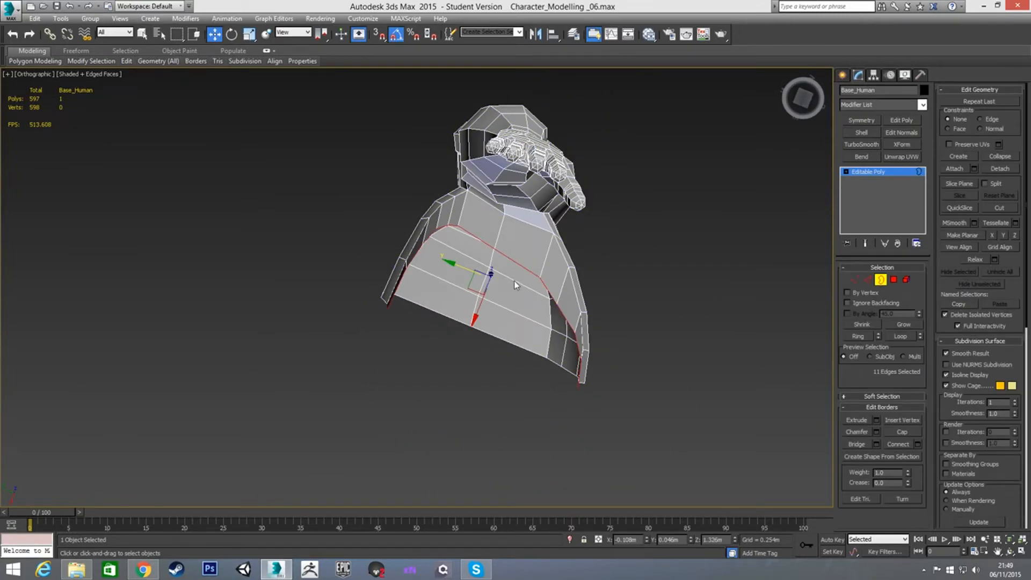
{"action": "scroll", "coordinate": [514, 280], "scroll_direction": "up", "scroll_amount": 3}
{"action": "key", "text": "1"}
{"action": "left_click", "coordinate": [487, 240]}
{"action": "middle_click_drag", "start_coordinate": [487, 240], "coordinate": [440, 277], "text": "alt"}
{"action": "key", "text": "f"}
{"action": "middle_click_drag", "start_coordinate": [435, 383], "coordinate": [511, 313]}
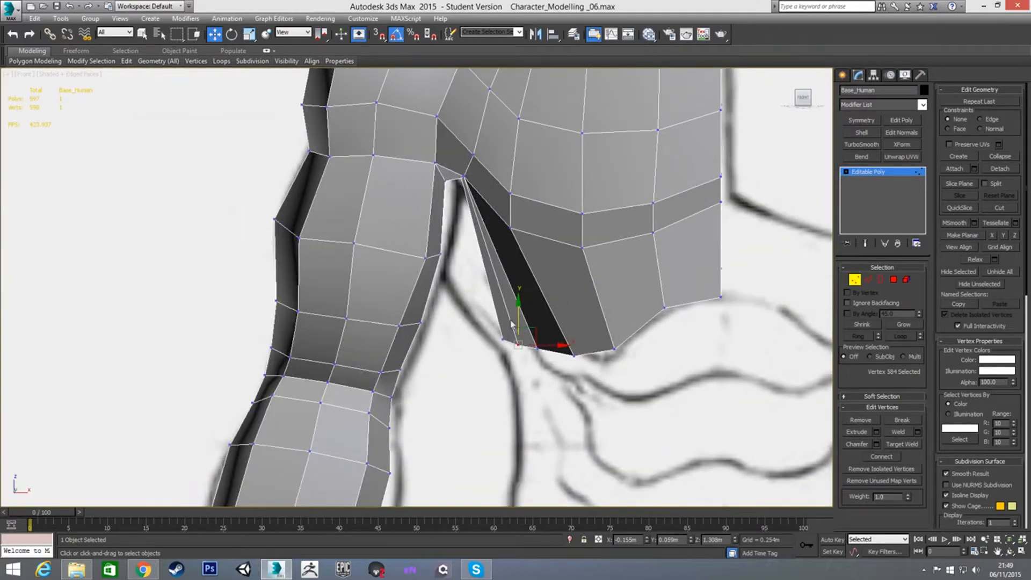
{"action": "middle_click_drag", "start_coordinate": [504, 363], "coordinate": [510, 339], "text": "alt"}
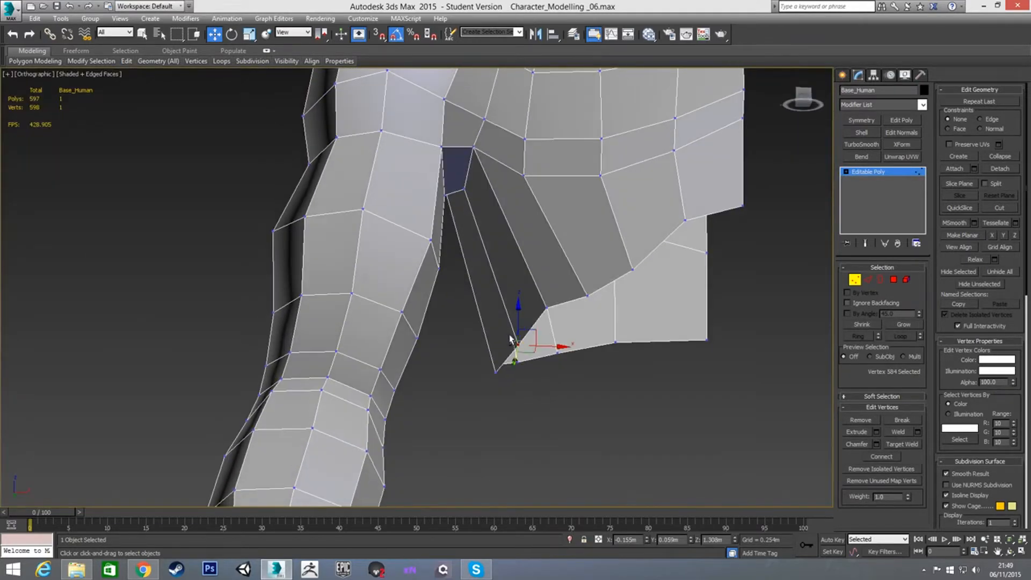
{"action": "key", "text": "f"}
{"action": "scroll", "coordinate": [508, 308], "scroll_direction": "up", "scroll_amount": 5}
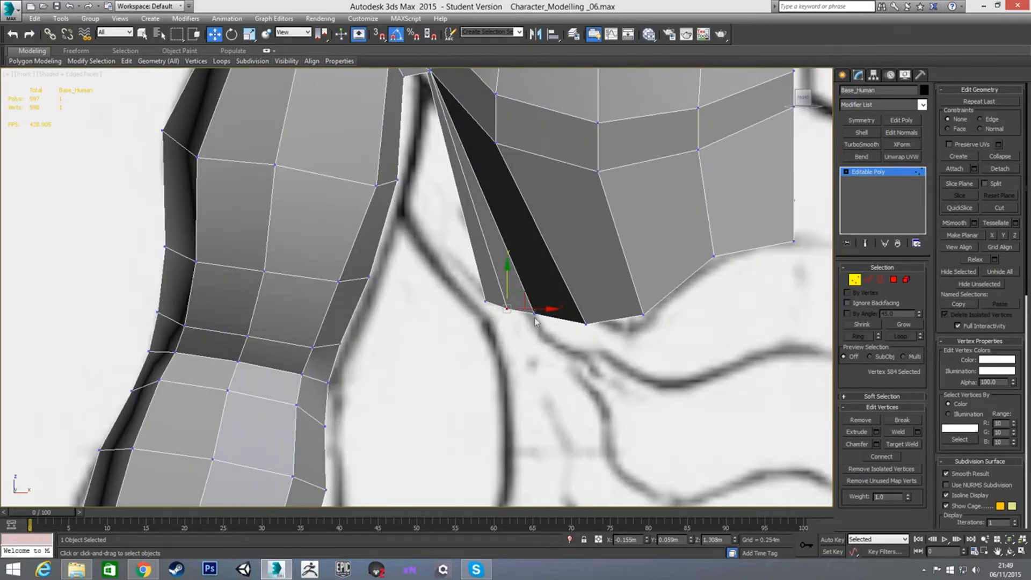
{"action": "left_click_drag", "start_coordinate": [526, 309], "coordinate": [507, 312]}
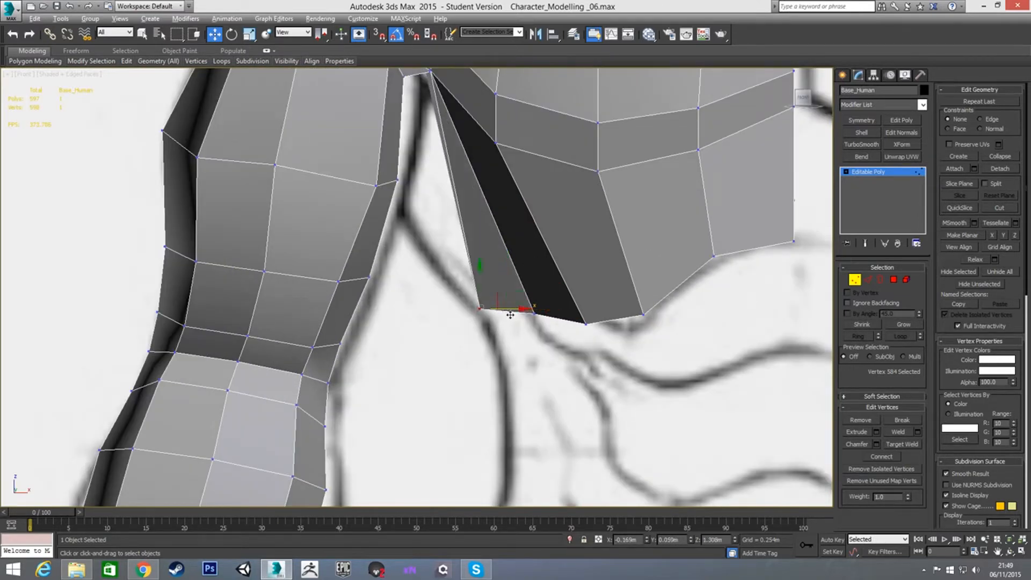
Step: Raise the outer back vertices beside the torso's side and refine the neighbouring rim vertices with the mesh see-through
{"action": "key", "text": "alt+x"}
{"action": "left_click", "coordinate": [487, 302]}
{"action": "left_click_drag", "start_coordinate": [503, 287], "coordinate": [507, 270]}
{"action": "left_click", "coordinate": [497, 276]}
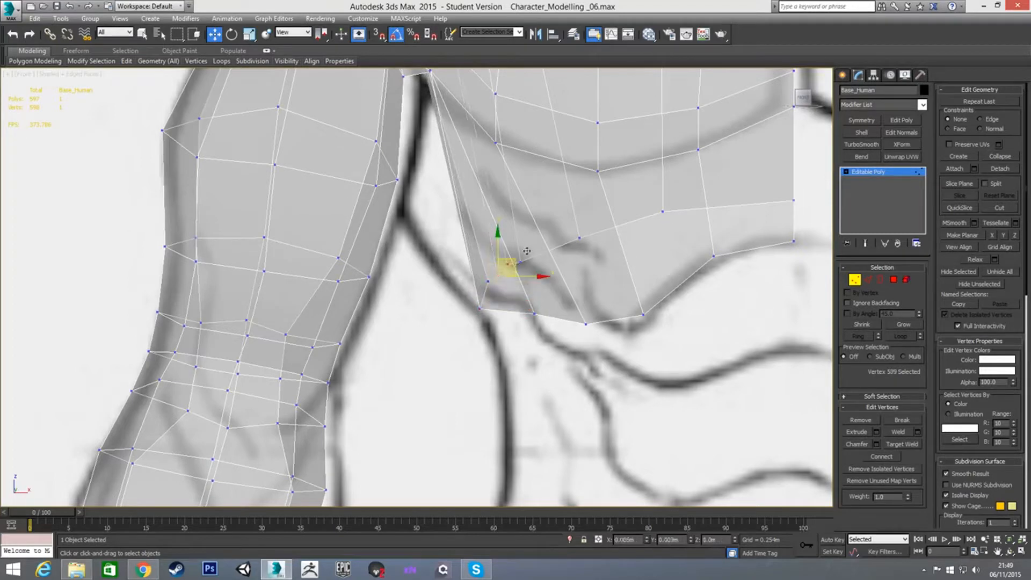
{"action": "left_click", "coordinate": [520, 262]}
{"action": "left_click", "coordinate": [580, 237]}
{"action": "left_click_drag", "start_coordinate": [635, 211], "coordinate": [727, 191]}
{"action": "left_click", "coordinate": [606, 273]}
{"action": "left_click_drag", "start_coordinate": [549, 326], "coordinate": [532, 319]}
Step: Examine the extended torso and its open bottom edge from the front, the back and below
{"action": "scroll", "coordinate": [550, 347], "scroll_direction": "down", "scroll_amount": 10}
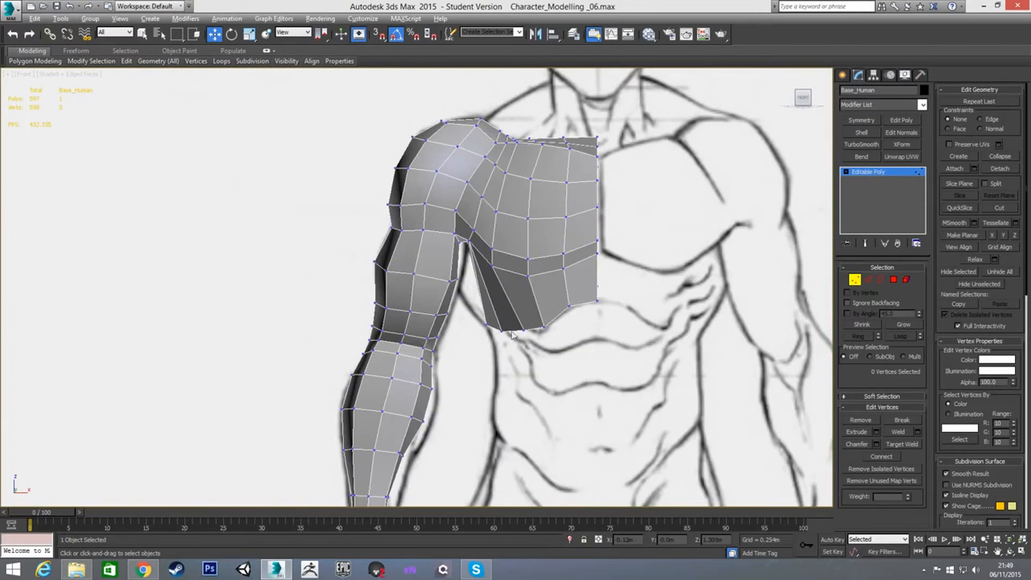
{"action": "middle_click_drag", "start_coordinate": [521, 322], "coordinate": [482, 382], "text": "alt"}
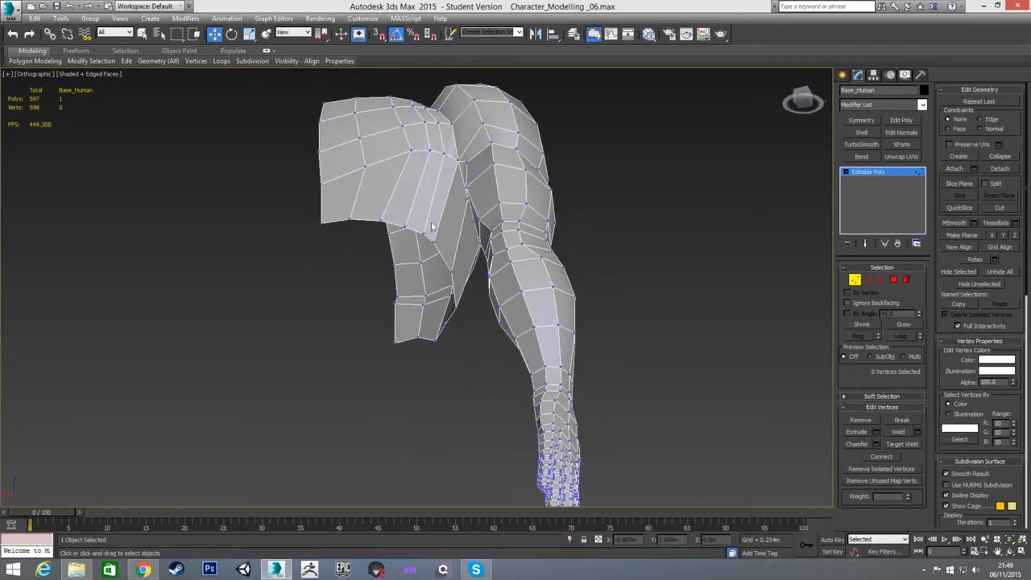
{"action": "key", "text": "2"}
{"action": "double_click", "coordinate": [398, 226]}
{"action": "left_click", "coordinate": [337, 230]}
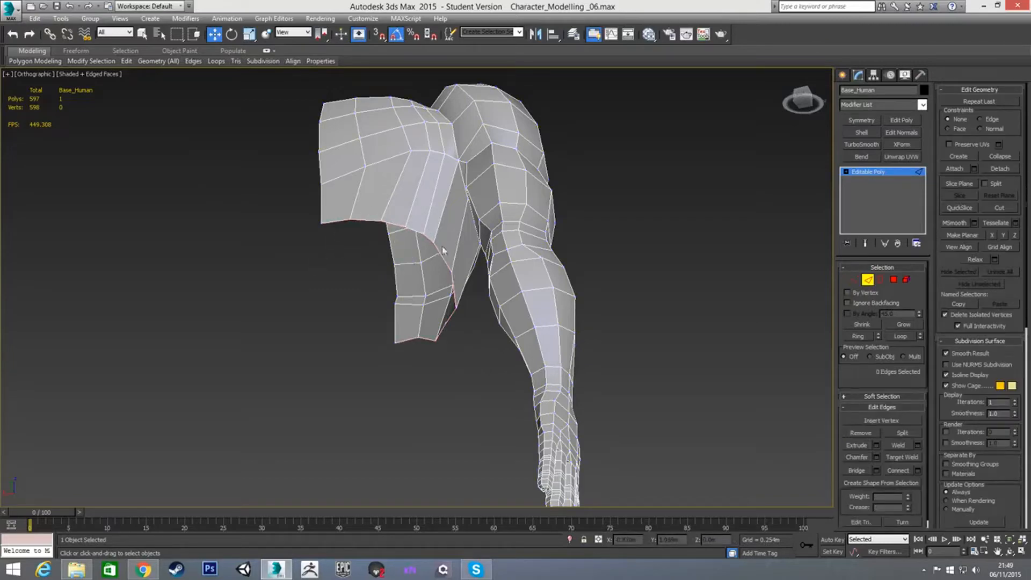
{"action": "middle_click_drag", "start_coordinate": [462, 278], "coordinate": [475, 329], "text": "alt"}
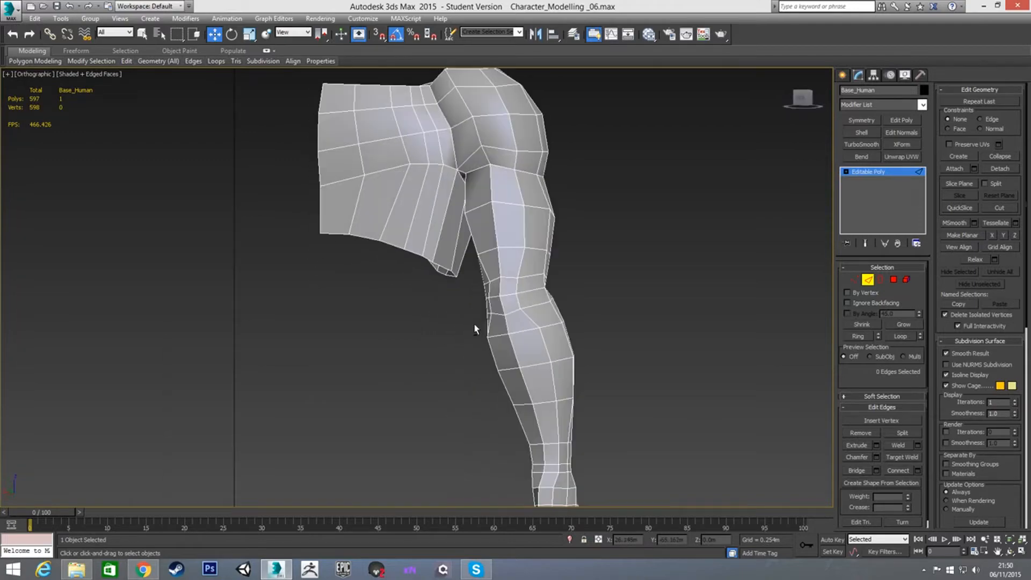
{"action": "middle_click_drag", "start_coordinate": [449, 220], "coordinate": [430, 252], "text": "alt"}
Step: Shift two vertices where the back of the armpit meets the arm towards the back to round out the torso's side
{"action": "key", "text": "1"}
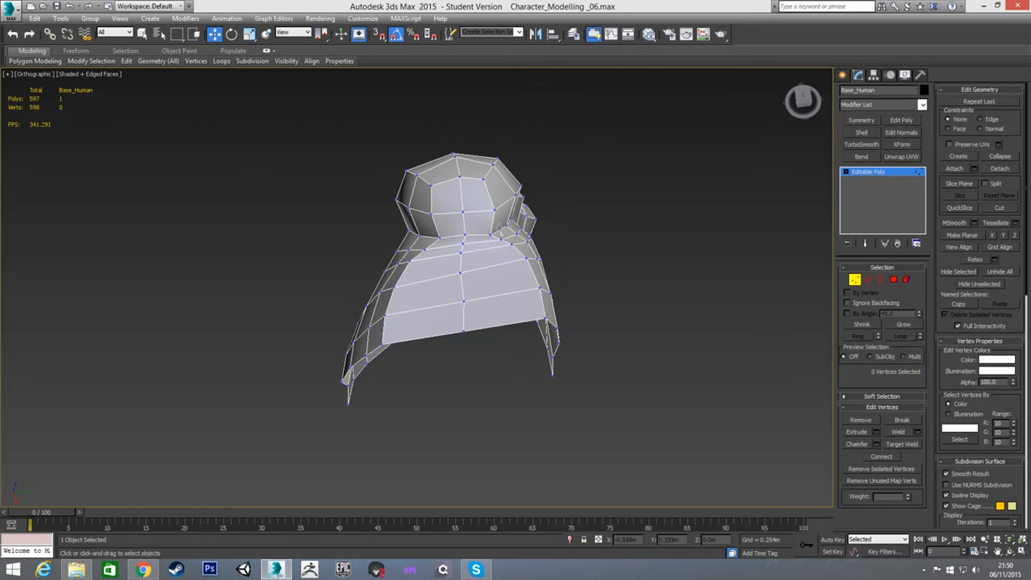
{"action": "scroll", "coordinate": [501, 211], "scroll_direction": "up", "scroll_amount": 5}
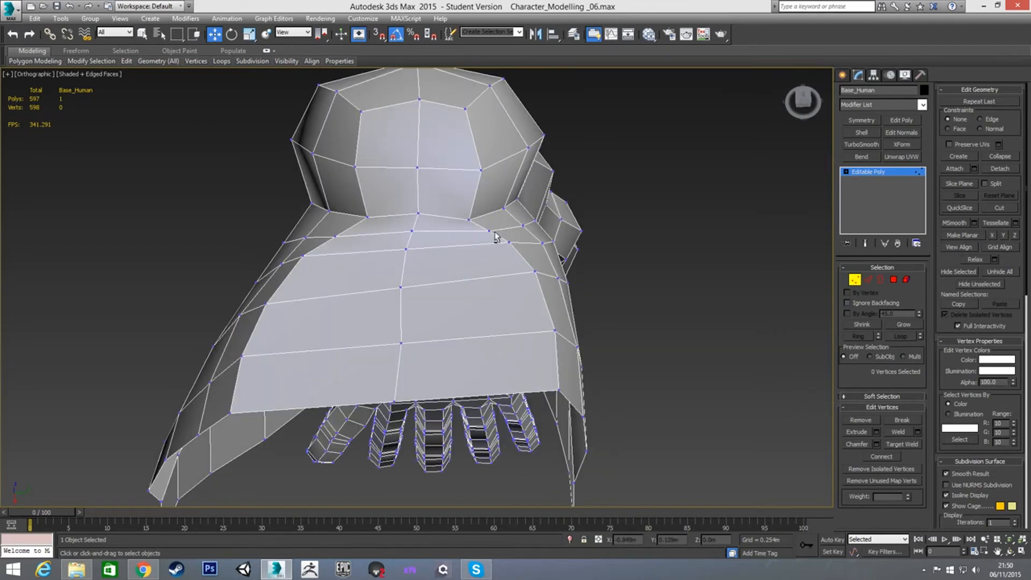
{"action": "middle_click_drag", "start_coordinate": [495, 226], "coordinate": [477, 259]}
{"action": "left_click", "coordinate": [465, 256]}
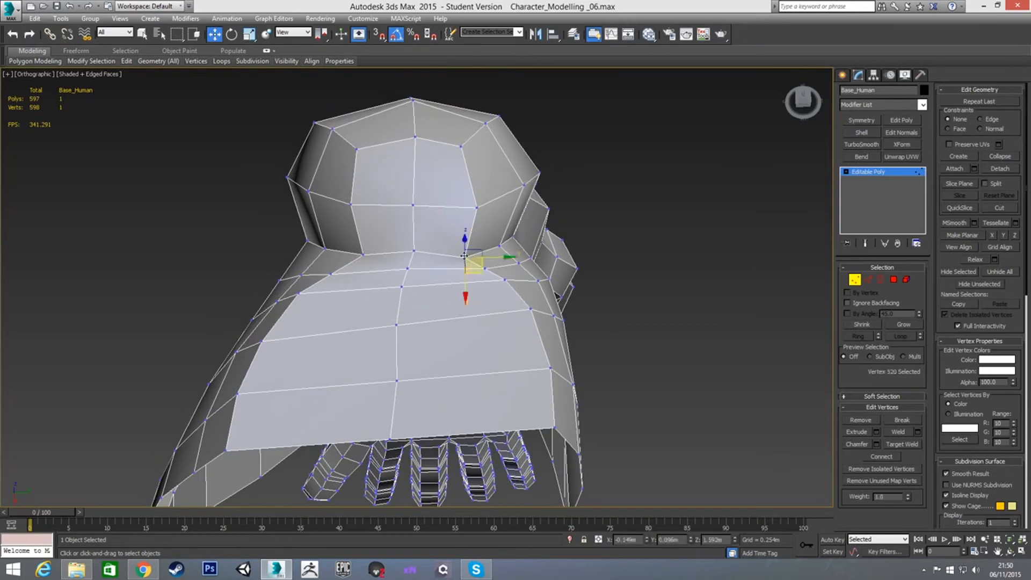
{"action": "left_click_drag", "start_coordinate": [479, 271], "coordinate": [497, 246]}
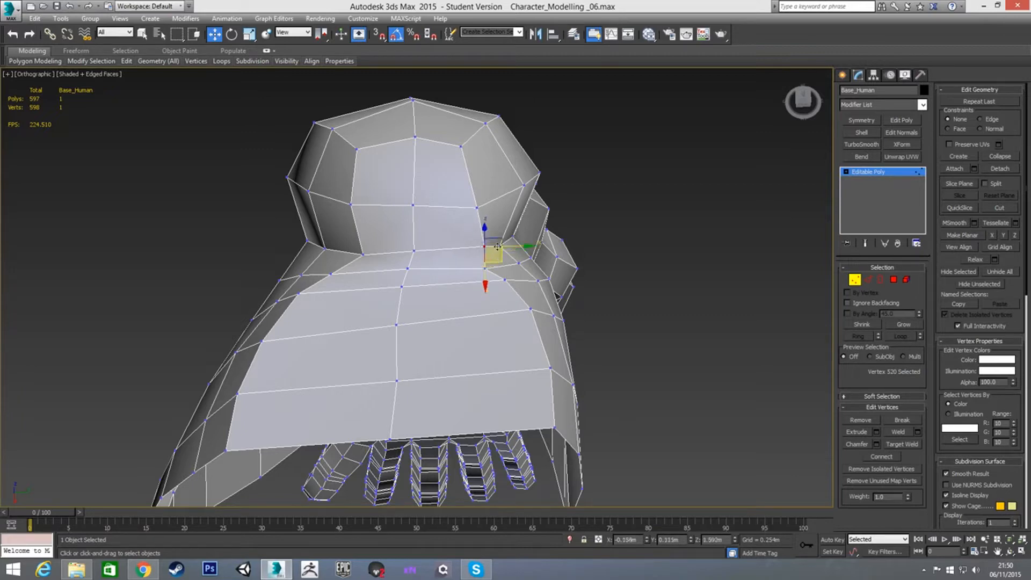
{"action": "mouse_move", "coordinate": [538, 291]}
{"action": "middle_mouse_down", "text": "alt"}
{"action": "mouse_move", "coordinate": [529, 301]}
{"action": "mouse_move", "coordinate": [513, 290]}
{"action": "mouse_move", "coordinate": [536, 302]}
{"action": "middle_mouse_up", "text": "alt"}
{"action": "left_click", "coordinate": [508, 257]}
{"action": "left_click_drag", "start_coordinate": [538, 259], "coordinate": [556, 261]}
Step: Reposition the vertices along the outer back below the armpit to smooth the curve from the side into the back
{"action": "middle_click_drag", "start_coordinate": [546, 281], "coordinate": [543, 394], "text": "alt"}
{"action": "left_click", "coordinate": [544, 278]}
{"action": "left_click", "coordinate": [580, 356]}
{"action": "left_click_drag", "start_coordinate": [554, 367], "coordinate": [539, 369]}
{"action": "middle_click_drag", "start_coordinate": [539, 369], "coordinate": [432, 279], "text": "alt"}
{"action": "left_click", "coordinate": [481, 245]}
{"action": "left_click_drag", "start_coordinate": [456, 252], "coordinate": [444, 239]}
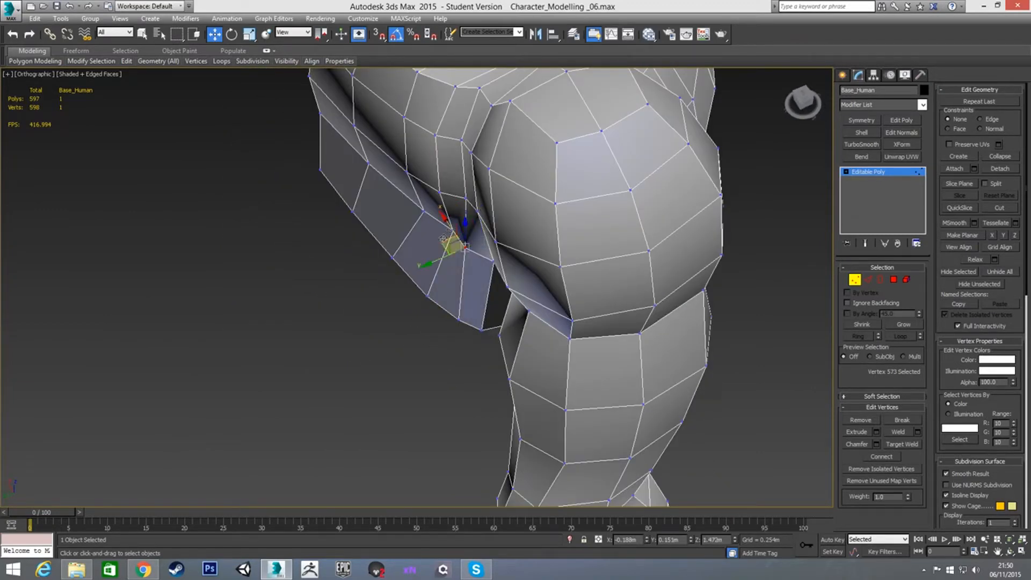
{"action": "left_click", "coordinate": [453, 229]}
{"action": "left_click_drag", "start_coordinate": [425, 244], "coordinate": [396, 224]}
Step: Adjust the depth of the back's lower vertices between the shoulder blade area and the centre line
{"action": "left_click", "coordinate": [423, 212]}
{"action": "middle_click_drag", "start_coordinate": [382, 213], "coordinate": [466, 243]}
{"action": "left_click", "coordinate": [466, 214]}
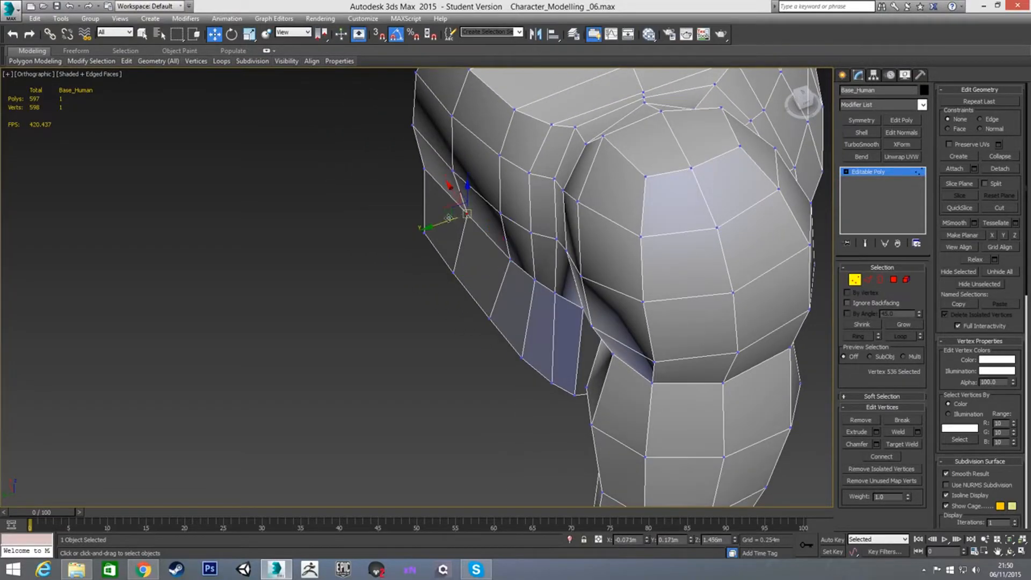
{"action": "middle_click_drag", "start_coordinate": [452, 239], "coordinate": [617, 227], "text": "alt"}
{"action": "middle_click_drag", "start_coordinate": [554, 198], "coordinate": [431, 269], "text": "alt"}
{"action": "left_click", "coordinate": [390, 277]}
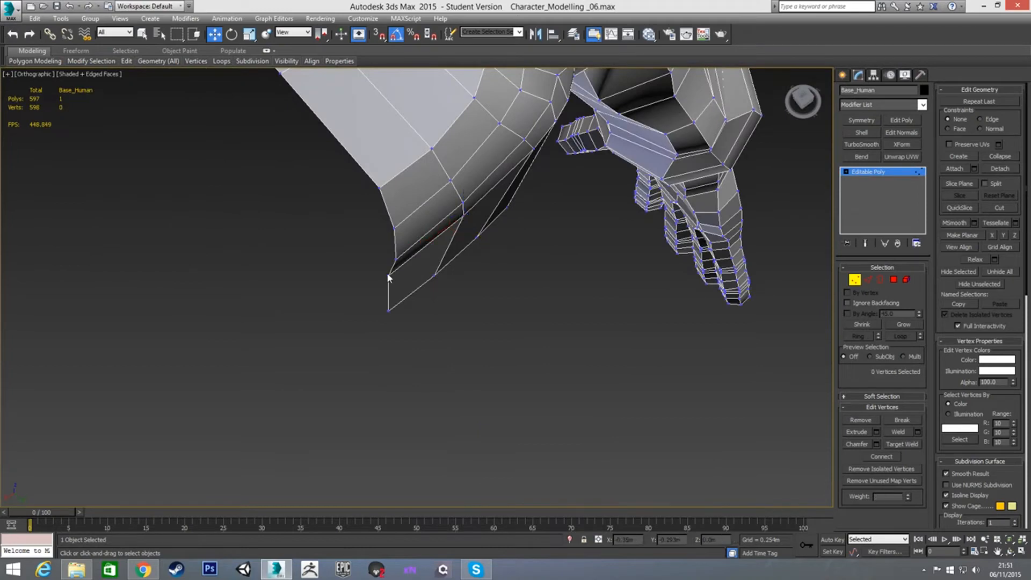
{"action": "left_click", "coordinate": [388, 274]}
{"action": "mouse_move", "coordinate": [388, 275]}
{"action": "middle_mouse_down", "text": "alt"}
{"action": "mouse_move", "coordinate": [391, 328]}
{"action": "mouse_move", "coordinate": [400, 290]}
{"action": "middle_mouse_up", "text": "alt"}
{"action": "left_click_drag", "start_coordinate": [420, 278], "coordinate": [429, 279]}
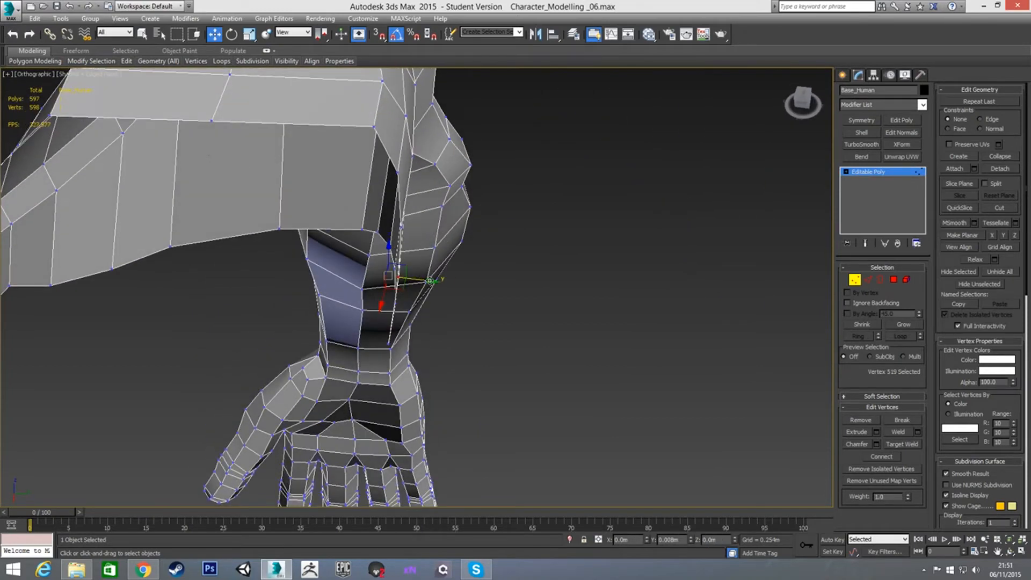
Step: Adjust the depth of the upper back vertices beside the shoulder joint to smooth the surface into the arm
{"action": "middle_click_drag", "start_coordinate": [507, 276], "coordinate": [368, 241], "text": "alt"}
{"action": "middle_click_drag", "start_coordinate": [480, 235], "coordinate": [600, 263], "text": "alt"}
{"action": "left_click", "coordinate": [636, 196]}
{"action": "middle_click_drag", "start_coordinate": [638, 198], "coordinate": [688, 233], "text": "alt"}
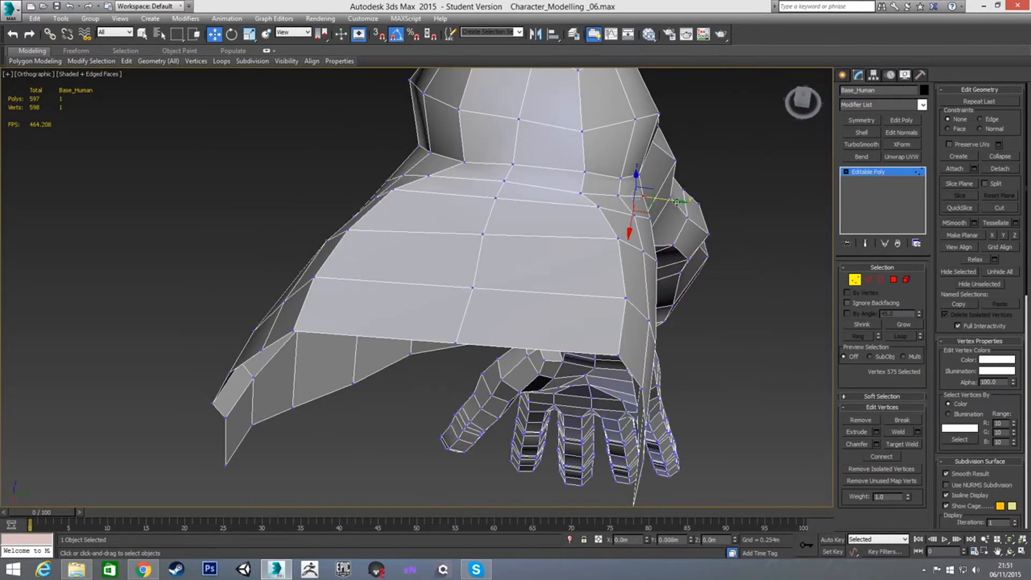
{"action": "left_click", "coordinate": [619, 195]}
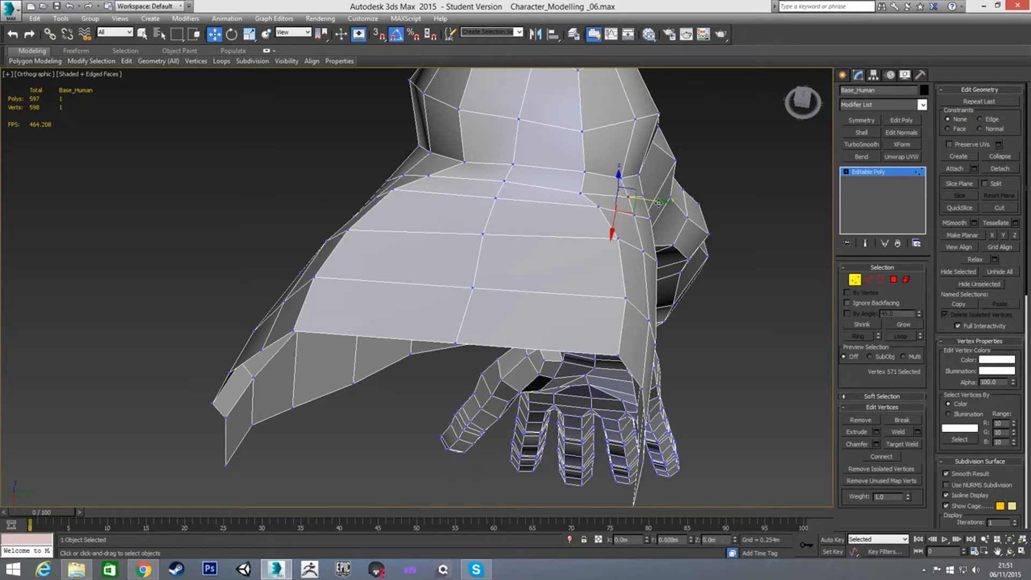
{"action": "left_click", "coordinate": [582, 194]}
{"action": "left_click_drag", "start_coordinate": [619, 199], "coordinate": [627, 201]}
Step: Refine the depth of the vertices behind the shoulder so the upper back curves evenly into the shoulder blade area
{"action": "middle_click_drag", "start_coordinate": [648, 242], "coordinate": [445, 261], "text": "alt"}
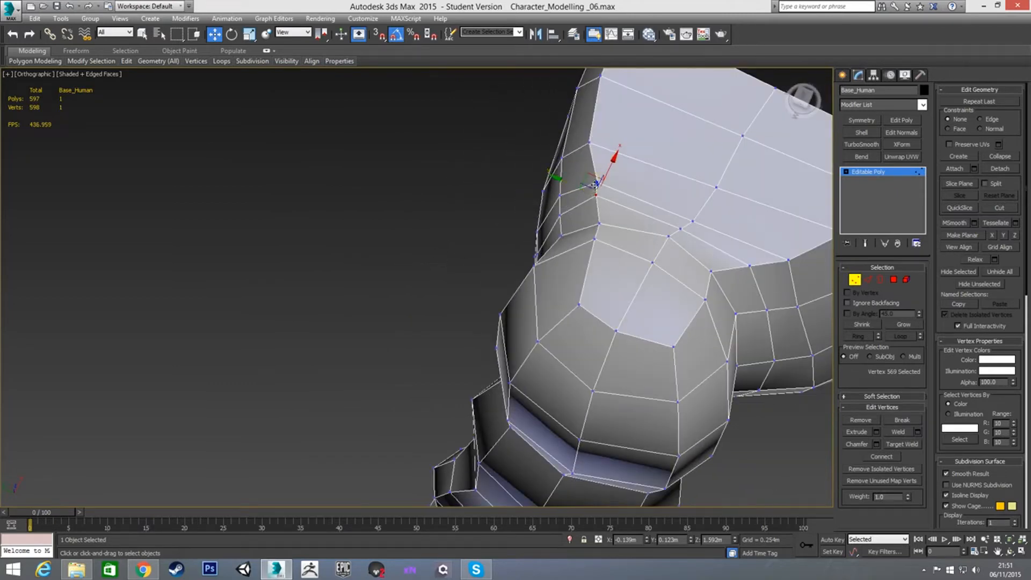
{"action": "left_click_drag", "start_coordinate": [597, 184], "coordinate": [566, 182]}
{"action": "left_click", "coordinate": [596, 196]}
{"action": "left_click", "coordinate": [560, 216]}
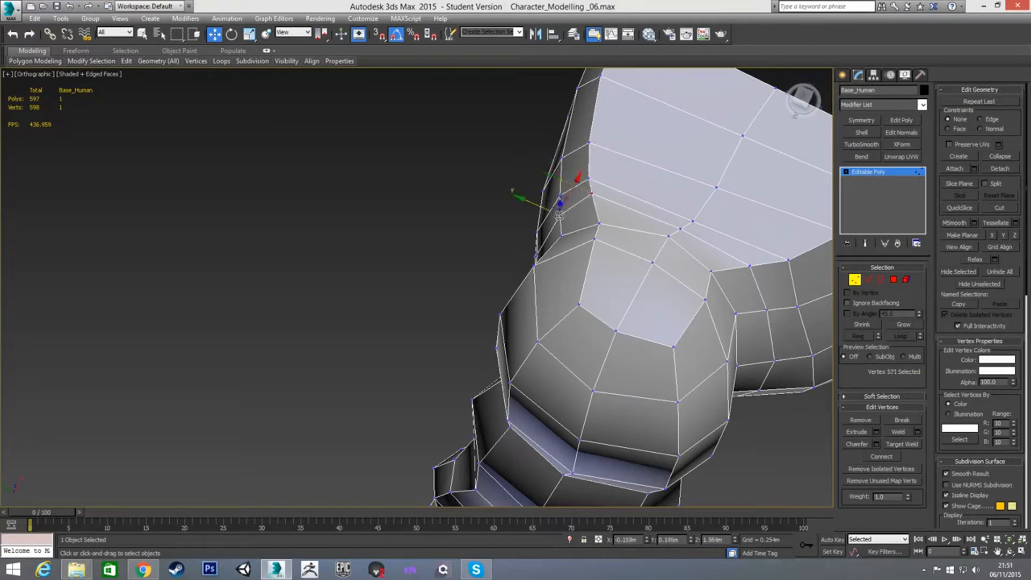
{"action": "middle_click_drag", "start_coordinate": [560, 216], "coordinate": [546, 202], "text": "alt"}
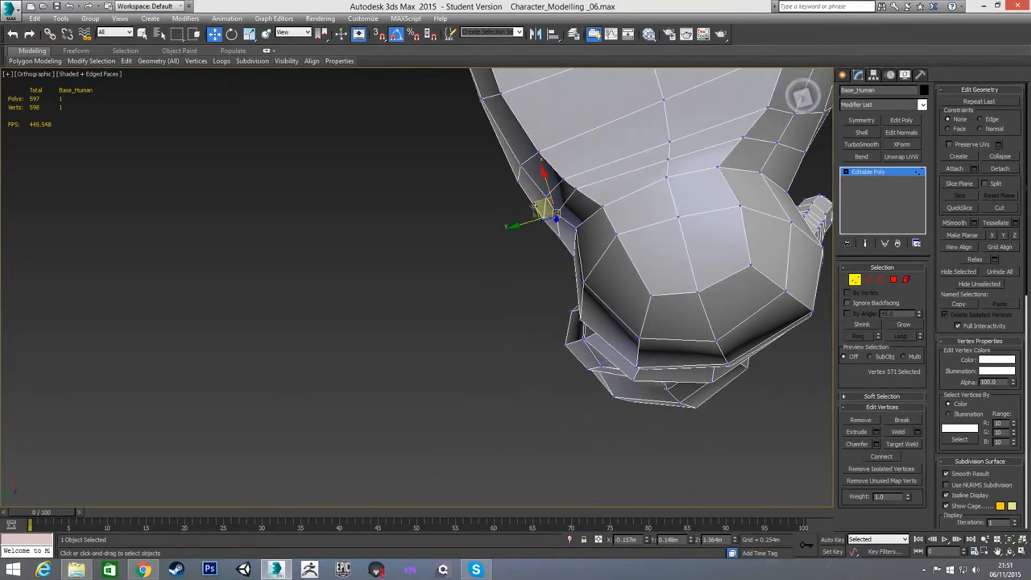
{"action": "left_click", "coordinate": [547, 197]}
{"action": "left_click_drag", "start_coordinate": [523, 204], "coordinate": [517, 206]}
{"action": "mouse_move", "coordinate": [518, 231]}
{"action": "middle_mouse_down", "text": "alt"}
{"action": "mouse_move", "coordinate": [579, 191]}
{"action": "mouse_move", "coordinate": [576, 216]}
{"action": "mouse_move", "coordinate": [579, 168]}
{"action": "mouse_move", "coordinate": [556, 275]}
{"action": "mouse_move", "coordinate": [515, 217]}
{"action": "middle_mouse_up", "text": "alt"}
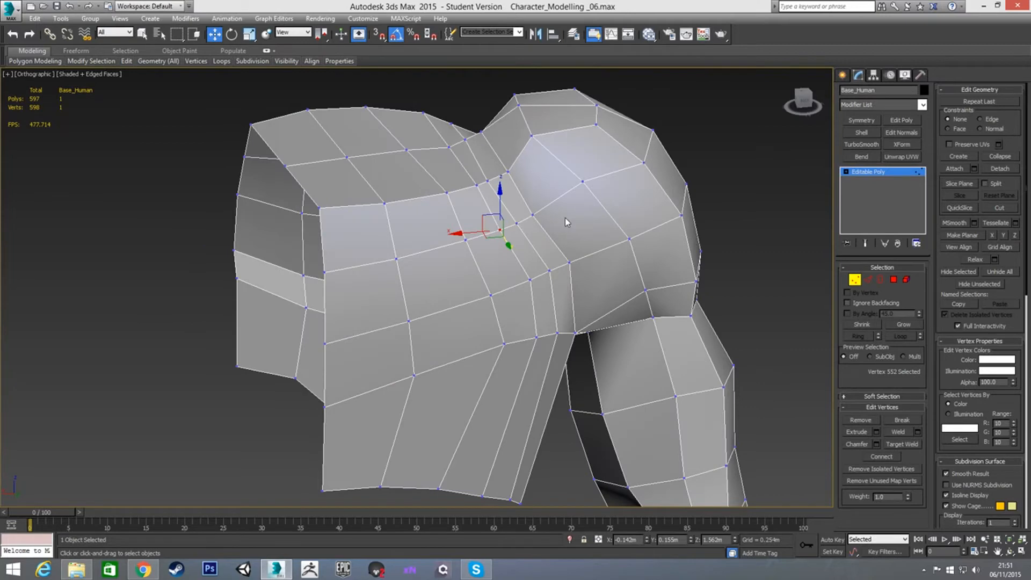
Step: Constrain vertex movement to edges and, in the back view, slide the row below the back's top edge towards the centre line
{"action": "middle_click_drag", "start_coordinate": [661, 203], "coordinate": [484, 245], "text": "alt"}
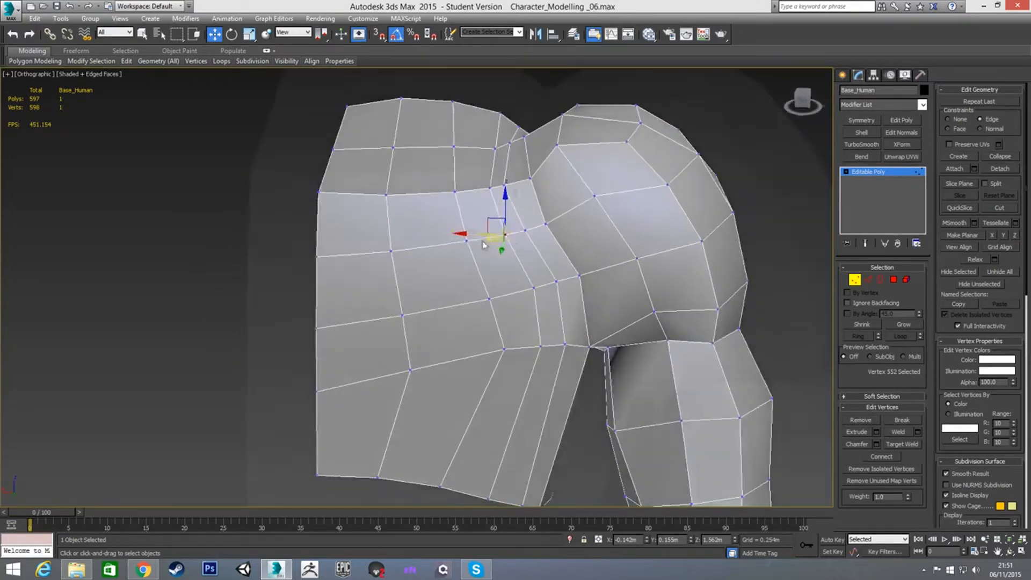
{"action": "scroll", "coordinate": [483, 245], "scroll_direction": "up", "scroll_amount": 2}
{"action": "middle_click_drag", "start_coordinate": [463, 170], "coordinate": [472, 145]}
{"action": "key", "text": "v"}
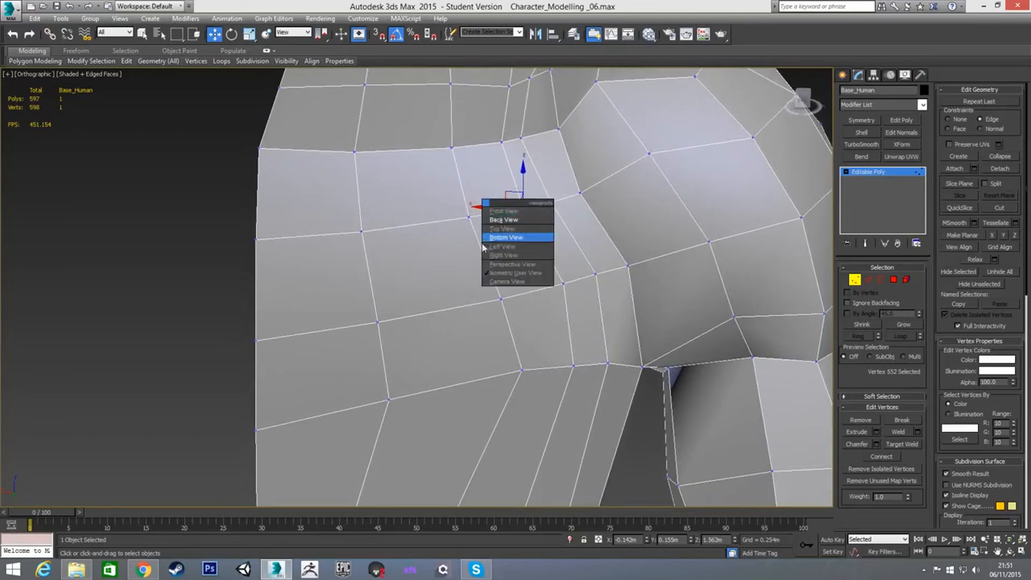
{"action": "left_click", "coordinate": [490, 232]}
{"action": "scroll", "coordinate": [455, 212], "scroll_direction": "up", "scroll_amount": 6}
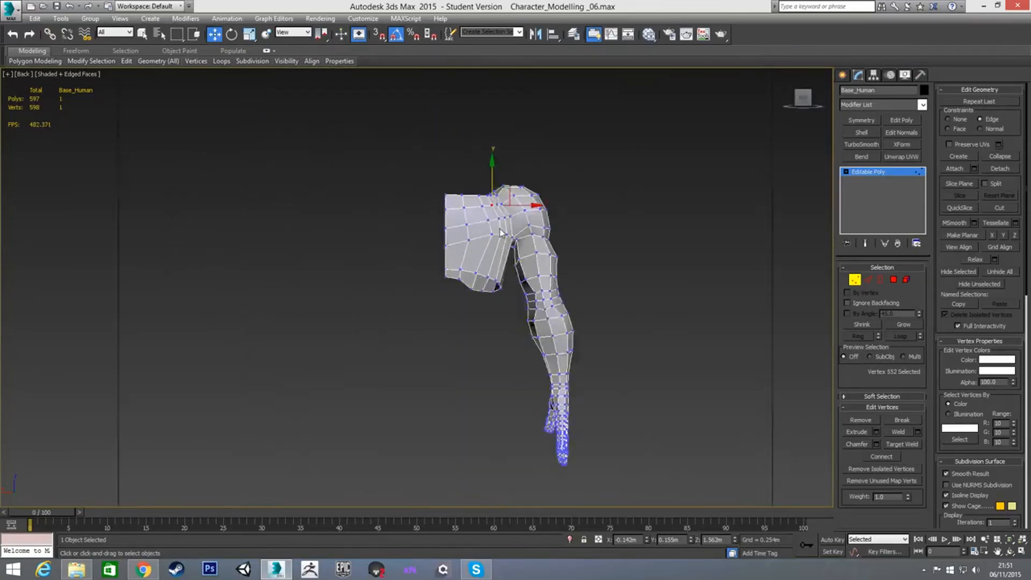
{"action": "left_click", "coordinate": [396, 183]}
{"action": "left_click", "coordinate": [396, 181]}
{"action": "left_click_drag", "start_coordinate": [421, 181], "coordinate": [400, 181]}
{"action": "left_click", "coordinate": [472, 174]}
{"action": "mouse_move", "coordinate": [498, 176]}
{"action": "left_mouse_down"}
{"action": "mouse_move", "coordinate": [457, 185]}
{"action": "mouse_move", "coordinate": [483, 172]}
{"action": "left_mouse_up"}
{"action": "left_click", "coordinate": [508, 169]}
{"action": "left_click", "coordinate": [527, 168]}
{"action": "left_click_drag", "start_coordinate": [551, 169], "coordinate": [542, 170]}
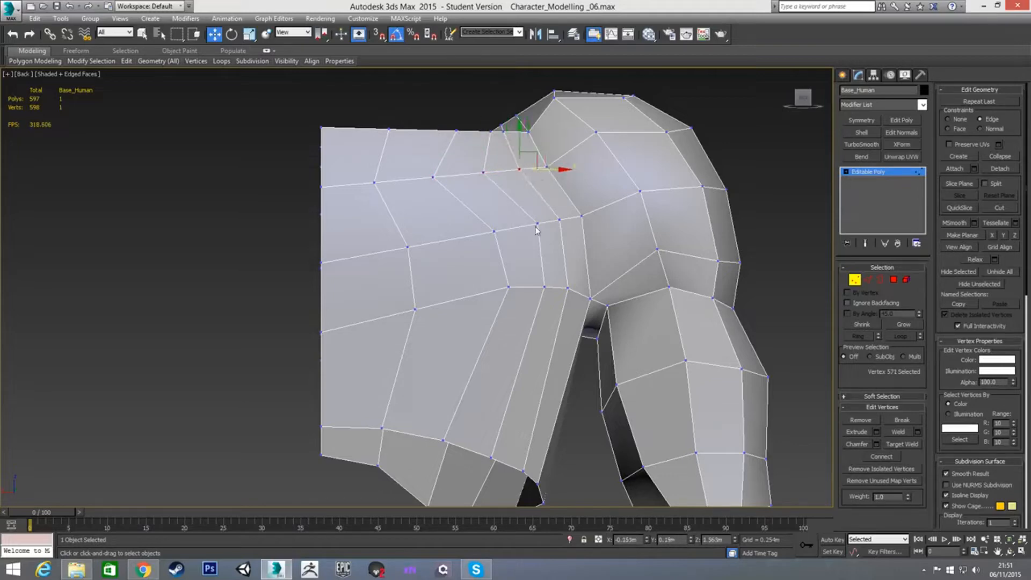
Step: Slide the vertices of the row across the middle of the shoulder blade towards the spine to even out their spacing
{"action": "left_click", "coordinate": [408, 247]}
{"action": "left_click_drag", "start_coordinate": [433, 246], "coordinate": [406, 248]}
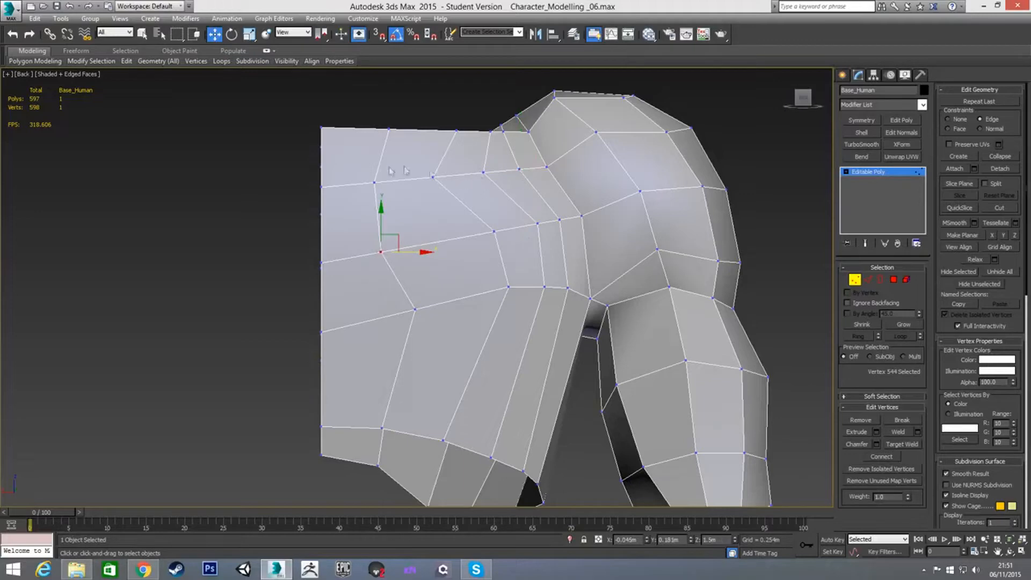
{"action": "left_click", "coordinate": [496, 232]}
{"action": "left_click_drag", "start_coordinate": [525, 231], "coordinate": [555, 232]}
{"action": "left_click", "coordinate": [538, 223]}
{"action": "left_click", "coordinate": [560, 220]}
{"action": "left_click", "coordinate": [582, 218]}
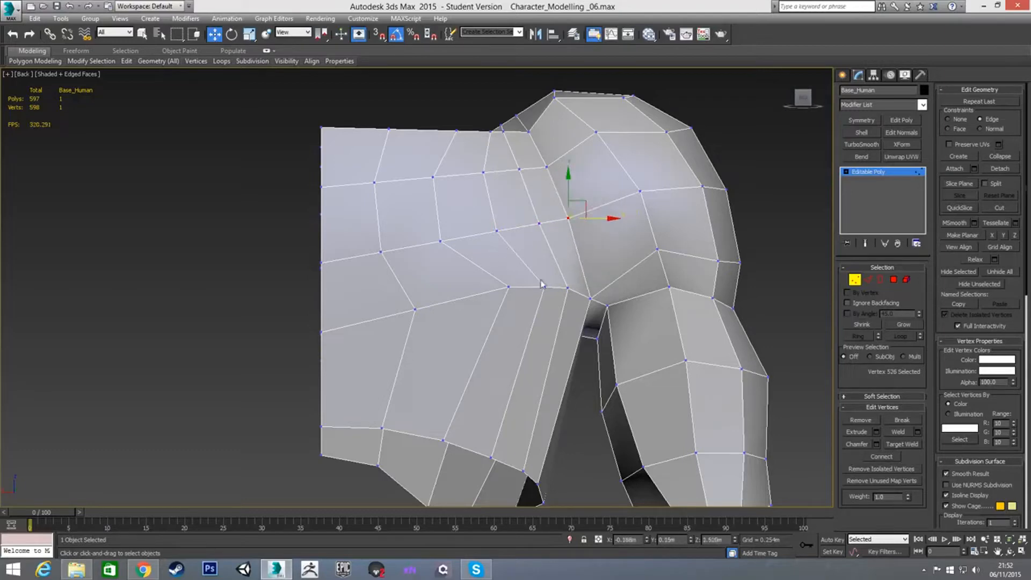
Step: Slide the armpit-level row of back vertices along their edges towards the spine to straighten the vertical edge loops
{"action": "left_click", "coordinate": [510, 288]}
{"action": "left_click_drag", "start_coordinate": [535, 288], "coordinate": [457, 314]}
{"action": "left_click", "coordinate": [415, 311]}
{"action": "left_click", "coordinate": [543, 289]}
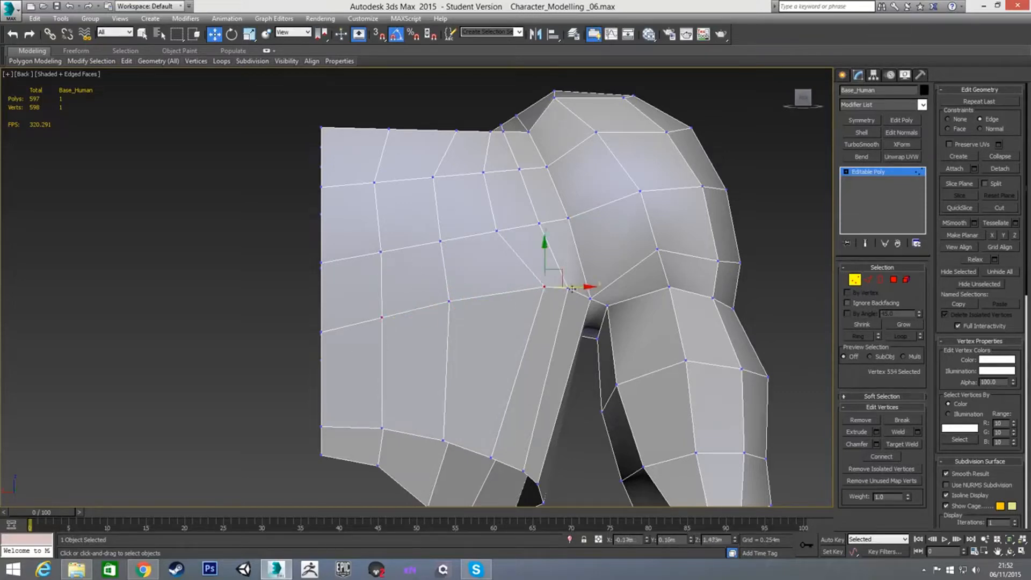
{"action": "left_click_drag", "start_coordinate": [544, 289], "coordinate": [577, 288]}
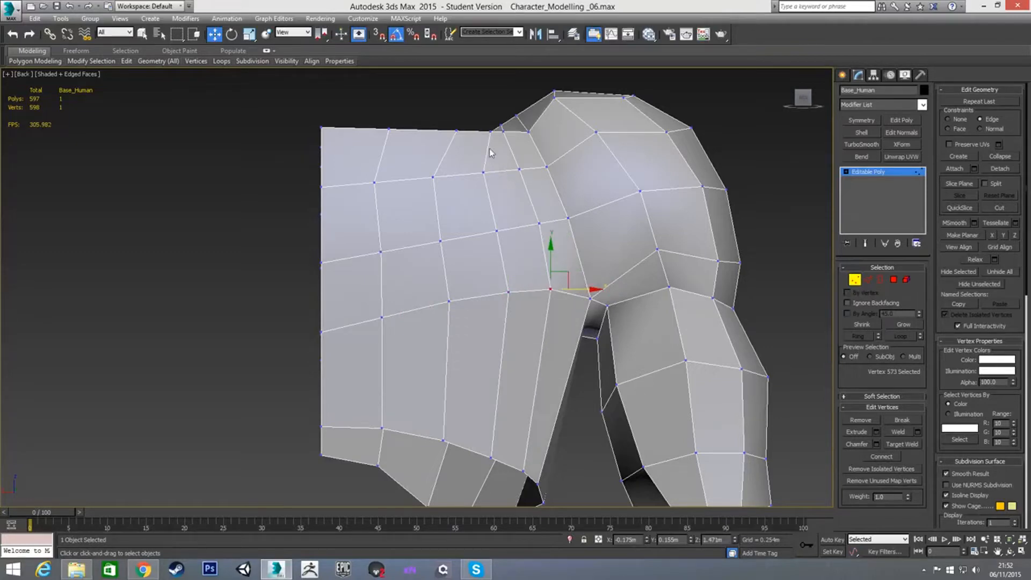
Step: Slide the vertices along the top edge of the upper back sideways to space them more evenly
{"action": "left_click", "coordinate": [489, 131]}
{"action": "left_click_drag", "start_coordinate": [501, 131], "coordinate": [372, 128]}
{"action": "left_click", "coordinate": [456, 130]}
{"action": "left_click", "coordinate": [389, 129]}
Step: Slide the upper and middle vertices of the chest column beside the shoulder toward the body's centre
{"action": "mouse_move", "coordinate": [477, 181]}
{"action": "middle_mouse_down", "text": "alt"}
{"action": "mouse_move", "coordinate": [501, 249]}
{"action": "mouse_move", "coordinate": [533, 226]}
{"action": "mouse_move", "coordinate": [459, 341]}
{"action": "mouse_move", "coordinate": [562, 196]}
{"action": "mouse_move", "coordinate": [520, 256]}
{"action": "middle_mouse_up", "text": "alt"}
{"action": "scroll", "coordinate": [569, 227], "scroll_direction": "up", "scroll_amount": 3}
{"action": "scroll", "coordinate": [503, 203], "scroll_direction": "up", "scroll_amount": 2}
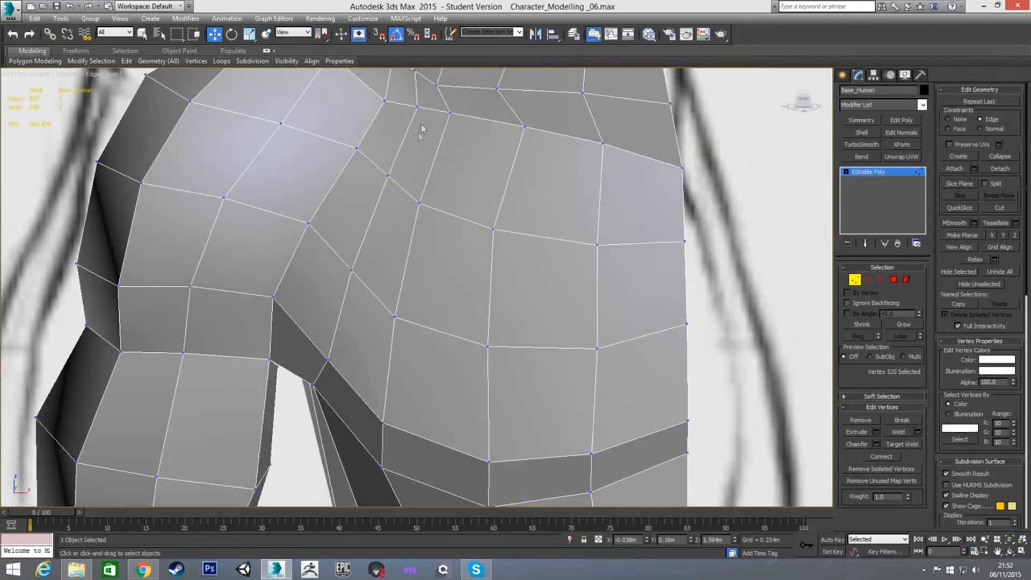
{"action": "left_click", "coordinate": [450, 112]}
{"action": "left_click_drag", "start_coordinate": [481, 110], "coordinate": [498, 114]}
{"action": "left_click", "coordinate": [421, 204]}
{"action": "left_click_drag", "start_coordinate": [420, 205], "coordinate": [421, 323]}
{"action": "left_click", "coordinate": [396, 318]}
{"action": "middle_click_drag", "start_coordinate": [421, 324], "coordinate": [448, 237]}
Step: In the front view, move the two lower-chest vertices of the column nearest the armpit toward the centre
{"action": "left_click", "coordinate": [413, 342]}
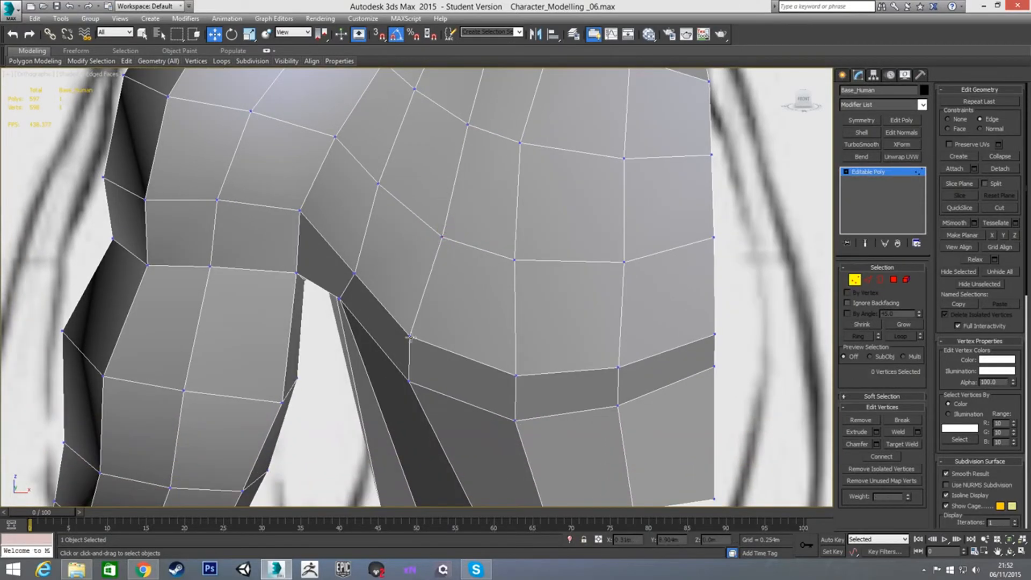
{"action": "key", "text": "f"}
{"action": "left_click", "coordinate": [435, 264]}
{"action": "left_click_drag", "start_coordinate": [463, 265], "coordinate": [477, 264]}
{"action": "left_click", "coordinate": [437, 297]}
{"action": "left_click_drag", "start_coordinate": [463, 298], "coordinate": [544, 314]}
Step: Shift the vertices of the middle chest column toward the centre, from below the chest fold up to the upper chest
{"action": "left_click", "coordinate": [508, 317]}
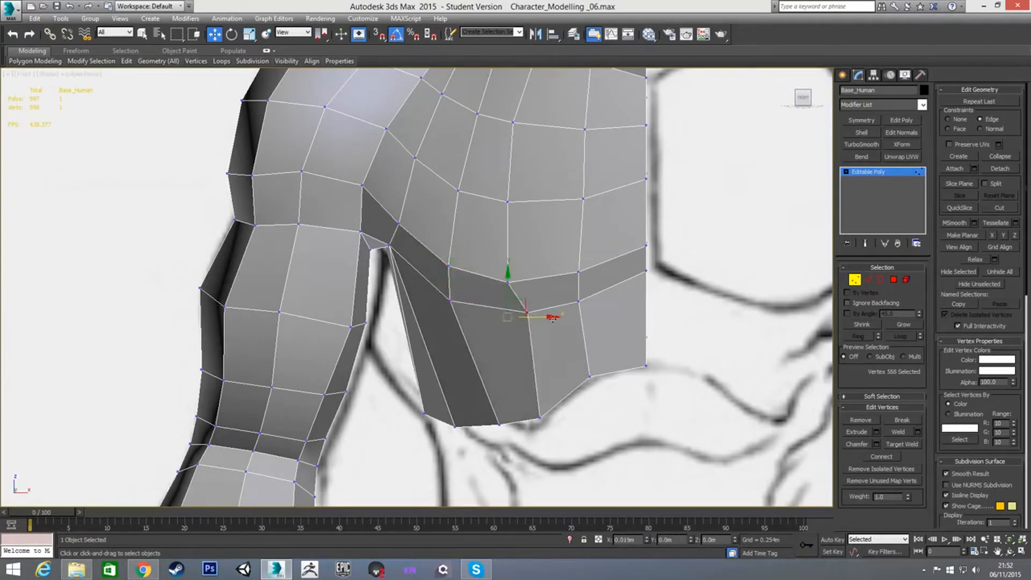
{"action": "left_click", "coordinate": [508, 282]}
{"action": "left_click_drag", "start_coordinate": [524, 286], "coordinate": [539, 283]}
{"action": "left_click", "coordinate": [507, 202]}
{"action": "left_click_drag", "start_coordinate": [529, 203], "coordinate": [546, 203]}
{"action": "left_click", "coordinate": [513, 122]}
{"action": "left_click_drag", "start_coordinate": [536, 124], "coordinate": [546, 125]}
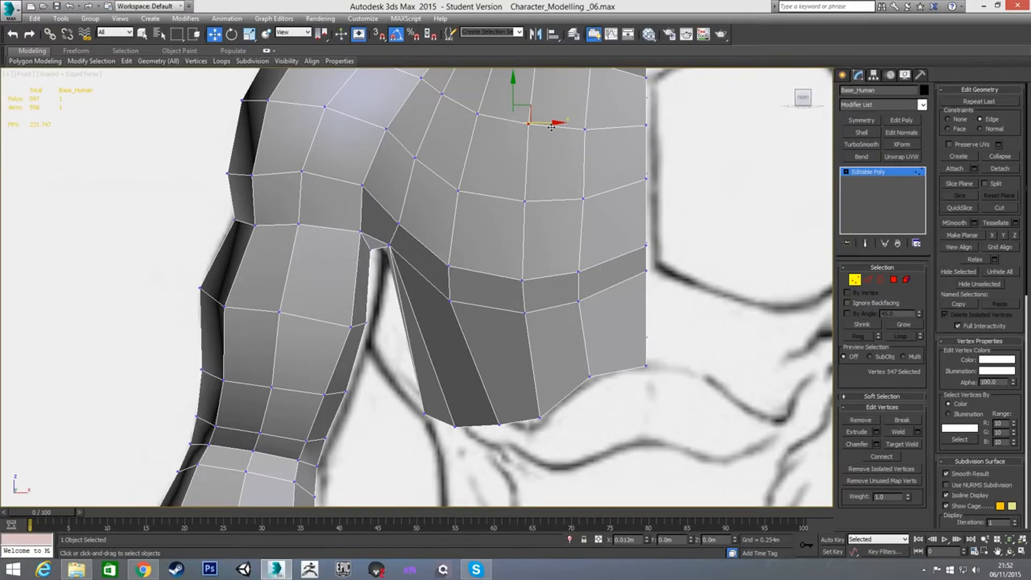
{"action": "middle_click_drag", "start_coordinate": [545, 76], "coordinate": [498, 159]}
{"action": "left_click", "coordinate": [488, 136]}
{"action": "left_click_drag", "start_coordinate": [515, 137], "coordinate": [521, 139]}
Step: Shift the vertices of the chest column beside the centre line inward, from the upper chest down to the chest fold
{"action": "left_click", "coordinate": [535, 211]}
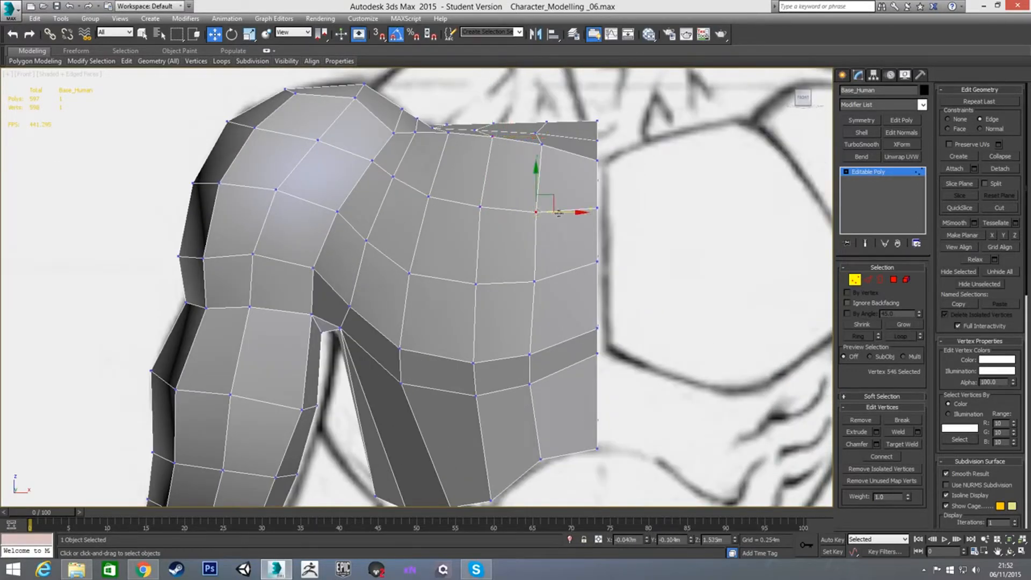
{"action": "left_click_drag", "start_coordinate": [534, 153], "coordinate": [552, 148]}
{"action": "left_click", "coordinate": [541, 145]}
{"action": "left_click", "coordinate": [536, 281]}
{"action": "left_click_drag", "start_coordinate": [536, 283], "coordinate": [543, 280]}
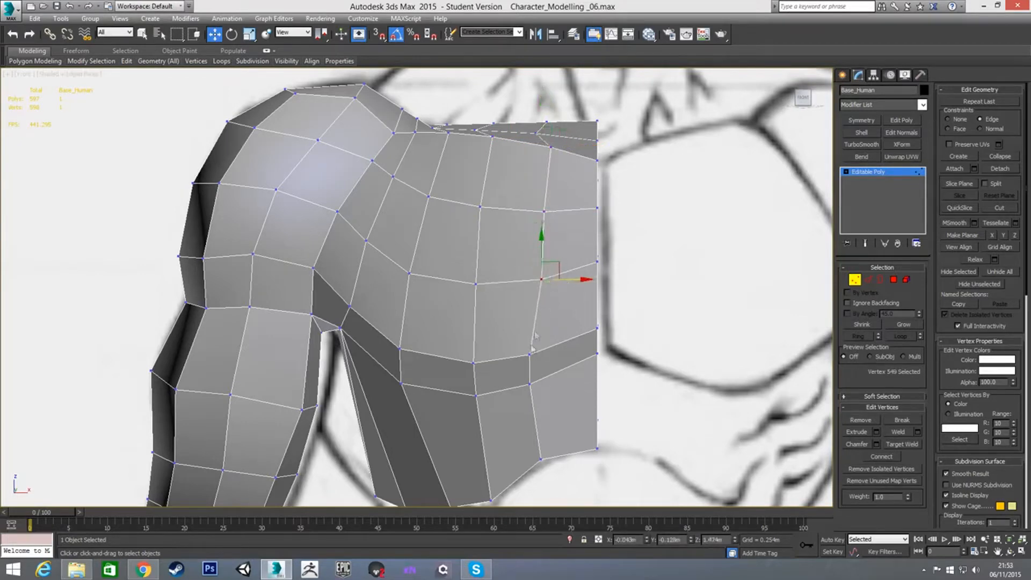
{"action": "left_click", "coordinate": [530, 354]}
{"action": "left_click_drag", "start_coordinate": [531, 354], "coordinate": [571, 381]}
{"action": "left_click", "coordinate": [528, 384]}
Step: Move the bottom-edge vertex of the torso column beside the centre line toward the centre
{"action": "middle_click_drag", "start_coordinate": [552, 367], "coordinate": [559, 292]}
{"action": "scroll", "coordinate": [560, 291], "scroll_direction": "up", "scroll_amount": 2}
{"action": "key", "text": "alt+x"}
{"action": "left_click", "coordinate": [547, 422]}
{"action": "left_click_drag", "start_coordinate": [568, 422], "coordinate": [579, 421]}
{"action": "middle_click_drag", "start_coordinate": [529, 363], "coordinate": [590, 326]}
{"action": "scroll", "coordinate": [590, 327], "scroll_direction": "down", "scroll_amount": 2}
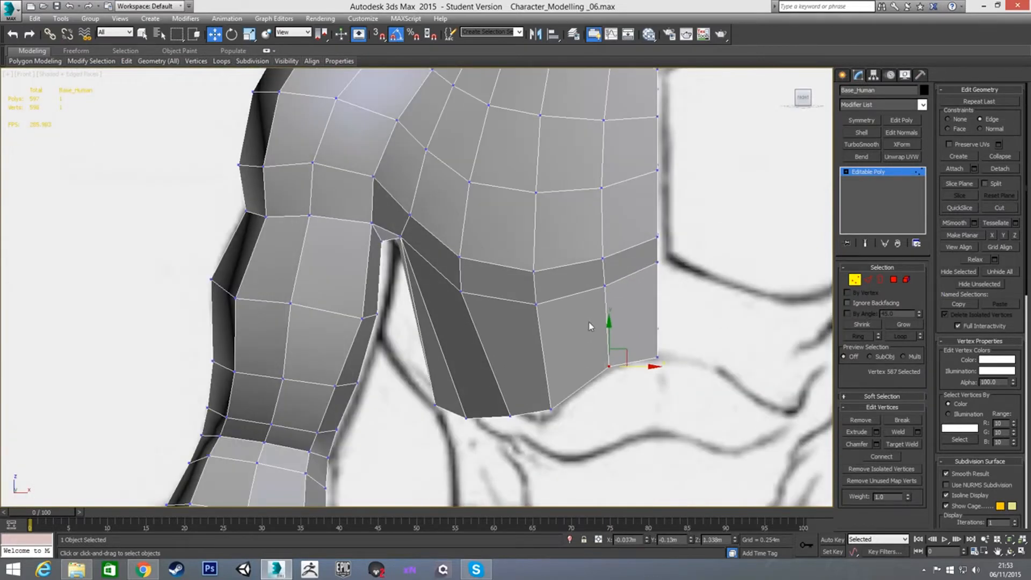
Step: Move the two bottom-edge vertices of the torso below the armpit sideways toward the outer side in the front view
{"action": "scroll", "coordinate": [498, 337], "scroll_direction": "down", "scroll_amount": 3}
{"action": "scroll", "coordinate": [499, 379], "scroll_direction": "up", "scroll_amount": 3}
{"action": "left_click", "coordinate": [508, 370]}
{"action": "left_click_drag", "start_coordinate": [534, 371], "coordinate": [516, 373]}
{"action": "left_click", "coordinate": [464, 371]}
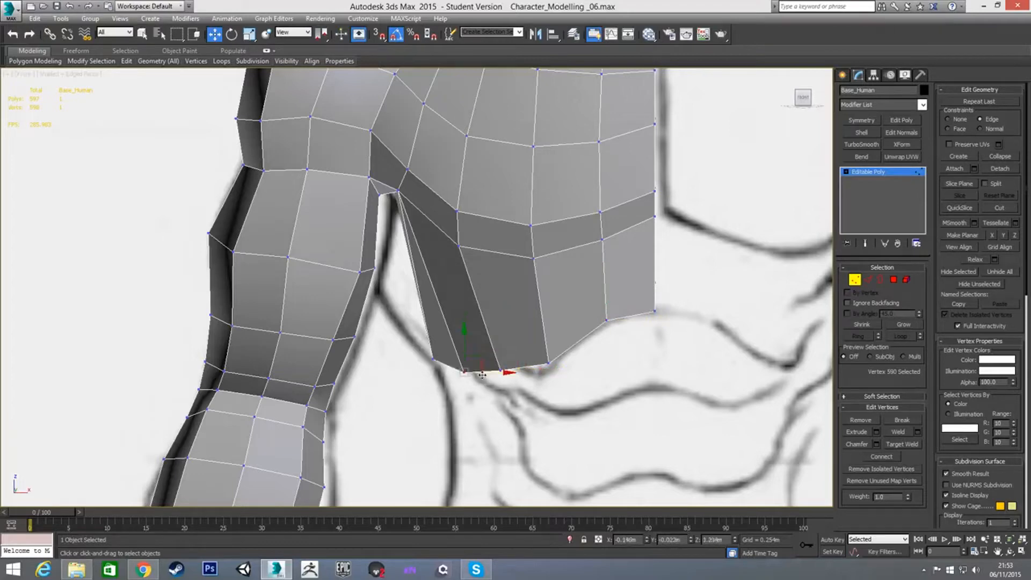
{"action": "left_click_drag", "start_coordinate": [490, 371], "coordinate": [478, 371]}
Step: From beneath the torso, reposition the front bottom-edge vertices near the armpit to round the rib cage's outline
{"action": "middle_click_drag", "start_coordinate": [473, 365], "coordinate": [513, 335], "text": "alt"}
{"action": "left_click", "coordinate": [506, 338]}
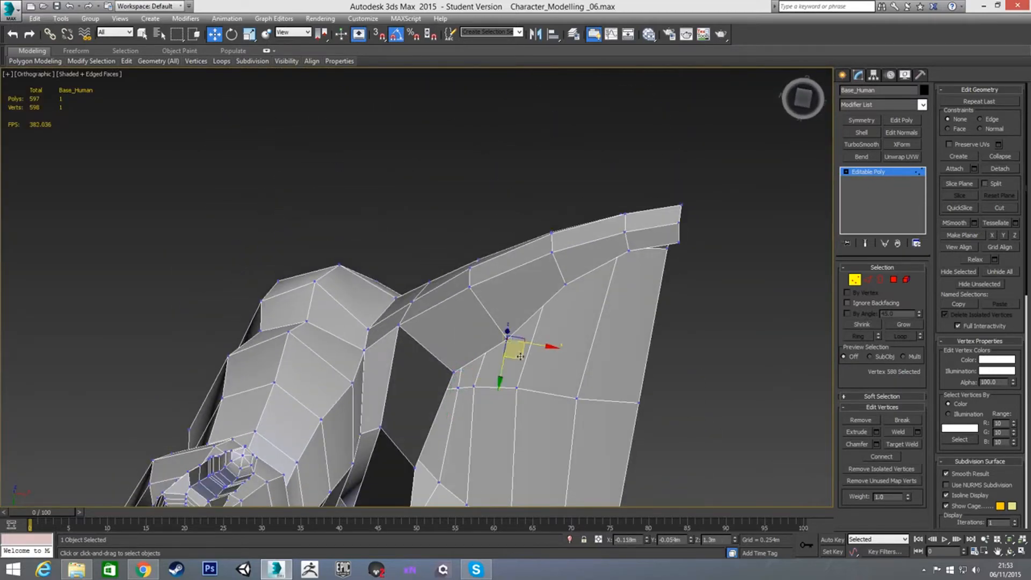
{"action": "left_click_drag", "start_coordinate": [515, 350], "coordinate": [509, 339]}
{"action": "middle_click_drag", "start_coordinate": [519, 302], "coordinate": [476, 203], "text": "alt"}
{"action": "left_click", "coordinate": [466, 147]}
{"action": "left_click_drag", "start_coordinate": [479, 162], "coordinate": [462, 169]}
Step: Reposition the side and rear bottom-edge vertices of the torso below the armpit to smooth the rib cage's curve
{"action": "middle_click_drag", "start_coordinate": [475, 240], "coordinate": [462, 237], "text": "alt"}
{"action": "left_click", "coordinate": [441, 254]}
{"action": "left_click", "coordinate": [467, 258]}
{"action": "left_click", "coordinate": [441, 253]}
{"action": "left_click_drag", "start_coordinate": [471, 253], "coordinate": [454, 254]}
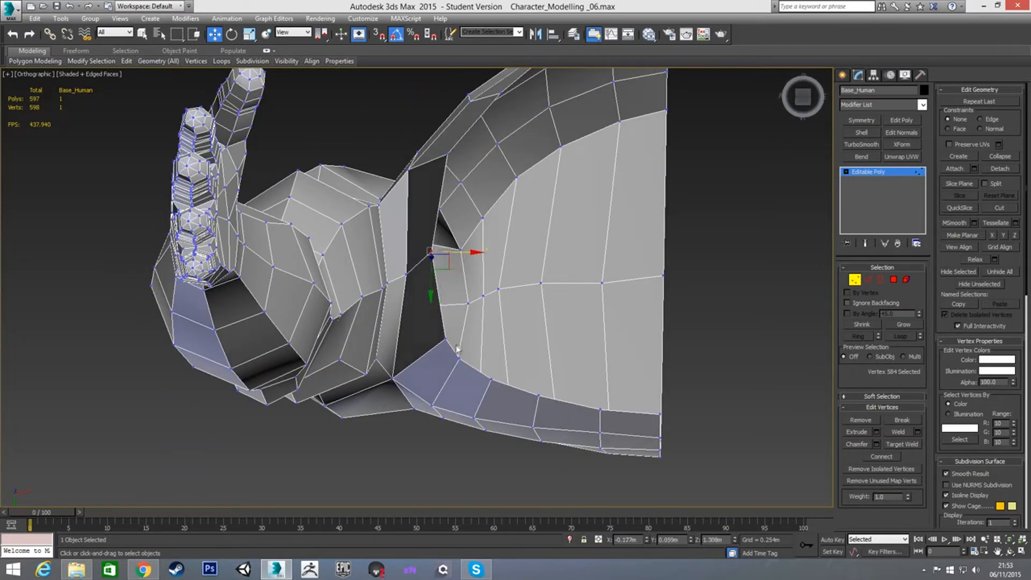
{"action": "left_click", "coordinate": [445, 340]}
{"action": "middle_click_drag", "start_coordinate": [445, 340], "coordinate": [465, 350], "text": "alt"}
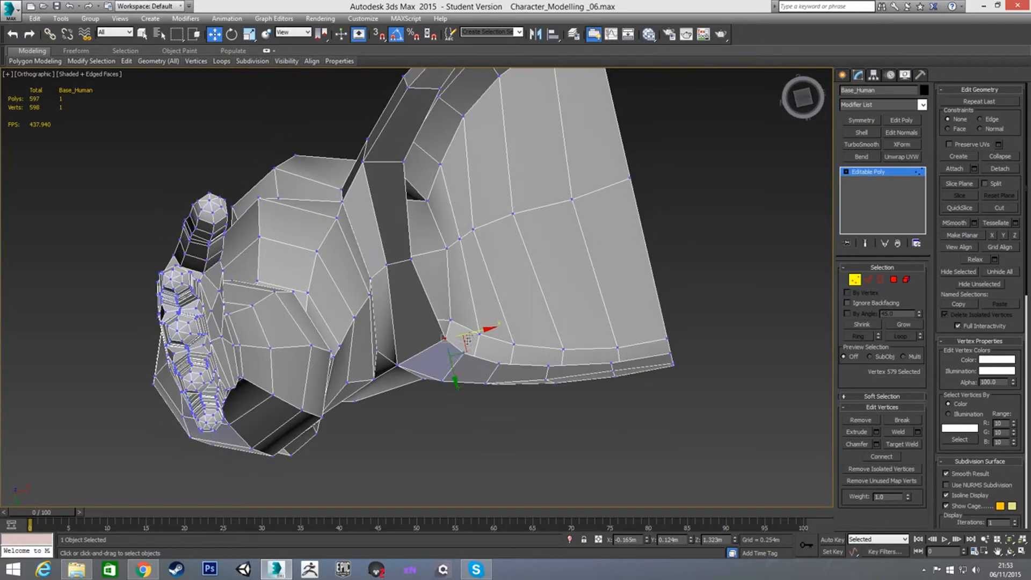
{"action": "middle_click_drag", "start_coordinate": [479, 274], "coordinate": [475, 252], "text": "alt"}
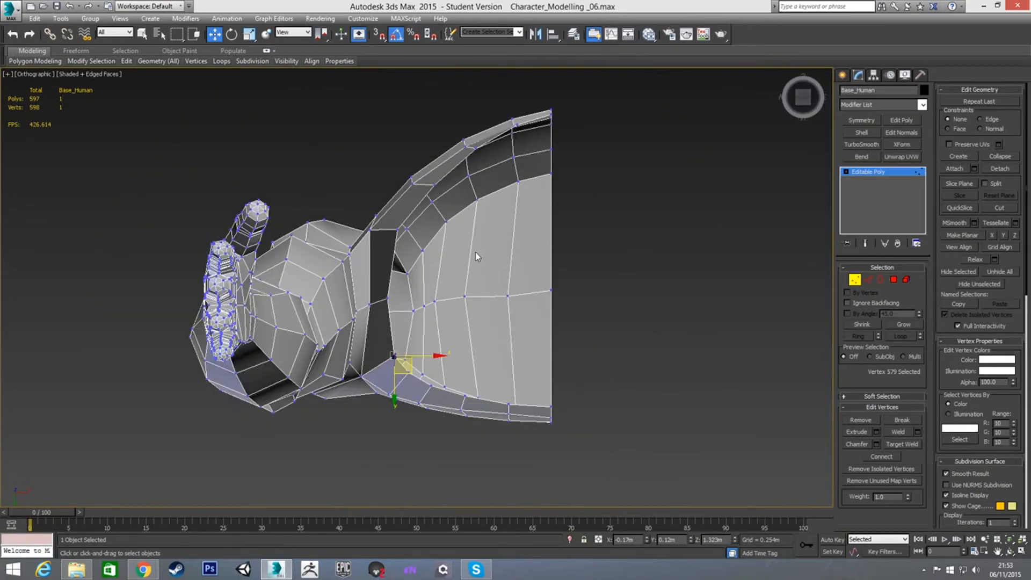
Step: In the left view, make the mesh see-through and move the front bottom-edge torso vertices forward to match the reference drawing
{"action": "key", "text": "l"}
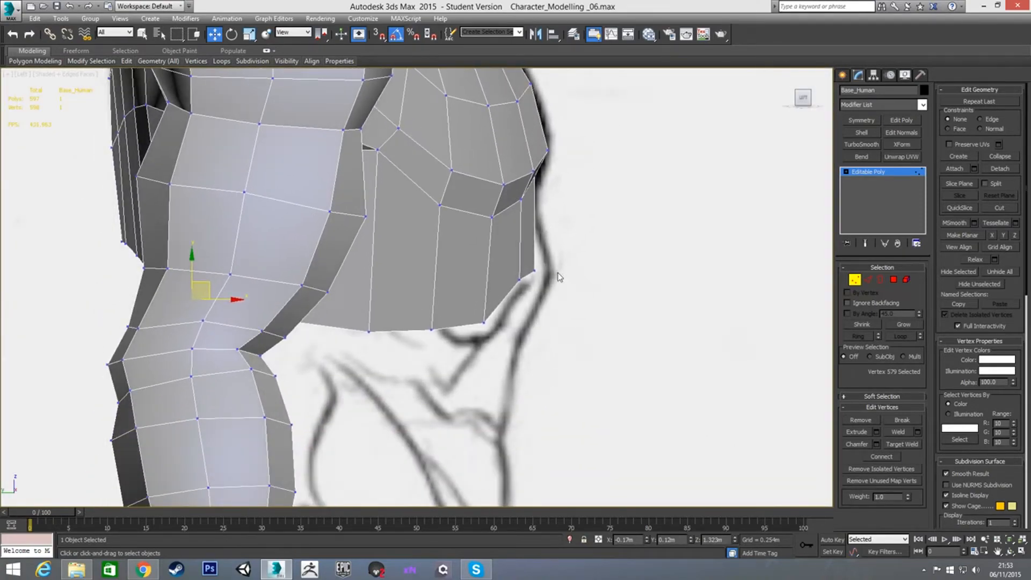
{"action": "scroll", "coordinate": [557, 271], "scroll_direction": "up", "scroll_amount": 1}
{"action": "left_click", "coordinate": [556, 256]}
{"action": "scroll", "coordinate": [556, 256], "scroll_direction": "down", "scroll_amount": 2}
{"action": "key", "text": "alt+x"}
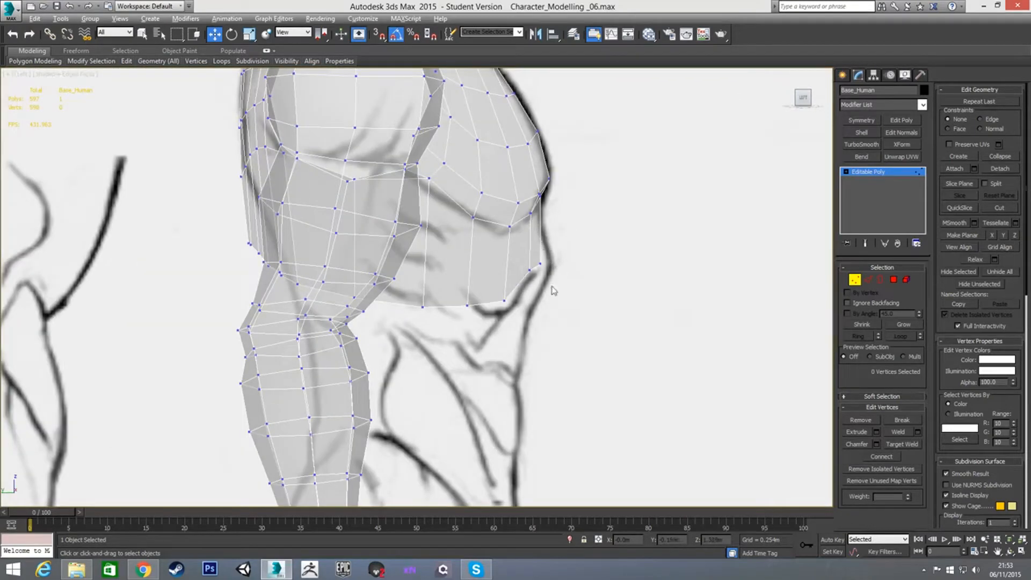
{"action": "left_click_drag", "start_coordinate": [528, 257], "coordinate": [567, 270]}
{"action": "left_click", "coordinate": [503, 294]}
{"action": "left_click_drag", "start_coordinate": [496, 286], "coordinate": [537, 302]}
{"action": "left_click_drag", "start_coordinate": [456, 297], "coordinate": [504, 306]}
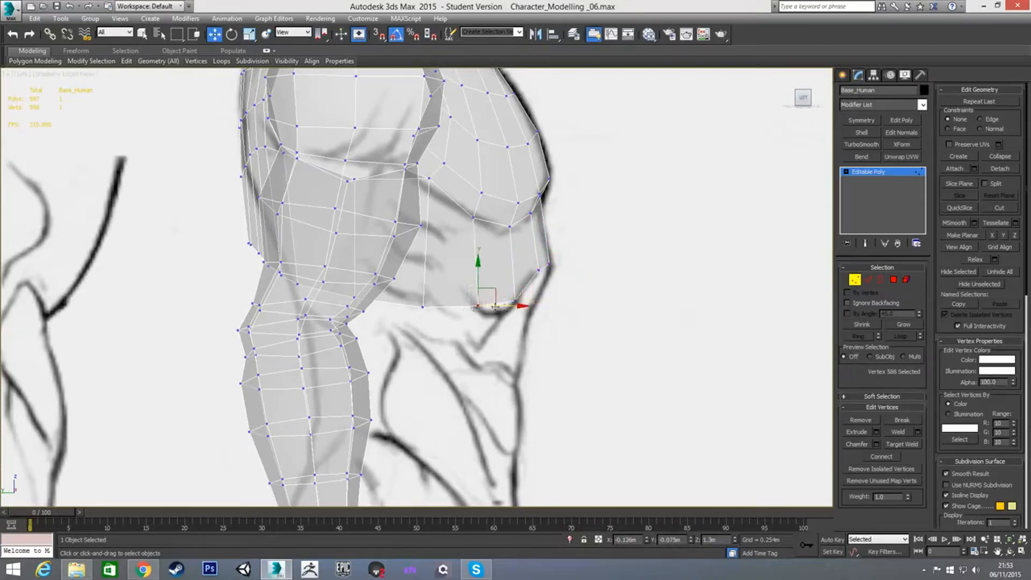
{"action": "left_click_drag", "start_coordinate": [434, 312], "coordinate": [457, 310]}
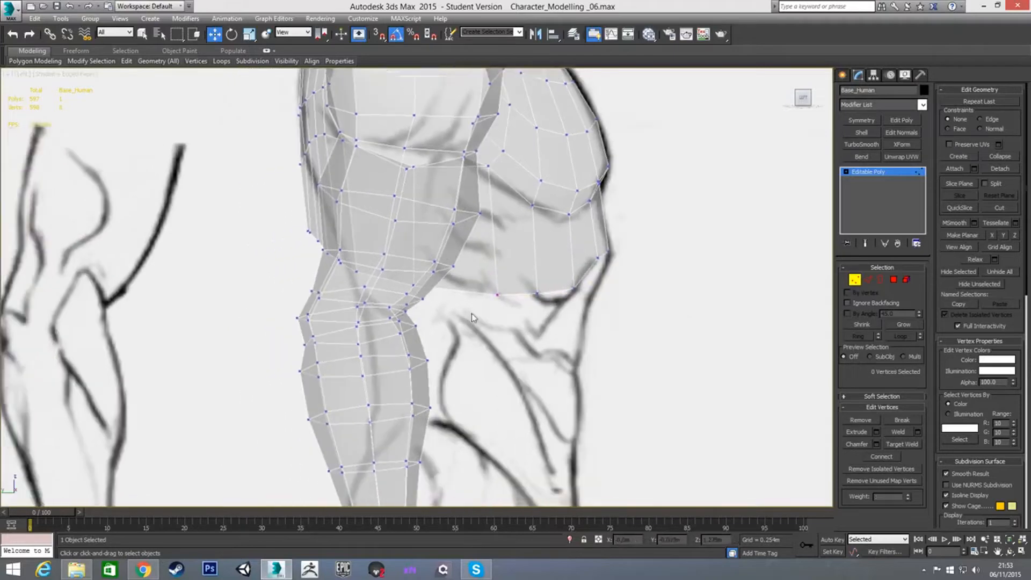
Step: Adjust the bottom-edge vertices on the torso's side behind the arm in the left view
{"action": "scroll", "coordinate": [472, 314], "scroll_direction": "up", "scroll_amount": 3}
{"action": "left_click", "coordinate": [400, 276]}
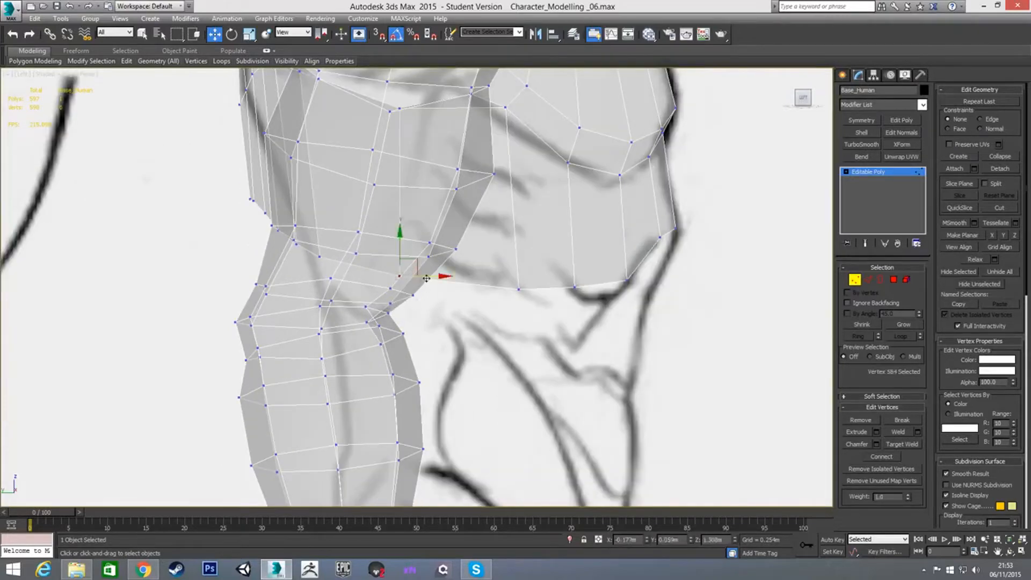
{"action": "left_click_drag", "start_coordinate": [444, 276], "coordinate": [441, 277]}
{"action": "left_click", "coordinate": [320, 257]}
{"action": "left_click_drag", "start_coordinate": [346, 259], "coordinate": [402, 266]}
{"action": "middle_click_drag", "start_coordinate": [253, 226], "coordinate": [379, 270]}
{"action": "scroll", "coordinate": [379, 271], "scroll_direction": "down", "scroll_amount": 3}
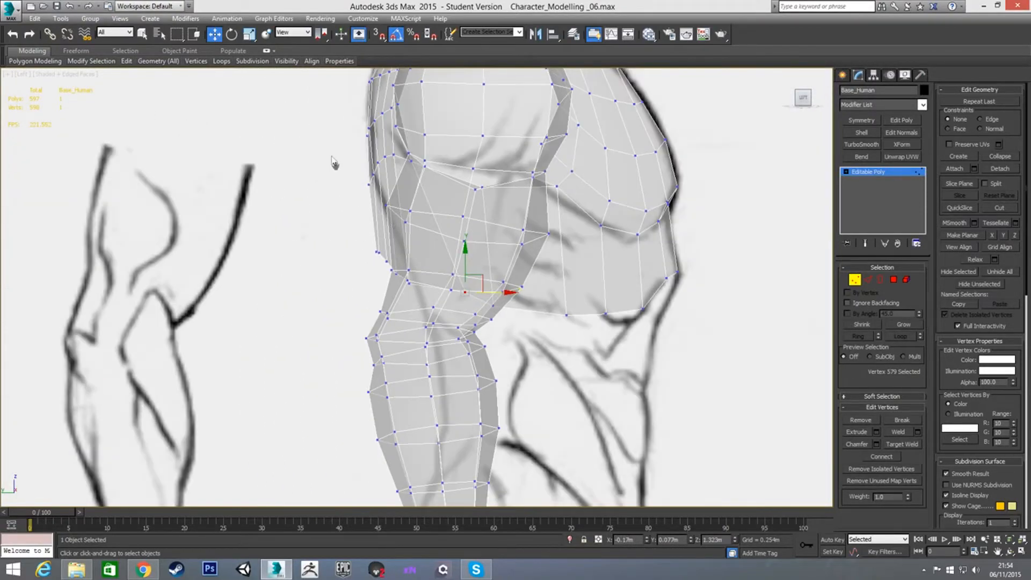
Step: Move the back vertices behind the upper arm forward to follow the reference's back outline
{"action": "scroll", "coordinate": [361, 209], "scroll_direction": "up", "scroll_amount": 2}
{"action": "scroll", "coordinate": [365, 204], "scroll_direction": "up", "scroll_amount": 2}
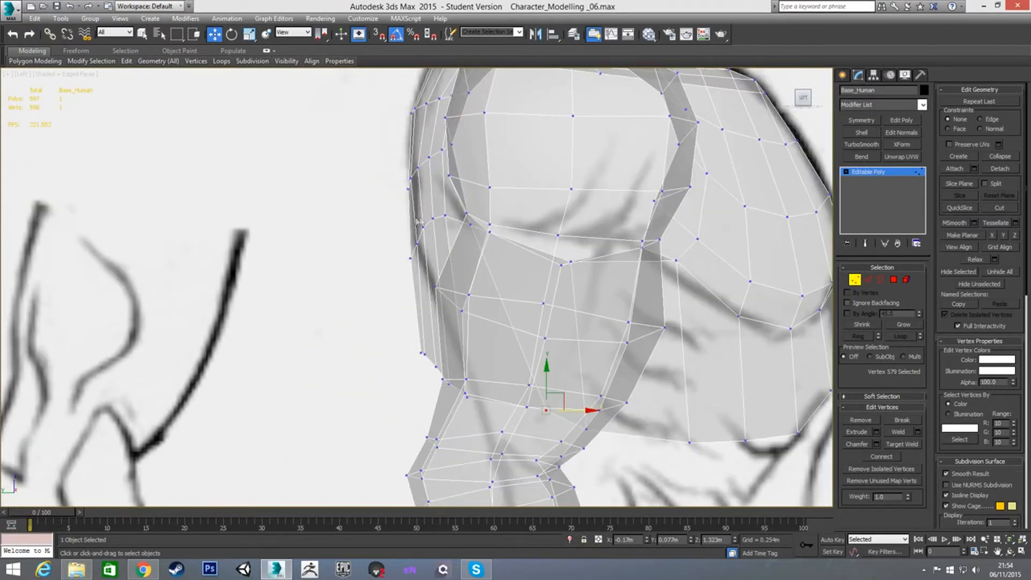
{"action": "left_click_drag", "start_coordinate": [409, 227], "coordinate": [445, 243]}
{"action": "left_click", "coordinate": [406, 258]}
{"action": "left_click", "coordinate": [426, 244]}
{"action": "left_click", "coordinate": [393, 268]}
{"action": "middle_click_drag", "start_coordinate": [403, 280], "coordinate": [382, 212]}
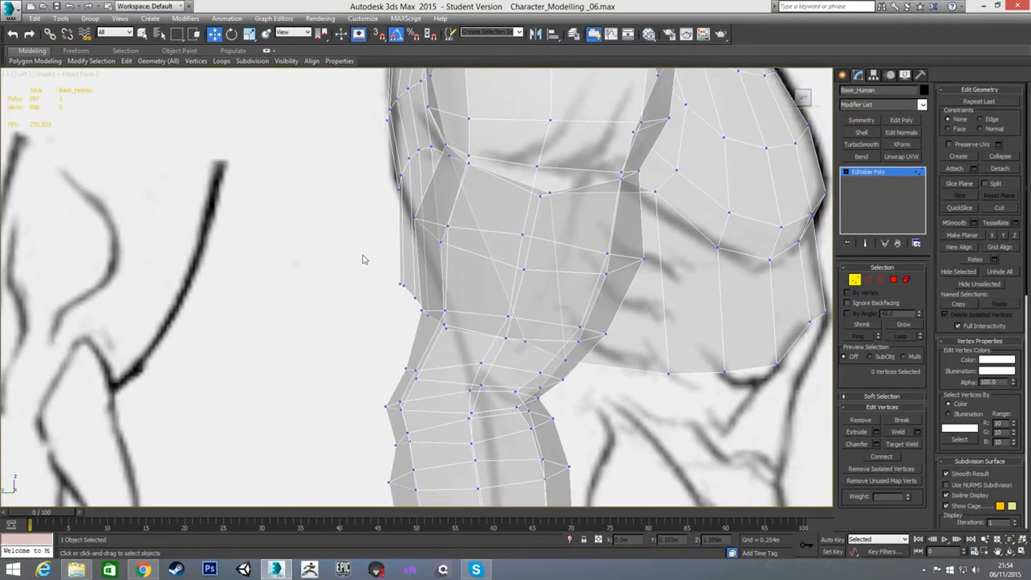
Step: Switch to polygon editing and select all polygons of the hand
{"action": "scroll", "coordinate": [365, 260], "scroll_direction": "down", "scroll_amount": 2}
{"action": "middle_click_drag", "start_coordinate": [368, 267], "coordinate": [345, 239]}
{"action": "key", "text": "4"}
{"action": "middle_click_drag", "start_coordinate": [419, 294], "coordinate": [421, 201]}
{"action": "scroll", "coordinate": [421, 215], "scroll_direction": "down", "scroll_amount": 4}
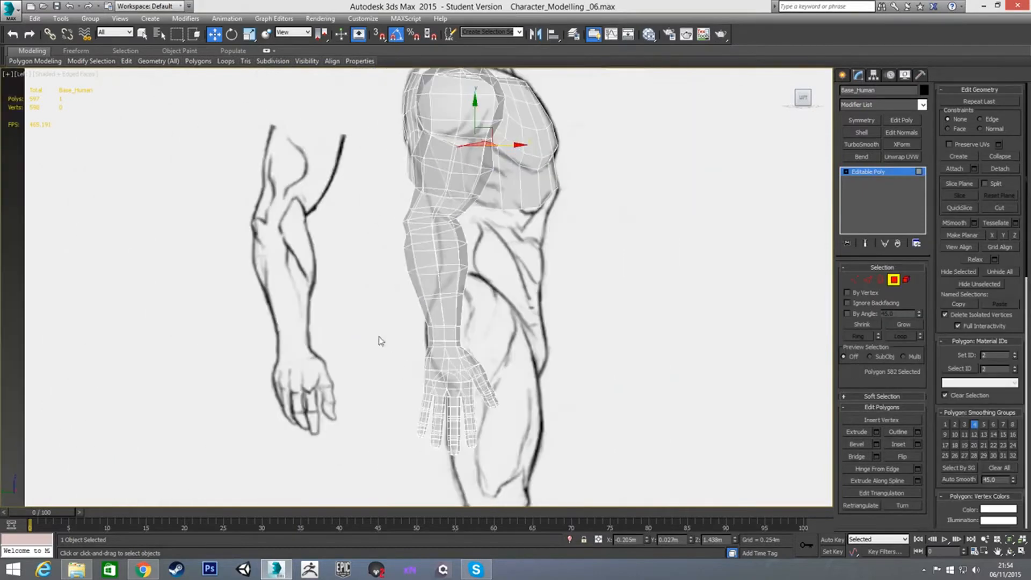
{"action": "left_click_drag", "start_coordinate": [578, 450], "coordinate": [585, 474]}
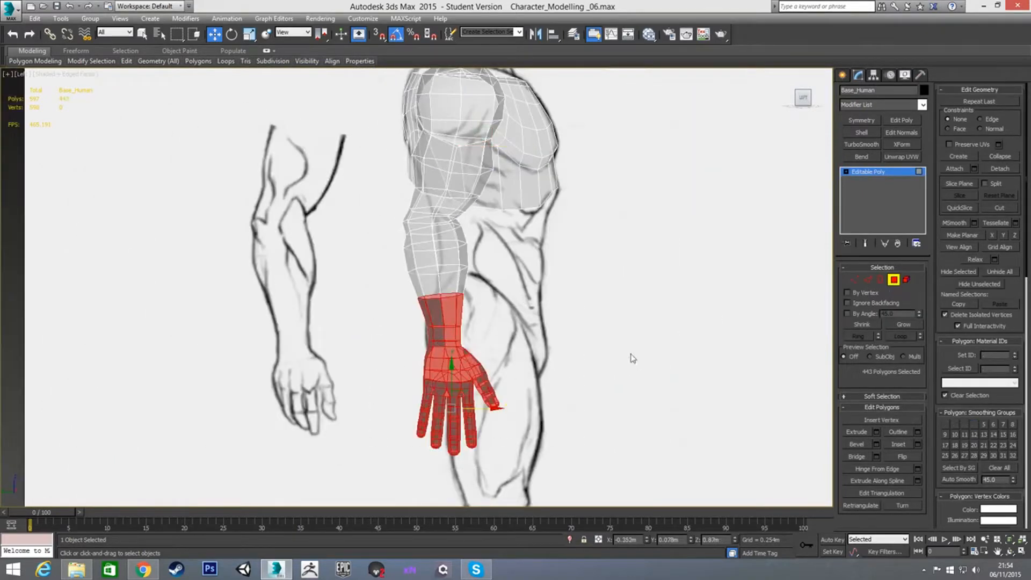
{"action": "left_click_drag", "start_coordinate": [367, 343], "coordinate": [536, 454]}
{"action": "left_click_drag", "start_coordinate": [439, 345], "coordinate": [489, 413]}
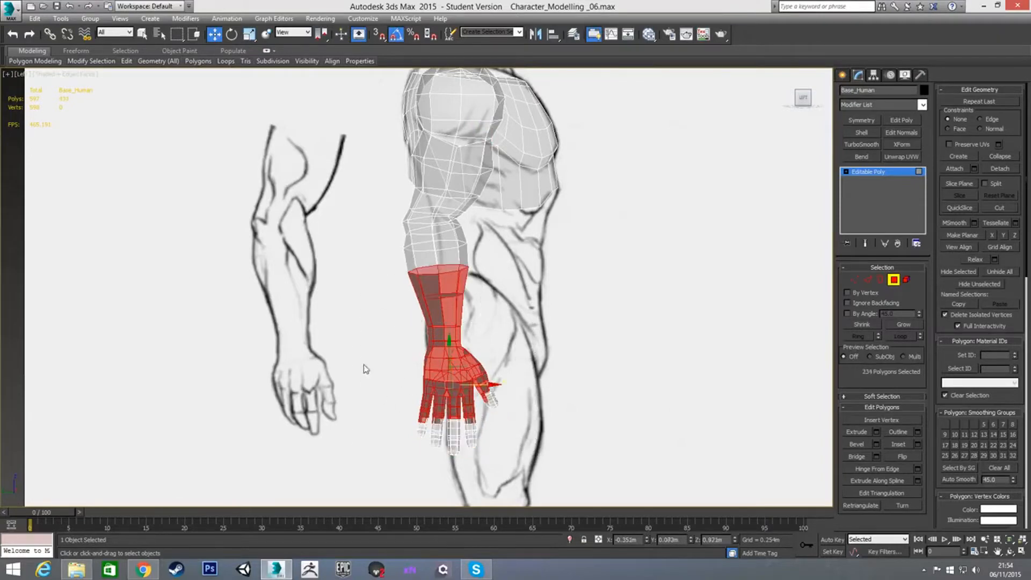
{"action": "left_click_drag", "start_coordinate": [363, 366], "coordinate": [525, 478]}
Step: Grow the hand selection up to the upper arm and hide the selected arm polygons
{"action": "left_click", "coordinate": [904, 325]}
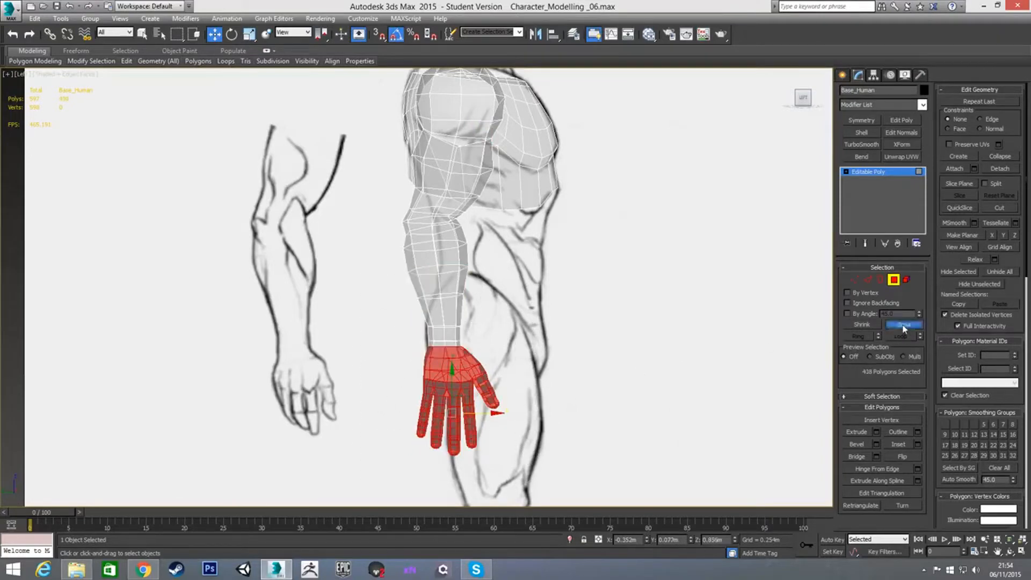
{"action": "left_click", "coordinate": [904, 325]}
{"action": "left_click", "coordinate": [904, 325]}
{"action": "left_click", "coordinate": [904, 324]}
{"action": "left_click", "coordinate": [904, 325]}
{"action": "left_click", "coordinate": [904, 325]}
{"action": "left_click", "coordinate": [904, 325]}
{"action": "left_click", "coordinate": [904, 325]}
{"action": "left_click", "coordinate": [904, 325]}
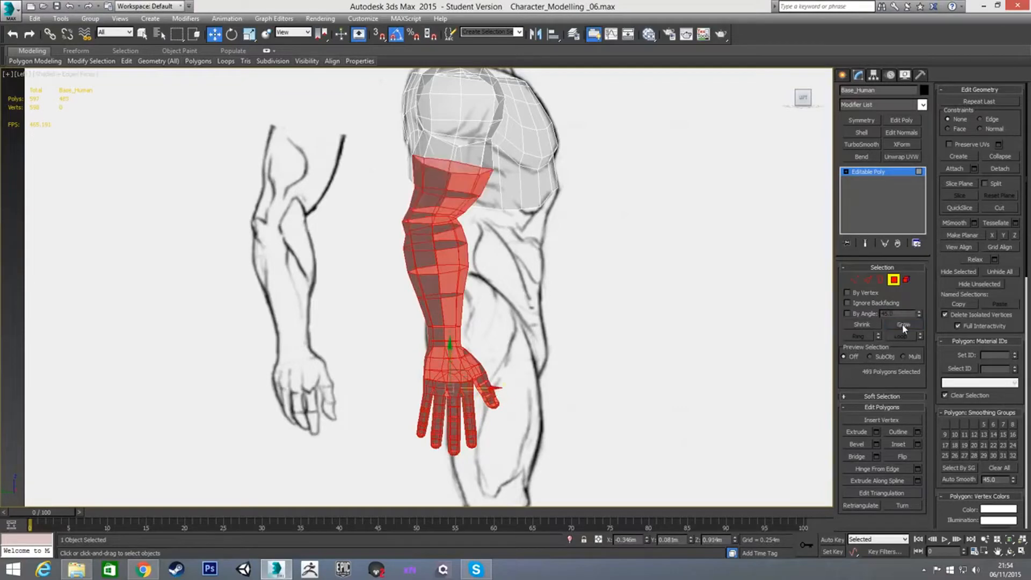
{"action": "left_click", "coordinate": [904, 325]}
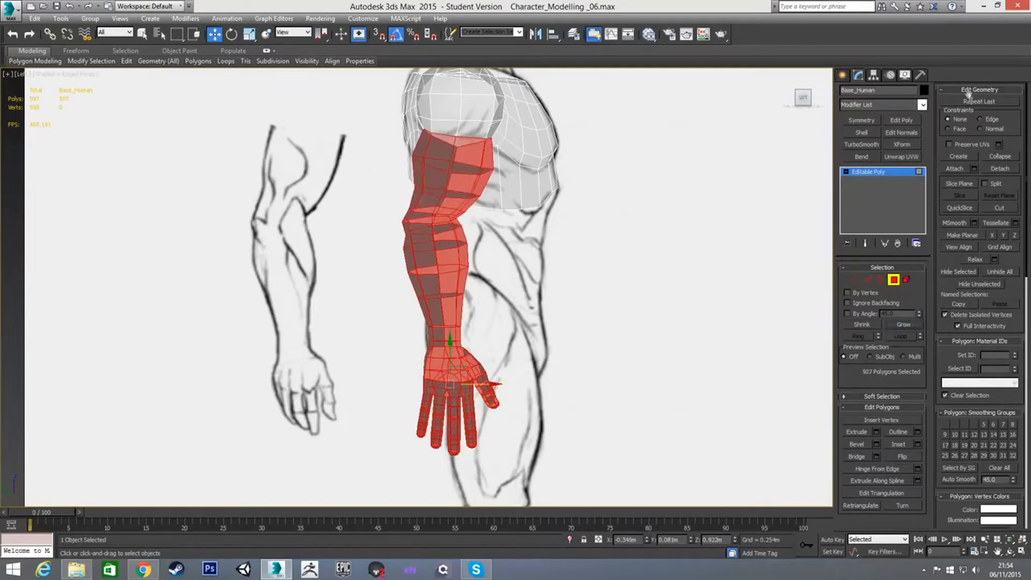
{"action": "left_click", "coordinate": [966, 271]}
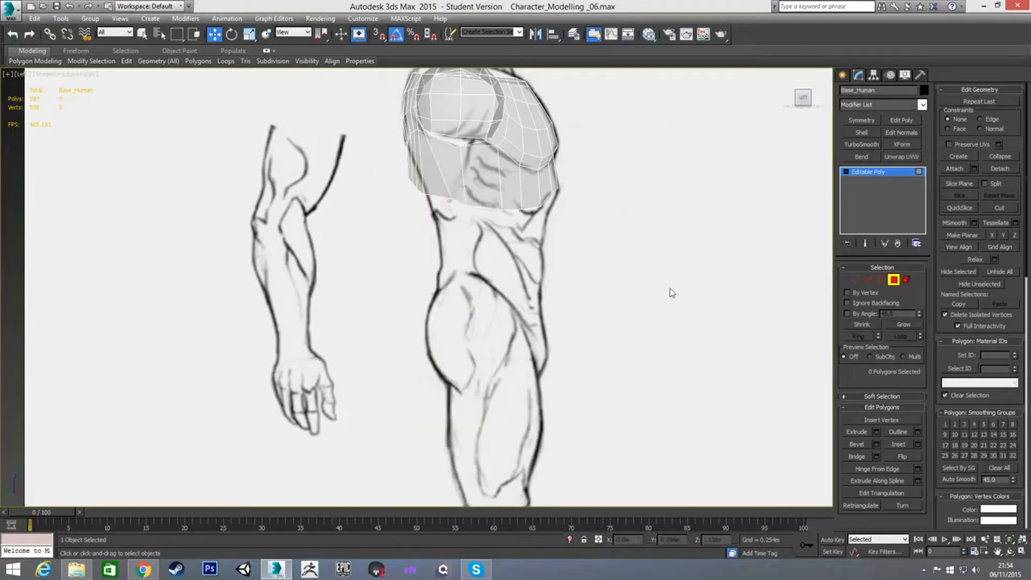
Step: Return to vertex editing and reposition the side bottom-edge vertex of the torso to even out the lower rib-cage curve
{"action": "scroll", "coordinate": [529, 231], "scroll_direction": "up", "scroll_amount": 4}
{"action": "key", "text": "1"}
{"action": "scroll", "coordinate": [457, 253], "scroll_direction": "up", "scroll_amount": 4}
{"action": "left_click", "coordinate": [473, 244]}
{"action": "left_click", "coordinate": [514, 248]}
{"action": "left_click_drag", "start_coordinate": [528, 240], "coordinate": [544, 237]}
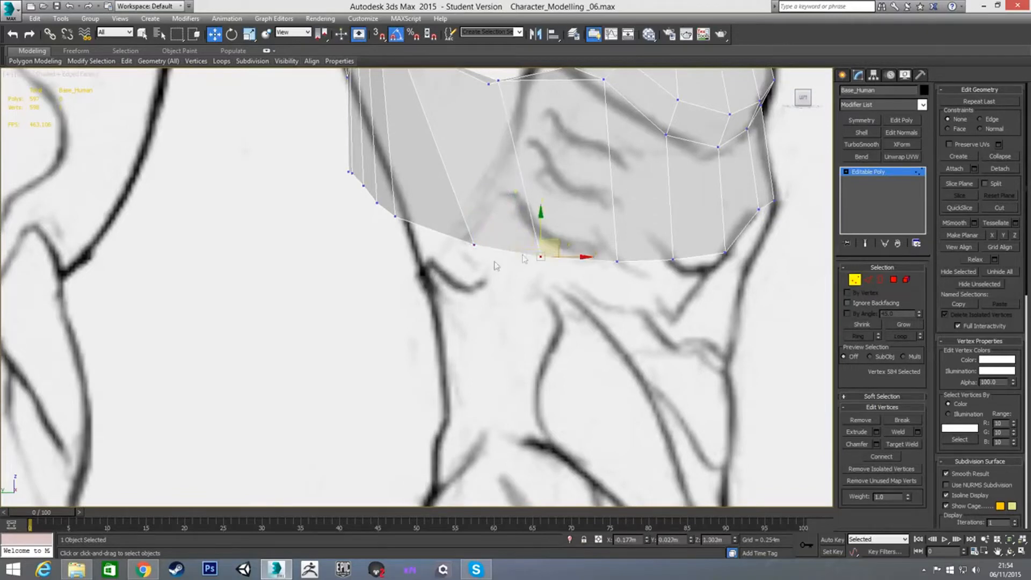
{"action": "scroll", "coordinate": [532, 268], "scroll_direction": "down", "scroll_amount": 4}
{"action": "left_click", "coordinate": [537, 302]}
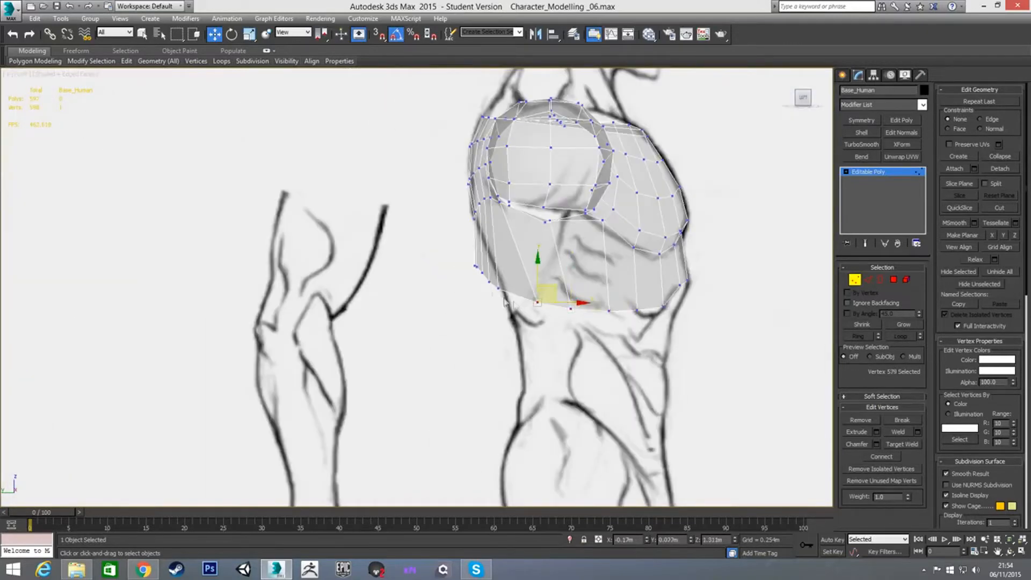
Step: Move the rear bottom-edge torso vertices down and forward onto the reference's back outline in the left view
{"action": "scroll", "coordinate": [501, 311], "scroll_direction": "up", "scroll_amount": 3}
{"action": "left_click", "coordinate": [498, 288]}
{"action": "left_click_drag", "start_coordinate": [511, 253], "coordinate": [565, 274]}
{"action": "left_click", "coordinate": [477, 253]}
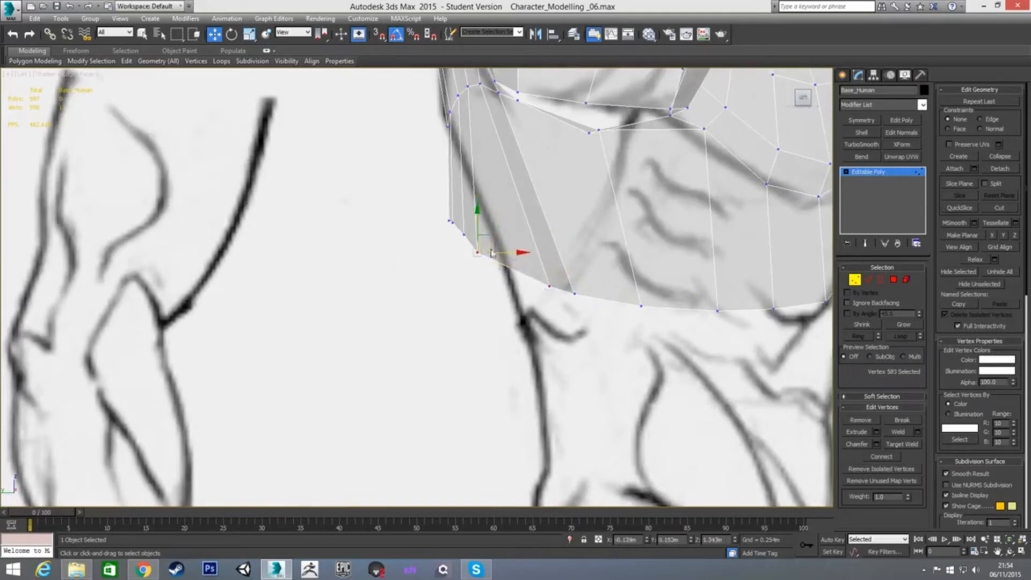
{"action": "left_click_drag", "start_coordinate": [491, 240], "coordinate": [545, 267]}
{"action": "left_click", "coordinate": [464, 235]}
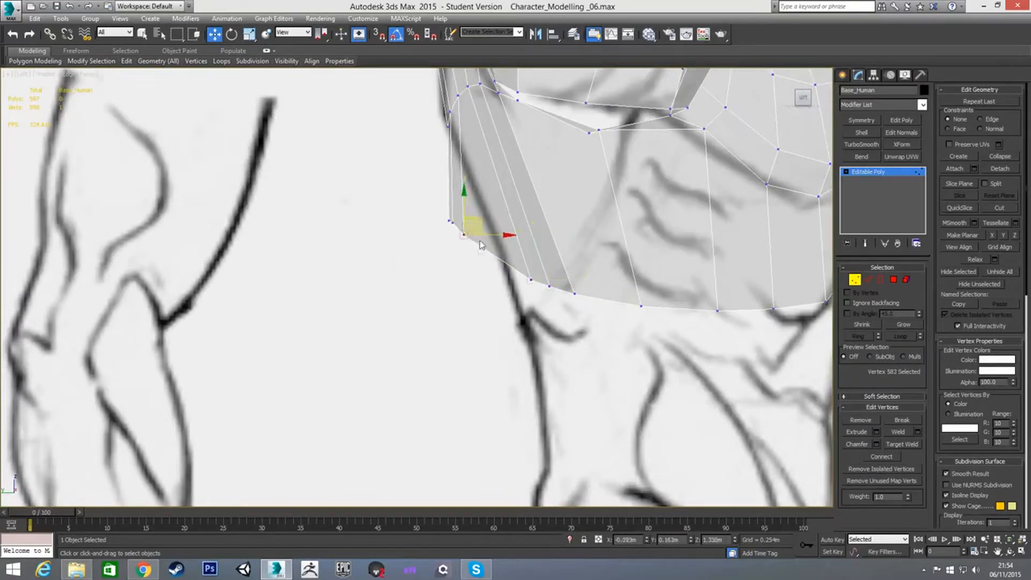
{"action": "left_click_drag", "start_coordinate": [477, 228], "coordinate": [533, 263]}
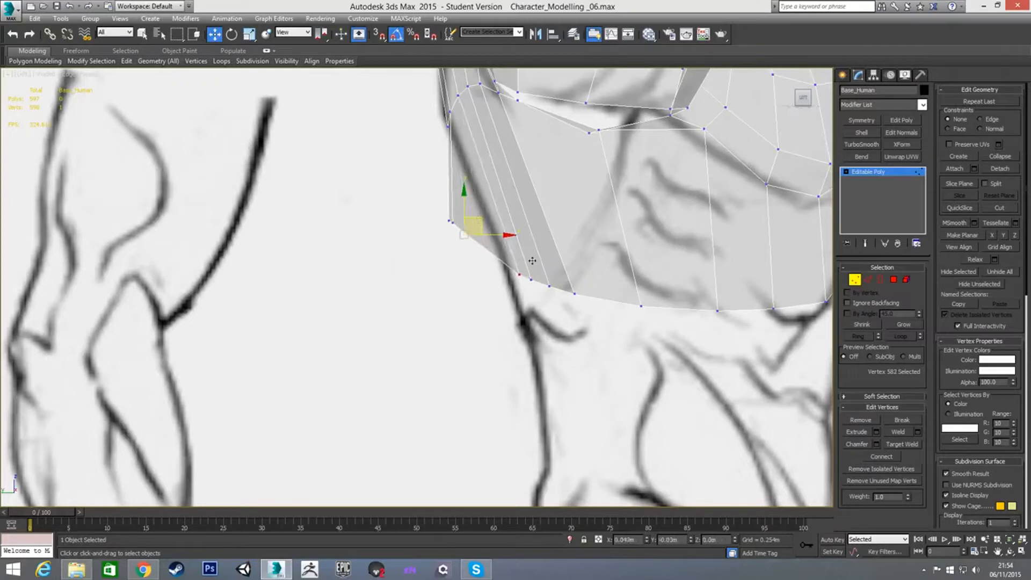
{"action": "left_click_drag", "start_coordinate": [463, 239], "coordinate": [522, 256]}
{"action": "scroll", "coordinate": [462, 281], "scroll_direction": "down", "scroll_amount": 4}
{"action": "mouse_move", "coordinate": [460, 281]}
{"action": "middle_mouse_down", "text": "alt"}
{"action": "mouse_move", "coordinate": [525, 300]}
{"action": "mouse_move", "coordinate": [458, 301]}
{"action": "mouse_move", "coordinate": [515, 308]}
{"action": "mouse_move", "coordinate": [475, 238]}
{"action": "mouse_move", "coordinate": [444, 224]}
{"action": "mouse_move", "coordinate": [457, 182]}
{"action": "mouse_move", "coordinate": [459, 264]}
{"action": "middle_mouse_up", "text": "alt"}
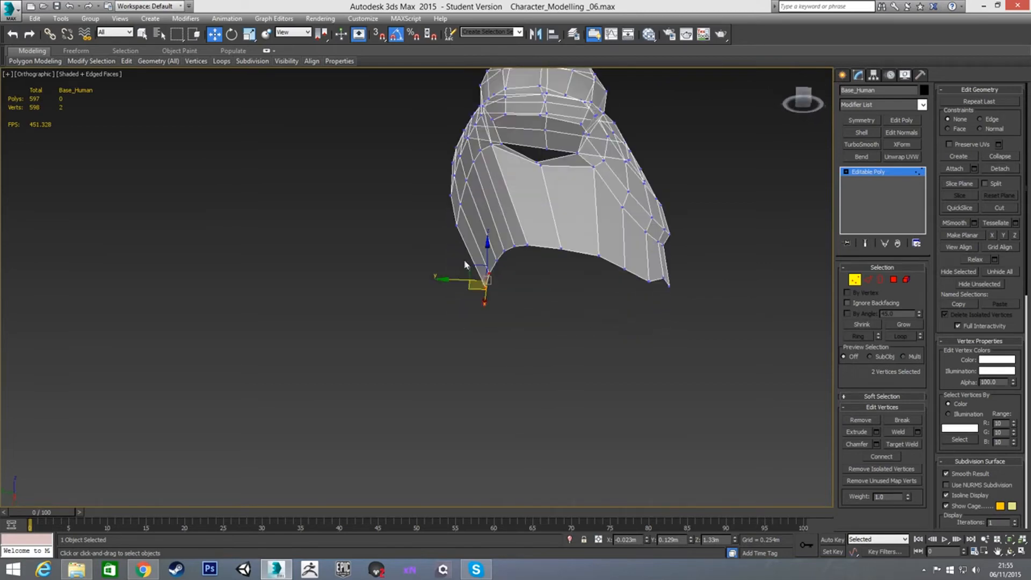
Step: Try to lower the torso's rear armpit vertex, then undo the move
{"action": "key", "text": "l"}
{"action": "scroll", "coordinate": [395, 330], "scroll_direction": "down", "scroll_amount": 4}
{"action": "scroll", "coordinate": [395, 330], "scroll_direction": "up", "scroll_amount": 6}
{"action": "left_click", "coordinate": [400, 319]}
{"action": "scroll", "coordinate": [409, 260], "scroll_direction": "down", "scroll_amount": 3}
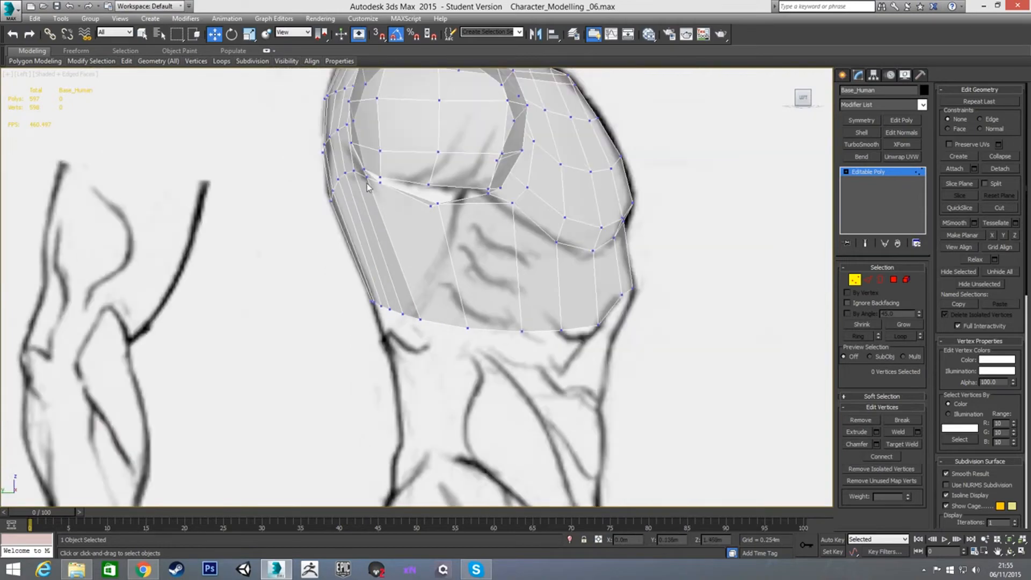
{"action": "mouse_move", "coordinate": [375, 187]}
{"action": "middle_mouse_down", "text": "alt"}
{"action": "mouse_move", "coordinate": [412, 189]}
{"action": "mouse_move", "coordinate": [394, 201]}
{"action": "mouse_move", "coordinate": [406, 210]}
{"action": "middle_mouse_up", "text": "alt"}
{"action": "left_click", "coordinate": [405, 170]}
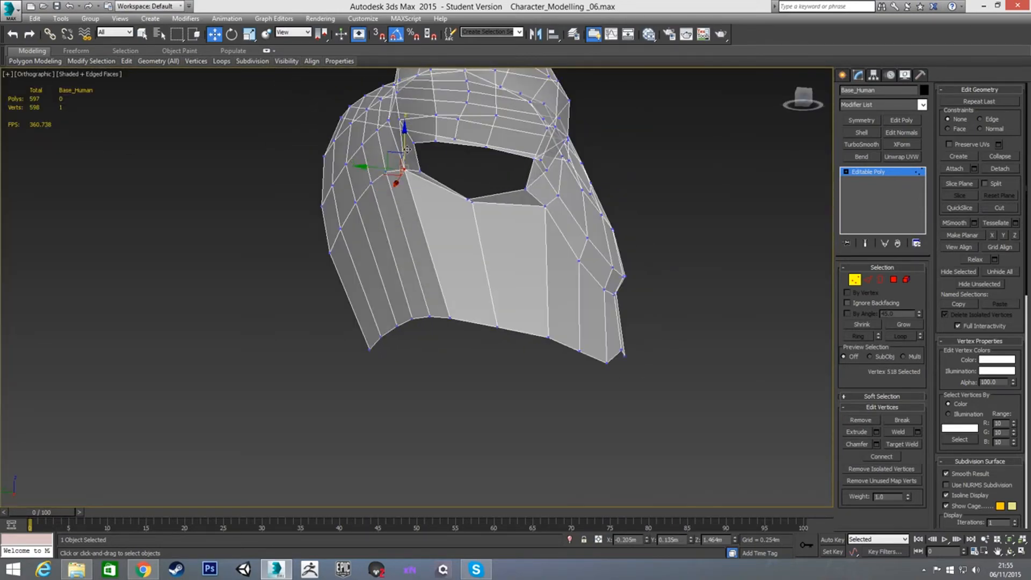
{"action": "mouse_move", "coordinate": [431, 219]}
{"action": "middle_mouse_down", "text": "alt"}
{"action": "mouse_move", "coordinate": [444, 237]}
{"action": "mouse_move", "coordinate": [425, 217]}
{"action": "middle_mouse_up", "text": "alt"}
{"action": "left_click_drag", "start_coordinate": [406, 143], "coordinate": [407, 171]}
{"action": "middle_click_drag", "start_coordinate": [407, 171], "coordinate": [503, 228], "text": "alt"}
{"action": "key", "text": "ctrl+z"}
{"action": "middle_click_drag", "start_coordinate": [443, 217], "coordinate": [429, 188], "text": "alt"}
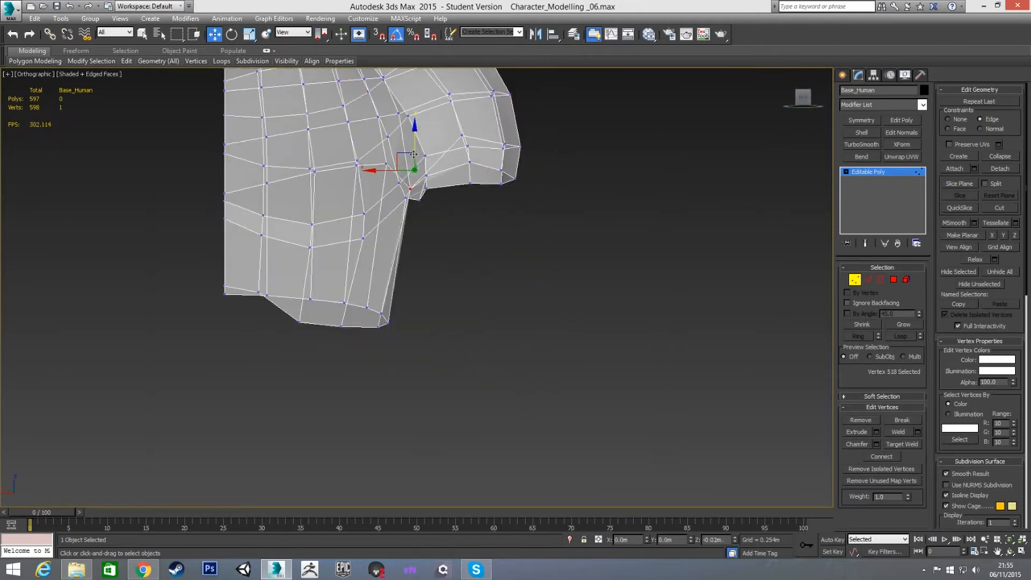
Step: Try to slide the same rear armpit vertex down with the edge constraint on, then restore its position
{"action": "mouse_move", "coordinate": [418, 226]}
{"action": "middle_mouse_down", "text": "alt"}
{"action": "mouse_move", "coordinate": [353, 215]}
{"action": "mouse_move", "coordinate": [418, 209]}
{"action": "mouse_move", "coordinate": [430, 197]}
{"action": "mouse_move", "coordinate": [390, 189]}
{"action": "mouse_move", "coordinate": [339, 205]}
{"action": "mouse_move", "coordinate": [446, 214]}
{"action": "mouse_move", "coordinate": [434, 226]}
{"action": "middle_mouse_up", "text": "alt"}
{"action": "left_click_drag", "start_coordinate": [415, 141], "coordinate": [416, 171]}
{"action": "mouse_move", "coordinate": [438, 189]}
{"action": "middle_mouse_down", "text": "alt"}
{"action": "mouse_move", "coordinate": [458, 214]}
{"action": "mouse_move", "coordinate": [435, 193]}
{"action": "mouse_move", "coordinate": [426, 225]}
{"action": "mouse_move", "coordinate": [468, 237]}
{"action": "mouse_move", "coordinate": [497, 221]}
{"action": "middle_mouse_up", "text": "alt"}
{"action": "key", "text": "ctrl+z"}
{"action": "key", "text": "ctrl+z"}
{"action": "key", "text": "alt+x"}
{"action": "key", "text": "l"}
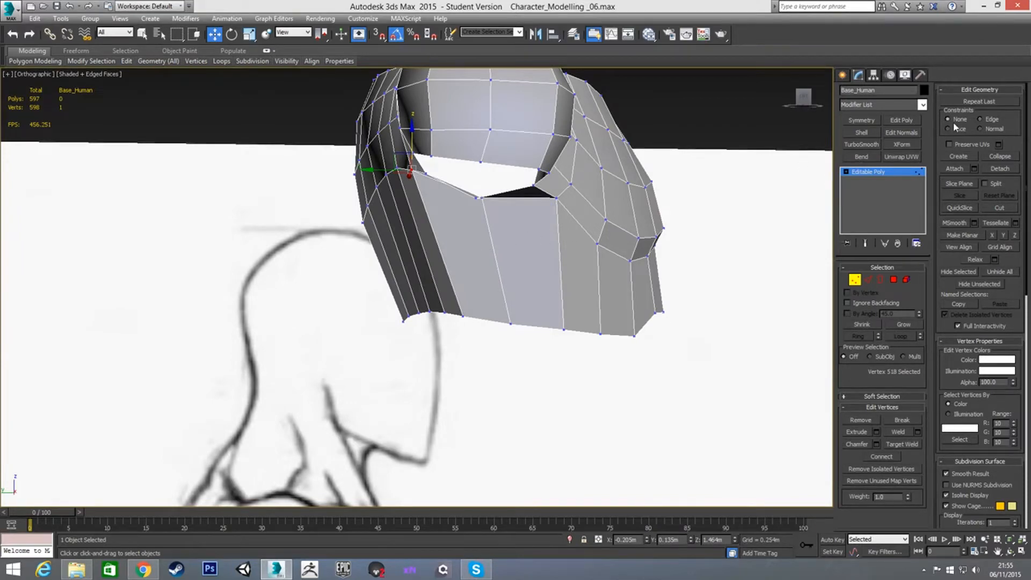
Step: Slide the outer pair of vertices on the chest's lower ledge and the bottom-edge vertex beneath them toward the side, constrained to edges
{"action": "mouse_move", "coordinate": [495, 305]}
{"action": "middle_mouse_down", "text": "alt"}
{"action": "mouse_move", "coordinate": [546, 306]}
{"action": "mouse_move", "coordinate": [442, 238]}
{"action": "middle_mouse_up", "text": "alt"}
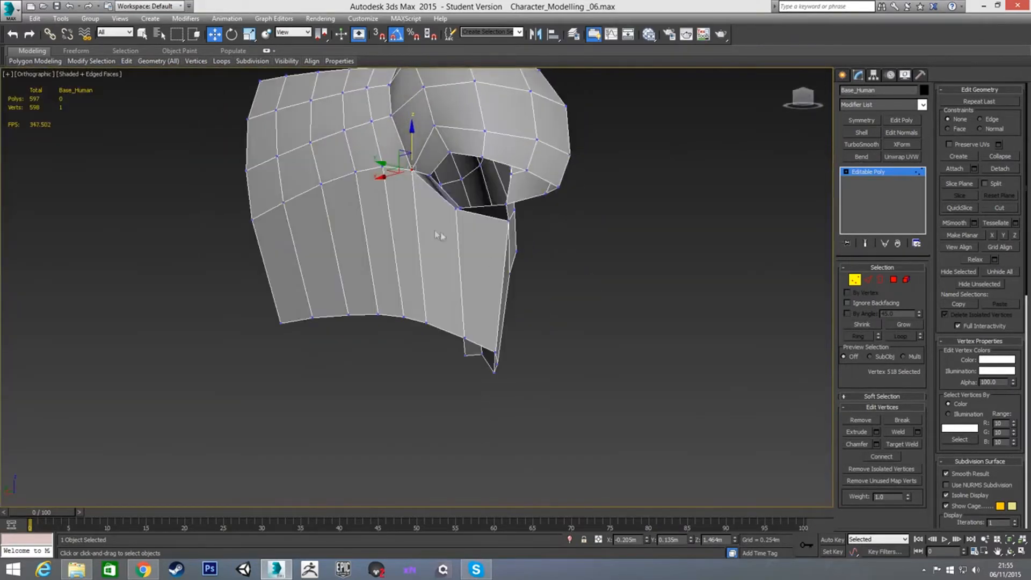
{"action": "left_click", "coordinate": [413, 215]}
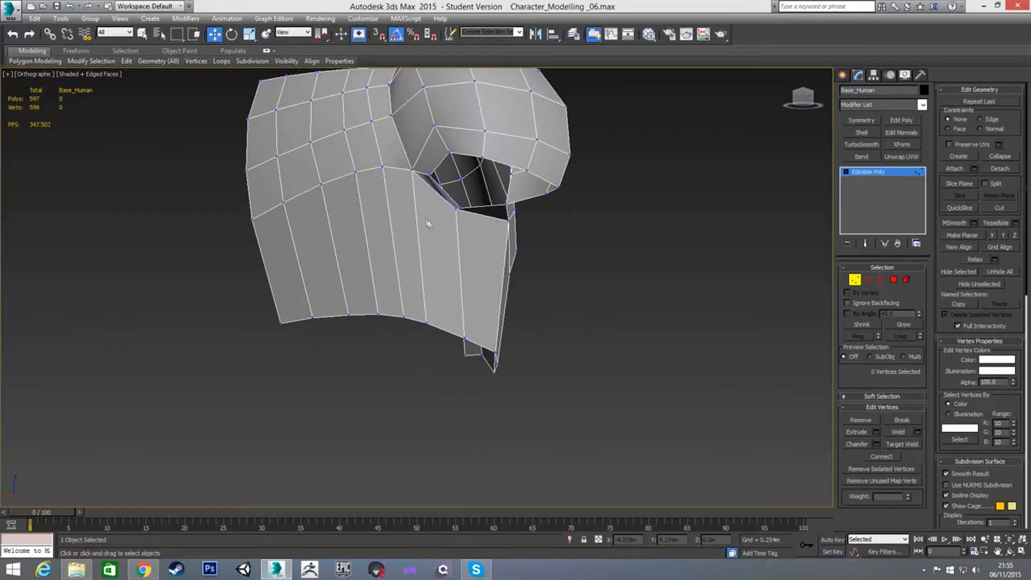
{"action": "middle_click_drag", "start_coordinate": [515, 251], "coordinate": [424, 240], "text": "alt"}
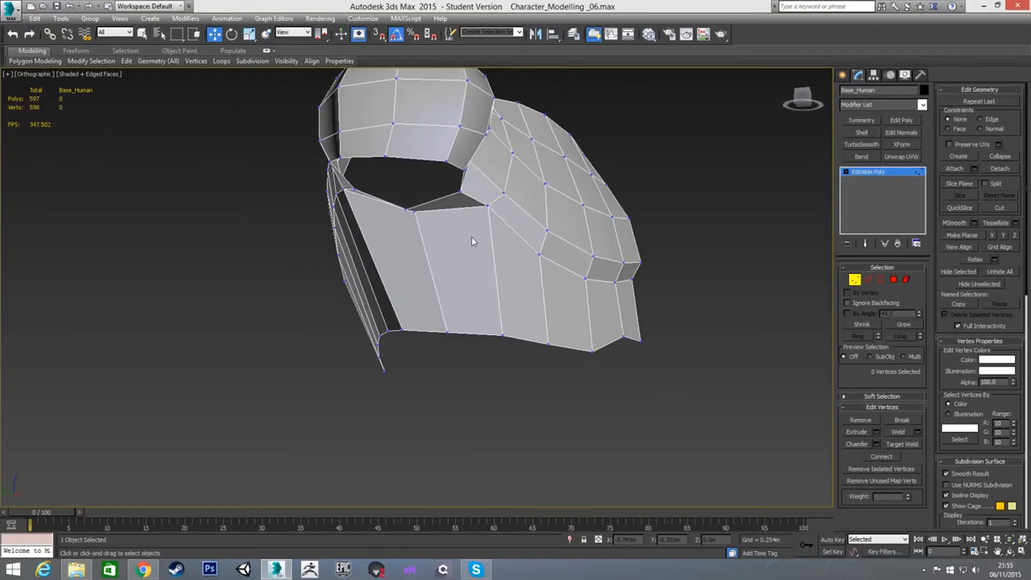
{"action": "middle_click_drag", "start_coordinate": [473, 248], "coordinate": [471, 261], "text": "alt"}
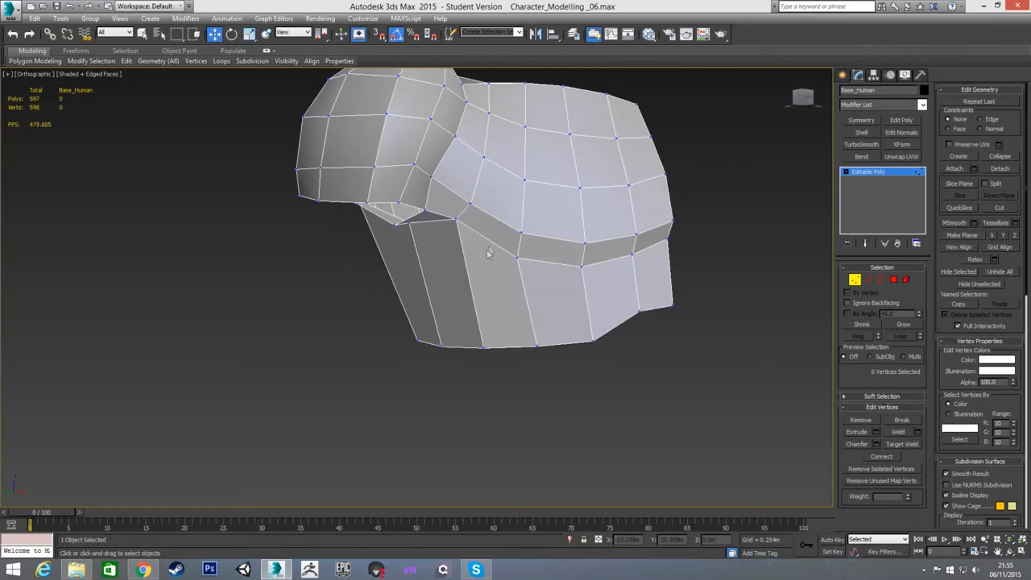
{"action": "left_click", "coordinate": [521, 233]}
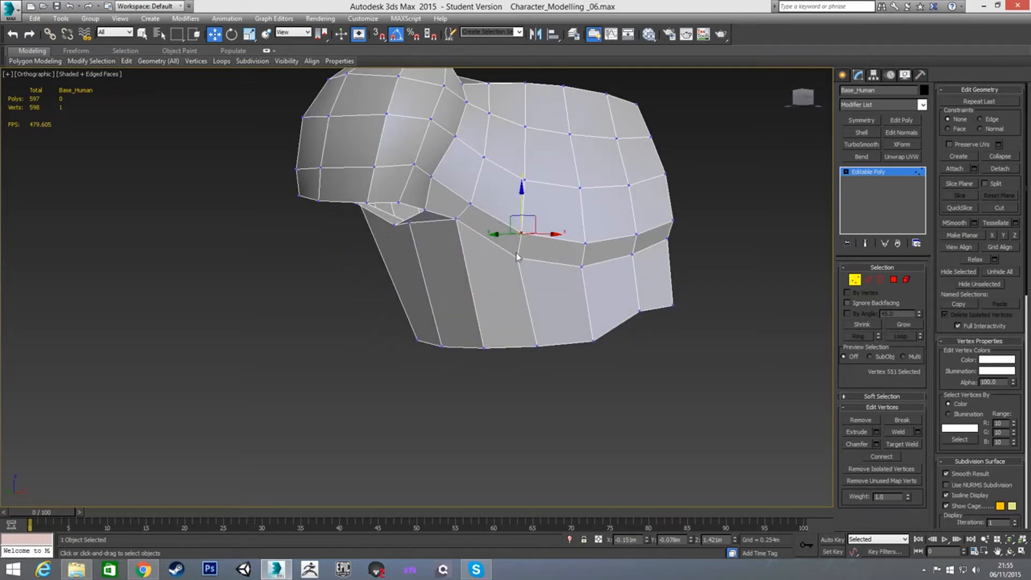
{"action": "left_click_drag", "start_coordinate": [545, 235], "coordinate": [527, 259]}
{"action": "left_click", "coordinate": [518, 259]}
{"action": "left_click", "coordinate": [536, 345]}
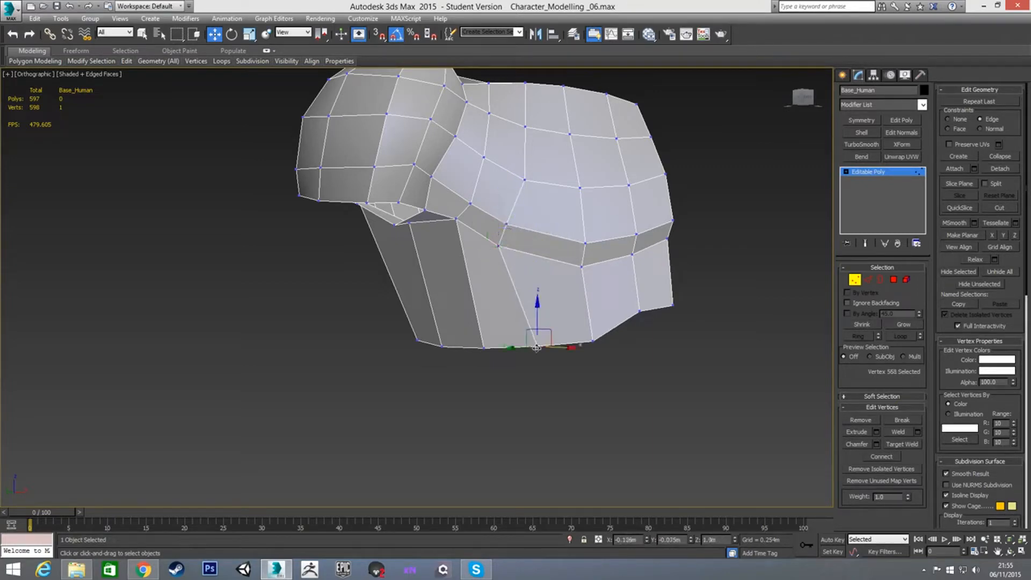
{"action": "left_click_drag", "start_coordinate": [545, 348], "coordinate": [524, 348]}
{"action": "left_click", "coordinate": [527, 375]}
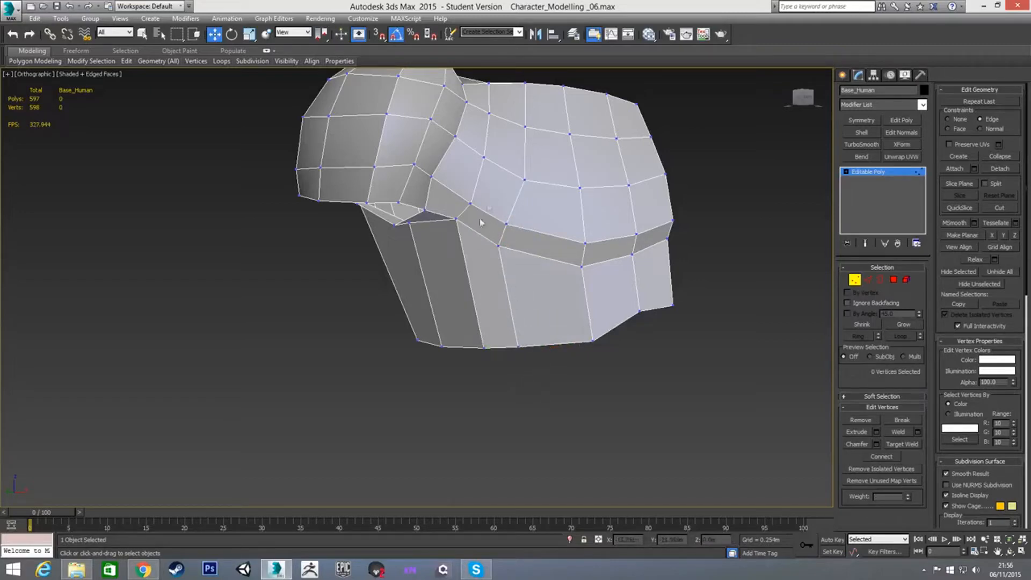
Step: Nudge the chest vertex directly above the ledge slightly toward the side along its edge
{"action": "left_click", "coordinate": [524, 181]}
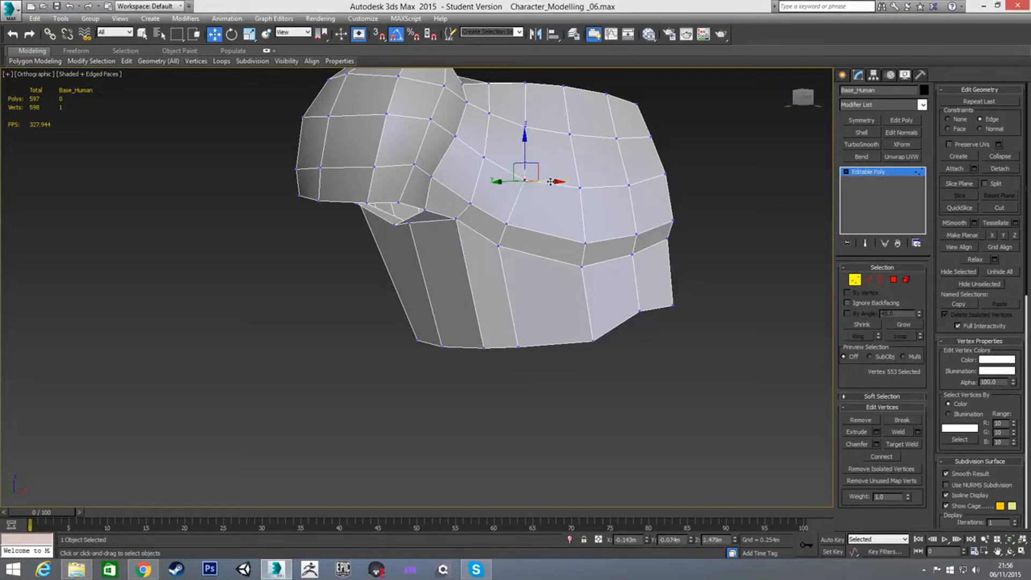
{"action": "left_click_drag", "start_coordinate": [525, 176], "coordinate": [521, 176]}
{"action": "left_click", "coordinate": [456, 299]}
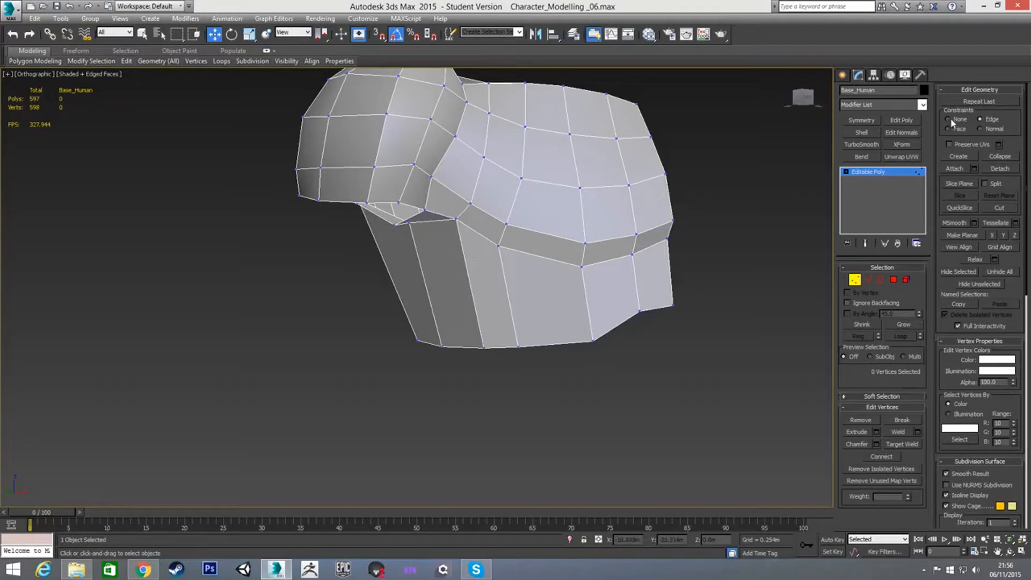
Step: Cut a new edge line from the back vertex behind the armpit across the side panels to the outer chest-ledge vertex
{"action": "right_click", "coordinate": [445, 265]}
{"action": "left_click", "coordinate": [434, 168]}
{"action": "right_click", "coordinate": [465, 247]}
{"action": "left_click", "coordinate": [450, 150]}
{"action": "right_click", "coordinate": [457, 250]}
{"action": "left_click", "coordinate": [441, 146]}
{"action": "middle_click_drag", "start_coordinate": [429, 246], "coordinate": [500, 232], "text": "alt"}
{"action": "middle_click_drag", "start_coordinate": [355, 185], "coordinate": [407, 193], "text": "alt"}
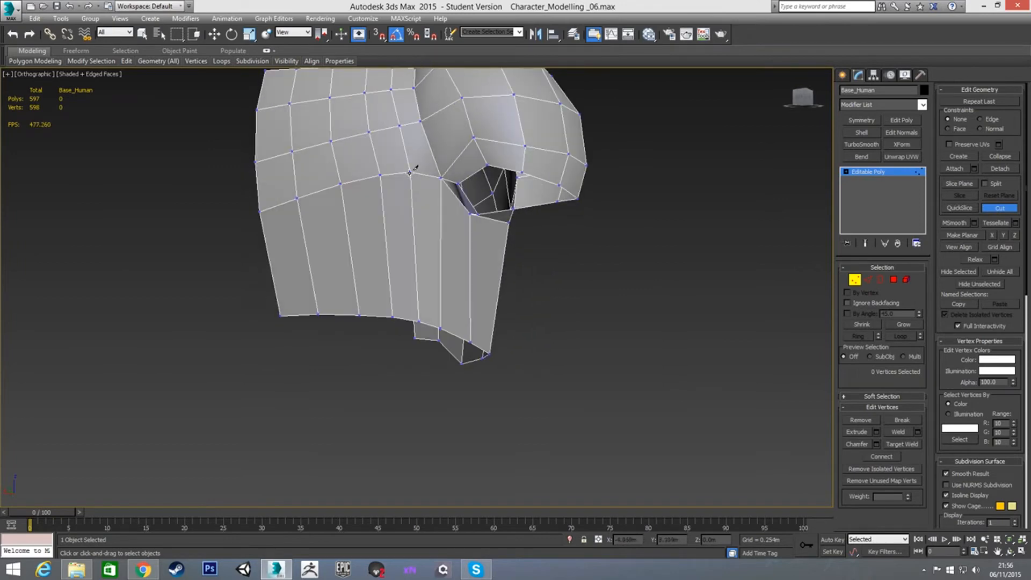
{"action": "left_click", "coordinate": [410, 173]}
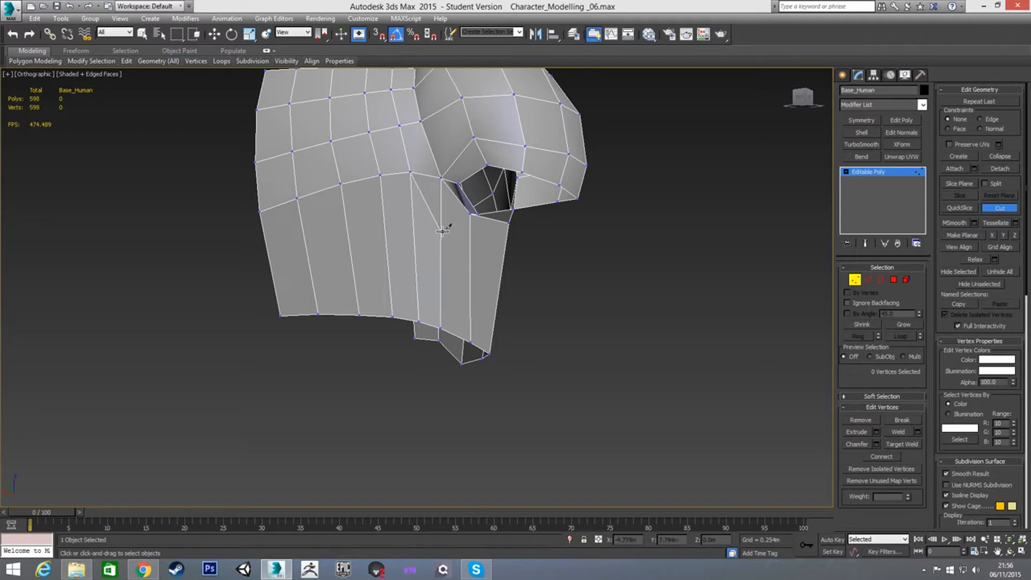
{"action": "middle_click_drag", "start_coordinate": [453, 227], "coordinate": [426, 258], "text": "alt"}
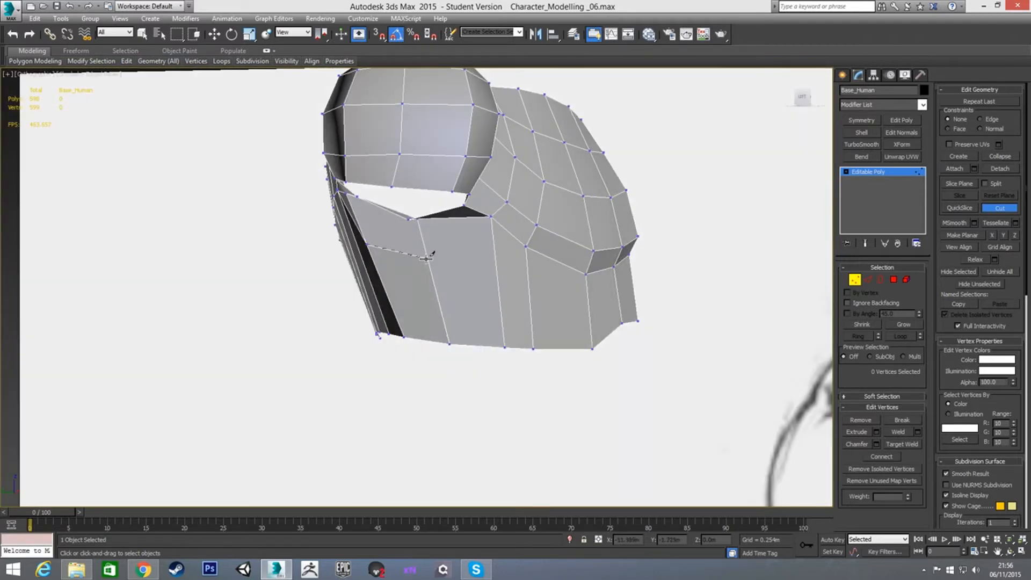
{"action": "left_click", "coordinate": [427, 259]}
{"action": "left_click", "coordinate": [526, 247]}
{"action": "right_click", "coordinate": [518, 279]}
{"action": "right_click", "coordinate": [470, 235]}
Step: Slide the back vertex where the new cut starts down along its edge using the edge constraint
{"action": "middle_click_drag", "start_coordinate": [468, 278], "coordinate": [519, 181], "text": "alt"}
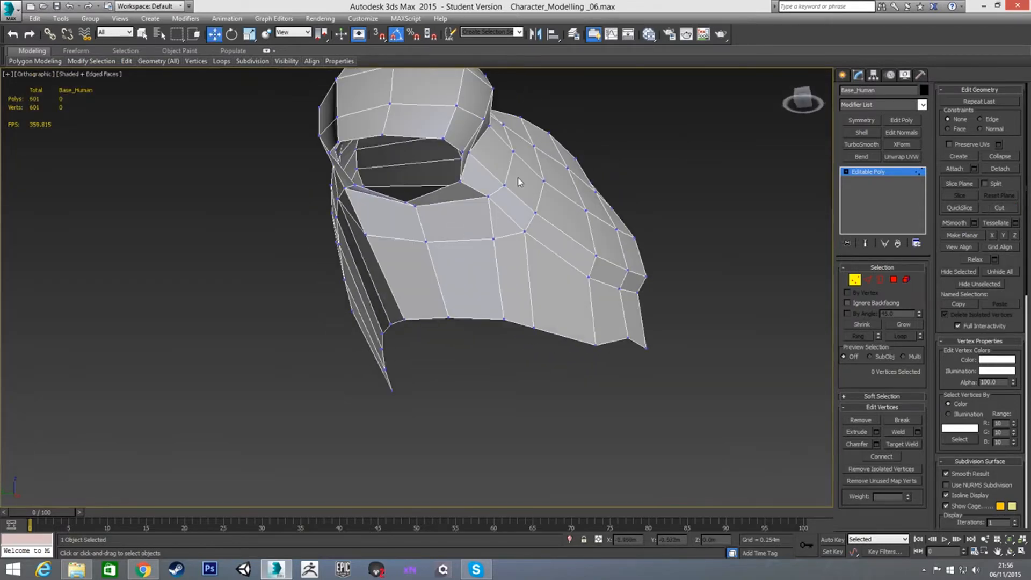
{"action": "middle_click_drag", "start_coordinate": [421, 223], "coordinate": [477, 245], "text": "alt"}
{"action": "middle_click_drag", "start_coordinate": [375, 150], "coordinate": [428, 219], "text": "alt"}
{"action": "scroll", "coordinate": [417, 211], "scroll_direction": "up", "scroll_amount": 2}
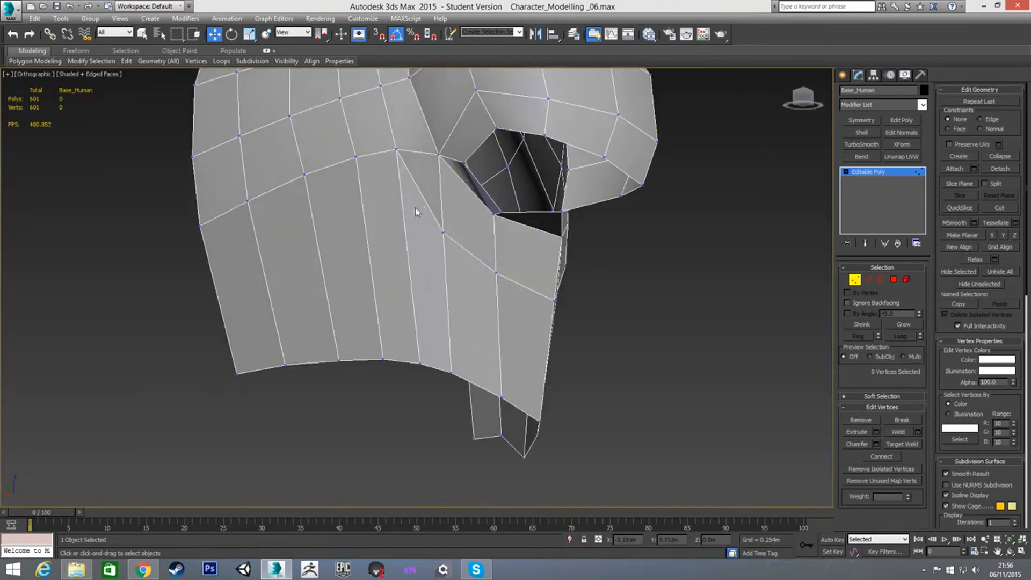
{"action": "left_click", "coordinate": [397, 151]}
{"action": "key", "text": "shift+x"}
{"action": "left_click_drag", "start_coordinate": [397, 112], "coordinate": [405, 202]}
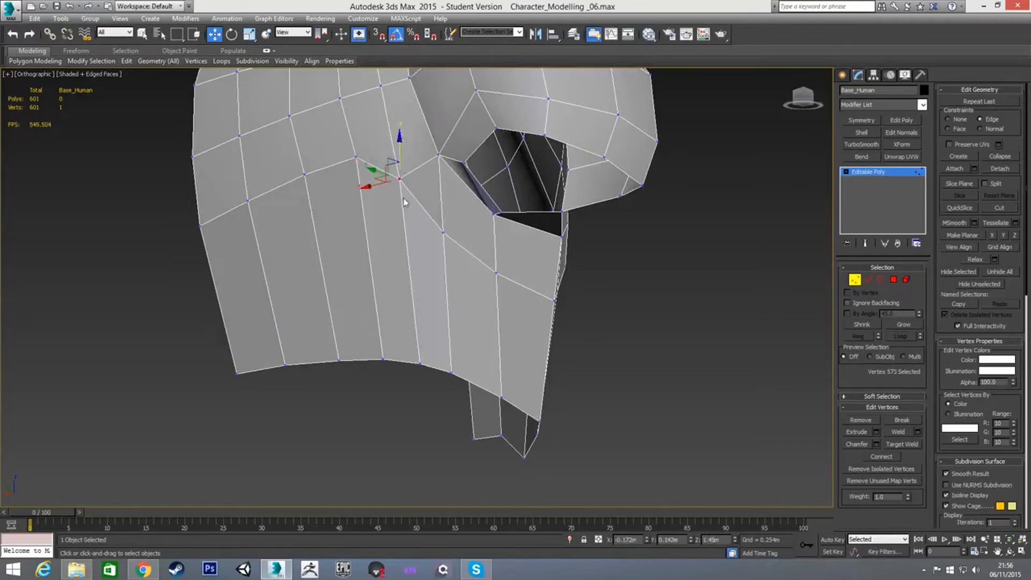
Step: Select the remaining back vertices of that row and lower them together along their edges
{"action": "left_click", "coordinate": [356, 156]}
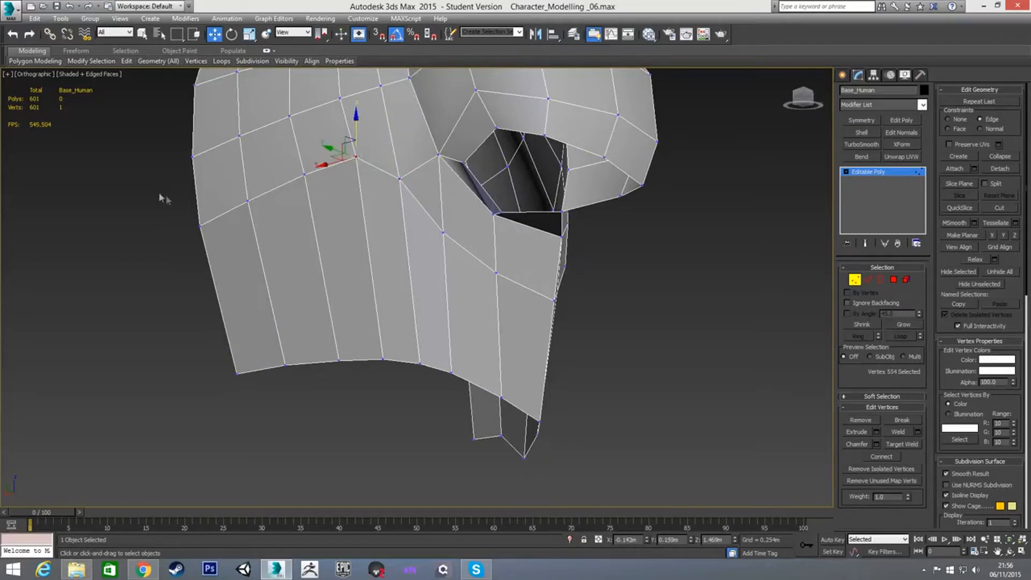
{"action": "left_click_drag", "start_coordinate": [254, 227], "coordinate": [287, 231], "text": "ctrl"}
{"action": "left_click_drag", "start_coordinate": [290, 169], "coordinate": [321, 189], "text": "ctrl"}
{"action": "left_click_drag", "start_coordinate": [277, 159], "coordinate": [277, 204]}
{"action": "left_click", "coordinate": [340, 245]}
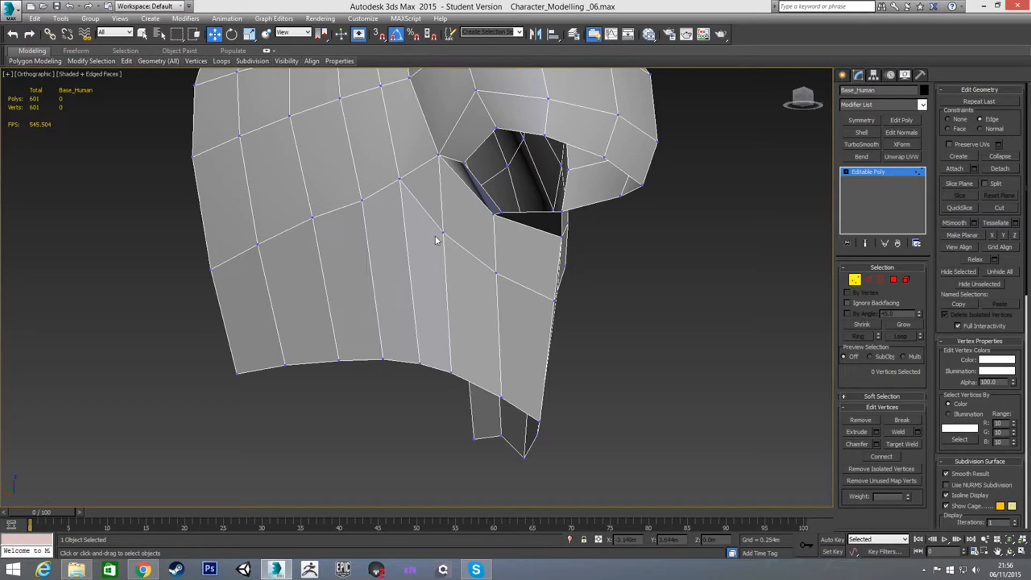
Step: Cut a second edge line across the two side panels, between the armpit opening and the first cut
{"action": "middle_click_drag", "start_coordinate": [464, 252], "coordinate": [429, 255], "text": "alt"}
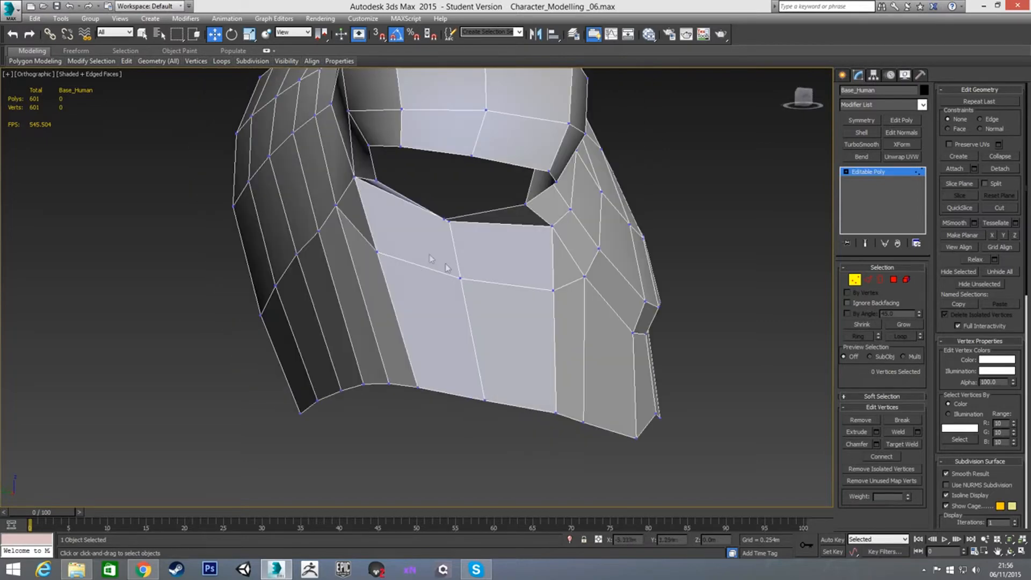
{"action": "right_click", "coordinate": [491, 290]}
{"action": "left_click", "coordinate": [414, 192]}
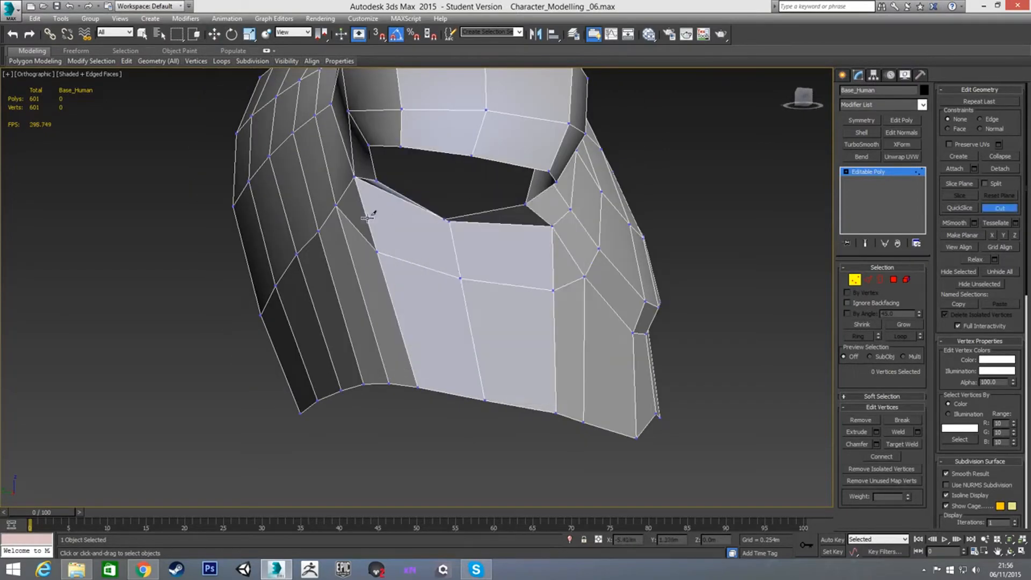
{"action": "middle_click_drag", "start_coordinate": [486, 252], "coordinate": [476, 237], "text": "alt"}
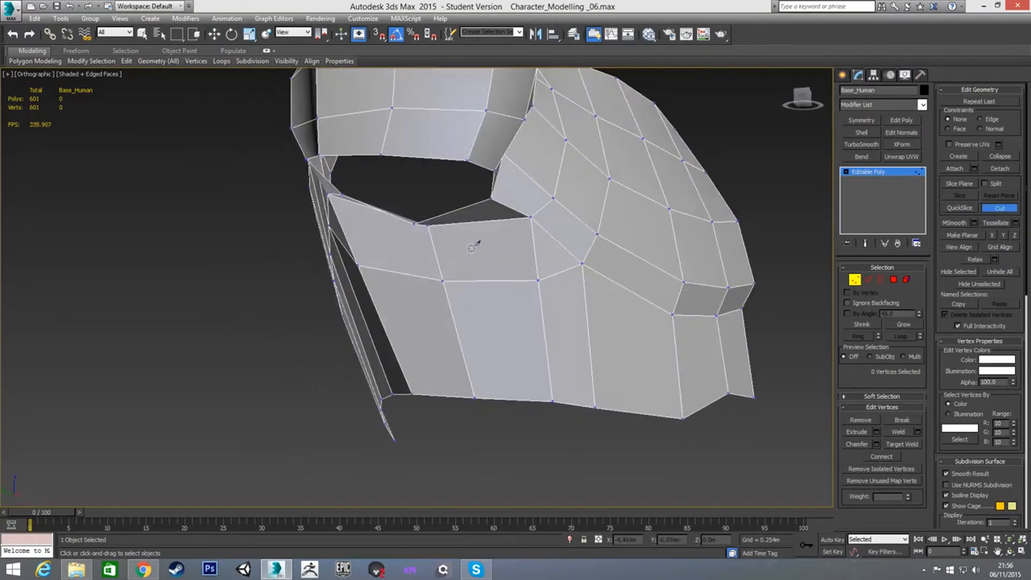
{"action": "left_click", "coordinate": [534, 249]}
{"action": "left_click", "coordinate": [435, 247]}
{"action": "middle_click_drag", "start_coordinate": [435, 247], "coordinate": [425, 213], "text": "alt"}
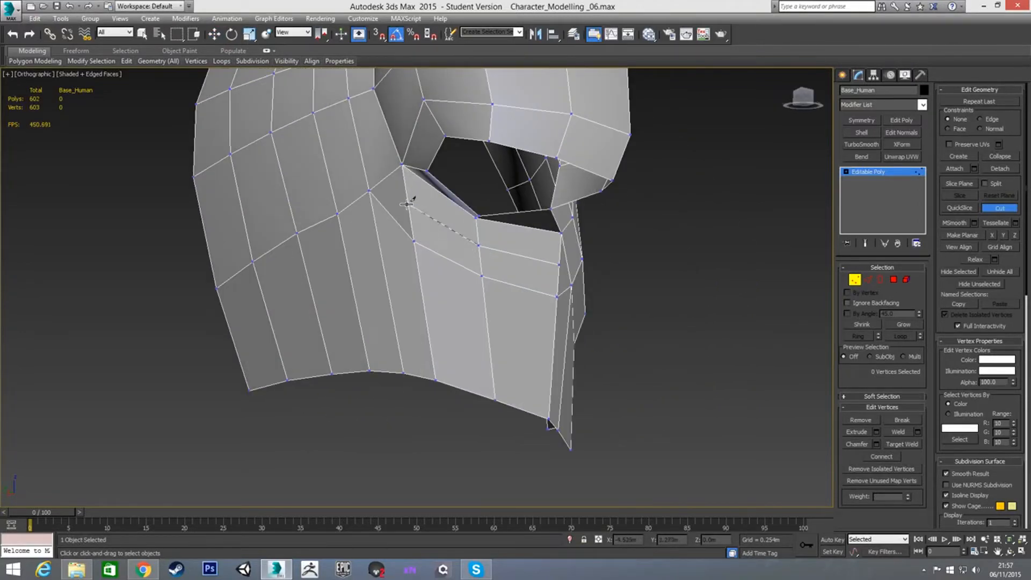
{"action": "key", "text": "w"}
Step: Select the two end vertices of the upper side cut and scale them inward toward each other
{"action": "left_click", "coordinate": [409, 205]}
{"action": "left_click", "coordinate": [559, 265], "text": "ctrl"}
{"action": "middle_click_drag", "start_coordinate": [549, 274], "coordinate": [479, 296], "text": "alt"}
{"action": "key", "text": "r"}
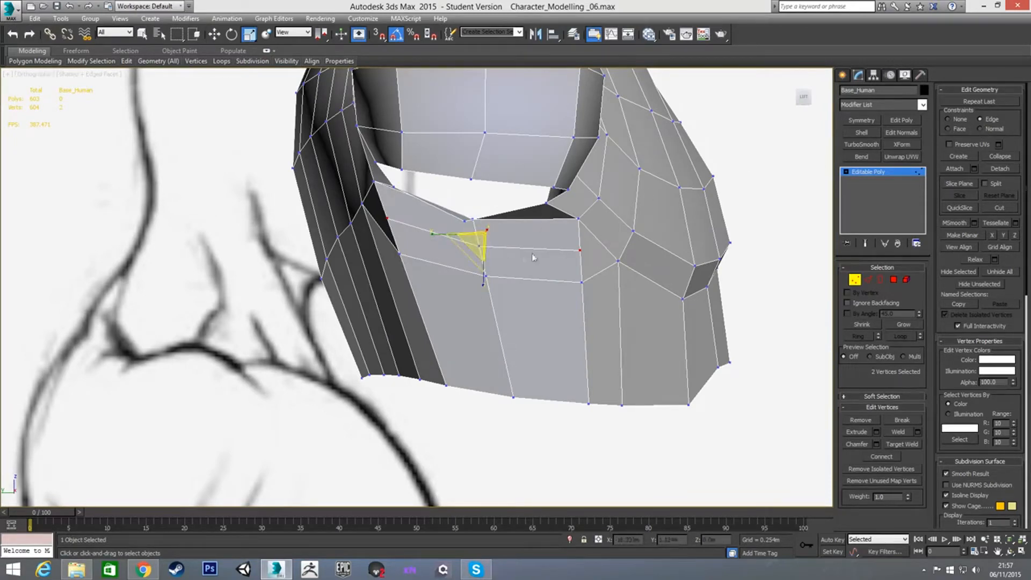
{"action": "left_click_drag", "start_coordinate": [439, 235], "coordinate": [485, 224]}
{"action": "key", "text": "w"}
{"action": "key", "text": "r"}
{"action": "left_click_drag", "start_coordinate": [455, 252], "coordinate": [445, 252]}
Step: Move the middle vertex of the upper side cut down along its edge to line up with its neighbours
{"action": "mouse_move", "coordinate": [484, 263]}
{"action": "middle_mouse_down", "text": "alt"}
{"action": "mouse_move", "coordinate": [557, 208]}
{"action": "mouse_move", "coordinate": [476, 256]}
{"action": "middle_mouse_up", "text": "alt"}
{"action": "left_click", "coordinate": [478, 247]}
{"action": "key", "text": "w"}
{"action": "left_click_drag", "start_coordinate": [480, 246], "coordinate": [544, 278]}
Step: Lower the middle, front and rear vertices of the lower side cut along their edges to widen the panels above
{"action": "mouse_move", "coordinate": [544, 278]}
{"action": "middle_mouse_down", "text": "alt"}
{"action": "mouse_move", "coordinate": [500, 311]}
{"action": "mouse_move", "coordinate": [550, 290]}
{"action": "middle_mouse_up", "text": "alt"}
{"action": "left_click", "coordinate": [485, 277]}
{"action": "left_click_drag", "start_coordinate": [485, 277], "coordinate": [579, 325]}
{"action": "left_click", "coordinate": [577, 288]}
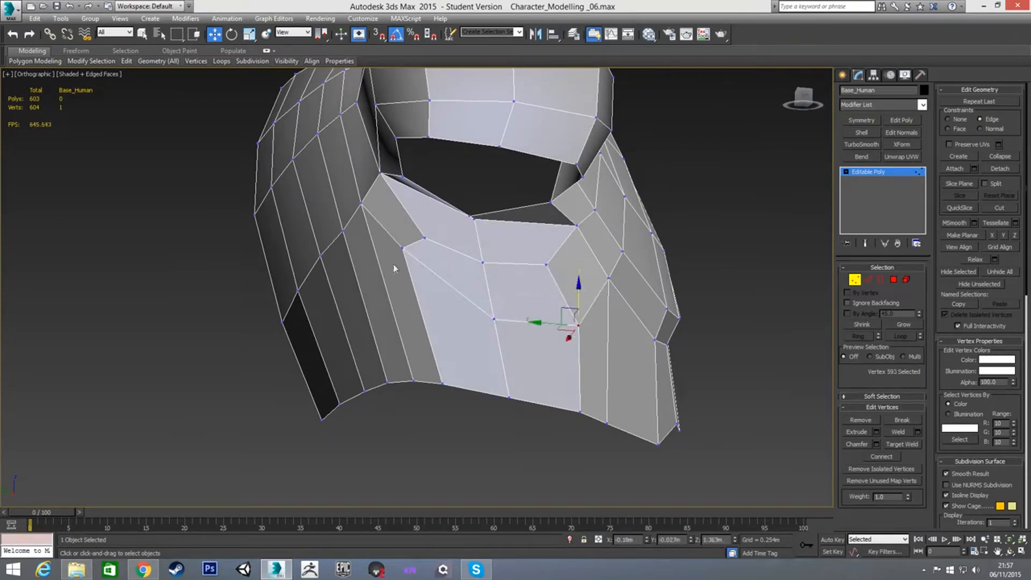
{"action": "left_click", "coordinate": [401, 249]}
{"action": "left_click_drag", "start_coordinate": [401, 248], "coordinate": [416, 295]}
Step: Slide the adjoining back vertex slightly down and raise the rear vertex of the lower side cut a little
{"action": "middle_click_drag", "start_coordinate": [416, 297], "coordinate": [455, 288], "text": "alt"}
{"action": "middle_click_drag", "start_coordinate": [622, 223], "coordinate": [442, 270], "text": "alt"}
{"action": "left_click", "coordinate": [365, 198]}
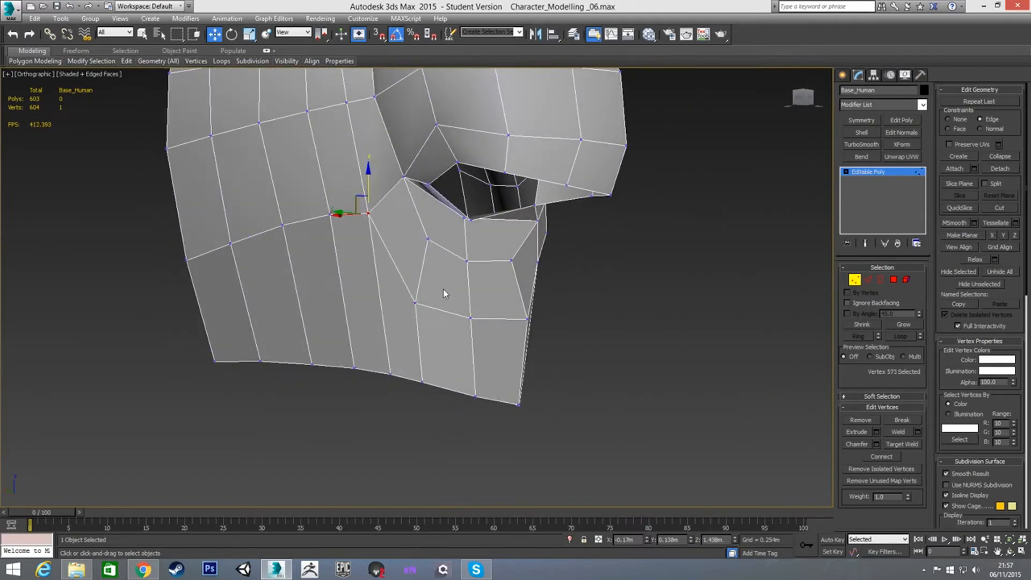
{"action": "middle_click_drag", "start_coordinate": [444, 293], "coordinate": [424, 298], "text": "alt"}
{"action": "left_click", "coordinate": [420, 303]}
{"action": "left_click_drag", "start_coordinate": [419, 276], "coordinate": [418, 264]}
{"action": "mouse_move", "coordinate": [430, 285]}
{"action": "middle_mouse_down", "text": "alt"}
{"action": "mouse_move", "coordinate": [485, 307]}
{"action": "mouse_move", "coordinate": [469, 295]}
{"action": "mouse_move", "coordinate": [472, 304]}
{"action": "mouse_move", "coordinate": [424, 302]}
{"action": "mouse_move", "coordinate": [416, 266]}
{"action": "mouse_move", "coordinate": [395, 259]}
{"action": "mouse_move", "coordinate": [406, 277]}
{"action": "mouse_move", "coordinate": [478, 283]}
{"action": "mouse_move", "coordinate": [458, 279]}
{"action": "mouse_move", "coordinate": [426, 300]}
{"action": "mouse_move", "coordinate": [458, 322]}
{"action": "mouse_move", "coordinate": [348, 343]}
{"action": "middle_mouse_up", "text": "alt"}
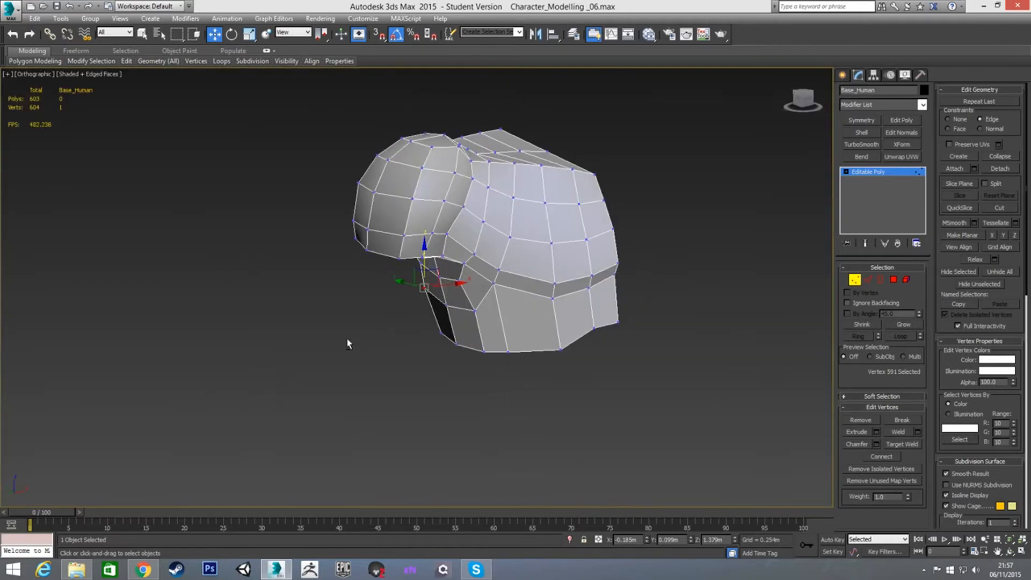
Step: Select the two middle vertices of the side cuts and move them slightly outward in the front view
{"action": "middle_click_drag", "start_coordinate": [426, 306], "coordinate": [454, 300], "text": "alt"}
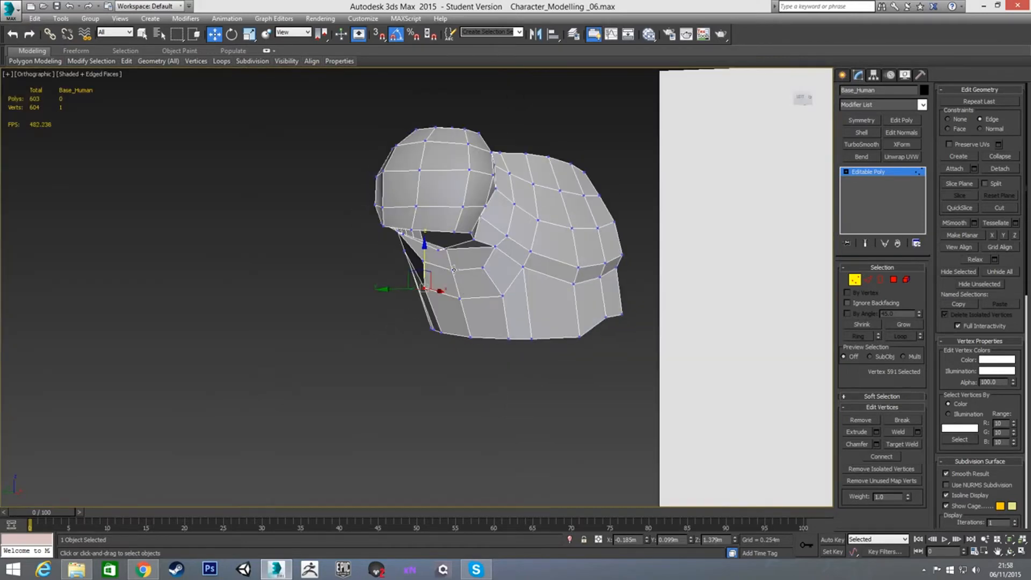
{"action": "left_click", "coordinate": [460, 300], "text": "ctrl"}
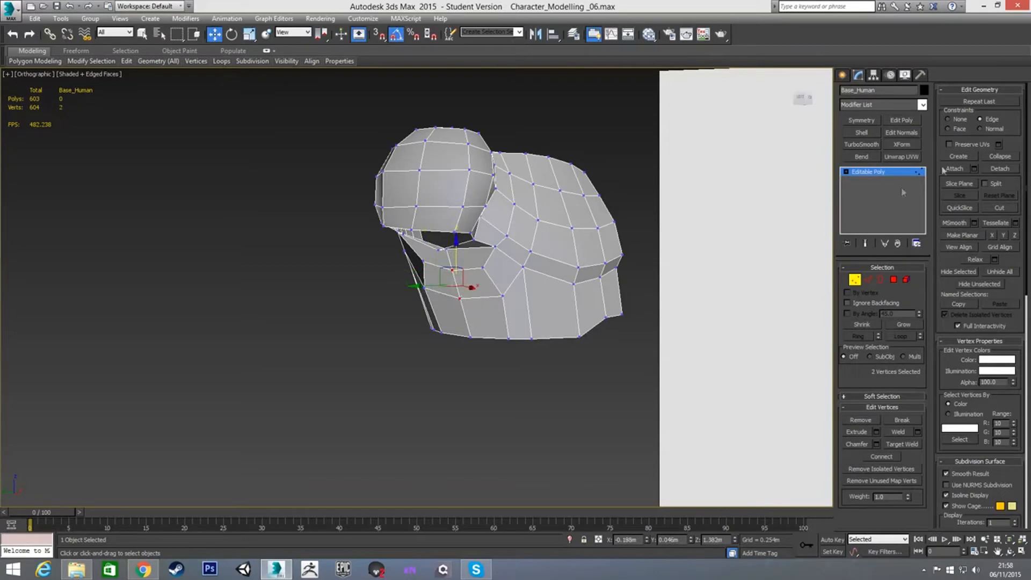
{"action": "left_click", "coordinate": [949, 120]}
{"action": "key", "text": "f"}
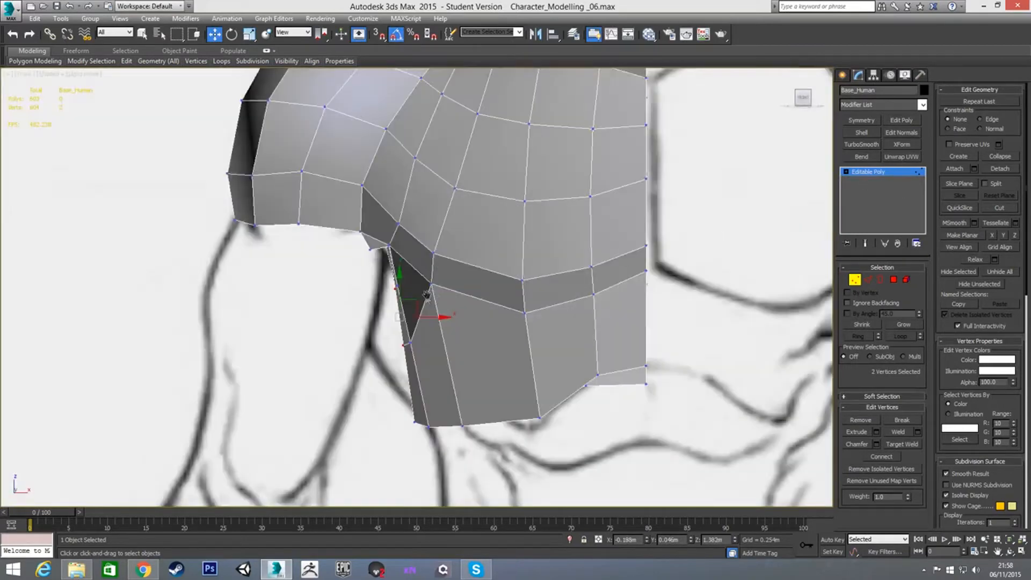
{"action": "scroll", "coordinate": [427, 294], "scroll_direction": "up", "scroll_amount": 2}
{"action": "left_click_drag", "start_coordinate": [477, 268], "coordinate": [473, 267]}
{"action": "left_click_drag", "start_coordinate": [424, 288], "coordinate": [479, 308]}
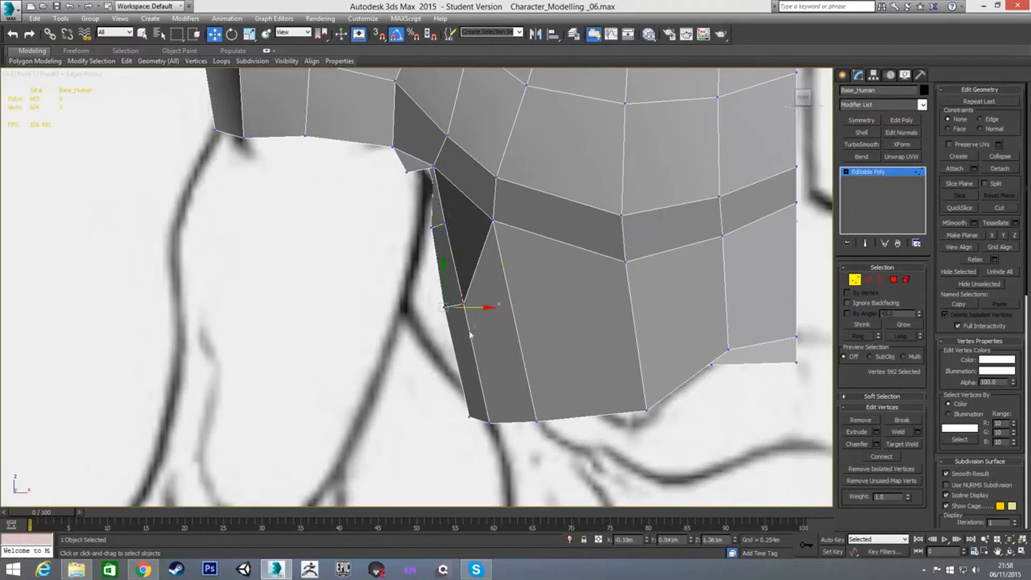
Step: Select the bottom-edge vertices at the torso's side and move them inward onto the front reference's outline, checking in see-through mode
{"action": "middle_click_drag", "start_coordinate": [439, 339], "coordinate": [401, 286]}
{"action": "scroll", "coordinate": [401, 286], "scroll_direction": "down", "scroll_amount": 2}
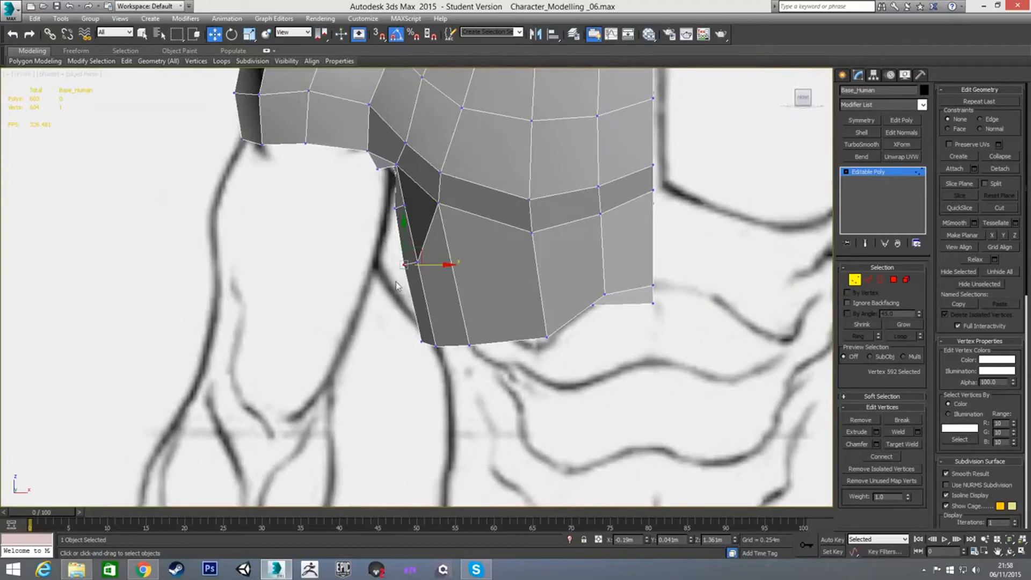
{"action": "left_click_drag", "start_coordinate": [385, 315], "coordinate": [494, 334]}
{"action": "key", "text": "alt+x"}
{"action": "key", "text": "alt+x"}
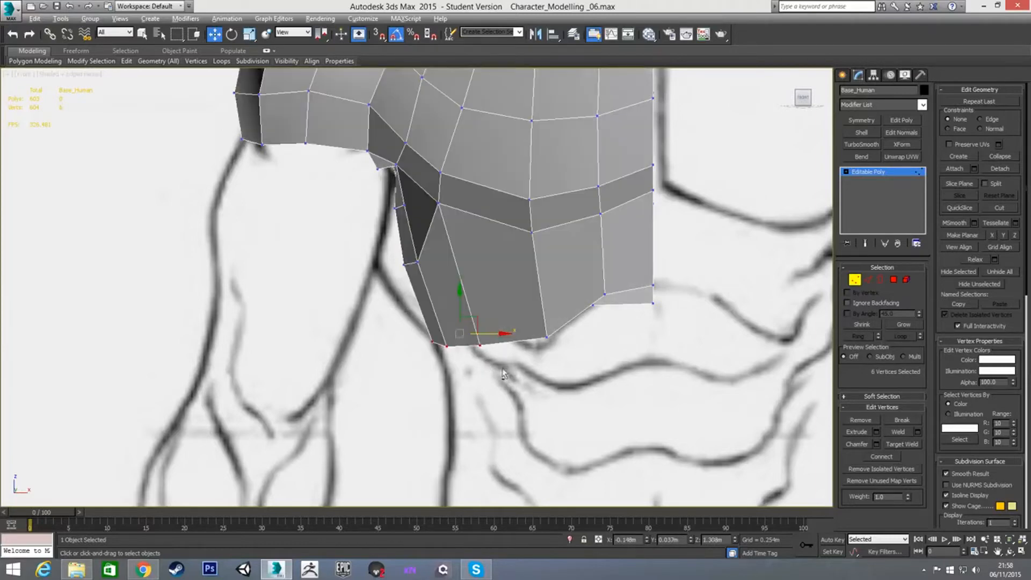
Step: Try to move the three middle side vertices outward onto the front reference's outline where the arm meets the torso
{"action": "left_click", "coordinate": [475, 380]}
{"action": "key", "text": "alt+x"}
{"action": "key", "text": "alt+x"}
{"action": "left_click_drag", "start_coordinate": [391, 235], "coordinate": [422, 265]}
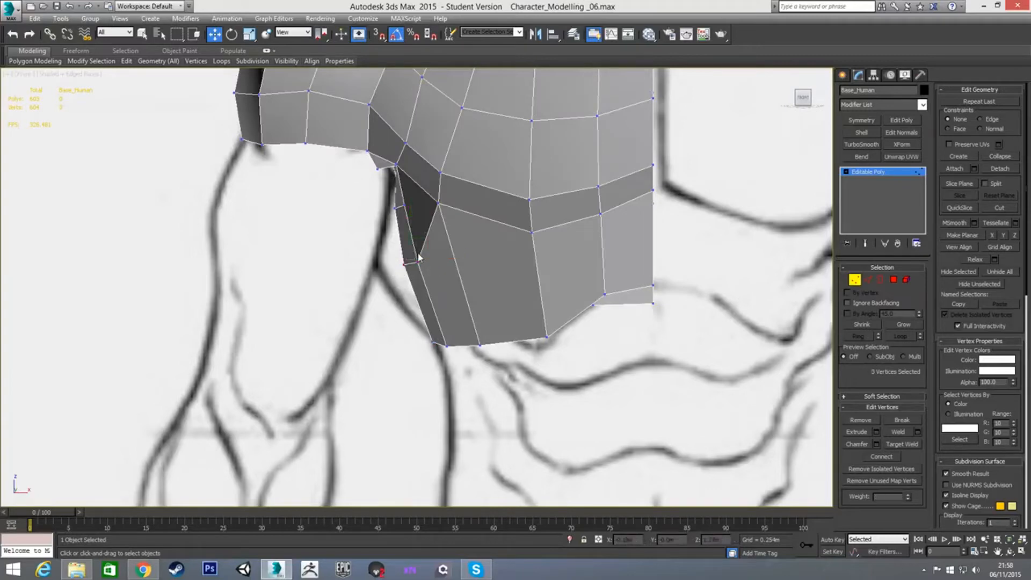
{"action": "left_click_drag", "start_coordinate": [444, 256], "coordinate": [418, 253]}
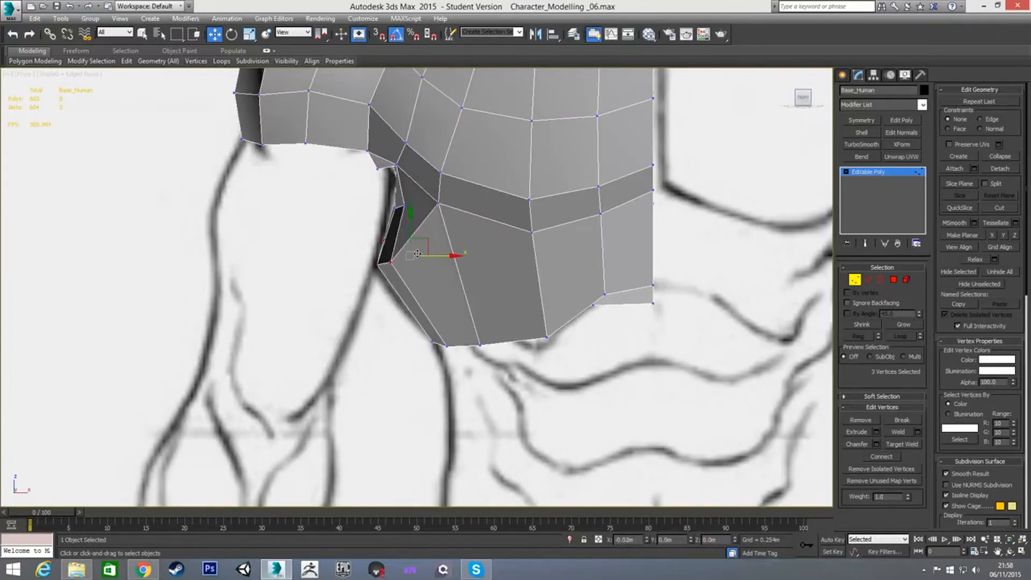
{"action": "key", "text": "alt+x"}
{"action": "key", "text": "alt+x"}
{"action": "key", "text": "ctrl+z"}
{"action": "left_click", "coordinate": [377, 270]}
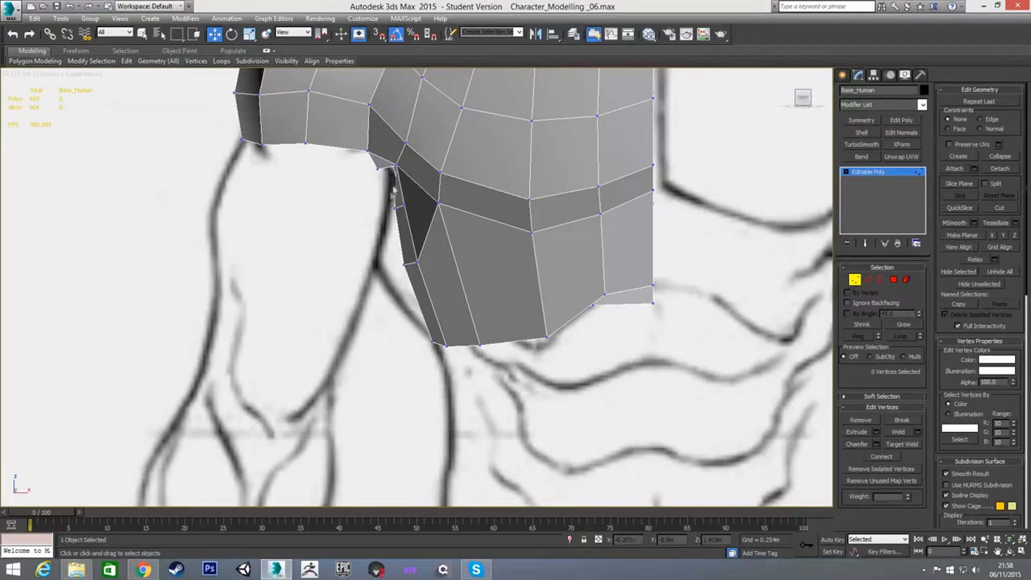
Step: Move the vertex at the front of the armpit slightly outward in the front view
{"action": "middle_click_drag", "start_coordinate": [394, 189], "coordinate": [410, 222]}
{"action": "left_click", "coordinate": [407, 195]}
{"action": "left_click_drag", "start_coordinate": [439, 194], "coordinate": [433, 192]}
{"action": "middle_click_drag", "start_coordinate": [461, 145], "coordinate": [466, 174]}
{"action": "scroll", "coordinate": [466, 173], "scroll_direction": "down", "scroll_amount": 2}
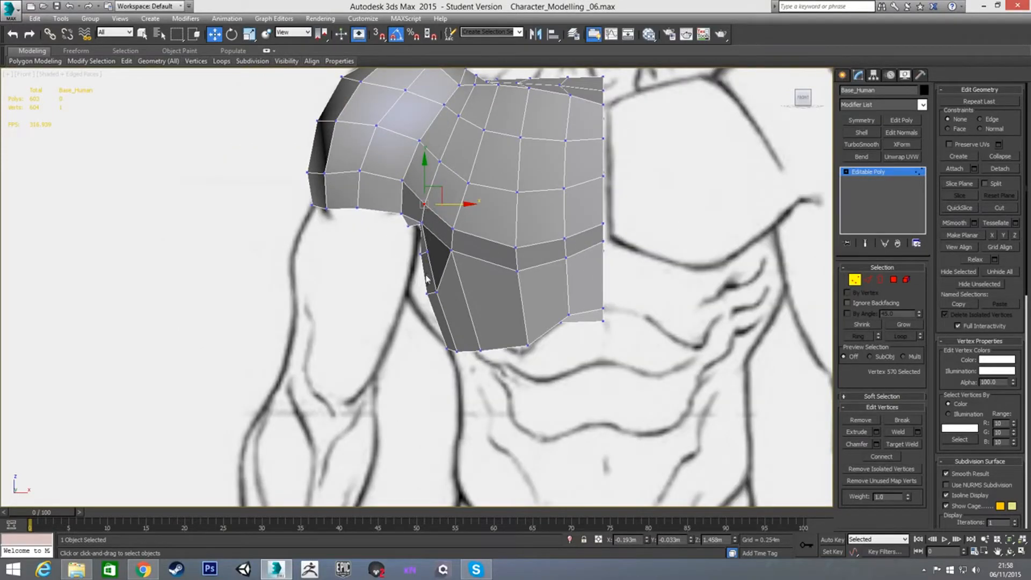
Step: Shift the vertex on the armpit's lower front edge slightly forward, working from a view below the shoulder
{"action": "scroll", "coordinate": [427, 279], "scroll_direction": "down", "scroll_amount": 4}
{"action": "middle_click_drag", "start_coordinate": [427, 279], "coordinate": [551, 214], "text": "alt"}
{"action": "scroll", "coordinate": [485, 265], "scroll_direction": "up", "scroll_amount": 5}
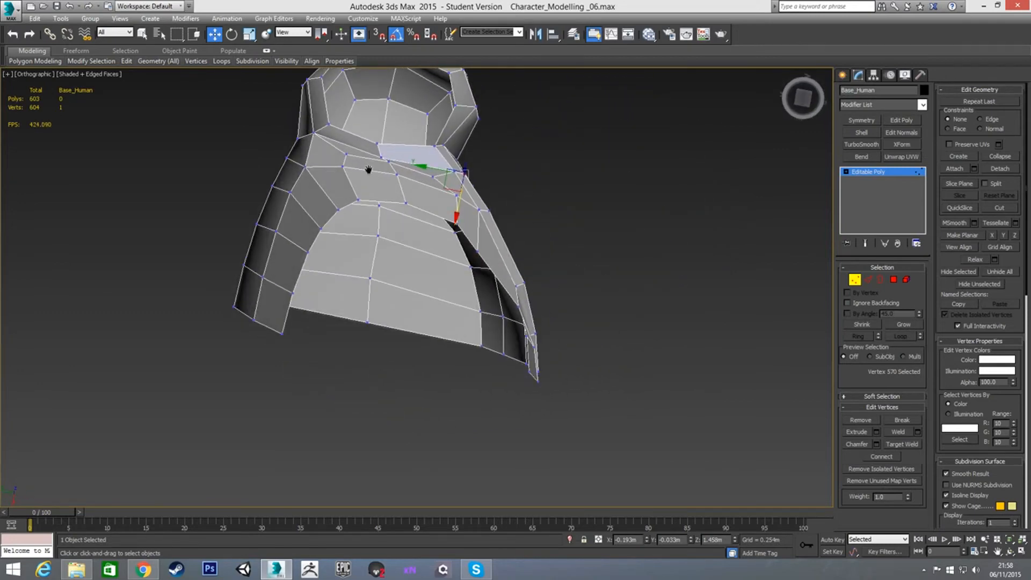
{"action": "middle_click_drag", "start_coordinate": [368, 172], "coordinate": [356, 184], "text": "alt"}
{"action": "middle_click_drag", "start_coordinate": [444, 156], "coordinate": [435, 163], "text": "alt"}
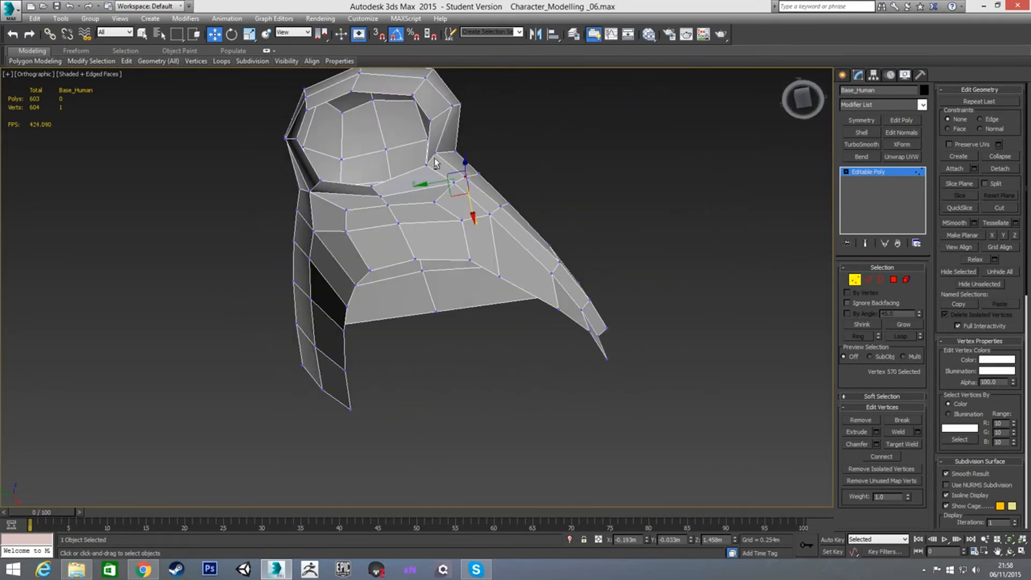
{"action": "left_click", "coordinate": [427, 166]}
{"action": "left_click_drag", "start_coordinate": [398, 172], "coordinate": [416, 159]}
{"action": "left_click", "coordinate": [434, 155]}
{"action": "middle_click_drag", "start_coordinate": [472, 144], "coordinate": [414, 195], "text": "alt"}
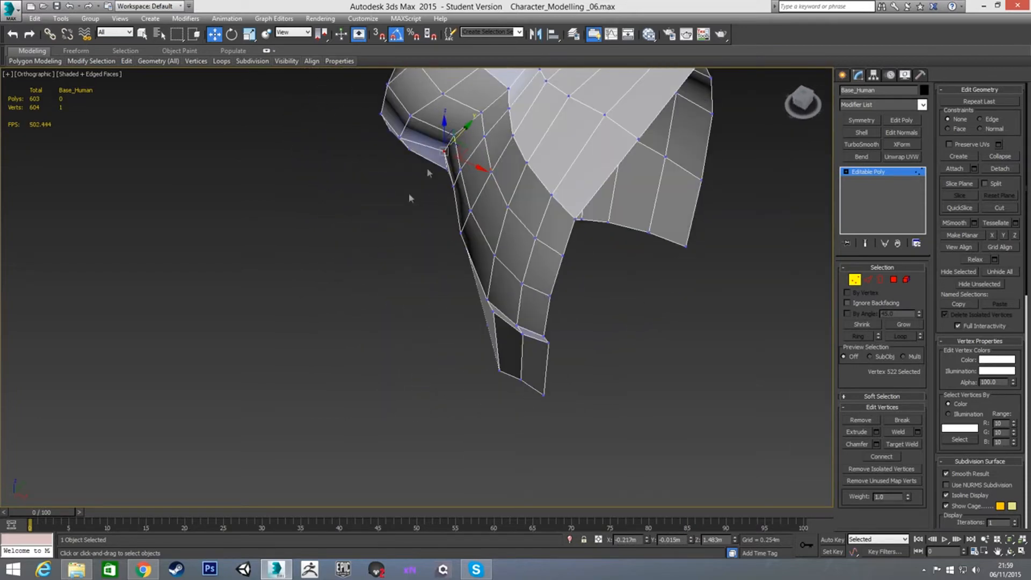
Step: Move the neighbouring vertices along the underside of the armpit slightly forward to even out their spacing
{"action": "left_click", "coordinate": [454, 140]}
{"action": "middle_click_drag", "start_coordinate": [455, 140], "coordinate": [433, 181], "text": "alt"}
{"action": "left_click_drag", "start_coordinate": [486, 130], "coordinate": [476, 131]}
{"action": "left_click", "coordinate": [469, 147]}
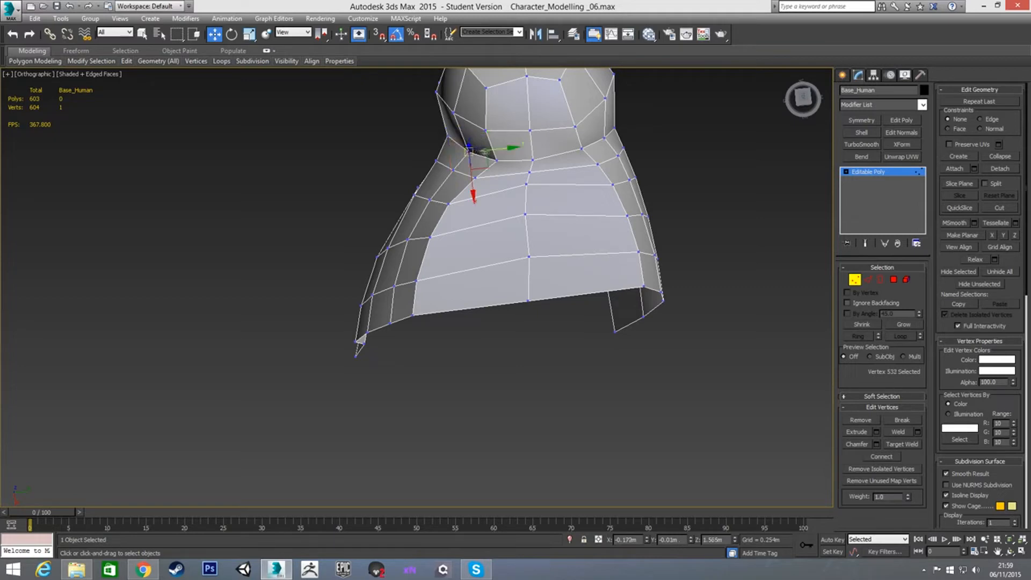
{"action": "left_click_drag", "start_coordinate": [487, 152], "coordinate": [480, 152]}
{"action": "left_click", "coordinate": [498, 158]}
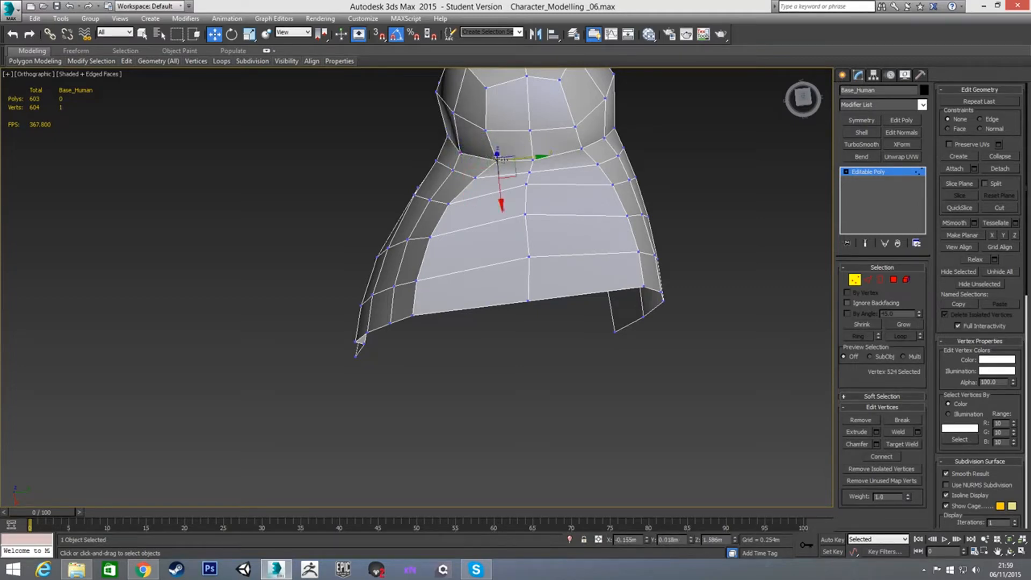
{"action": "left_click_drag", "start_coordinate": [525, 159], "coordinate": [508, 178]}
Step: Move the vertex at the front corner of the armpit slightly forward and check it against the vertex below
{"action": "left_click", "coordinate": [478, 179]}
{"action": "left_click", "coordinate": [447, 165]}
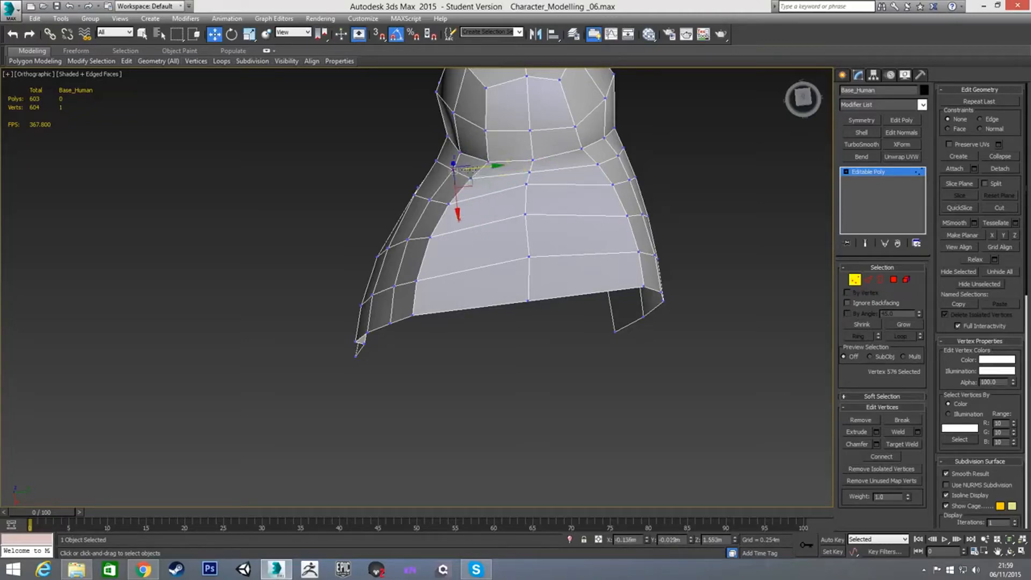
{"action": "left_click", "coordinate": [436, 161]}
{"action": "left_click_drag", "start_coordinate": [463, 159], "coordinate": [459, 160]}
{"action": "middle_click_drag", "start_coordinate": [458, 159], "coordinate": [575, 129], "text": "alt"}
{"action": "middle_click_drag", "start_coordinate": [463, 184], "coordinate": [409, 216], "text": "alt"}
{"action": "left_click", "coordinate": [412, 202]}
{"action": "mouse_move", "coordinate": [377, 269]}
{"action": "middle_mouse_down", "text": "alt"}
{"action": "mouse_move", "coordinate": [534, 192]}
{"action": "mouse_move", "coordinate": [398, 230]}
{"action": "mouse_move", "coordinate": [459, 192]}
{"action": "mouse_move", "coordinate": [453, 230]}
{"action": "mouse_move", "coordinate": [334, 322]}
{"action": "mouse_move", "coordinate": [383, 287]}
{"action": "middle_mouse_up", "text": "alt"}
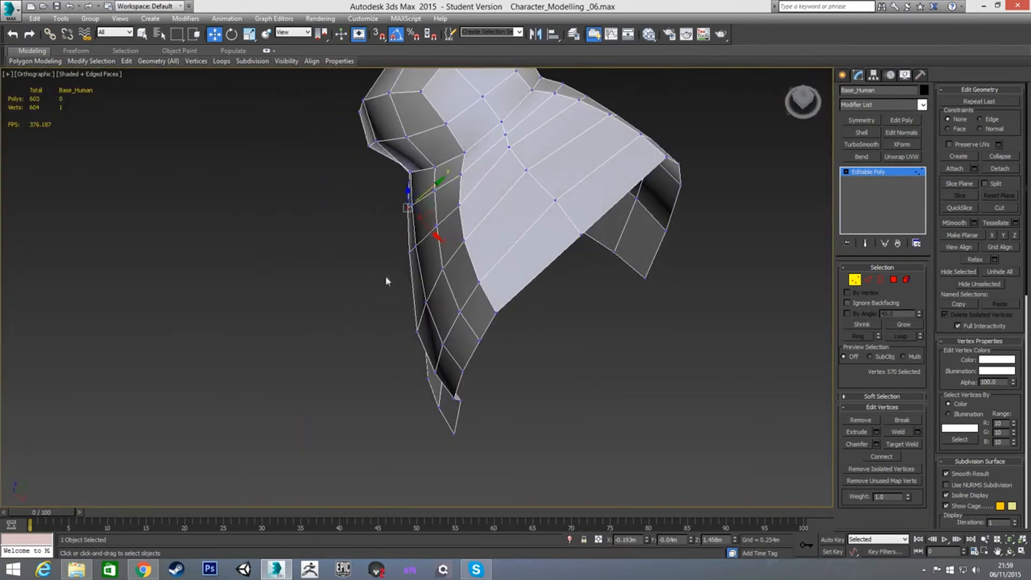
{"action": "left_click", "coordinate": [409, 251]}
Step: Unhide all polygons so the whole arm is shown together with the torso
{"action": "middle_click_drag", "start_coordinate": [410, 251], "coordinate": [597, 248], "text": "alt"}
{"action": "key", "text": "4"}
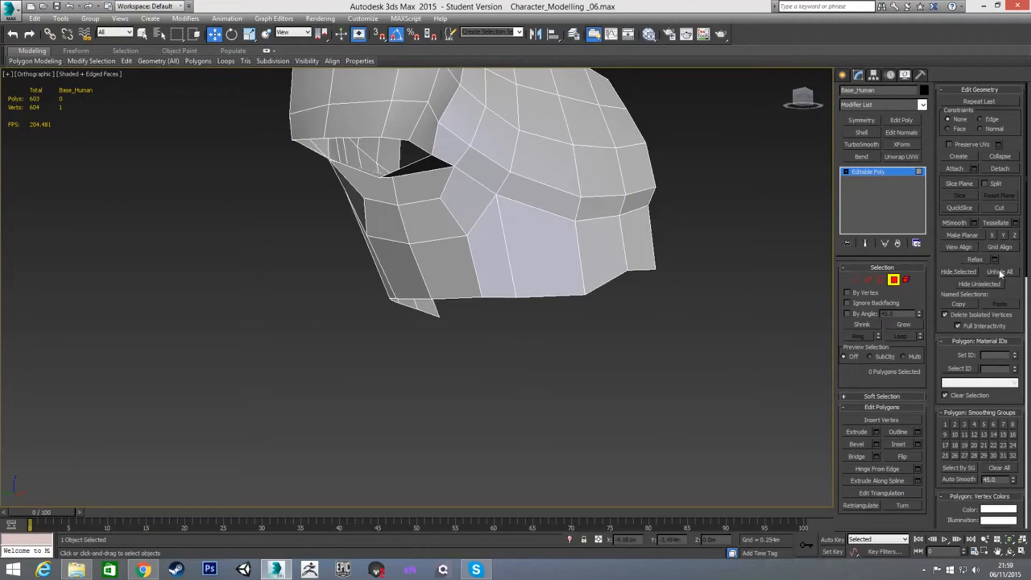
{"action": "left_click", "coordinate": [854, 279]}
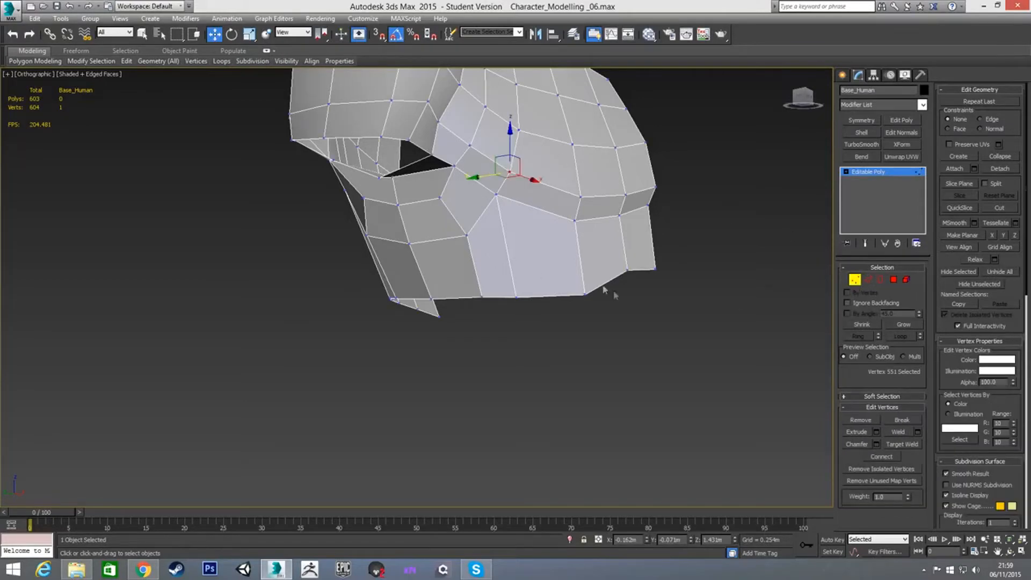
{"action": "scroll", "coordinate": [525, 309], "scroll_direction": "down", "scroll_amount": 5}
{"action": "left_click", "coordinate": [991, 273]}
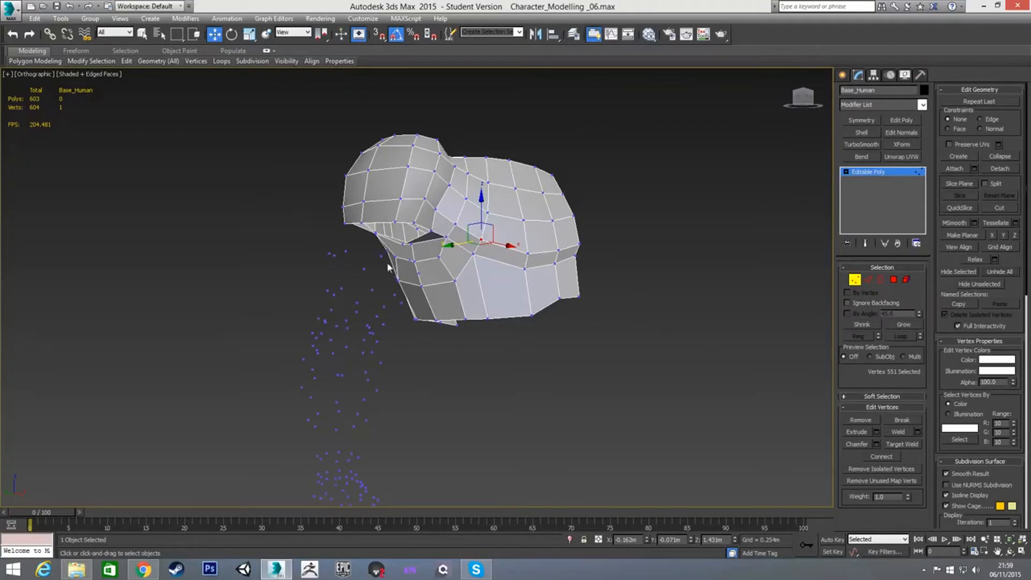
{"action": "left_click", "coordinate": [893, 280]}
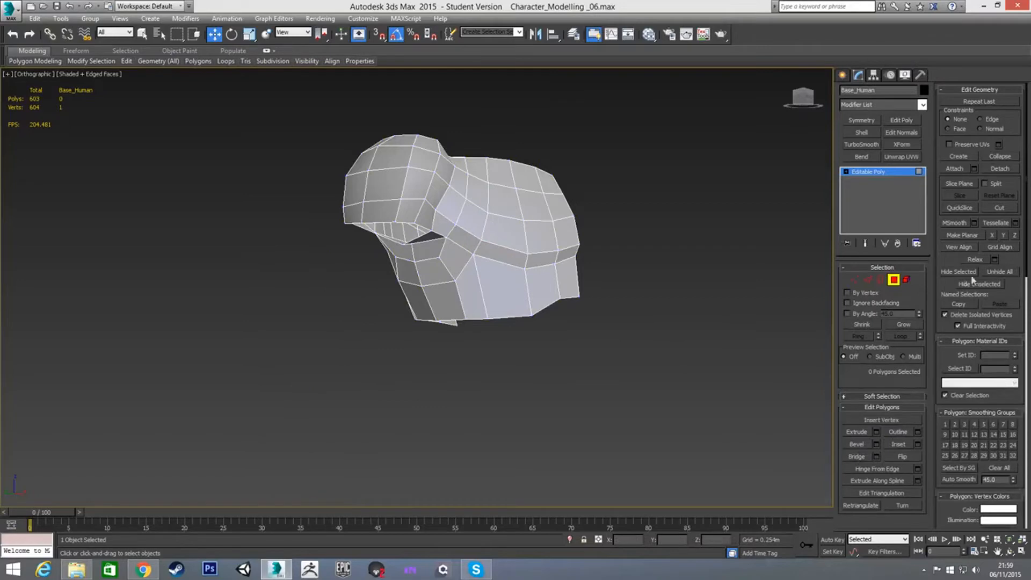
{"action": "left_click", "coordinate": [1000, 272]}
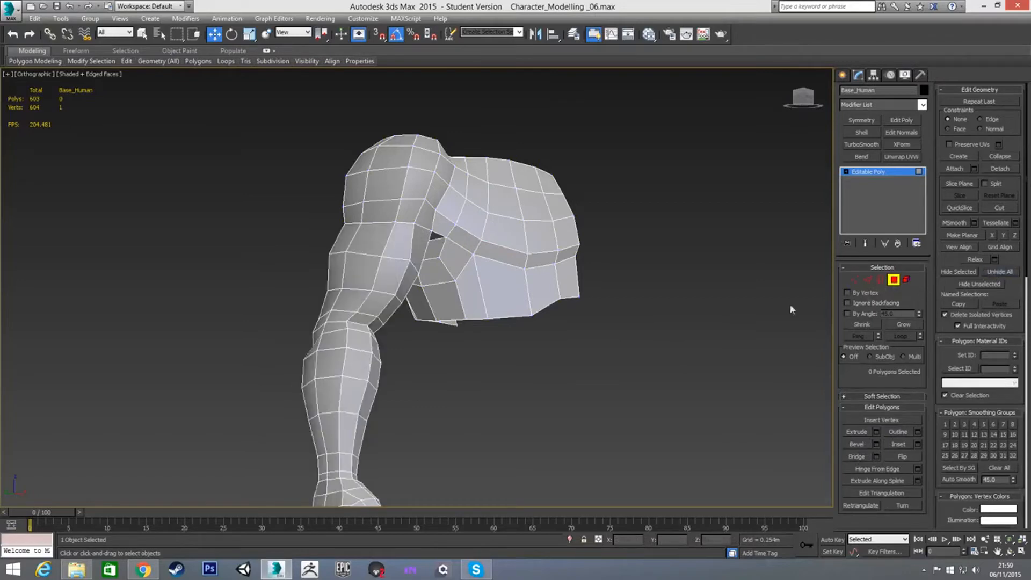
Step: Select the vertex under the armpit between arm and torso and move it slightly down and outward in the front view
{"action": "scroll", "coordinate": [483, 313], "scroll_direction": "down", "scroll_amount": 4}
{"action": "key", "text": "f"}
{"action": "scroll", "coordinate": [440, 274], "scroll_direction": "up", "scroll_amount": 10}
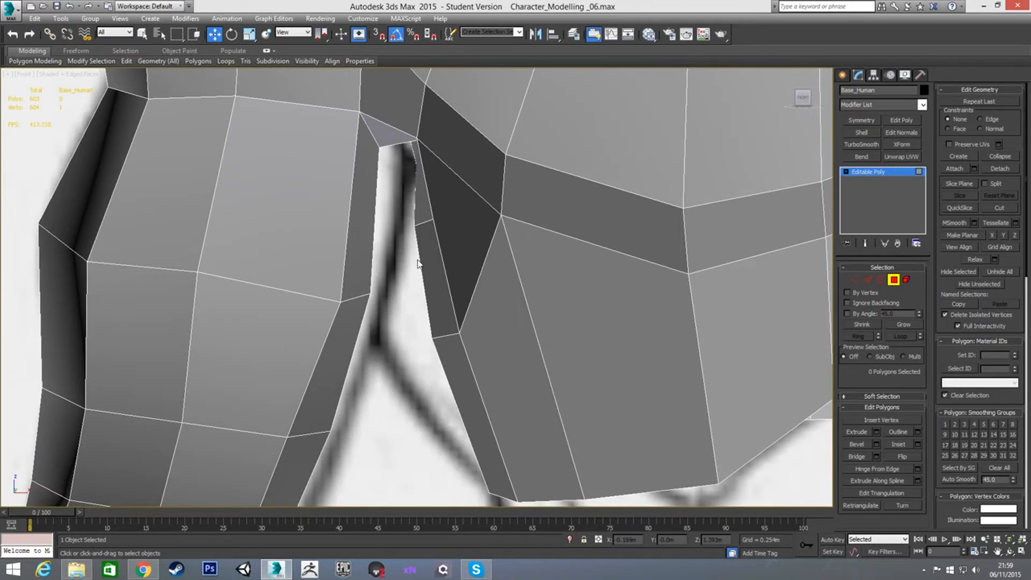
{"action": "middle_click_drag", "start_coordinate": [418, 261], "coordinate": [439, 176]}
{"action": "scroll", "coordinate": [425, 217], "scroll_direction": "down", "scroll_amount": 2}
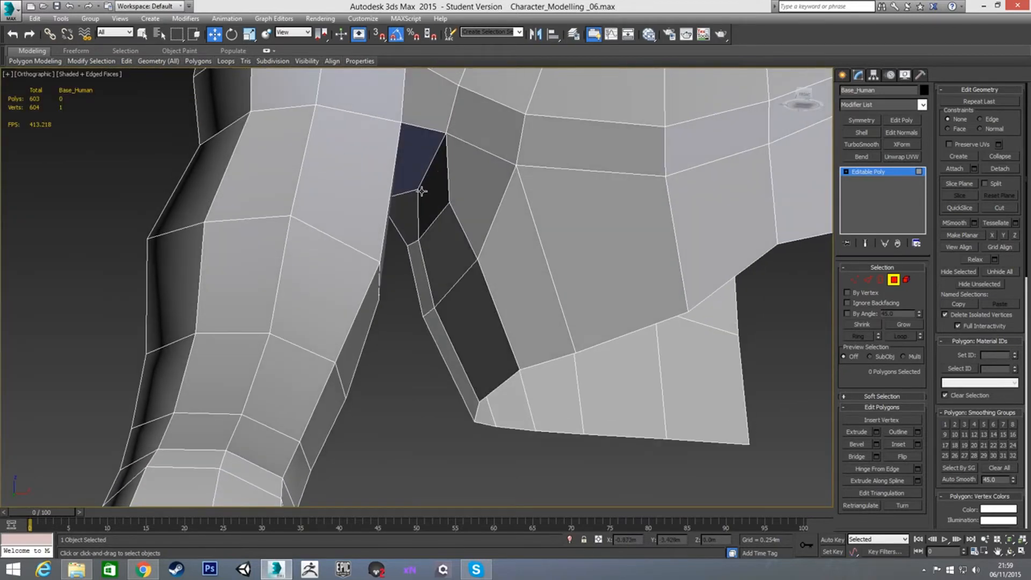
{"action": "key", "text": "1"}
{"action": "left_click", "coordinate": [421, 191]}
{"action": "key", "text": "f"}
{"action": "middle_click_drag", "start_coordinate": [392, 247], "coordinate": [420, 228]}
{"action": "scroll", "coordinate": [424, 227], "scroll_direction": "up", "scroll_amount": 2}
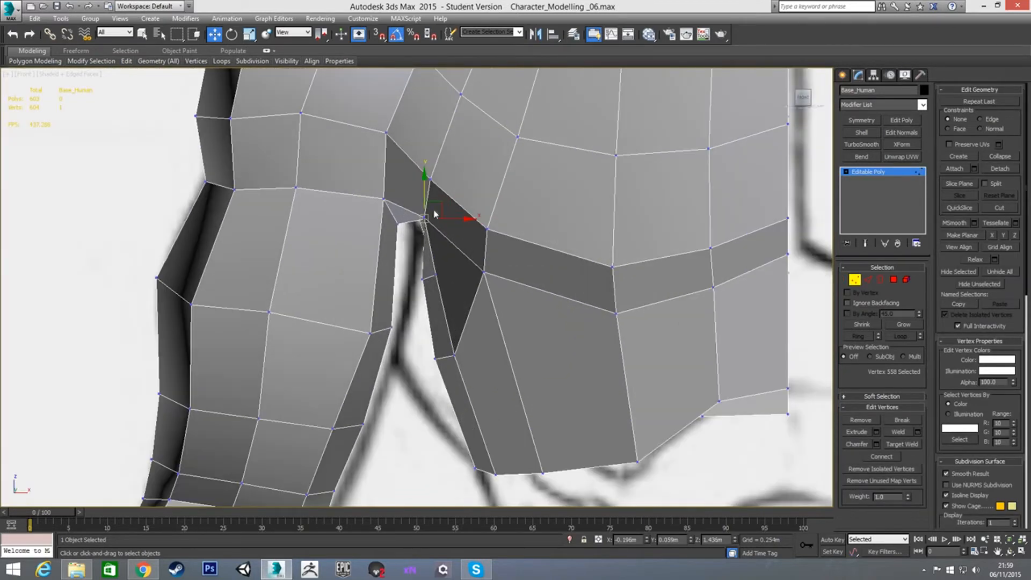
{"action": "left_click_drag", "start_coordinate": [439, 204], "coordinate": [434, 211]}
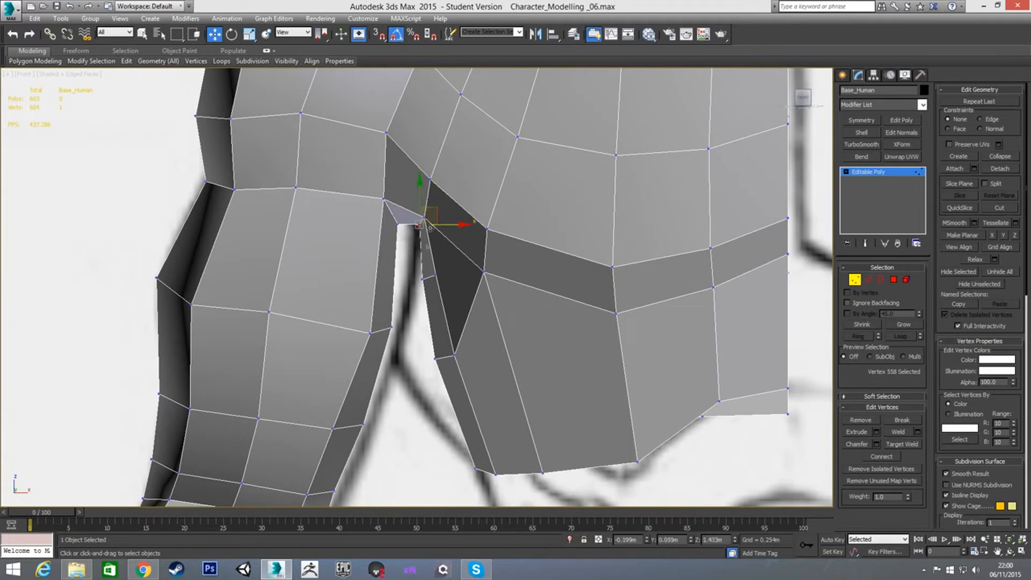
{"action": "scroll", "coordinate": [434, 221], "scroll_direction": "down", "scroll_amount": 4}
{"action": "scroll", "coordinate": [439, 243], "scroll_direction": "up", "scroll_amount": 4}
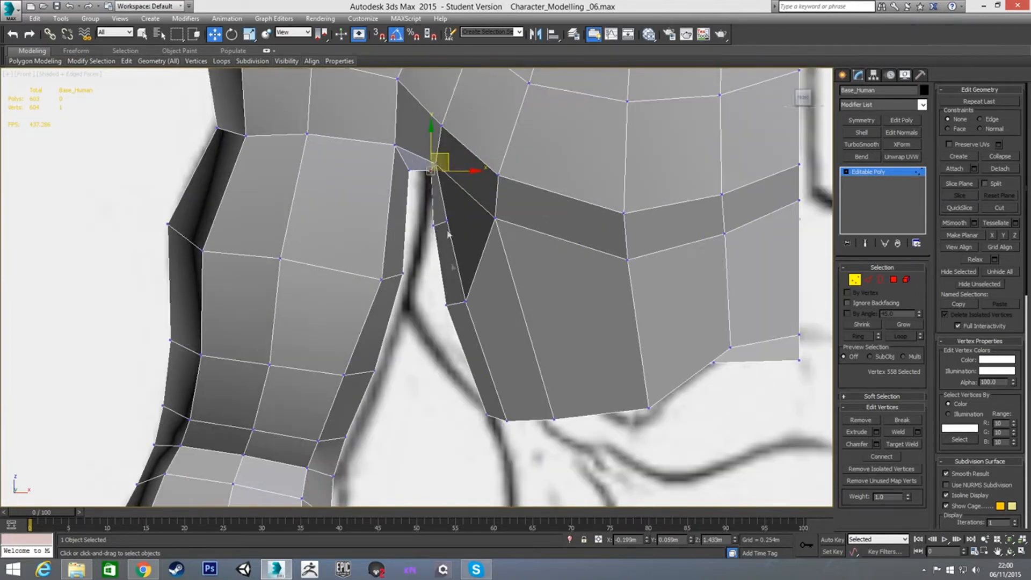
{"action": "scroll", "coordinate": [446, 200], "scroll_direction": "down", "scroll_amount": 2}
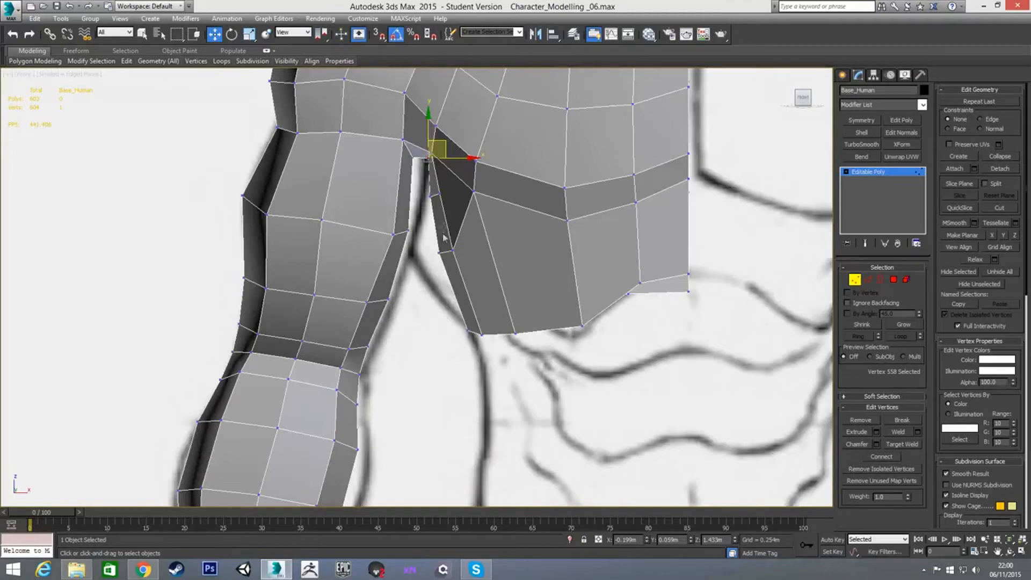
Step: Reposition the rear vertex beneath the armpit, moving it inward in the front view
{"action": "left_click", "coordinate": [436, 194]}
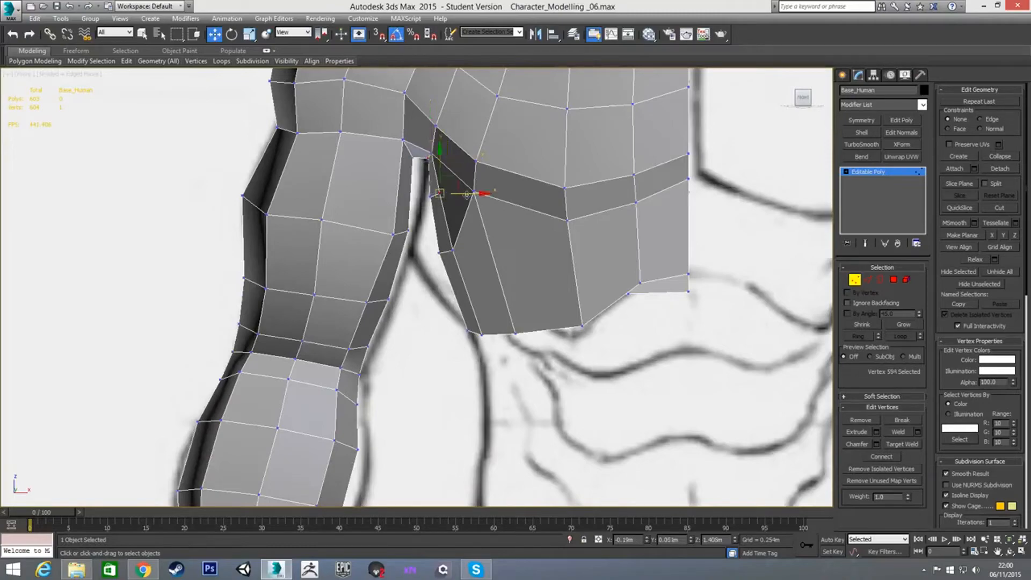
{"action": "middle_click_drag", "start_coordinate": [457, 213], "coordinate": [435, 245], "text": "alt"}
{"action": "left_click", "coordinate": [444, 219]}
{"action": "left_click_drag", "start_coordinate": [420, 217], "coordinate": [428, 218]}
{"action": "middle_click_drag", "start_coordinate": [429, 217], "coordinate": [308, 265], "text": "alt"}
{"action": "key", "text": "f"}
{"action": "scroll", "coordinate": [368, 255], "scroll_direction": "up", "scroll_amount": 4}
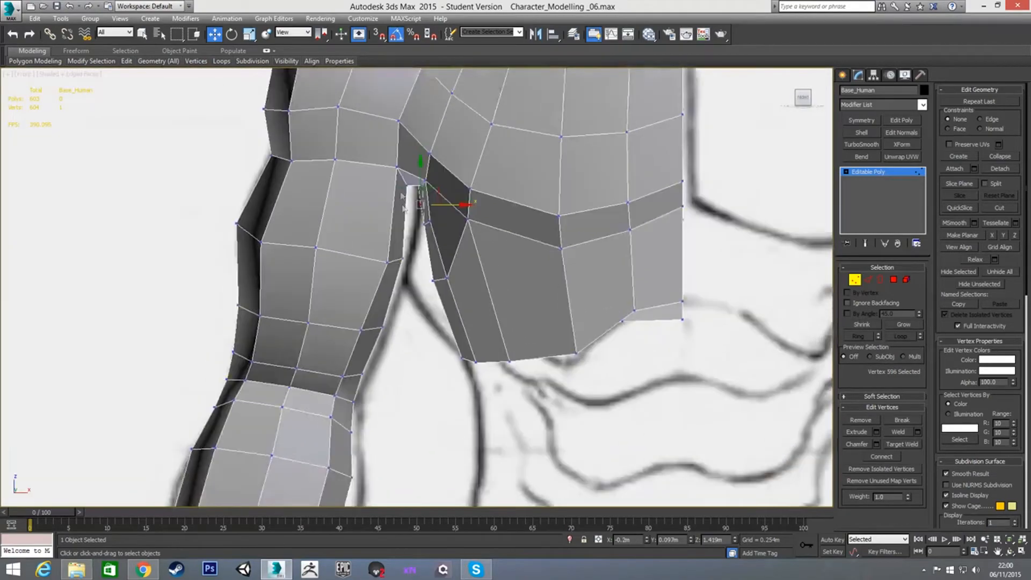
{"action": "left_click_drag", "start_coordinate": [456, 206], "coordinate": [474, 206]}
{"action": "left_click", "coordinate": [435, 234]}
Step: Examine the reshaped armpit and torso side from several angles and against the front reference
{"action": "middle_click_drag", "start_coordinate": [478, 317], "coordinate": [597, 290]}
{"action": "scroll", "coordinate": [477, 317], "scroll_direction": "down", "scroll_amount": 2}
{"action": "scroll", "coordinate": [447, 286], "scroll_direction": "down", "scroll_amount": 2}
{"action": "middle_click_drag", "start_coordinate": [363, 272], "coordinate": [175, 273], "text": "alt"}
{"action": "scroll", "coordinate": [359, 302], "scroll_direction": "down", "scroll_amount": 2}
{"action": "key", "text": "f"}
{"action": "scroll", "coordinate": [411, 299], "scroll_direction": "up", "scroll_amount": 4}
{"action": "middle_click_drag", "start_coordinate": [388, 311], "coordinate": [365, 214]}
Step: Select the open edges along the torso's bottom and extrude them straight down to the waist of the front reference
{"action": "key", "text": "2"}
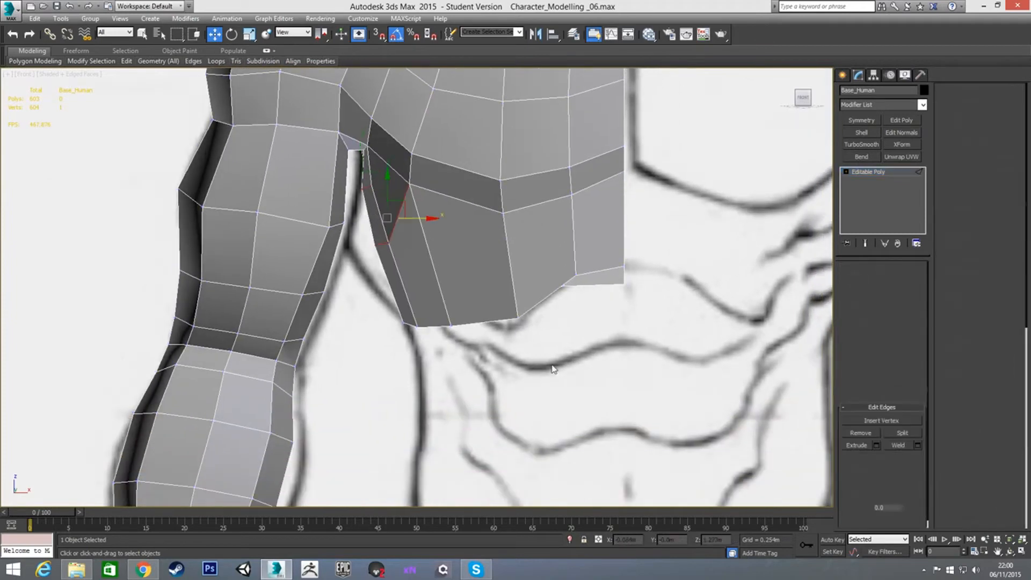
{"action": "middle_click_drag", "start_coordinate": [561, 361], "coordinate": [513, 283]}
{"action": "double_click", "coordinate": [489, 225]}
{"action": "middle_click_drag", "start_coordinate": [485, 318], "coordinate": [479, 282], "text": "alt"}
{"action": "key", "text": "f"}
{"action": "scroll", "coordinate": [476, 301], "scroll_direction": "down", "scroll_amount": 5}
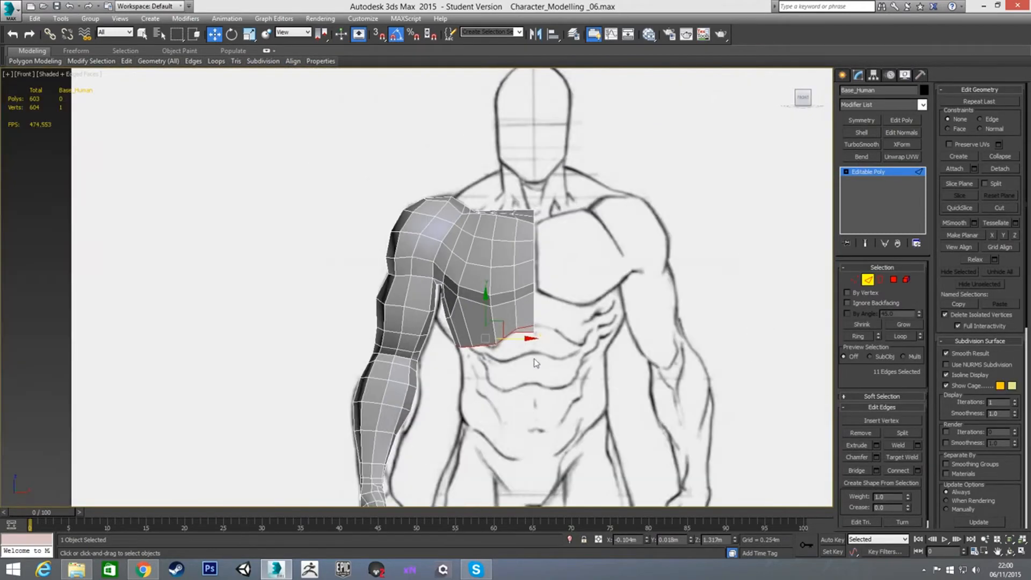
{"action": "middle_click_drag", "start_coordinate": [515, 376], "coordinate": [517, 283]}
{"action": "scroll", "coordinate": [518, 282], "scroll_direction": "up", "scroll_amount": 2}
{"action": "left_click_drag", "start_coordinate": [468, 191], "coordinate": [454, 269], "text": "shift"}
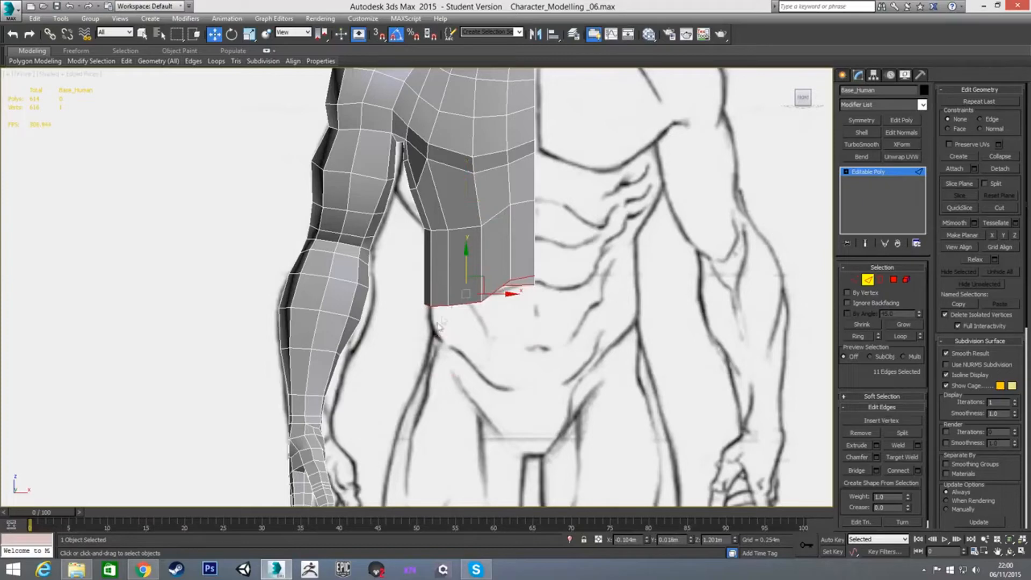
{"action": "left_click_drag", "start_coordinate": [465, 290], "coordinate": [468, 295]}
Step: Select the new bottom row of torso vertices and make it planar in Z
{"action": "key", "text": "1"}
{"action": "left_click_drag", "start_coordinate": [405, 288], "coordinate": [533, 349]}
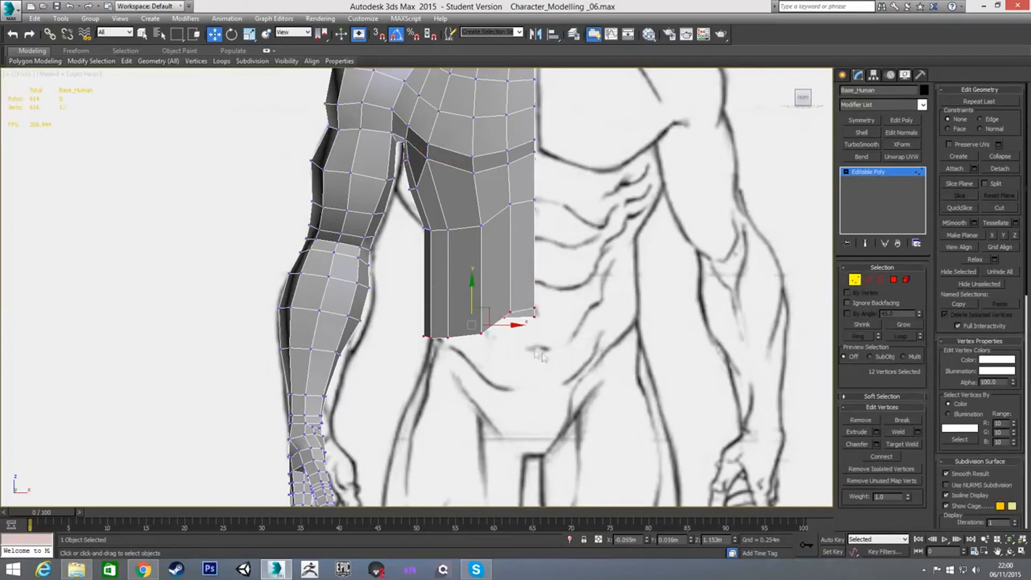
{"action": "left_click", "coordinate": [1015, 236]}
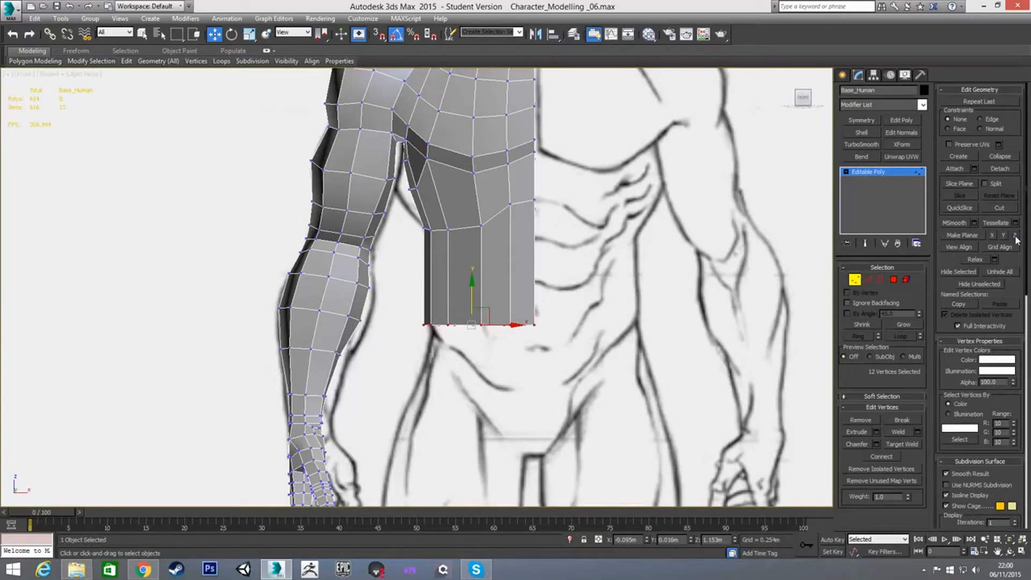
{"action": "middle_click_drag", "start_coordinate": [544, 348], "coordinate": [553, 299]}
{"action": "scroll", "coordinate": [552, 301], "scroll_direction": "up", "scroll_amount": 2}
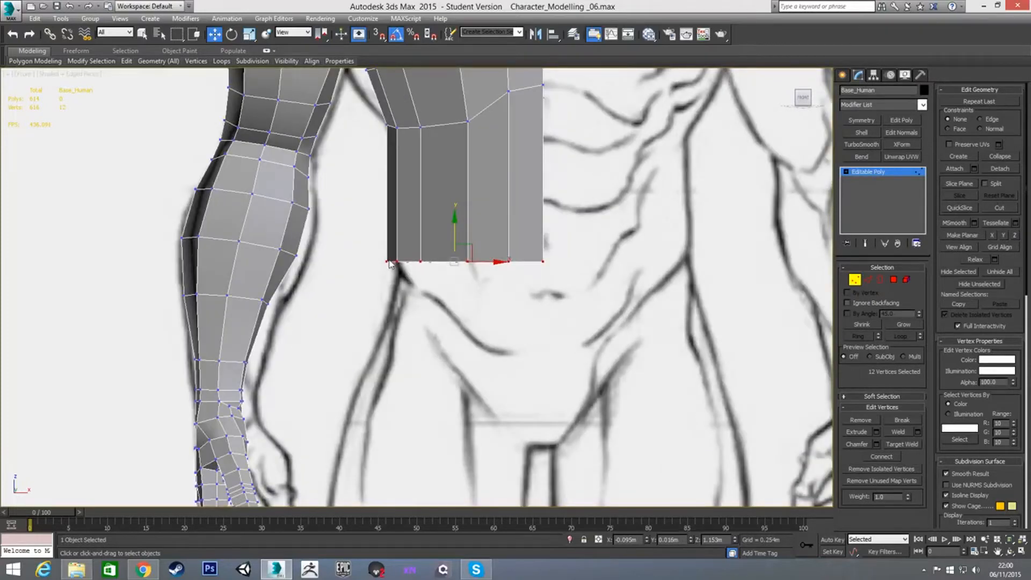
Step: Move the side vertices of the bottom row inward onto the reference's waist outline, checking in see-through mode
{"action": "left_click_drag", "start_coordinate": [372, 246], "coordinate": [462, 264]}
{"action": "key", "text": "alt+x"}
{"action": "left_click", "coordinate": [401, 284]}
{"action": "middle_click_drag", "start_coordinate": [416, 194], "coordinate": [413, 254]}
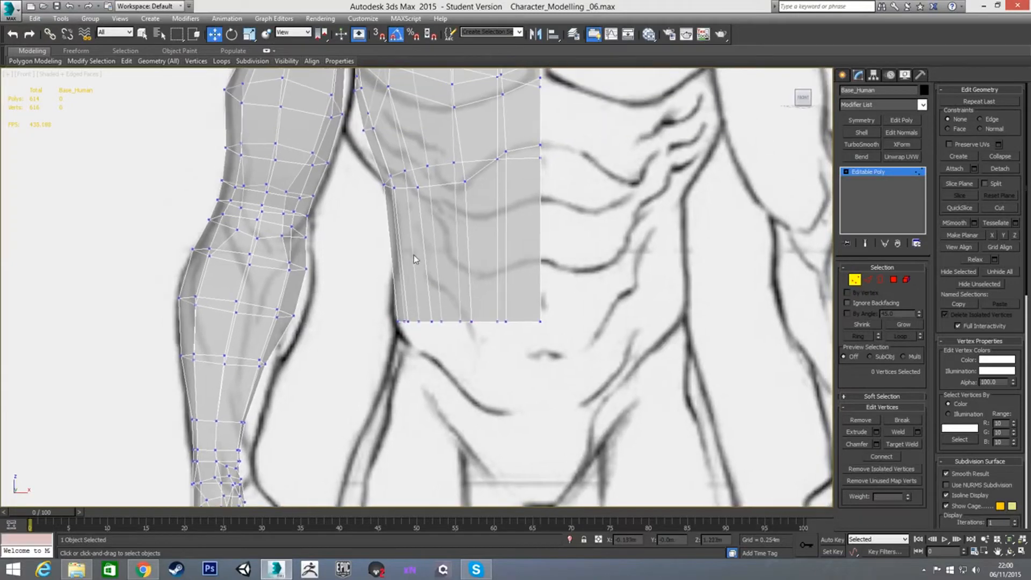
{"action": "key", "text": "alt+x"}
{"action": "scroll", "coordinate": [439, 283], "scroll_direction": "down", "scroll_amount": 2}
Step: Move the front vertex near the side of the bottom row slightly forward and inspect the torso's curvature
{"action": "middle_click_drag", "start_coordinate": [429, 312], "coordinate": [436, 231], "text": "alt"}
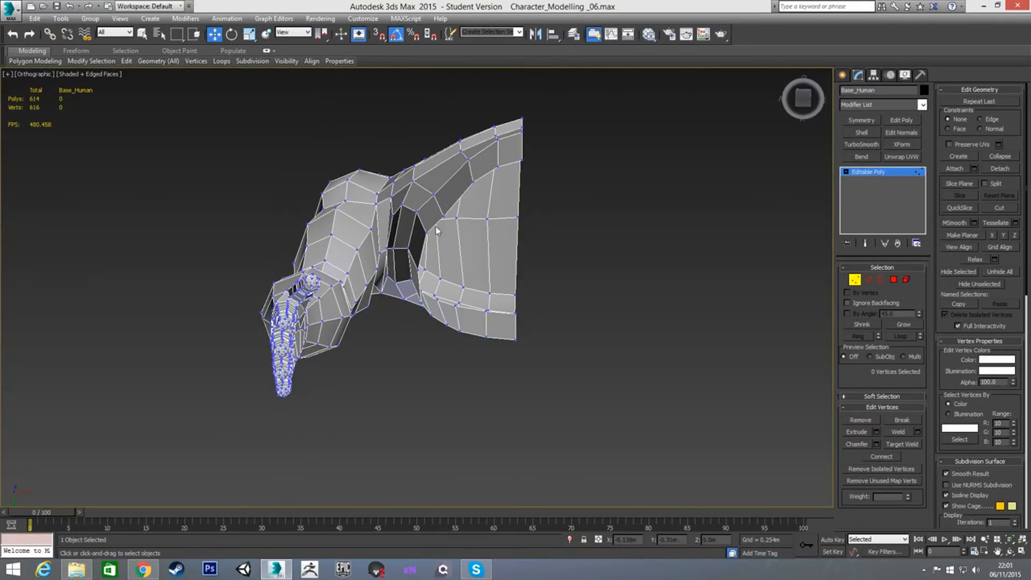
{"action": "left_click", "coordinate": [445, 218]}
{"action": "left_click_drag", "start_coordinate": [441, 235], "coordinate": [441, 228]}
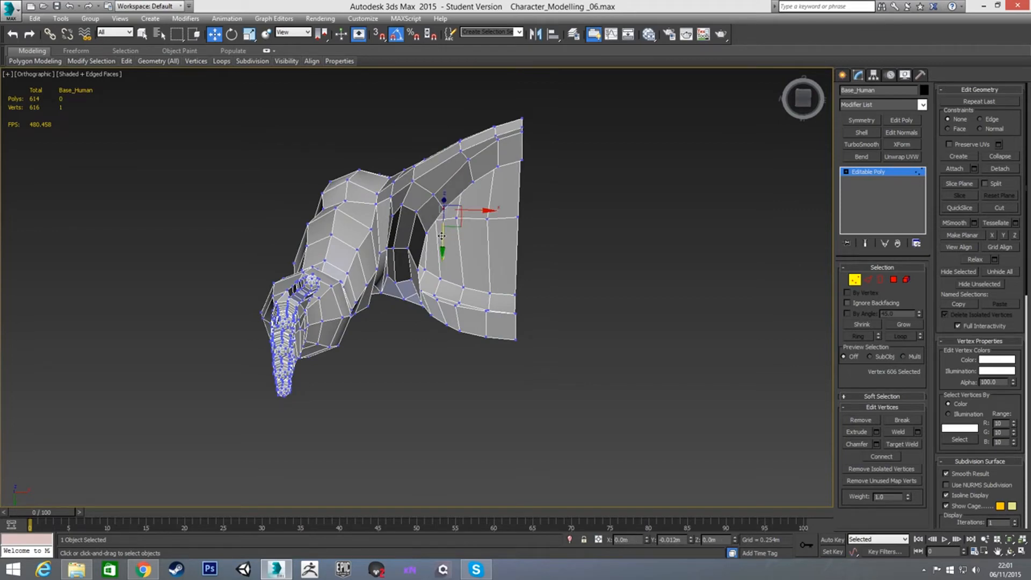
{"action": "mouse_move", "coordinate": [481, 203]}
{"action": "middle_mouse_down", "text": "alt"}
{"action": "mouse_move", "coordinate": [457, 205]}
{"action": "mouse_move", "coordinate": [481, 199]}
{"action": "middle_mouse_up", "text": "alt"}
{"action": "middle_click_drag", "start_coordinate": [470, 275], "coordinate": [578, 292], "text": "alt"}
{"action": "middle_click_drag", "start_coordinate": [394, 177], "coordinate": [428, 272], "text": "alt"}
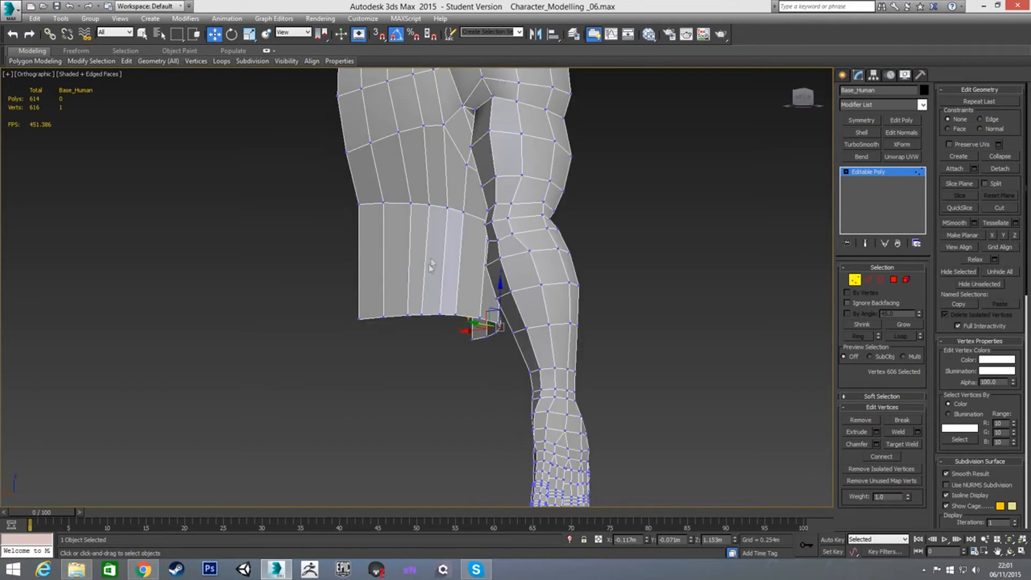
{"action": "middle_click_drag", "start_coordinate": [445, 217], "coordinate": [537, 277], "text": "alt"}
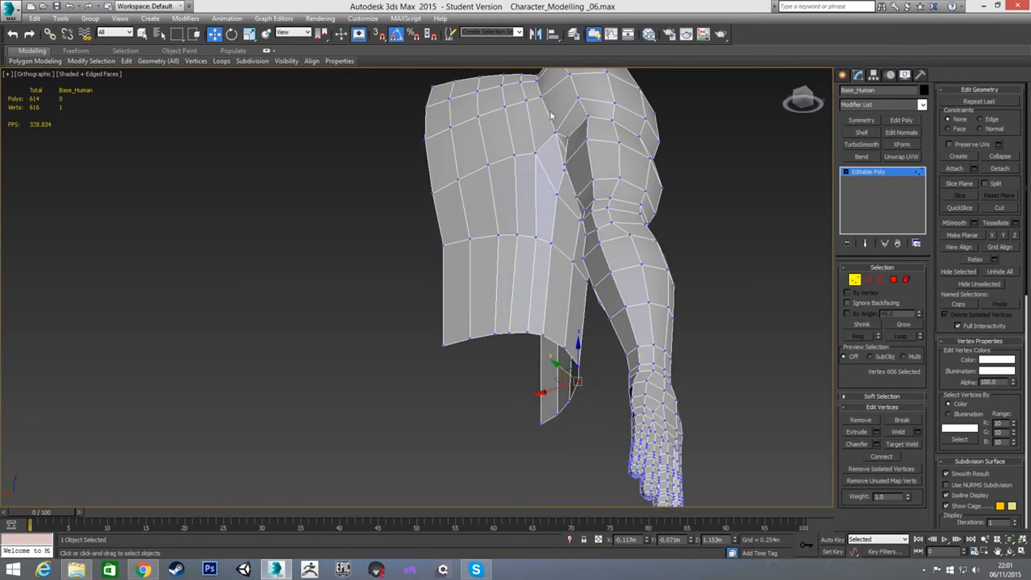
Step: Target-weld the redundant vertex column on the torso's back to its neighbour, at both the upper and waist rows of the new section
{"action": "scroll", "coordinate": [546, 242], "scroll_direction": "up", "scroll_amount": 2}
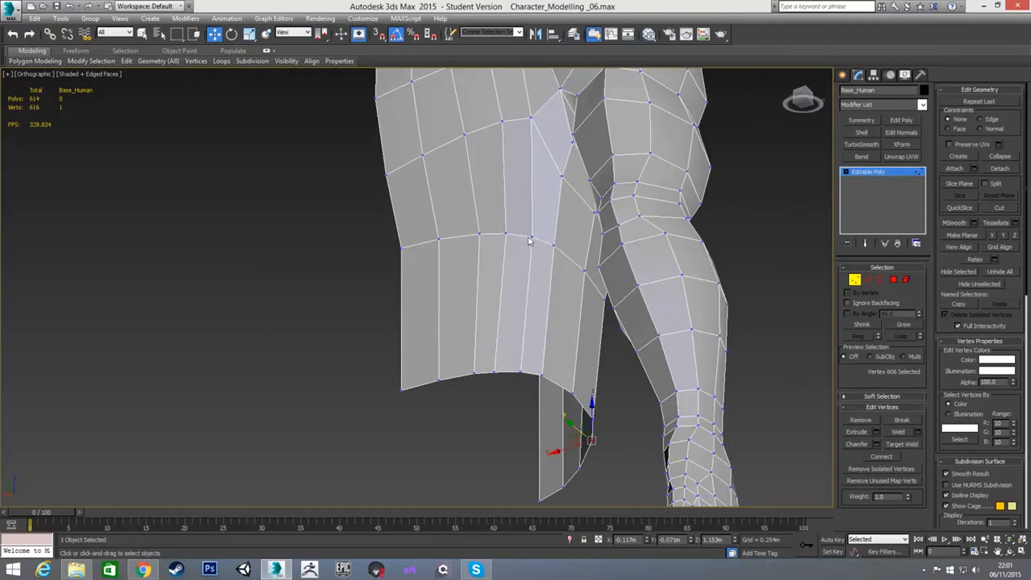
{"action": "right_click", "coordinate": [531, 219]}
{"action": "left_click", "coordinate": [517, 283]}
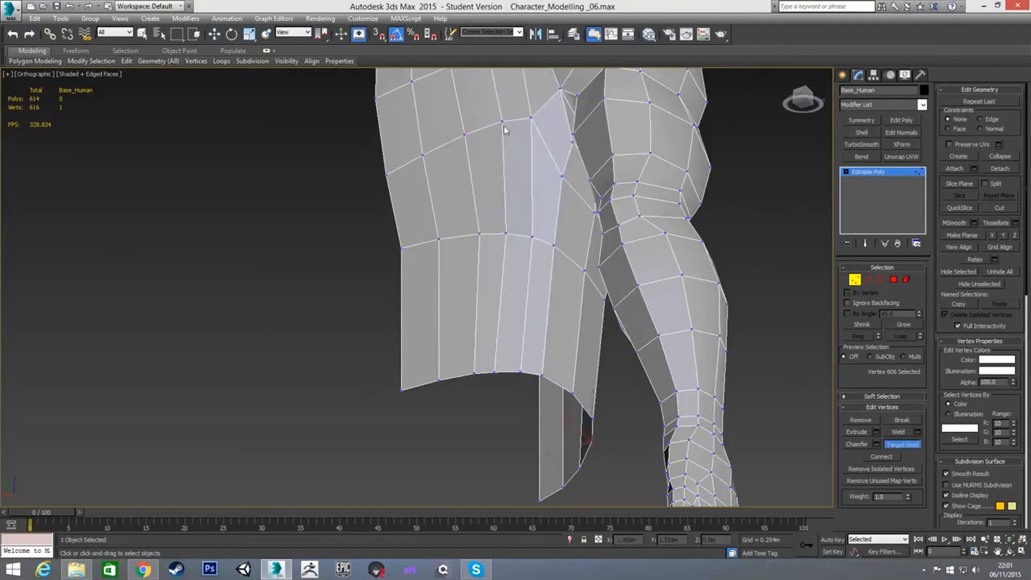
{"action": "left_click", "coordinate": [531, 236]}
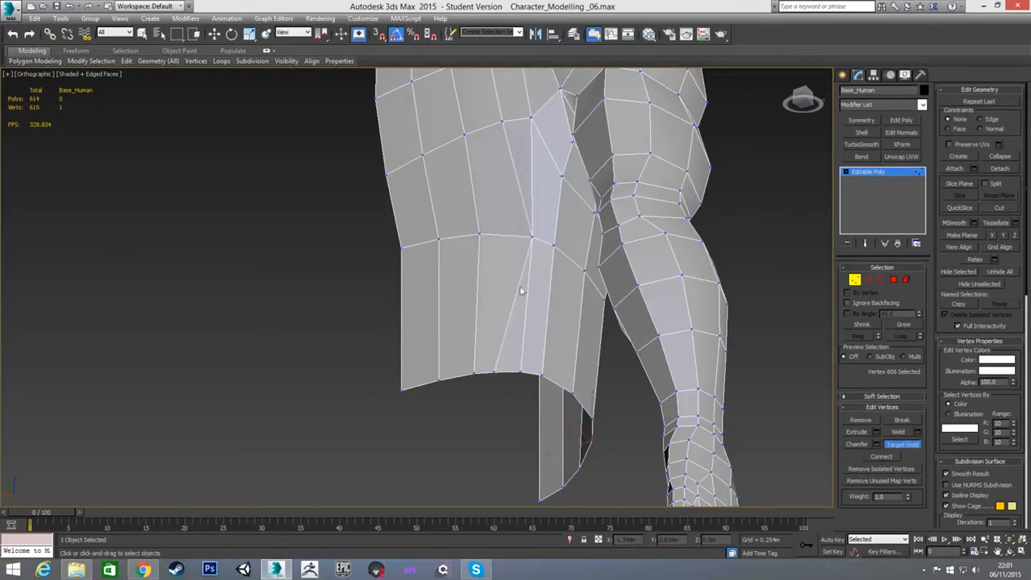
{"action": "left_click", "coordinate": [494, 373]}
{"action": "left_click", "coordinate": [520, 371]}
{"action": "middle_click_drag", "start_coordinate": [517, 117], "coordinate": [524, 235]}
{"action": "scroll", "coordinate": [524, 235], "scroll_direction": "down", "scroll_amount": 2}
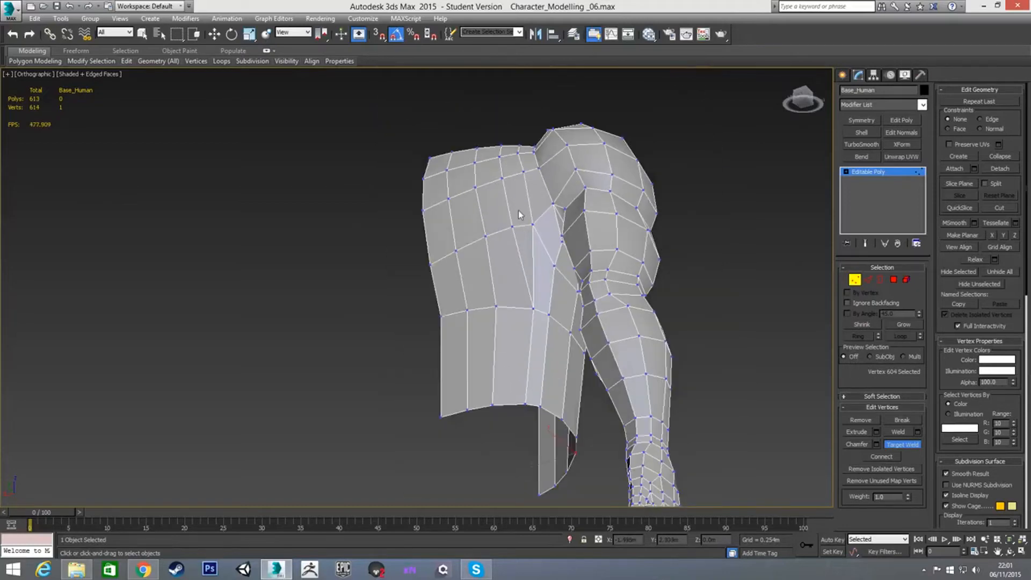
Step: Target-weld the next narrow vertex column on the torso's outer back onto the merged column, at the upper and waist rows
{"action": "middle_click_drag", "start_coordinate": [570, 315], "coordinate": [526, 308], "text": "alt"}
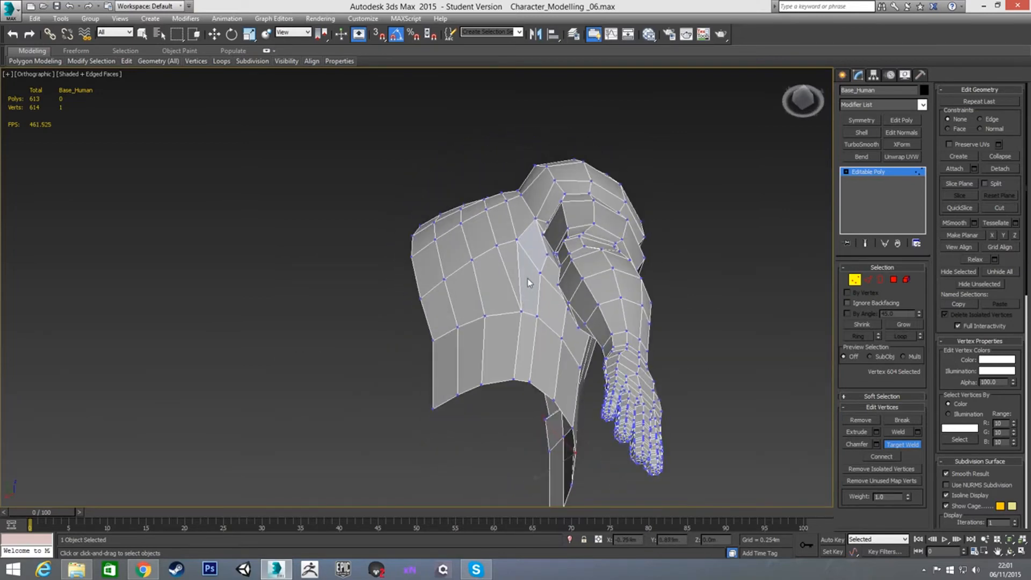
{"action": "left_click", "coordinate": [521, 312]}
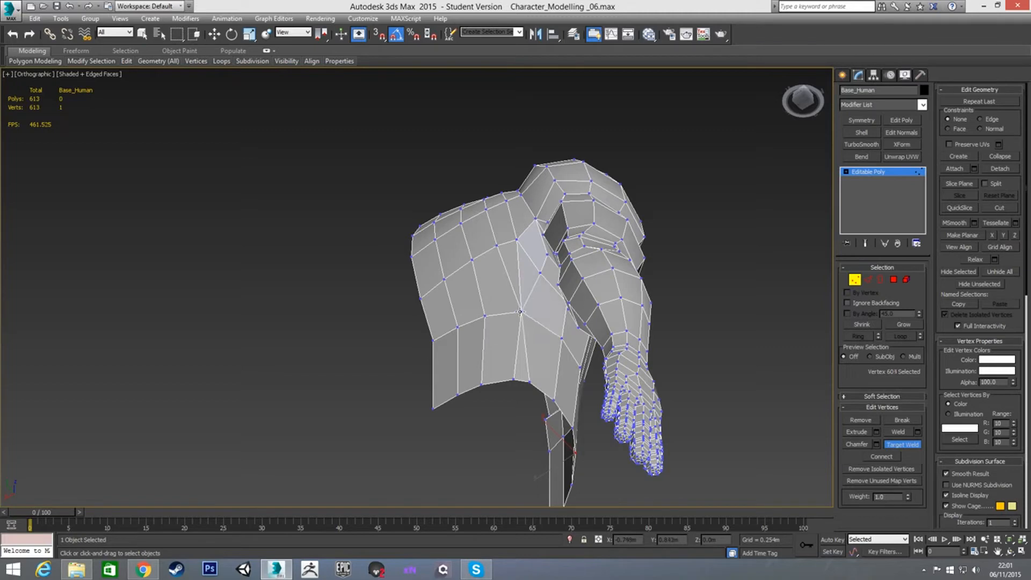
{"action": "left_click", "coordinate": [513, 381]}
{"action": "right_click", "coordinate": [410, 219]}
{"action": "right_click", "coordinate": [410, 219]}
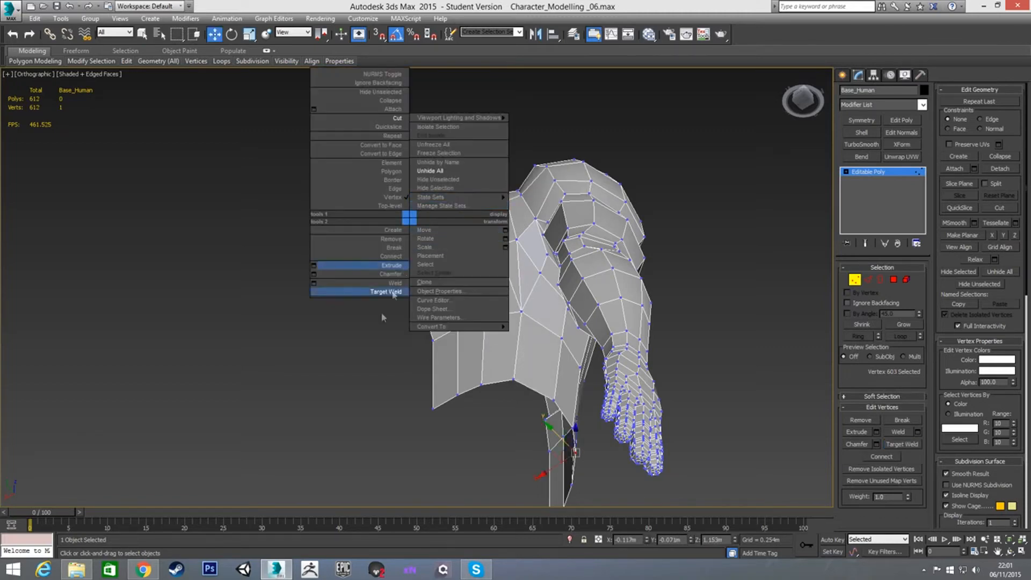
{"action": "left_click", "coordinate": [376, 344]}
Step: Remove the leftover edge above the welded column on the outer back and return to vertex editing
{"action": "key", "text": "2"}
{"action": "left_click", "coordinate": [519, 275]}
{"action": "middle_click_drag", "start_coordinate": [518, 277], "coordinate": [510, 316], "text": "alt"}
{"action": "key", "text": "BackSpace"}
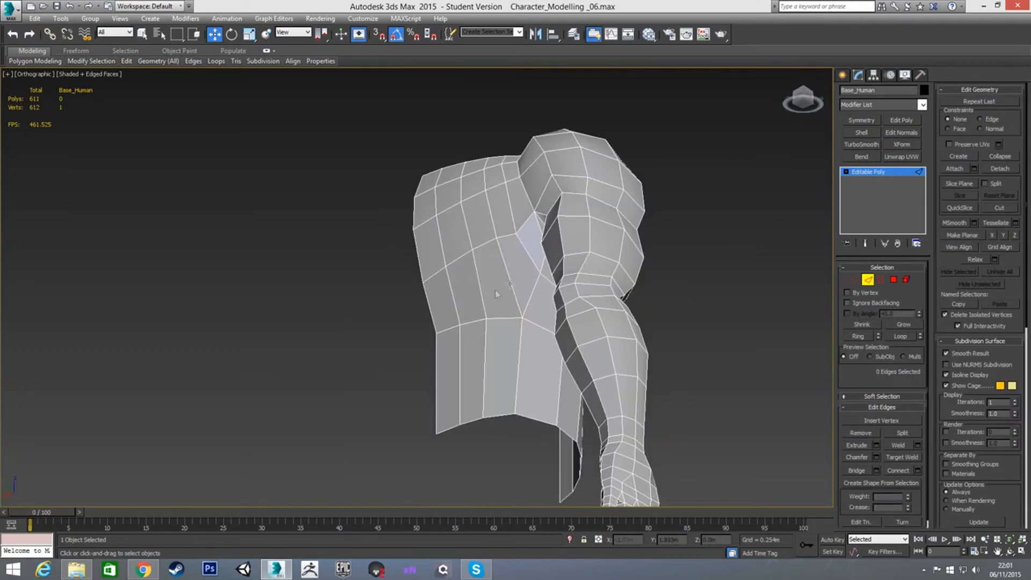
{"action": "scroll", "coordinate": [516, 278], "scroll_direction": "up", "scroll_amount": 2}
{"action": "key", "text": "1"}
{"action": "middle_click_drag", "start_coordinate": [504, 289], "coordinate": [551, 315], "text": "alt"}
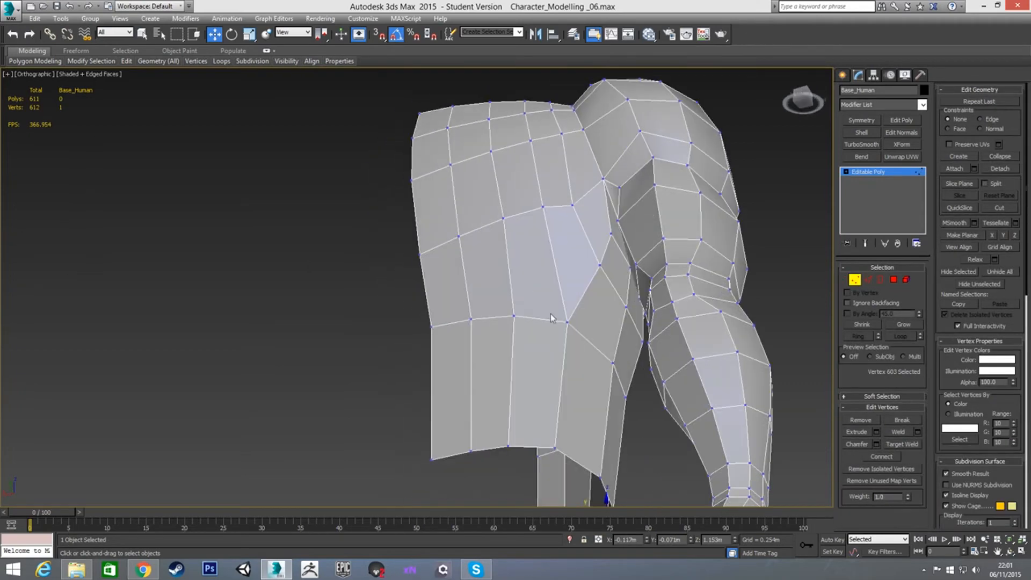
Step: In the back view, slide the vertices of the row above the waist along their edges to even out the row
{"action": "left_click", "coordinate": [567, 320]}
{"action": "key", "text": "f"}
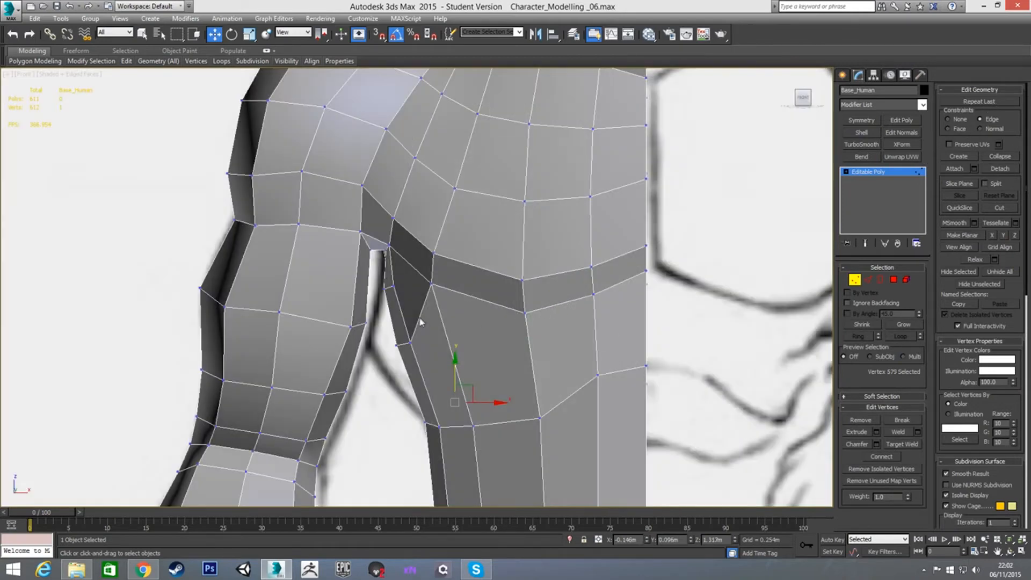
{"action": "middle_click_drag", "start_coordinate": [422, 322], "coordinate": [515, 254]}
{"action": "key", "text": "v"}
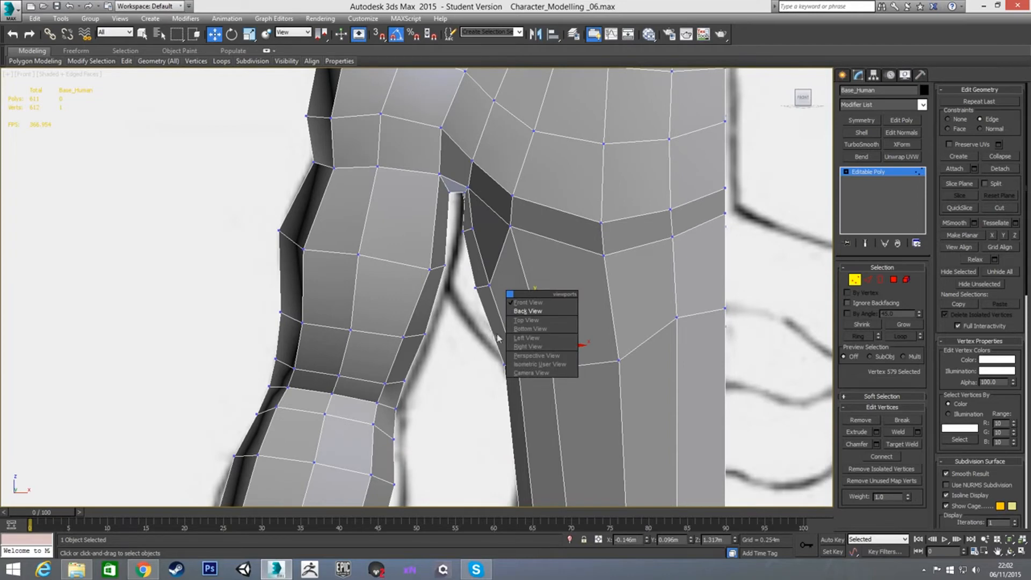
{"action": "left_click", "coordinate": [531, 313]}
{"action": "middle_click_drag", "start_coordinate": [412, 314], "coordinate": [516, 235]}
{"action": "scroll", "coordinate": [520, 234], "scroll_direction": "down", "scroll_amount": 2}
{"action": "mouse_move", "coordinate": [427, 236]}
{"action": "left_mouse_down"}
{"action": "mouse_move", "coordinate": [426, 213]}
{"action": "mouse_move", "coordinate": [378, 221]}
{"action": "left_mouse_up"}
{"action": "left_click", "coordinate": [378, 249]}
{"action": "left_click", "coordinate": [334, 246]}
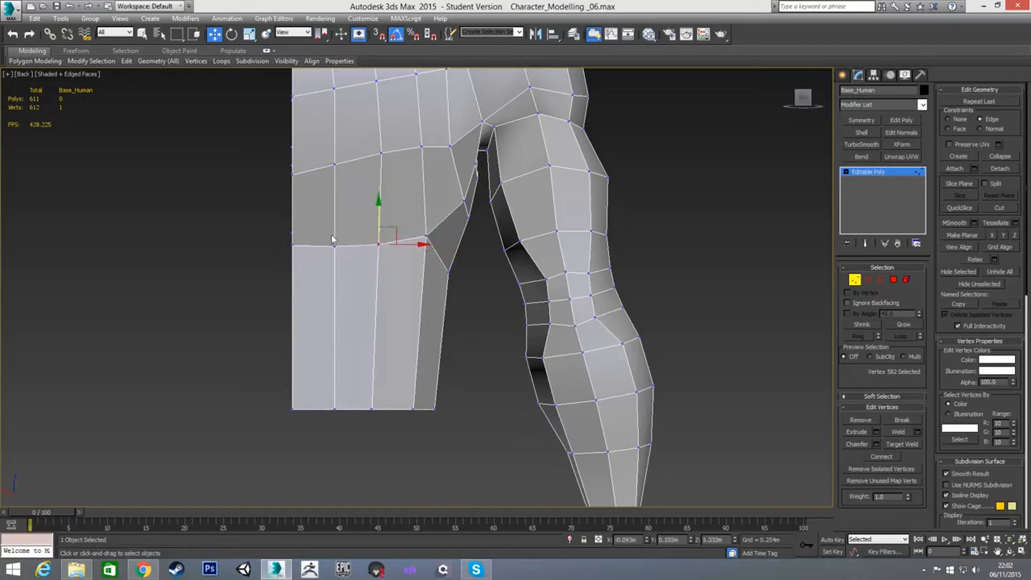
{"action": "left_click", "coordinate": [449, 203]}
Step: Viewed from below, reposition the outer back vertex of the row above the waist to round the torso's back corner
{"action": "scroll", "coordinate": [446, 253], "scroll_direction": "down", "scroll_amount": 3}
{"action": "middle_click_drag", "start_coordinate": [442, 257], "coordinate": [393, 185], "text": "alt"}
{"action": "middle_click_drag", "start_coordinate": [415, 267], "coordinate": [483, 242]}
{"action": "scroll", "coordinate": [430, 255], "scroll_direction": "up", "scroll_amount": 4}
{"action": "scroll", "coordinate": [483, 242], "scroll_direction": "up", "scroll_amount": 2}
{"action": "left_click", "coordinate": [481, 229]}
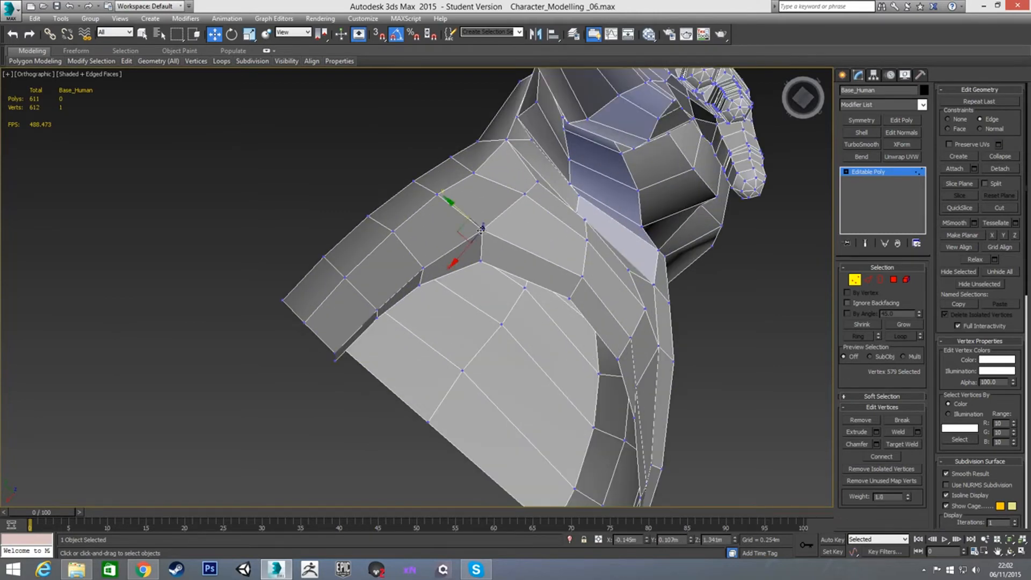
{"action": "left_click_drag", "start_coordinate": [456, 209], "coordinate": [480, 219]}
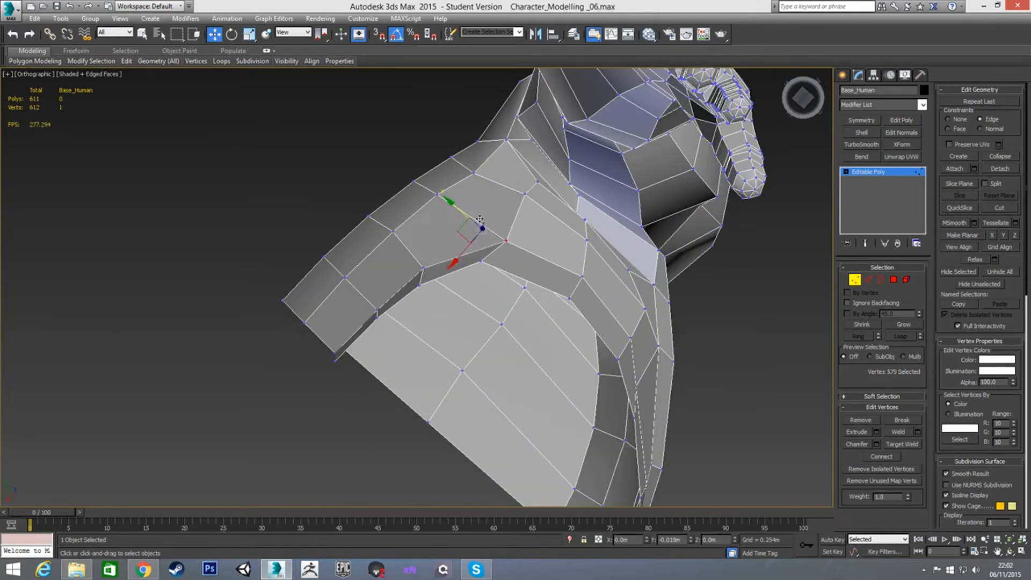
{"action": "middle_click_drag", "start_coordinate": [479, 219], "coordinate": [483, 276], "text": "alt"}
{"action": "mouse_move", "coordinate": [480, 229]}
{"action": "left_mouse_down"}
{"action": "mouse_move", "coordinate": [466, 224]}
{"action": "mouse_move", "coordinate": [478, 228]}
{"action": "left_mouse_up"}
{"action": "middle_click_drag", "start_coordinate": [449, 261], "coordinate": [424, 226], "text": "alt"}
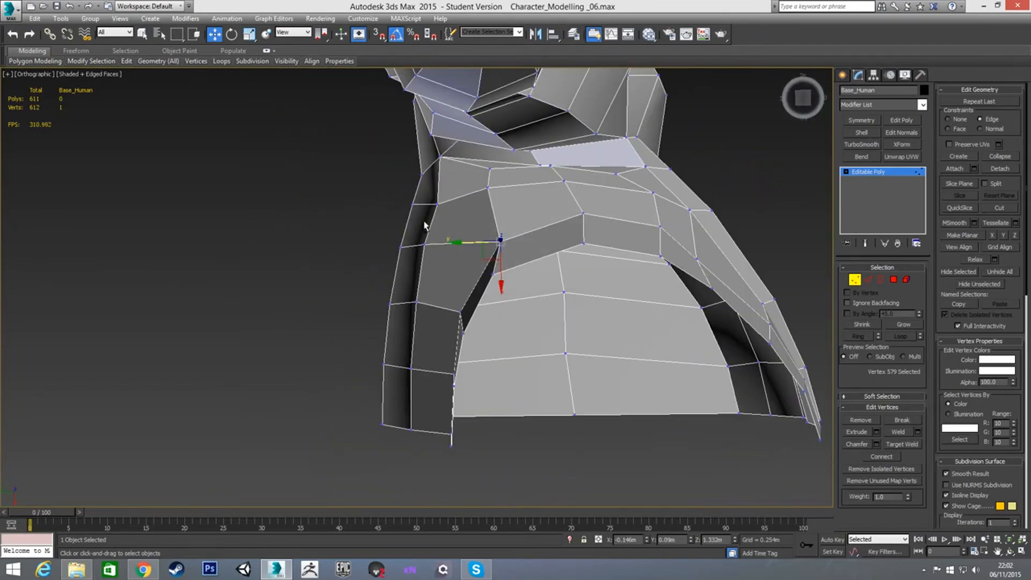
{"action": "left_click_drag", "start_coordinate": [465, 243], "coordinate": [467, 252]}
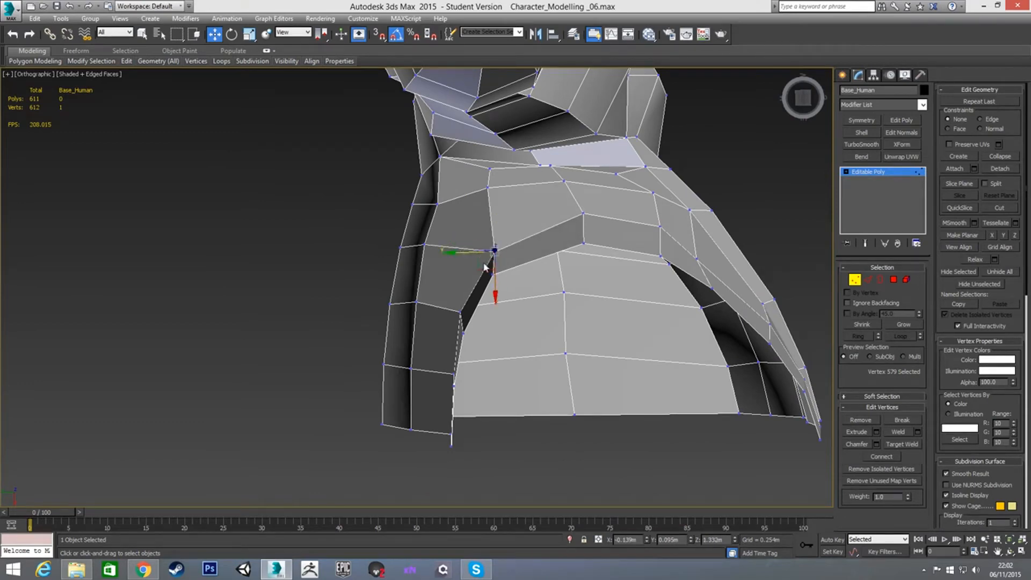
{"action": "left_click_drag", "start_coordinate": [483, 260], "coordinate": [477, 258]}
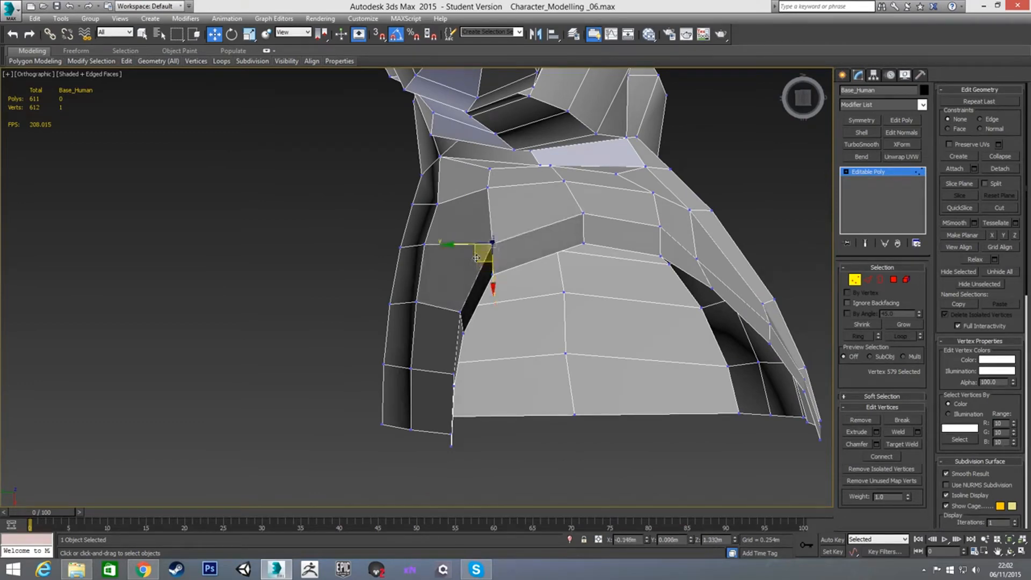
{"action": "middle_click_drag", "start_coordinate": [476, 259], "coordinate": [450, 203]}
Step: Move the waist-row vertex between the side and back to round the corner of the waist
{"action": "scroll", "coordinate": [464, 226], "scroll_direction": "down", "scroll_amount": 2}
{"action": "left_click", "coordinate": [466, 223]}
{"action": "left_click_drag", "start_coordinate": [455, 234], "coordinate": [464, 226]}
{"action": "left_click", "coordinate": [530, 198]}
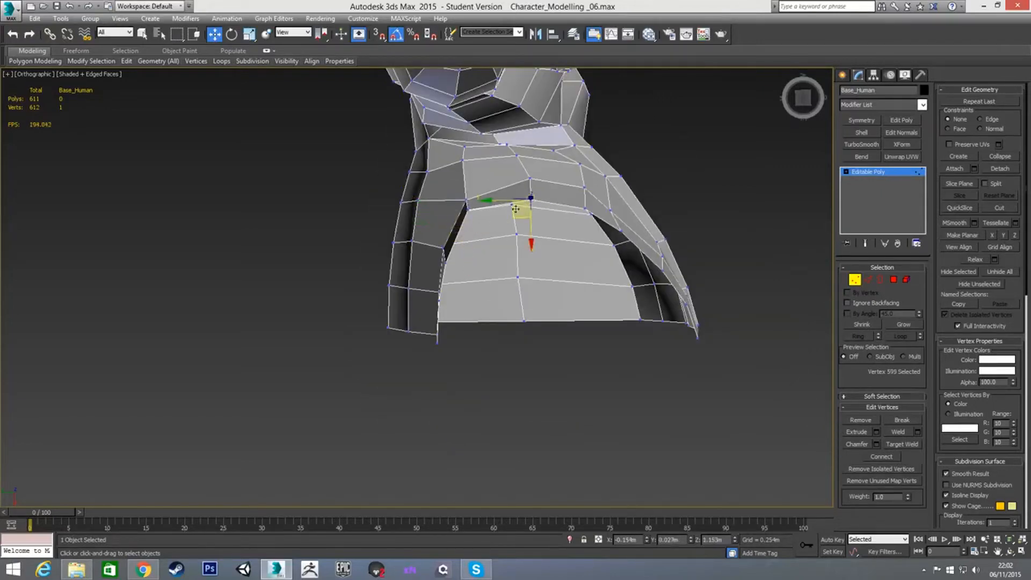
{"action": "left_click", "coordinate": [466, 207]}
{"action": "left_click_drag", "start_coordinate": [463, 229], "coordinate": [475, 239]}
Step: Move the remaining back waist-row vertices, including the centre-line one, slightly forward to follow the body's curve
{"action": "left_click", "coordinate": [447, 266]}
{"action": "left_click", "coordinate": [445, 263]}
{"action": "left_click_drag", "start_coordinate": [436, 278], "coordinate": [421, 301]}
{"action": "left_click", "coordinate": [439, 299]}
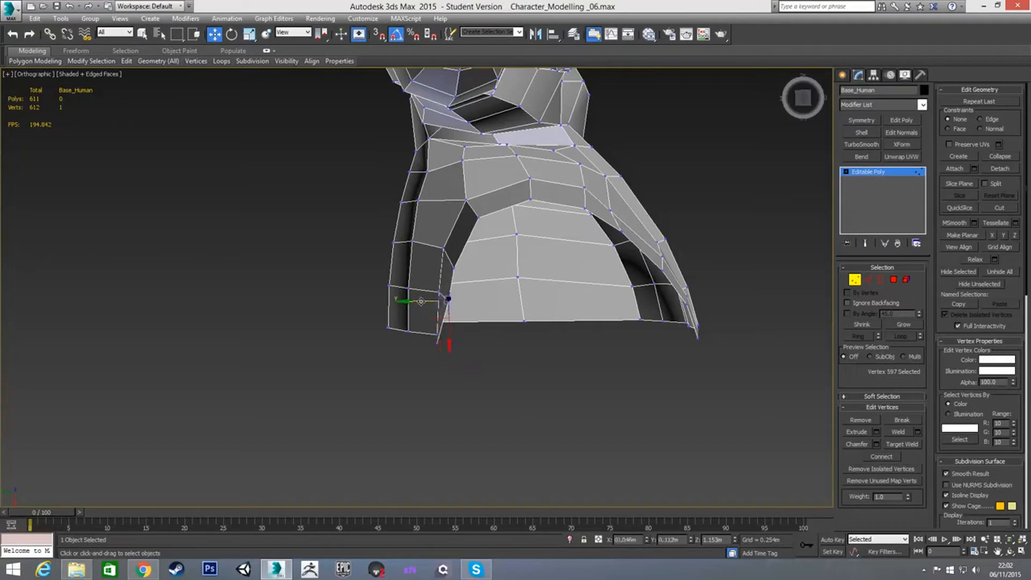
{"action": "left_click", "coordinate": [436, 341]}
{"action": "left_click_drag", "start_coordinate": [410, 347], "coordinate": [420, 347]}
{"action": "middle_click_drag", "start_coordinate": [503, 282], "coordinate": [473, 251]}
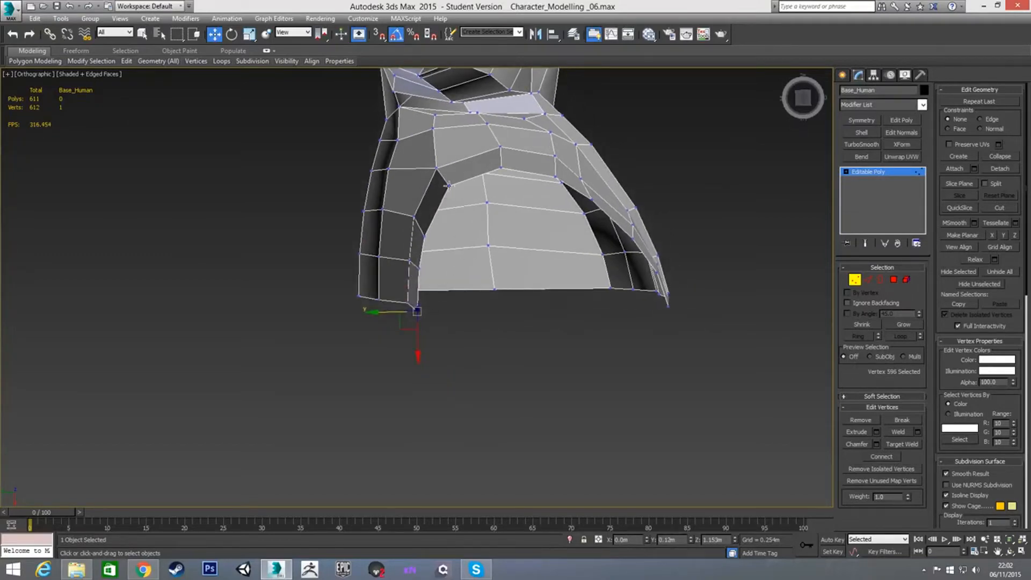
Step: Adjust the outer back waist-row vertex, toggling the edge constraint, so the waist forms a smooth curve
{"action": "left_click", "coordinate": [425, 236]}
{"action": "key", "text": "shift+x"}
{"action": "left_click_drag", "start_coordinate": [423, 276], "coordinate": [427, 271]}
{"action": "key", "text": "shift+x"}
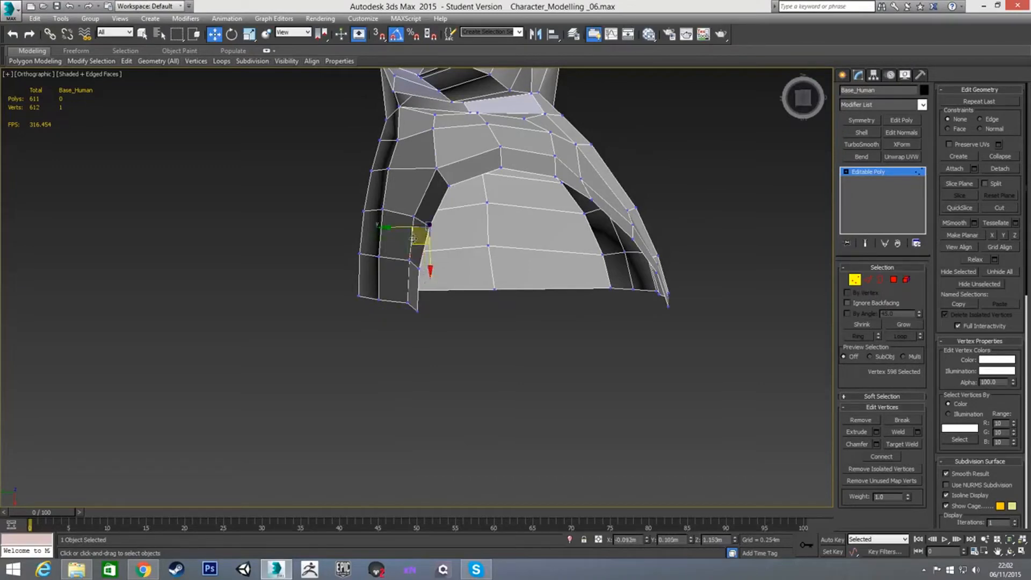
{"action": "left_click_drag", "start_coordinate": [401, 228], "coordinate": [395, 228]}
{"action": "left_click", "coordinate": [511, 285]}
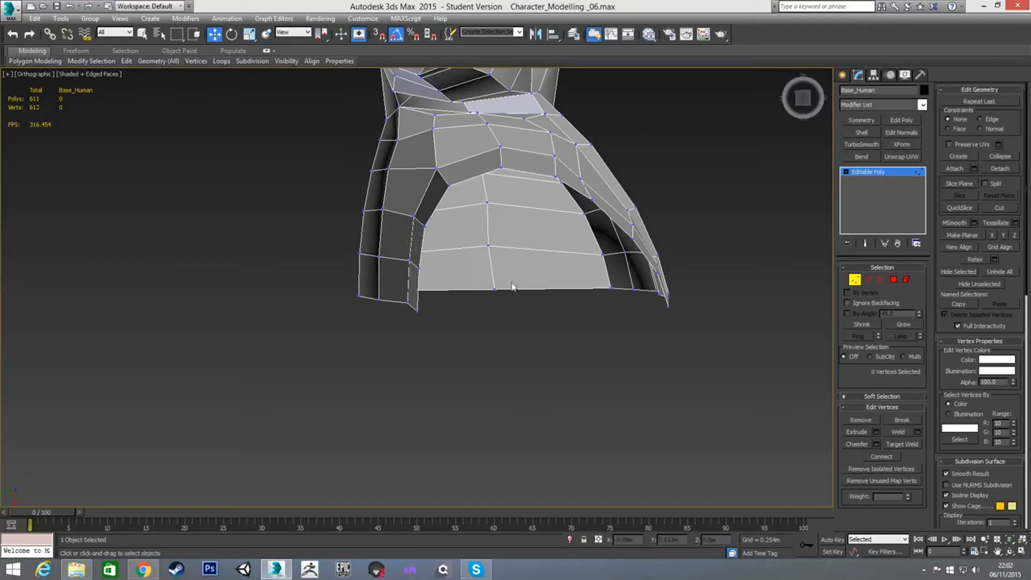
Step: Select the hand polygons, grow the selection over the whole forearm up to the elbow and hide it
{"action": "mouse_move", "coordinate": [581, 195]}
{"action": "middle_mouse_down", "text": "alt"}
{"action": "mouse_move", "coordinate": [626, 233]}
{"action": "mouse_move", "coordinate": [539, 275]}
{"action": "mouse_move", "coordinate": [559, 334]}
{"action": "mouse_move", "coordinate": [573, 295]}
{"action": "mouse_move", "coordinate": [527, 366]}
{"action": "mouse_move", "coordinate": [543, 324]}
{"action": "mouse_move", "coordinate": [502, 199]}
{"action": "mouse_move", "coordinate": [566, 311]}
{"action": "mouse_move", "coordinate": [543, 288]}
{"action": "mouse_move", "coordinate": [603, 285]}
{"action": "mouse_move", "coordinate": [591, 192]}
{"action": "middle_mouse_up", "text": "alt"}
{"action": "scroll", "coordinate": [521, 204], "scroll_direction": "down", "scroll_amount": 4}
{"action": "key", "text": "4"}
{"action": "left_click_drag", "start_coordinate": [347, 270], "coordinate": [541, 427]}
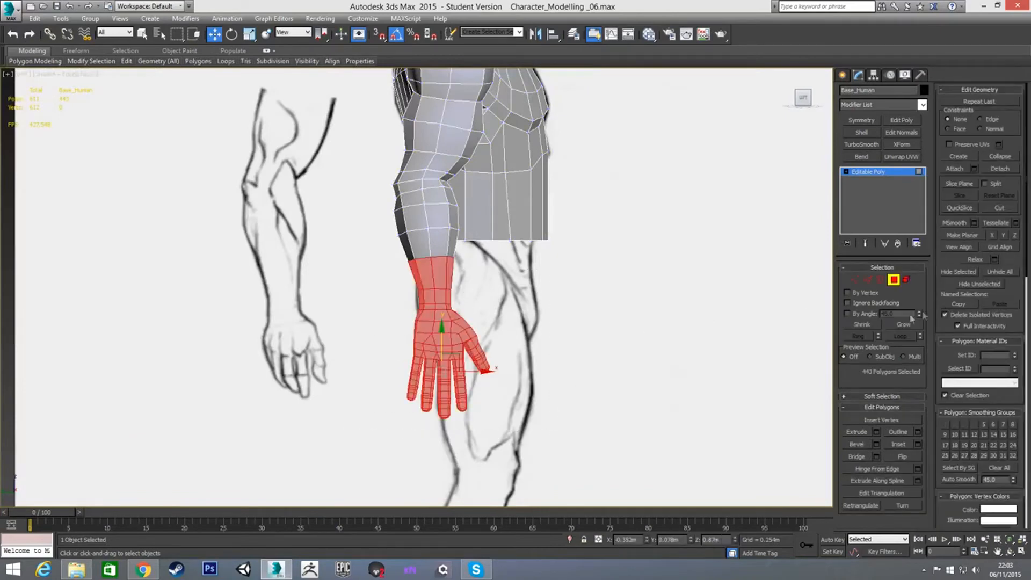
{"action": "left_click", "coordinate": [902, 325]}
{"action": "left_click", "coordinate": [902, 325]}
{"action": "left_click", "coordinate": [902, 325]}
{"action": "left_click", "coordinate": [902, 325]}
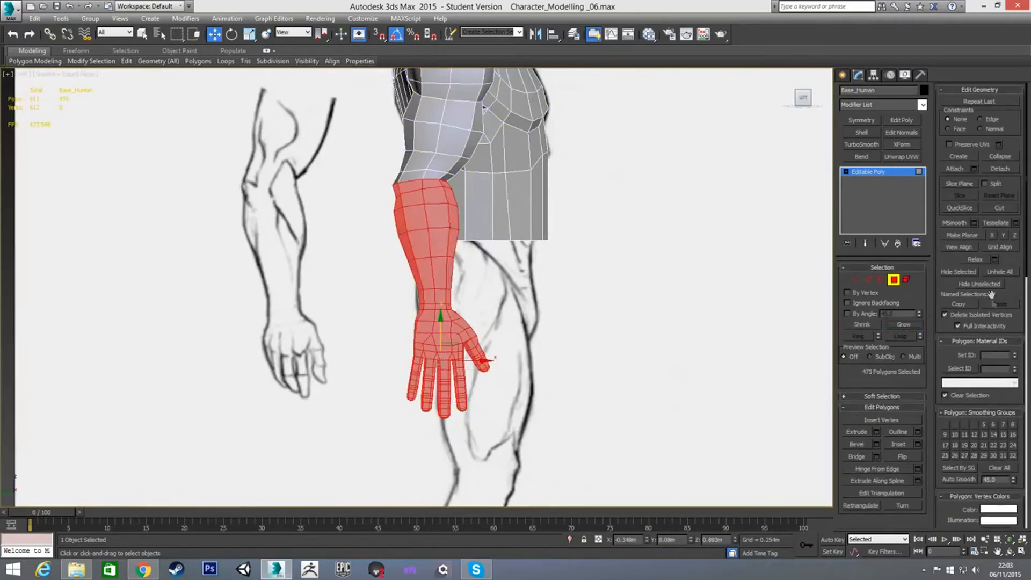
{"action": "left_click", "coordinate": [958, 272]}
Step: In the side view, move the back waist-row vertices onto the lower-back outline of the reference
{"action": "scroll", "coordinate": [375, 236], "scroll_direction": "up", "scroll_amount": 4}
{"action": "key", "text": "1"}
{"action": "left_click_drag", "start_coordinate": [350, 212], "coordinate": [454, 243]}
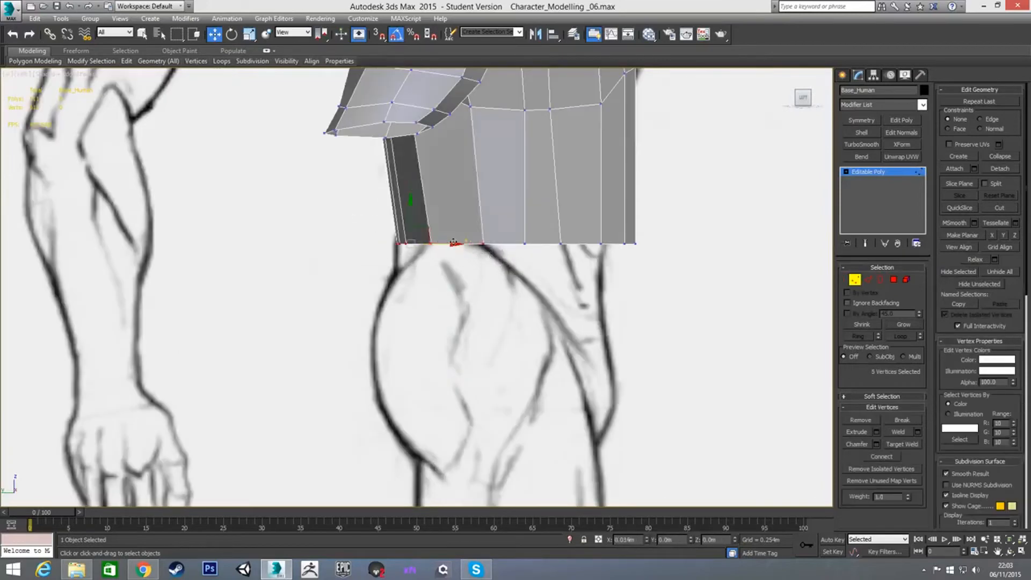
{"action": "left_click", "coordinate": [440, 273]}
Step: Switch to see-through mode and move the front and side waist-row vertices to fit the side reference's belly outline with even spacing
{"action": "left_click_drag", "start_coordinate": [520, 218], "coordinate": [621, 244]}
{"action": "key", "text": "alt+x"}
{"action": "left_click", "coordinate": [585, 259]}
{"action": "left_click", "coordinate": [666, 202]}
{"action": "left_click_drag", "start_coordinate": [537, 217], "coordinate": [563, 246]}
{"action": "left_click", "coordinate": [539, 263]}
{"action": "mouse_move", "coordinate": [490, 228]}
{"action": "left_mouse_down"}
{"action": "mouse_move", "coordinate": [513, 257]}
{"action": "mouse_move", "coordinate": [491, 249]}
{"action": "mouse_move", "coordinate": [500, 244]}
{"action": "left_mouse_up"}
Step: Move the side vertex of the row above the waist slightly backward to straighten its vertical edge
{"action": "middle_click_drag", "start_coordinate": [493, 162], "coordinate": [490, 220]}
{"action": "scroll", "coordinate": [490, 223], "scroll_direction": "down", "scroll_amount": 2}
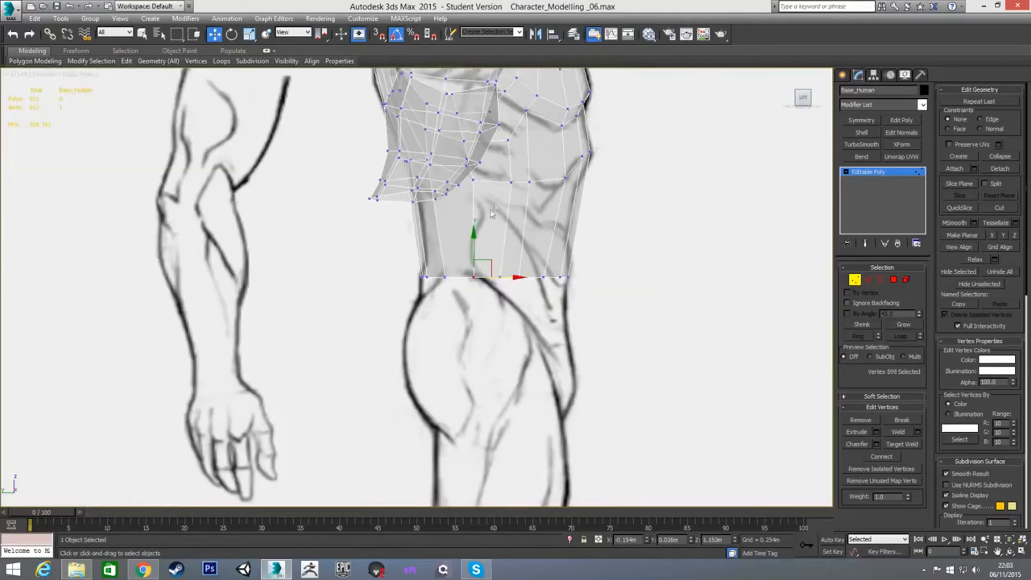
{"action": "left_click", "coordinate": [473, 181]}
{"action": "left_click_drag", "start_coordinate": [497, 181], "coordinate": [491, 181]}
{"action": "left_click", "coordinate": [514, 214]}
{"action": "middle_click_drag", "start_coordinate": [514, 217], "coordinate": [467, 230], "text": "alt"}
Step: Select the vertical edges of the lower torso section and connect them with one segment, using a slide of 35 toward the chest
{"action": "key", "text": "f"}
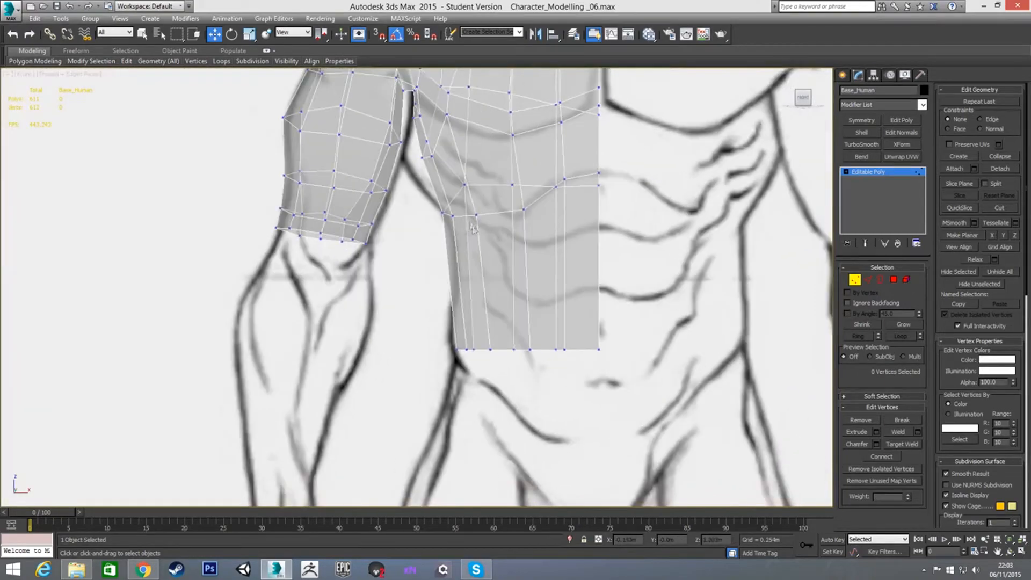
{"action": "middle_click_drag", "start_coordinate": [569, 224], "coordinate": [517, 202]}
{"action": "key", "text": "2"}
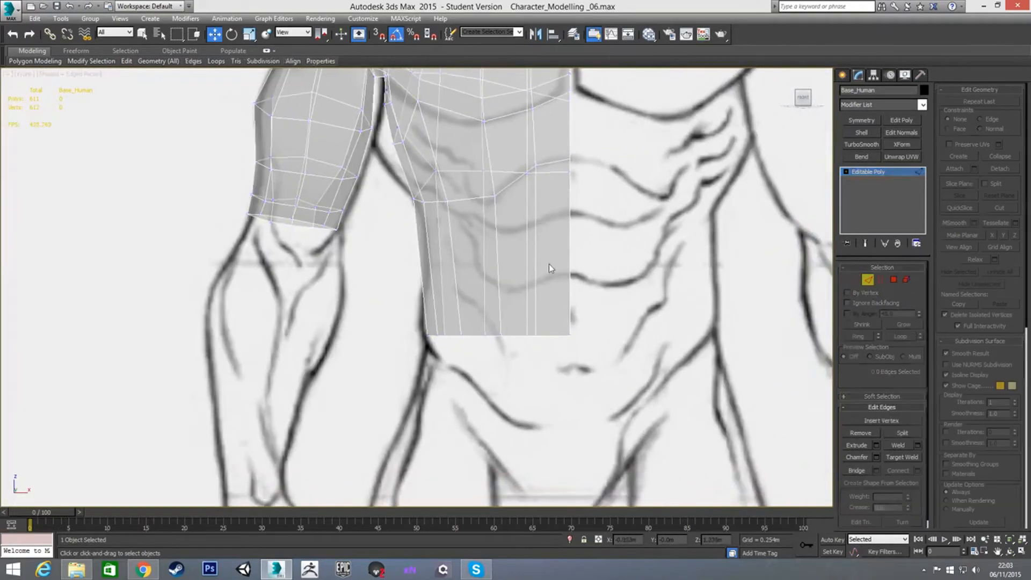
{"action": "left_click_drag", "start_coordinate": [396, 249], "coordinate": [614, 295]}
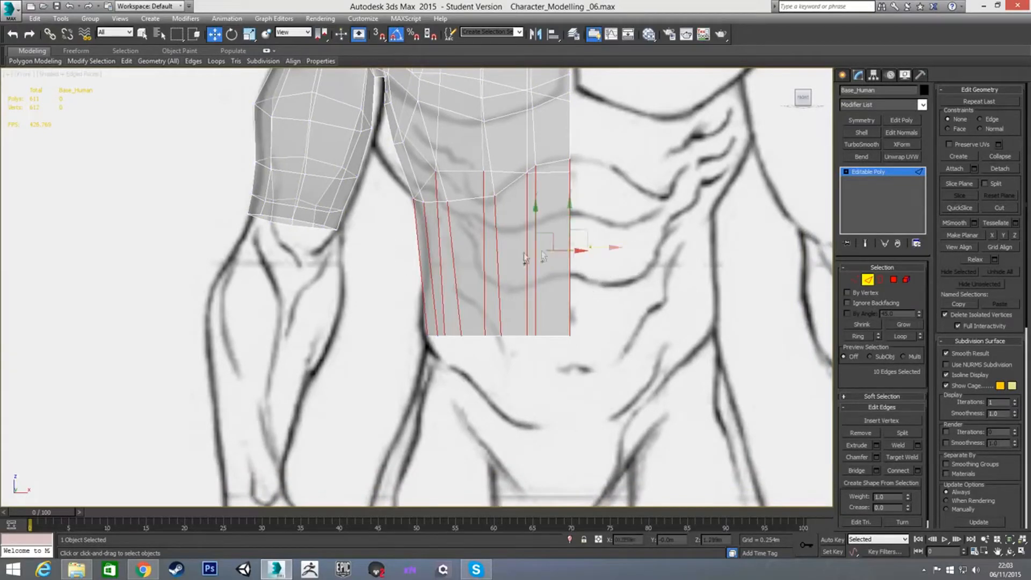
{"action": "key", "text": "ctrl+shift+e"}
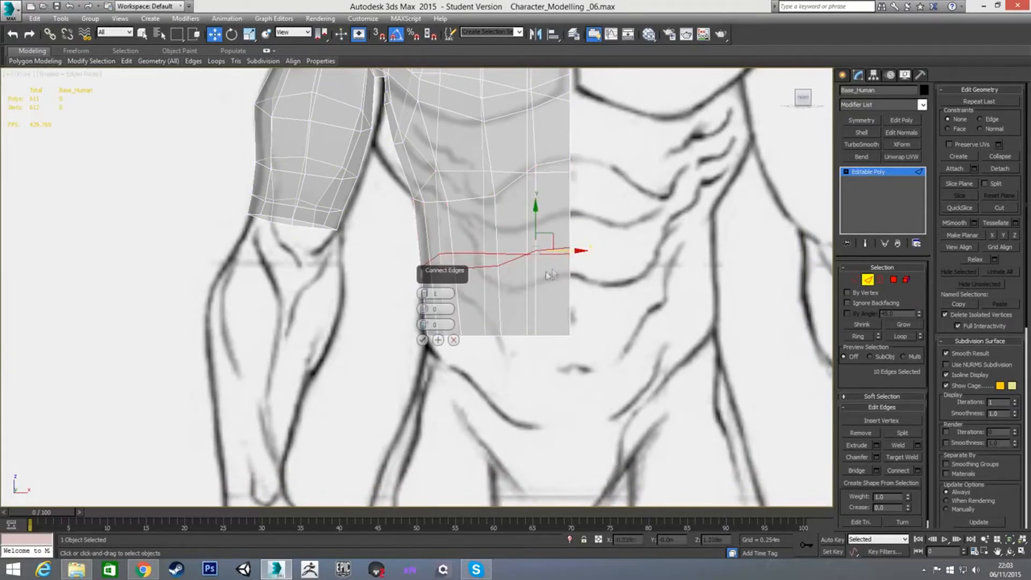
{"action": "left_click", "coordinate": [423, 342]}
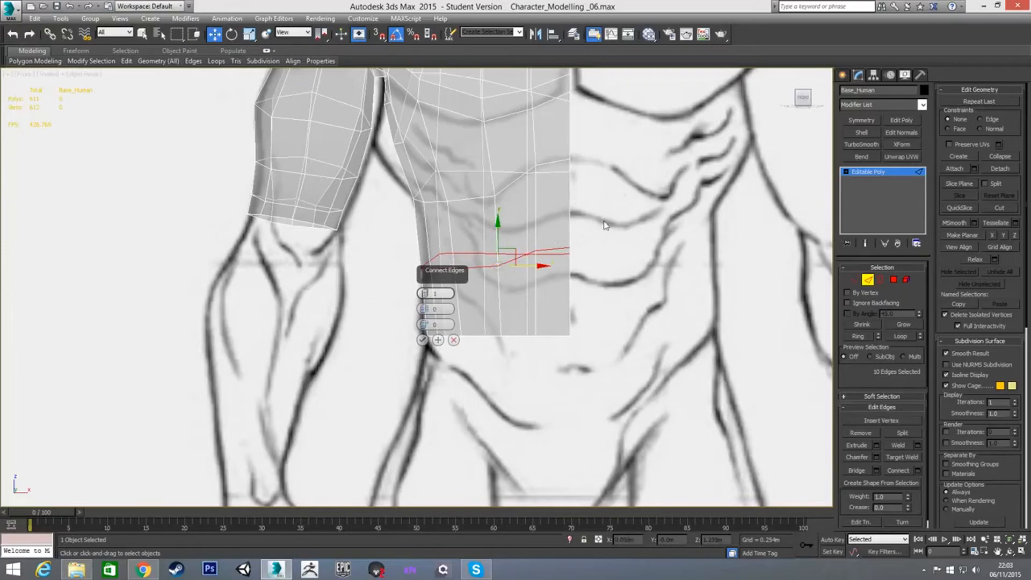
{"action": "left_click_drag", "start_coordinate": [430, 325], "coordinate": [441, 242]}
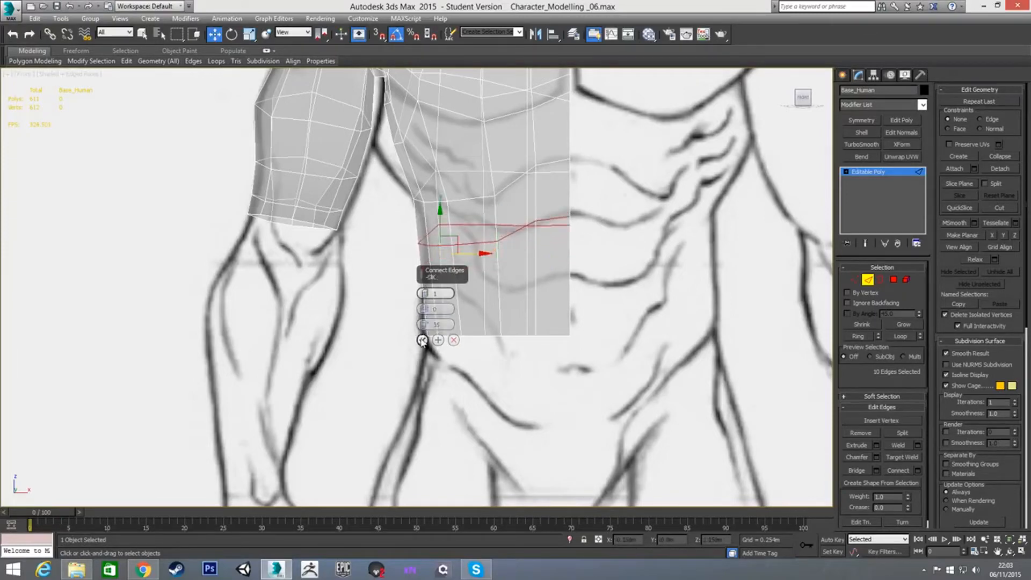
{"action": "left_click", "coordinate": [422, 340]}
Step: In see-through mode, move the new loop's centre and front vertices onto the abdominal muscle line of the front reference
{"action": "key", "text": "1"}
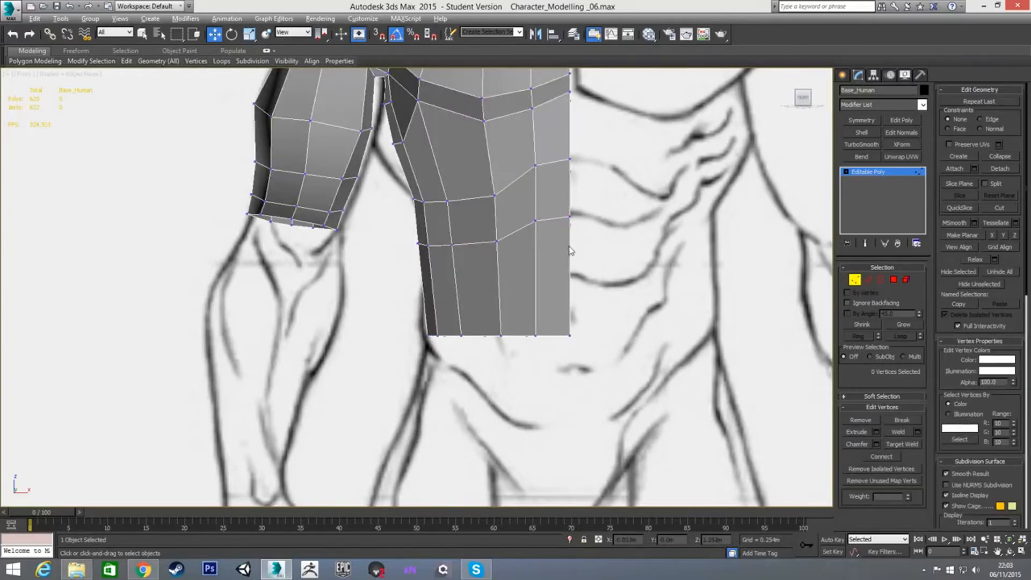
{"action": "scroll", "coordinate": [569, 248], "scroll_direction": "up", "scroll_amount": 2}
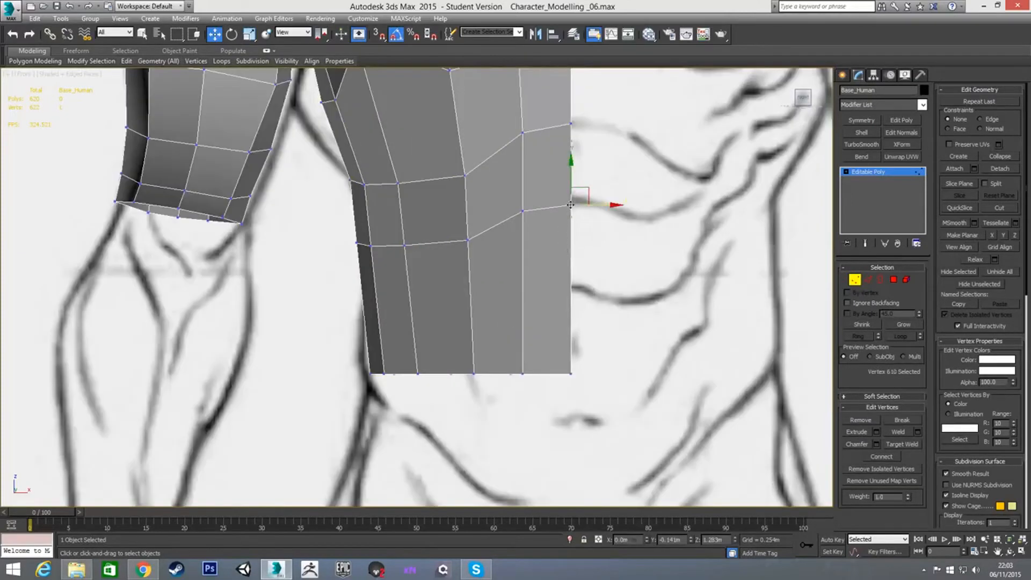
{"action": "left_click", "coordinate": [571, 205]}
{"action": "key", "text": "alt+x"}
{"action": "left_click_drag", "start_coordinate": [570, 179], "coordinate": [571, 176]}
{"action": "left_click", "coordinate": [522, 213]}
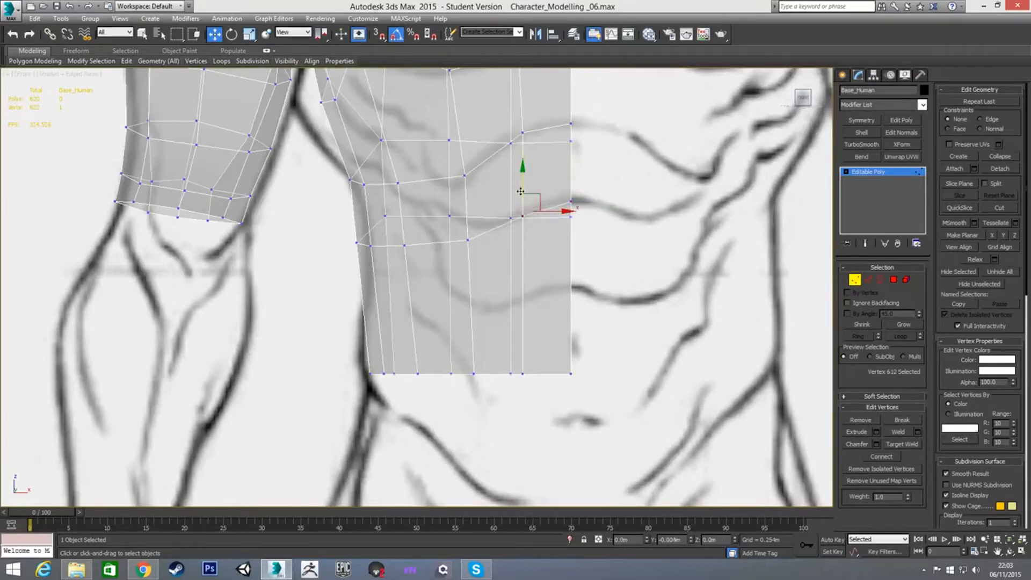
{"action": "left_click", "coordinate": [467, 239]}
{"action": "left_click_drag", "start_coordinate": [483, 229], "coordinate": [504, 218]}
Step: Move the new loop's side vertices inward, spacing them out toward the torso outline of the front reference
{"action": "left_click", "coordinate": [405, 245]}
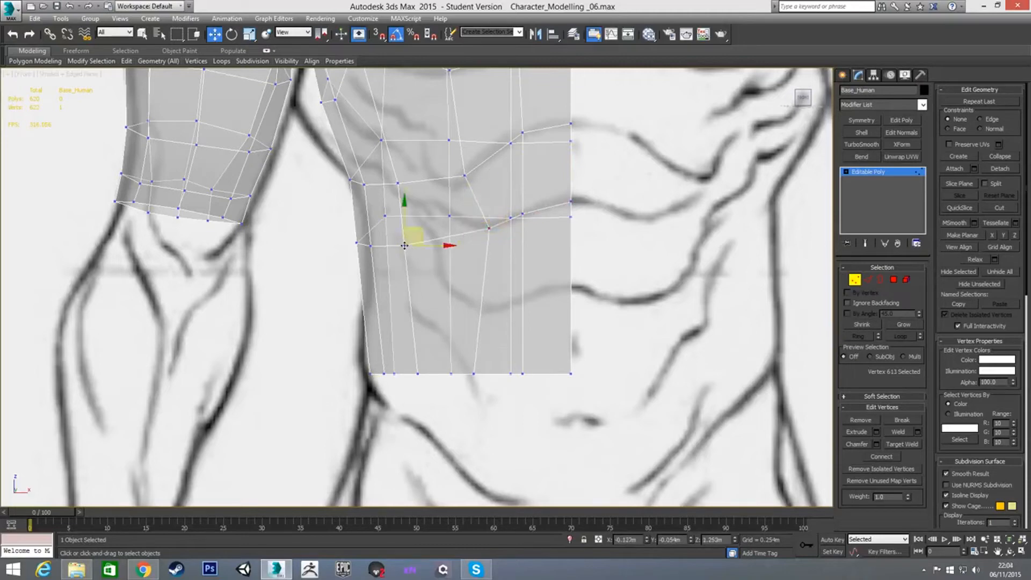
{"action": "left_click_drag", "start_coordinate": [420, 231], "coordinate": [444, 228]}
{"action": "left_click", "coordinate": [371, 246]}
{"action": "mouse_move", "coordinate": [372, 248]}
{"action": "left_mouse_down"}
{"action": "mouse_move", "coordinate": [386, 254]}
{"action": "mouse_move", "coordinate": [385, 244]}
{"action": "left_mouse_up"}
{"action": "left_click", "coordinate": [357, 244]}
{"action": "middle_click_drag", "start_coordinate": [376, 289], "coordinate": [455, 271], "text": "alt"}
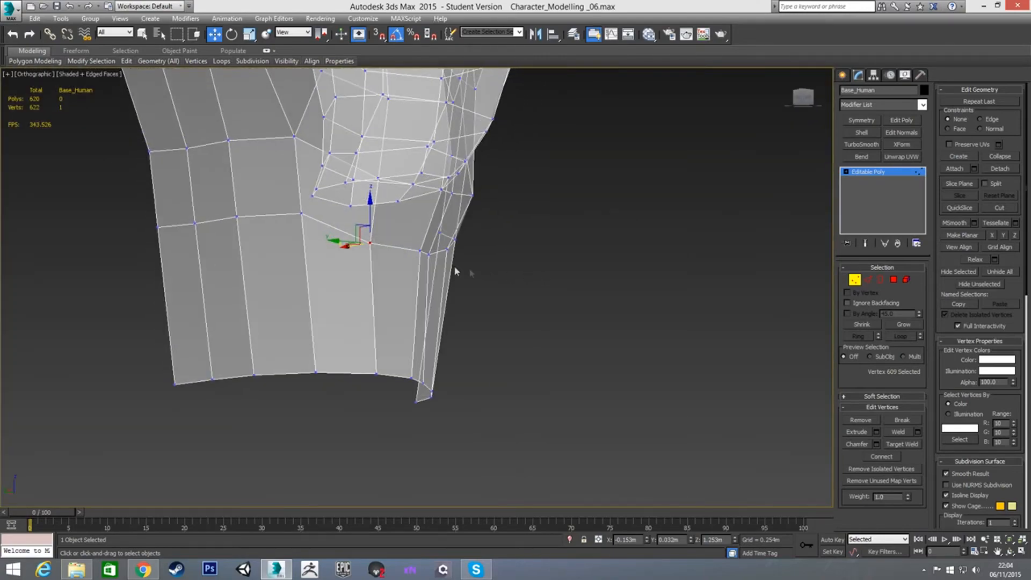
Step: Adjust the positions of the new loop's side and front-side vertices from angled views to round the waist's curve
{"action": "left_click", "coordinate": [422, 251]}
{"action": "middle_click_drag", "start_coordinate": [392, 274], "coordinate": [363, 295], "text": "alt"}
{"action": "left_click_drag", "start_coordinate": [413, 248], "coordinate": [422, 251]}
{"action": "left_click", "coordinate": [463, 235]}
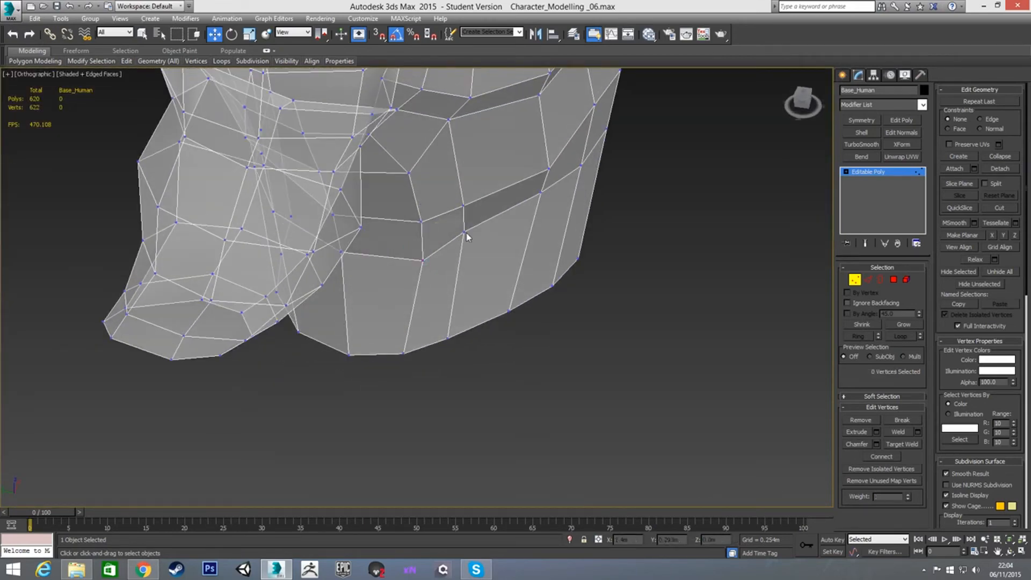
{"action": "left_click_drag", "start_coordinate": [456, 224], "coordinate": [461, 229]}
{"action": "middle_click_drag", "start_coordinate": [461, 228], "coordinate": [493, 236], "text": "alt"}
{"action": "middle_click_drag", "start_coordinate": [422, 238], "coordinate": [466, 232], "text": "alt"}
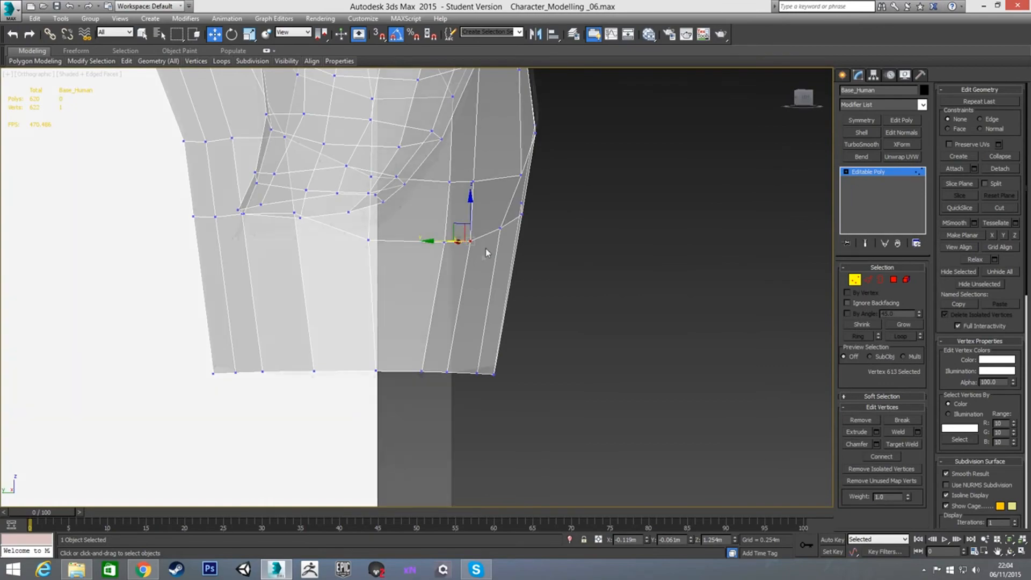
Step: In the front view, turn off see-through and align the vertical edge beside the abs by moving its loop vertex and bottom vertex inward
{"action": "key", "text": "f"}
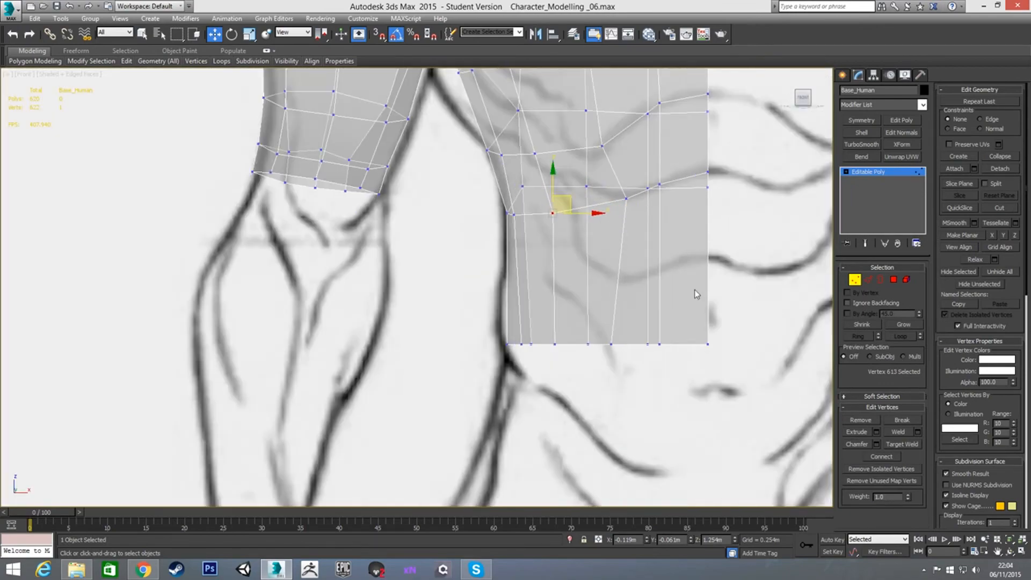
{"action": "scroll", "coordinate": [572, 236], "scroll_direction": "up", "scroll_amount": 6}
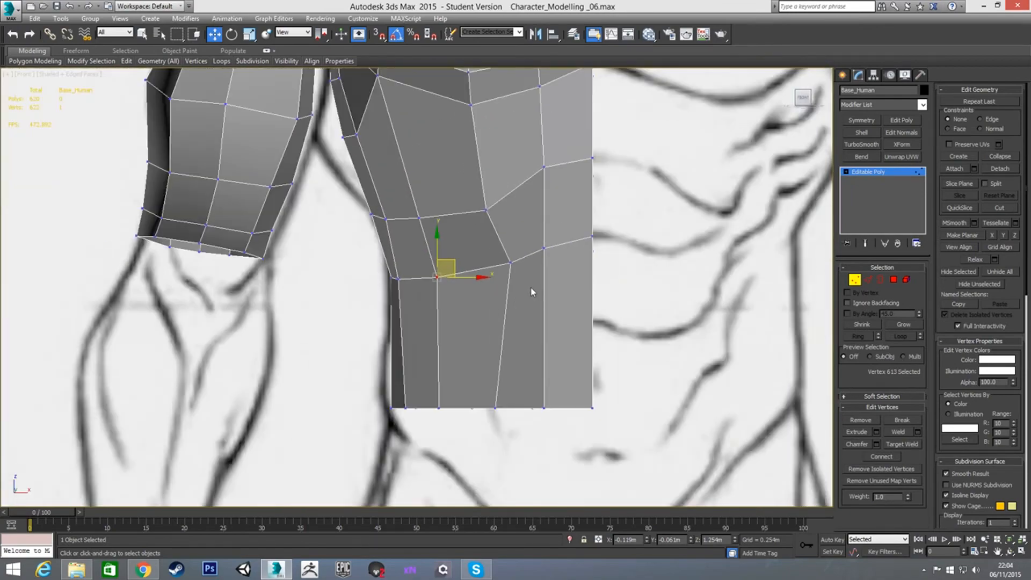
{"action": "left_click", "coordinate": [511, 263]}
{"action": "left_click_drag", "start_coordinate": [527, 255], "coordinate": [529, 256]}
{"action": "left_click", "coordinate": [498, 411]}
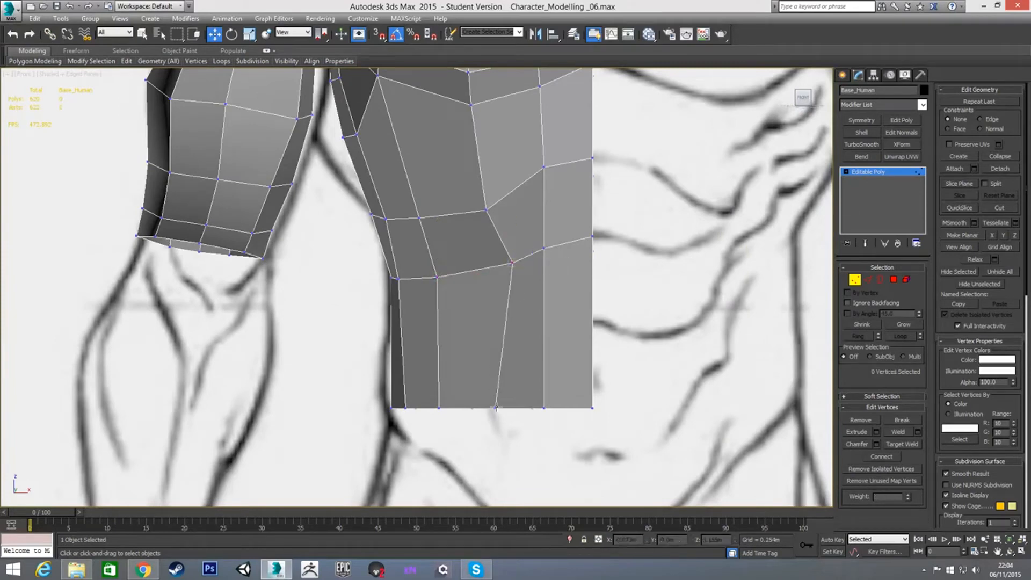
{"action": "left_click", "coordinate": [495, 409]}
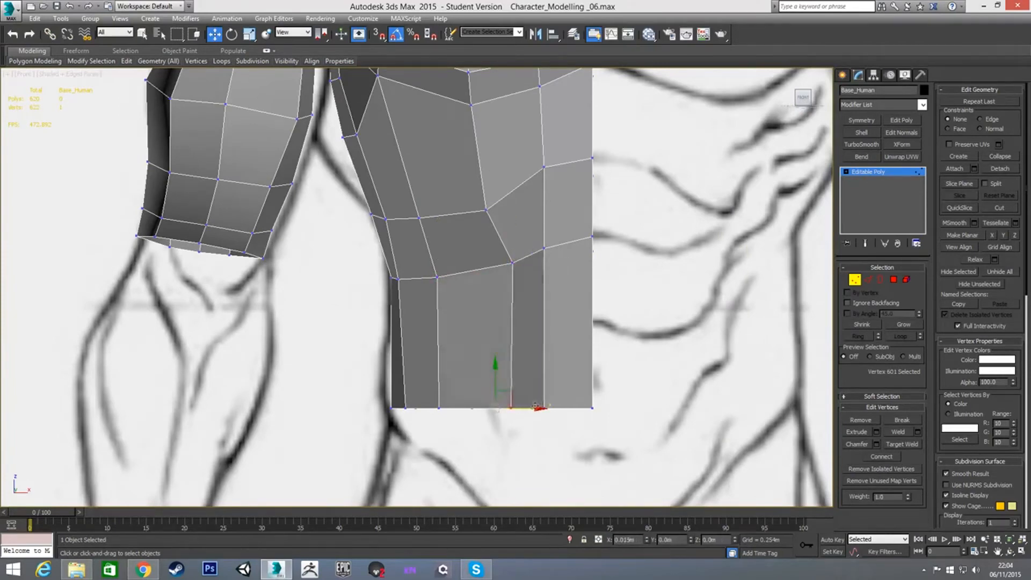
{"action": "middle_click_drag", "start_coordinate": [552, 330], "coordinate": [571, 288]}
{"action": "scroll", "coordinate": [570, 287], "scroll_direction": "down", "scroll_amount": 2}
{"action": "scroll", "coordinate": [571, 290], "scroll_direction": "up", "scroll_amount": 2}
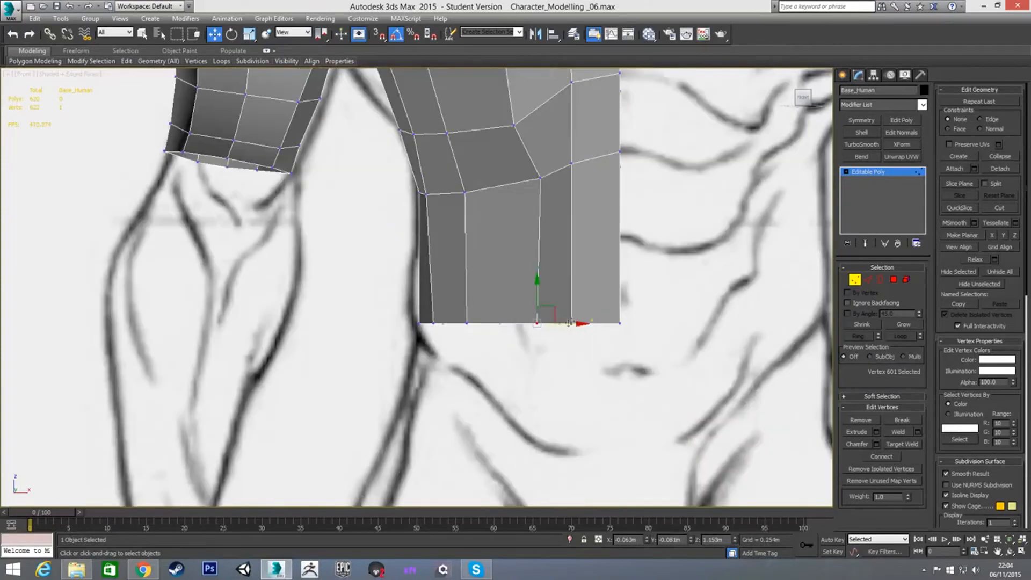
Step: Shift the bottom-row vertex beside the centre column slightly outward and move its outer neighbour back in depth
{"action": "left_click", "coordinate": [572, 322]}
{"action": "left_click_drag", "start_coordinate": [582, 324], "coordinate": [570, 324]}
{"action": "left_click", "coordinate": [537, 323]}
{"action": "middle_click_drag", "start_coordinate": [575, 317], "coordinate": [557, 347], "text": "alt"}
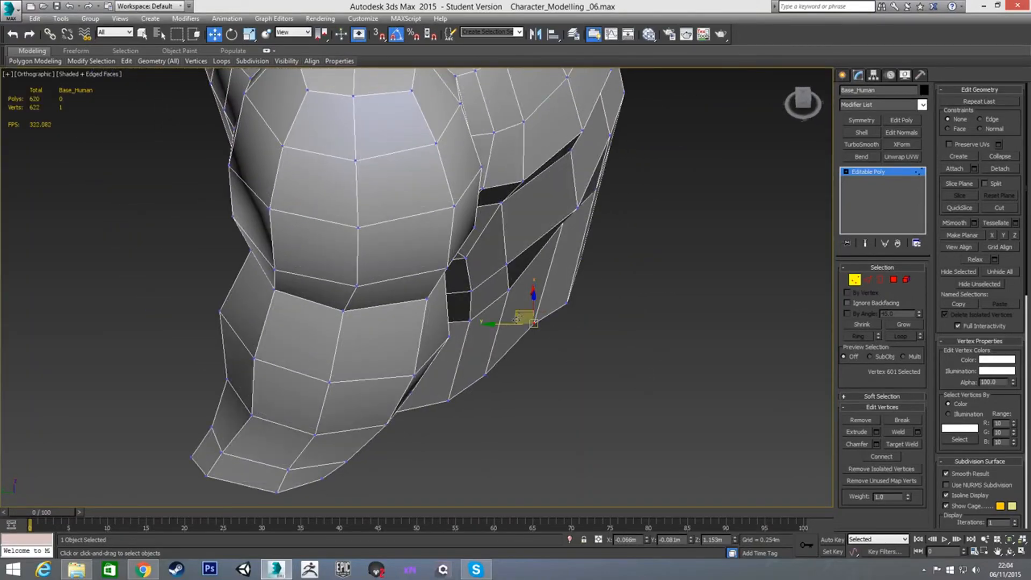
{"action": "left_click_drag", "start_coordinate": [507, 325], "coordinate": [497, 325]}
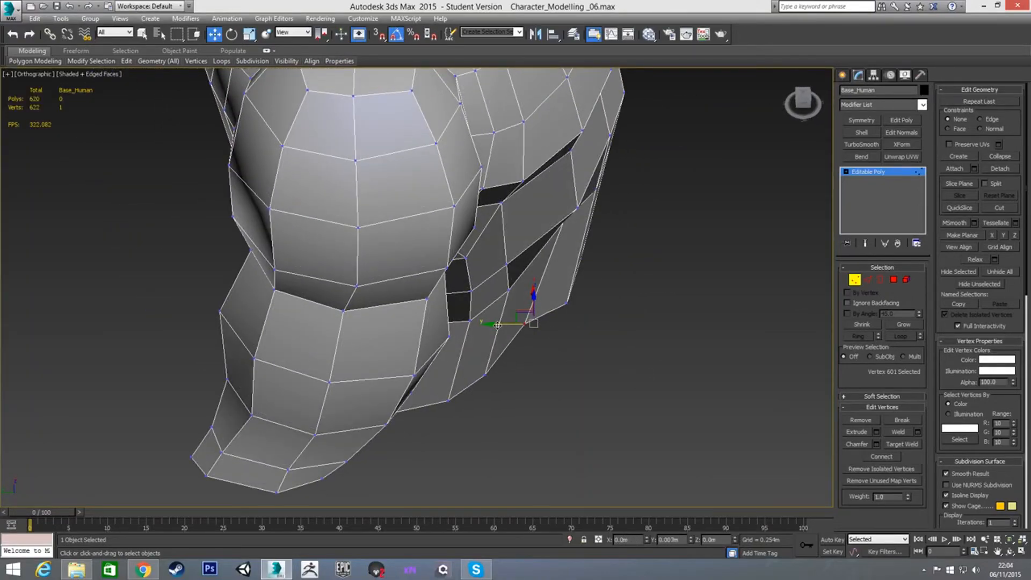
Step: Fine-tune the sideways position of the bottom-row vertex at the outer edge of the abs
{"action": "middle_click_drag", "start_coordinate": [531, 350], "coordinate": [451, 357], "text": "alt"}
{"action": "left_click_drag", "start_coordinate": [551, 318], "coordinate": [562, 315]}
{"action": "middle_click_drag", "start_coordinate": [537, 321], "coordinate": [534, 339], "text": "alt"}
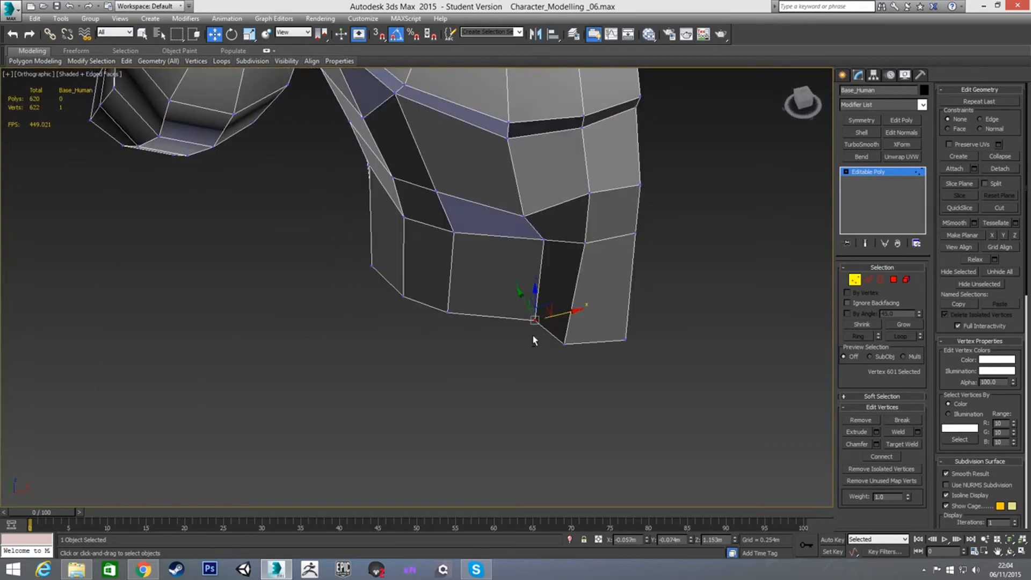
{"action": "left_click_drag", "start_coordinate": [566, 314], "coordinate": [562, 315]}
{"action": "middle_click_drag", "start_coordinate": [561, 315], "coordinate": [587, 359], "text": "alt"}
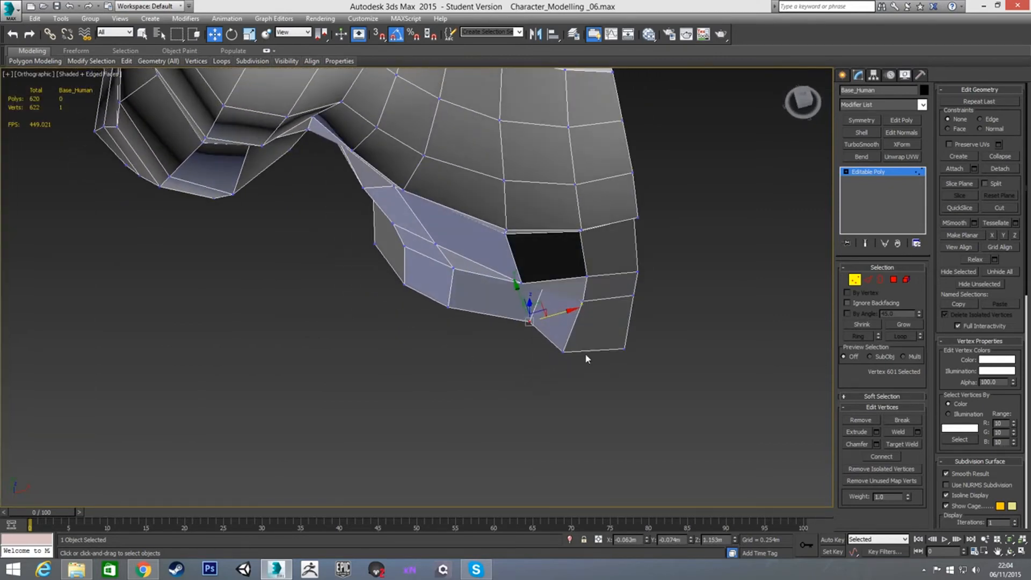
{"action": "left_click_drag", "start_coordinate": [558, 314], "coordinate": [569, 346]}
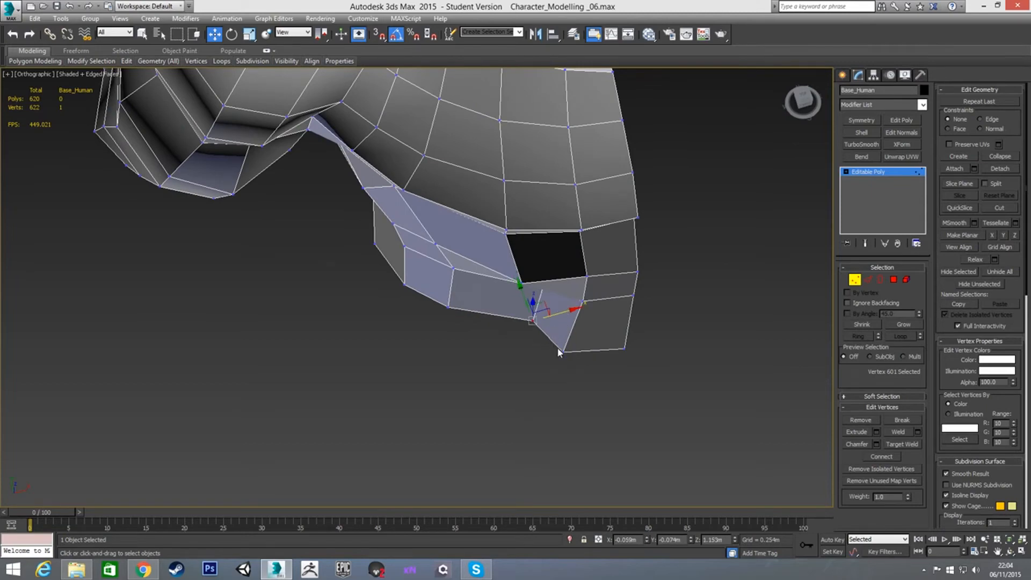
{"action": "middle_click_drag", "start_coordinate": [530, 344], "coordinate": [622, 209], "text": "alt"}
Step: Nudge the loop vertex at the outer edge of the abs to line up with the bottom-row vertex beneath it
{"action": "left_click", "coordinate": [561, 174]}
{"action": "left_click_drag", "start_coordinate": [546, 185], "coordinate": [553, 189]}
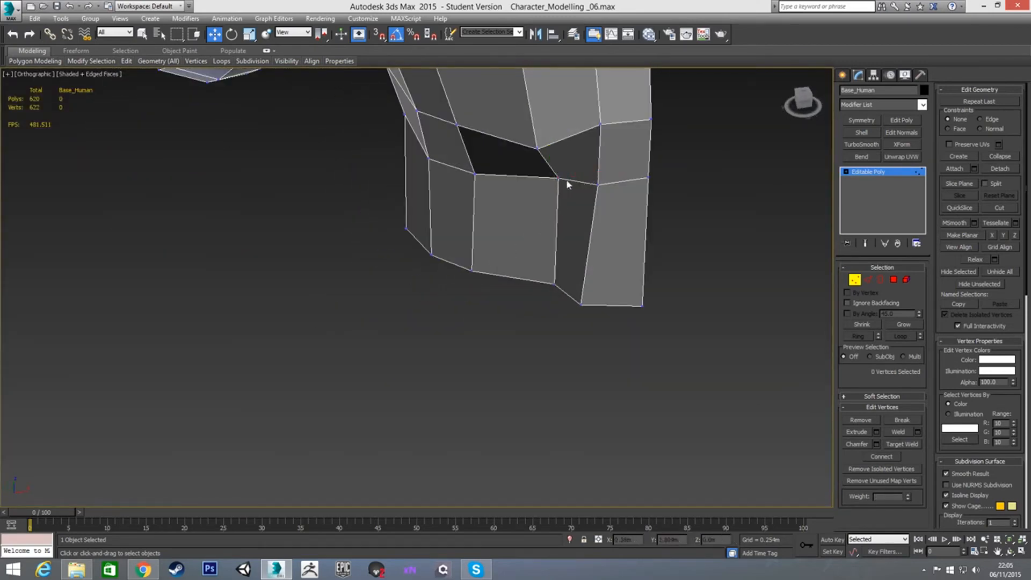
{"action": "left_click_drag", "start_coordinate": [585, 177], "coordinate": [589, 179]}
Step: Turn on the Edge constraint and slide the two front-side vertices of the bottom row toward the abs
{"action": "middle_click_drag", "start_coordinate": [508, 255], "coordinate": [517, 228], "text": "alt"}
{"action": "left_click", "coordinate": [461, 326]}
{"action": "middle_click_drag", "start_coordinate": [460, 326], "coordinate": [452, 387], "text": "alt"}
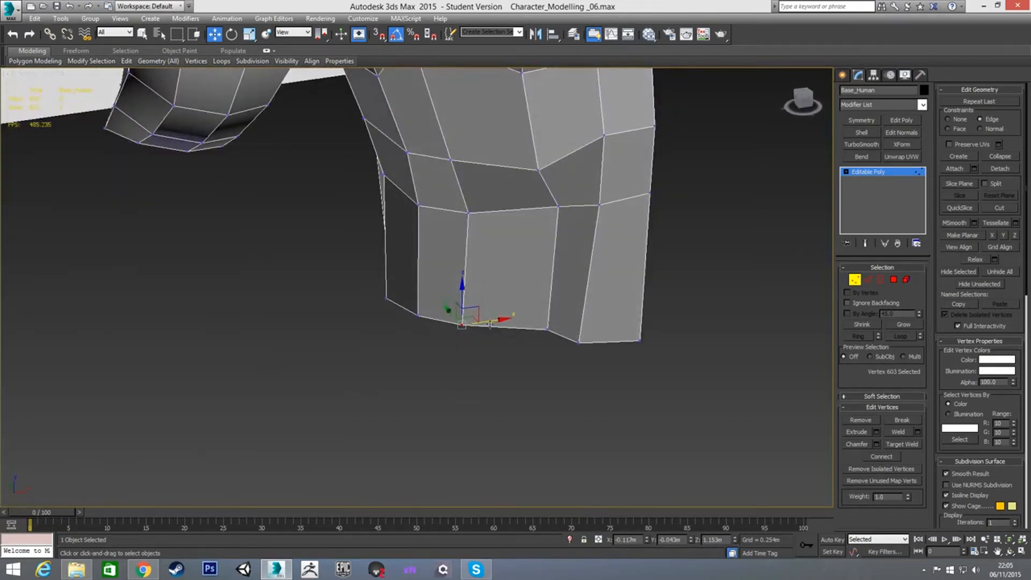
{"action": "key", "text": "shift+x"}
{"action": "left_click_drag", "start_coordinate": [488, 322], "coordinate": [506, 323]}
{"action": "left_click", "coordinate": [418, 315]}
{"action": "left_click_drag", "start_coordinate": [446, 314], "coordinate": [397, 310]}
Step: Slide the outermost side vertices of the bottom row along their edges to even out the spacing around the waist
{"action": "left_click", "coordinate": [385, 298]}
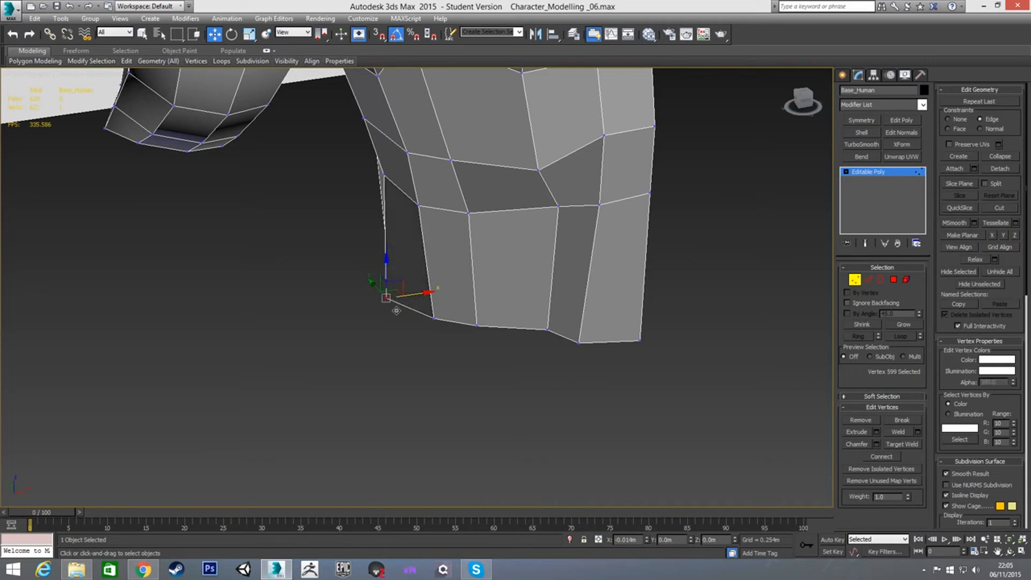
{"action": "middle_click_drag", "start_coordinate": [400, 321], "coordinate": [355, 311], "text": "alt"}
{"action": "mouse_move", "coordinate": [360, 301]}
{"action": "left_mouse_down"}
{"action": "mouse_move", "coordinate": [368, 297]}
{"action": "mouse_move", "coordinate": [354, 303]}
{"action": "left_mouse_up"}
{"action": "mouse_move", "coordinate": [430, 327]}
{"action": "middle_mouse_down", "text": "alt"}
{"action": "mouse_move", "coordinate": [371, 314]}
{"action": "mouse_move", "coordinate": [443, 315]}
{"action": "middle_mouse_up", "text": "alt"}
{"action": "left_click", "coordinate": [447, 302]}
{"action": "left_click_drag", "start_coordinate": [428, 301], "coordinate": [419, 301]}
Step: In the front view, slide the front-side vertices of the row above, the new loop and the bottom row inward along their edges
{"action": "key", "text": "f"}
{"action": "middle_click_drag", "start_coordinate": [382, 338], "coordinate": [416, 288]}
{"action": "scroll", "coordinate": [416, 288], "scroll_direction": "down", "scroll_amount": 2}
{"action": "scroll", "coordinate": [545, 324], "scroll_direction": "up", "scroll_amount": 2}
{"action": "left_click", "coordinate": [529, 342]}
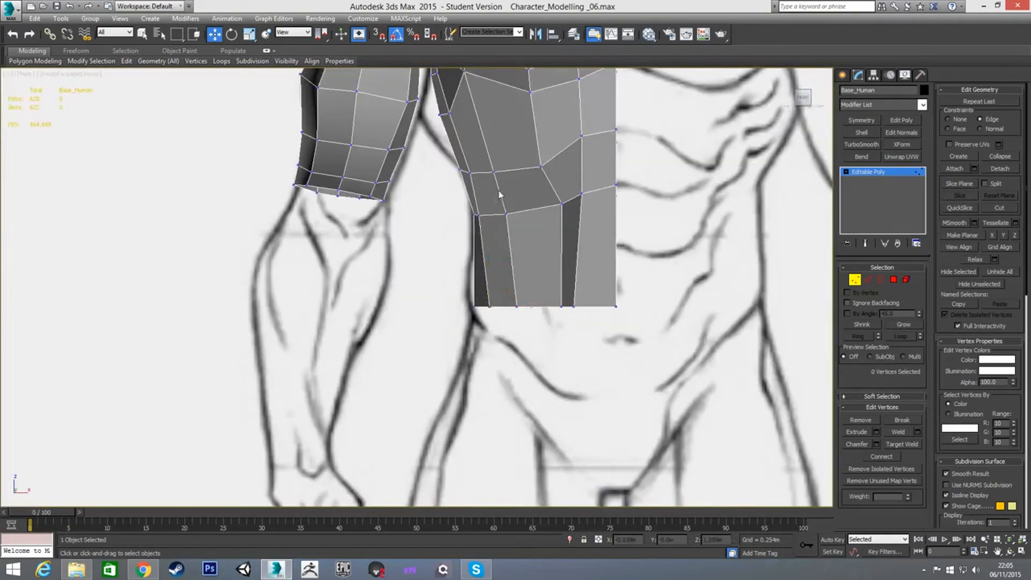
{"action": "middle_click_drag", "start_coordinate": [499, 195], "coordinate": [493, 234]}
{"action": "left_click", "coordinate": [486, 214]}
{"action": "left_click_drag", "start_coordinate": [521, 215], "coordinate": [532, 213]}
{"action": "left_click", "coordinate": [498, 255]}
{"action": "left_click_drag", "start_coordinate": [531, 255], "coordinate": [534, 256]}
{"action": "left_click", "coordinate": [510, 347]}
{"action": "left_click_drag", "start_coordinate": [529, 348], "coordinate": [534, 349]}
Step: Slide the outer side vertices of the new loop and the row above it inward along their edges
{"action": "left_click", "coordinate": [468, 256]}
{"action": "left_click_drag", "start_coordinate": [499, 258], "coordinate": [509, 260]}
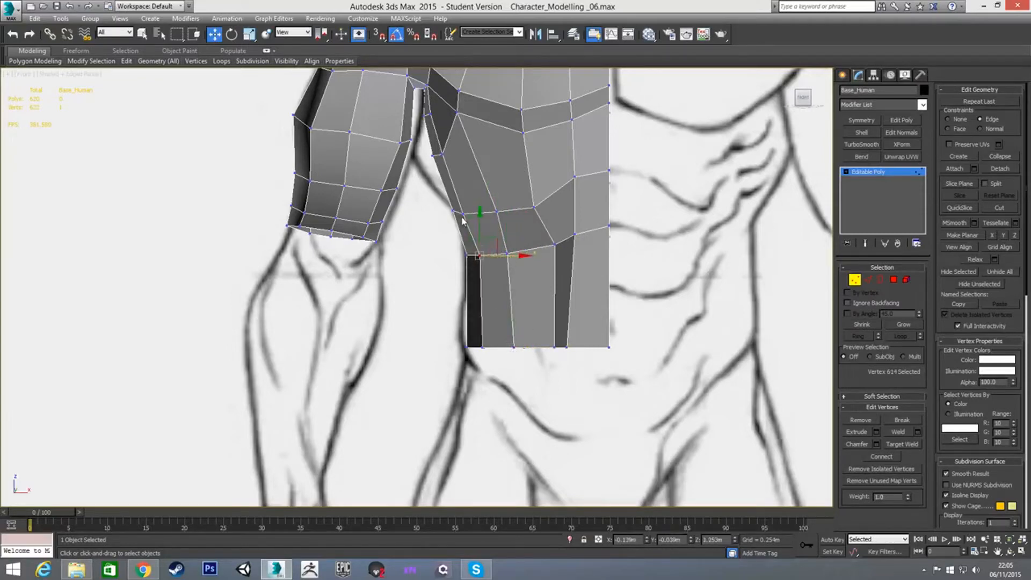
{"action": "left_click_drag", "start_coordinate": [479, 218], "coordinate": [505, 215]}
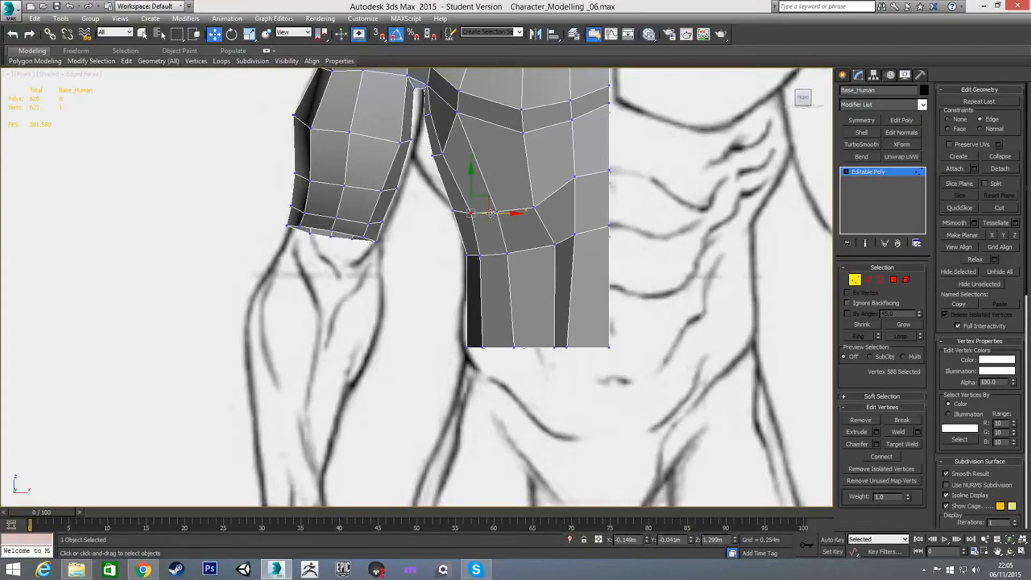
Step: From below, slide the bottom-row vertex at the back of the side along its edge to even the spacing
{"action": "middle_click_drag", "start_coordinate": [432, 255], "coordinate": [438, 161], "text": "alt"}
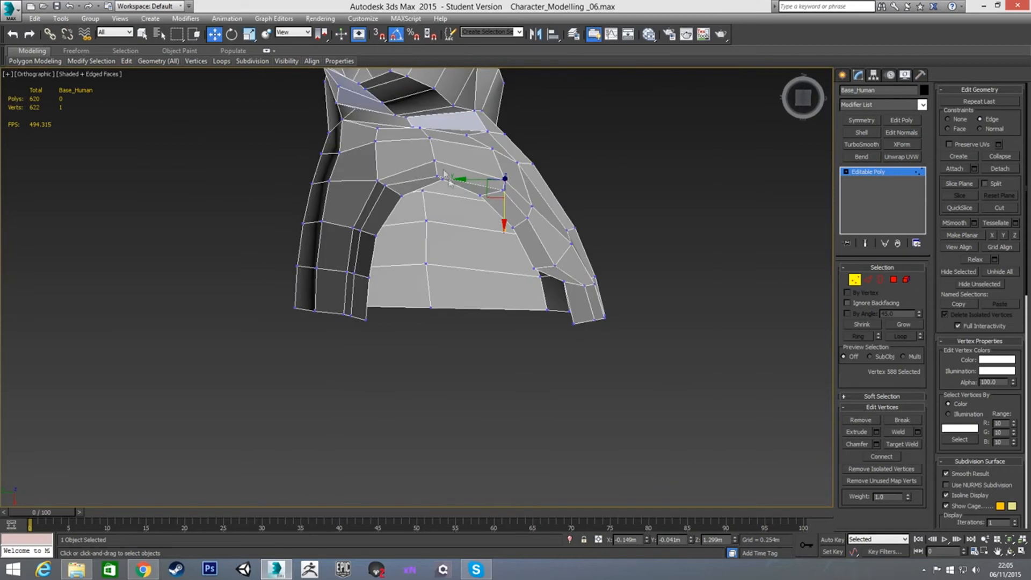
{"action": "left_click", "coordinate": [443, 179]}
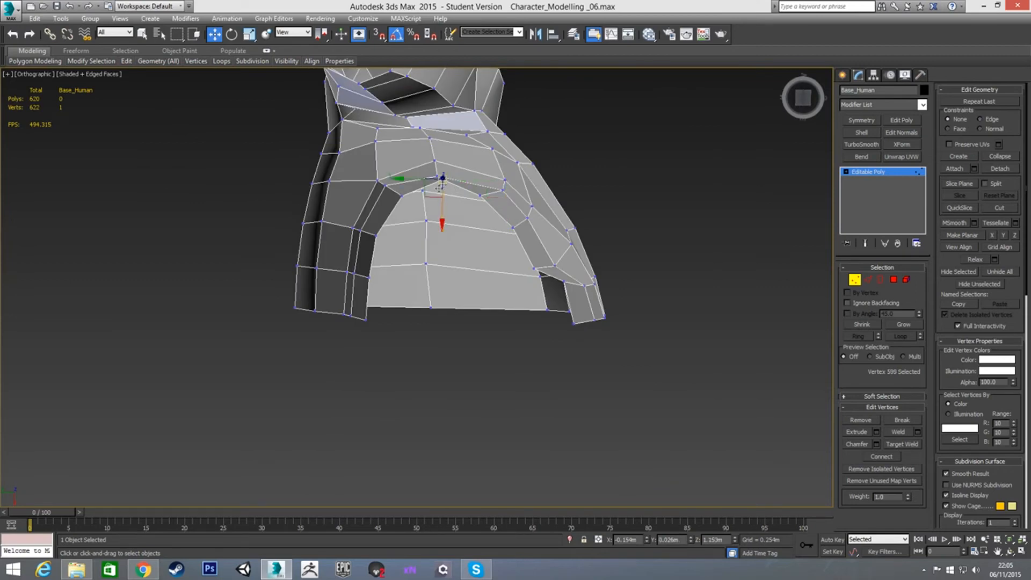
{"action": "left_click", "coordinate": [402, 196]}
{"action": "left_click_drag", "start_coordinate": [372, 199], "coordinate": [365, 200]}
{"action": "middle_click_drag", "start_coordinate": [395, 228], "coordinate": [409, 282], "text": "alt"}
Step: Examine the torso's edge flow and vertex spacing from the back, side and front
{"action": "middle_click_drag", "start_coordinate": [409, 282], "coordinate": [410, 343], "text": "alt"}
{"action": "middle_click_drag", "start_coordinate": [410, 217], "coordinate": [364, 297]}
{"action": "scroll", "coordinate": [364, 297], "scroll_direction": "down", "scroll_amount": 3}
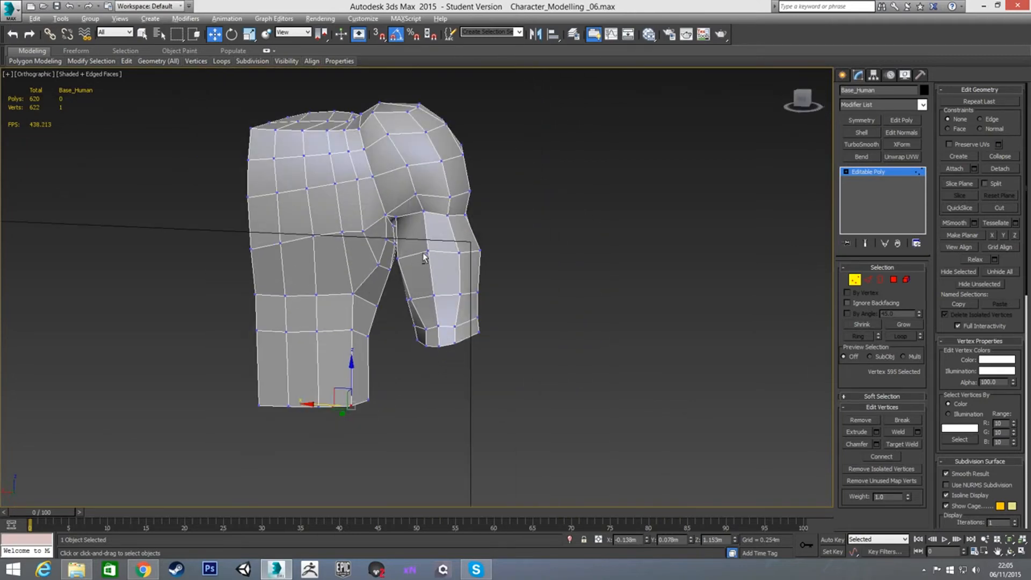
{"action": "middle_click_drag", "start_coordinate": [426, 255], "coordinate": [273, 262], "text": "alt"}
{"action": "middle_click_drag", "start_coordinate": [358, 302], "coordinate": [348, 223]}
{"action": "mouse_move", "coordinate": [348, 223]}
{"action": "middle_mouse_down", "text": "alt"}
{"action": "mouse_move", "coordinate": [345, 193]}
{"action": "mouse_move", "coordinate": [334, 191]}
{"action": "mouse_move", "coordinate": [320, 231]}
{"action": "middle_mouse_up", "text": "alt"}
{"action": "scroll", "coordinate": [330, 216], "scroll_direction": "down", "scroll_amount": 4}
{"action": "scroll", "coordinate": [320, 230], "scroll_direction": "up", "scroll_amount": 4}
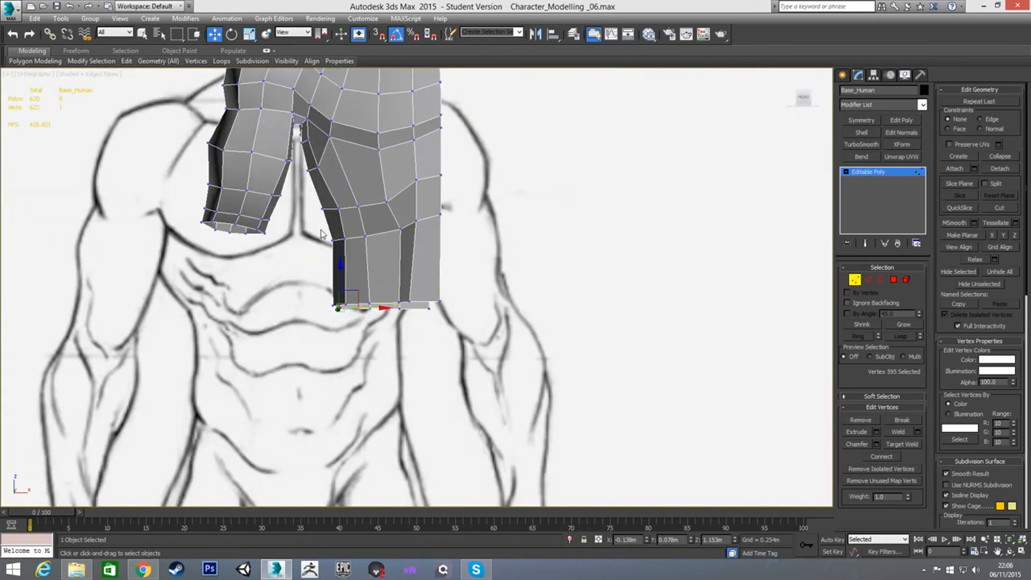
{"action": "scroll", "coordinate": [327, 226], "scroll_direction": "up", "scroll_amount": 3}
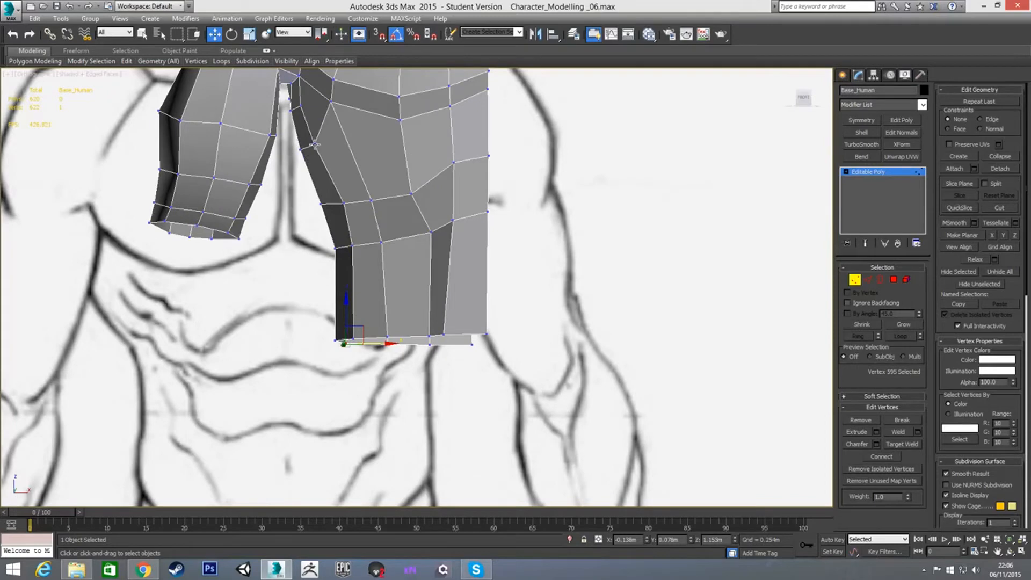
Step: In the front view, move the outer vertex just beneath the chest slightly down and inward
{"action": "left_click", "coordinate": [331, 103]}
{"action": "middle_click_drag", "start_coordinate": [340, 141], "coordinate": [368, 187]}
{"action": "key", "text": "f"}
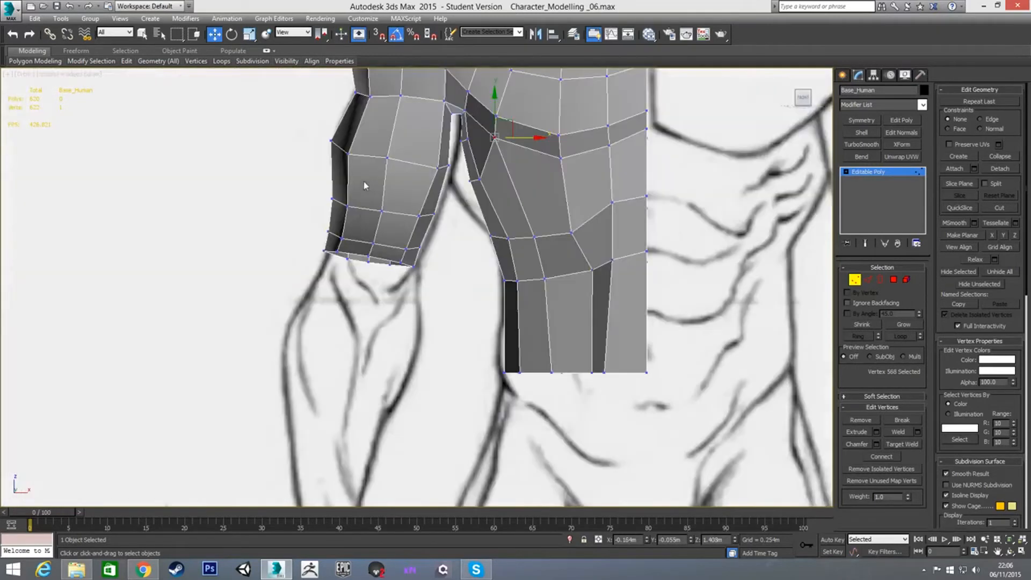
{"action": "scroll", "coordinate": [483, 156], "scroll_direction": "up", "scroll_amount": 2}
{"action": "left_click_drag", "start_coordinate": [492, 100], "coordinate": [526, 142]}
{"action": "scroll", "coordinate": [521, 154], "scroll_direction": "down", "scroll_amount": 2}
{"action": "middle_click_drag", "start_coordinate": [521, 153], "coordinate": [493, 226]}
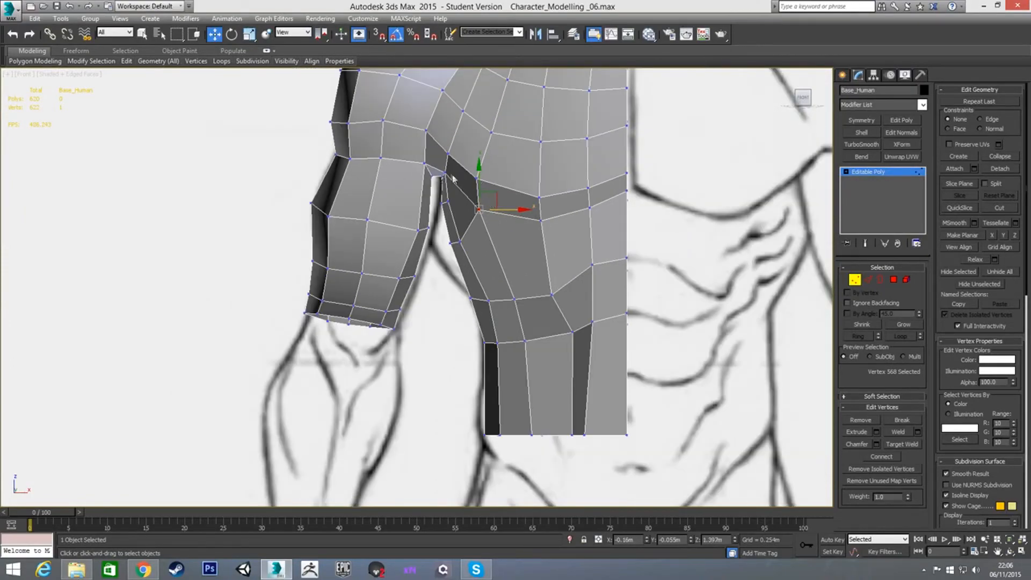
Step: Switch to polygon selection and unhide all hidden polygons of the body
{"action": "mouse_move", "coordinate": [369, 247]}
{"action": "middle_mouse_down", "text": "alt"}
{"action": "mouse_move", "coordinate": [543, 251]}
{"action": "mouse_move", "coordinate": [411, 250]}
{"action": "mouse_move", "coordinate": [420, 255]}
{"action": "middle_mouse_up", "text": "alt"}
{"action": "mouse_move", "coordinate": [432, 209]}
{"action": "middle_mouse_down", "text": "alt"}
{"action": "mouse_move", "coordinate": [437, 215]}
{"action": "mouse_move", "coordinate": [328, 237]}
{"action": "mouse_move", "coordinate": [382, 230]}
{"action": "middle_mouse_up", "text": "alt"}
{"action": "key", "text": "4"}
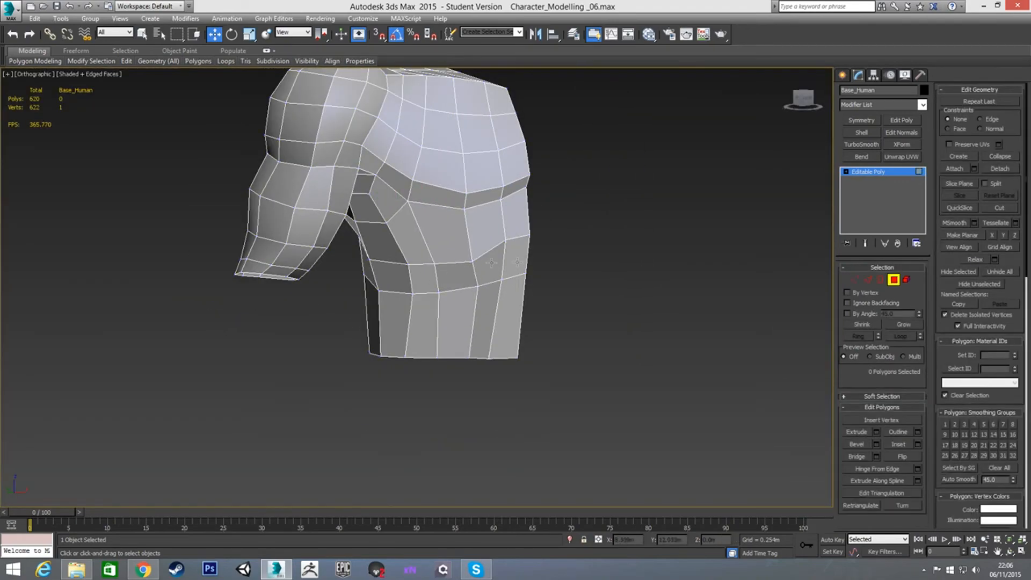
{"action": "left_click", "coordinate": [1000, 272]}
{"action": "scroll", "coordinate": [430, 296], "scroll_direction": "down", "scroll_amount": 3}
{"action": "mouse_move", "coordinate": [367, 294]}
{"action": "middle_mouse_down", "text": "alt"}
{"action": "mouse_move", "coordinate": [349, 308]}
{"action": "mouse_move", "coordinate": [385, 265]}
{"action": "middle_mouse_up", "text": "alt"}
{"action": "key", "text": "f"}
Step: Examine the whole arm and torso mesh against the front and side references
{"action": "scroll", "coordinate": [386, 266], "scroll_direction": "down", "scroll_amount": 2}
{"action": "scroll", "coordinate": [443, 280], "scroll_direction": "down", "scroll_amount": 3}
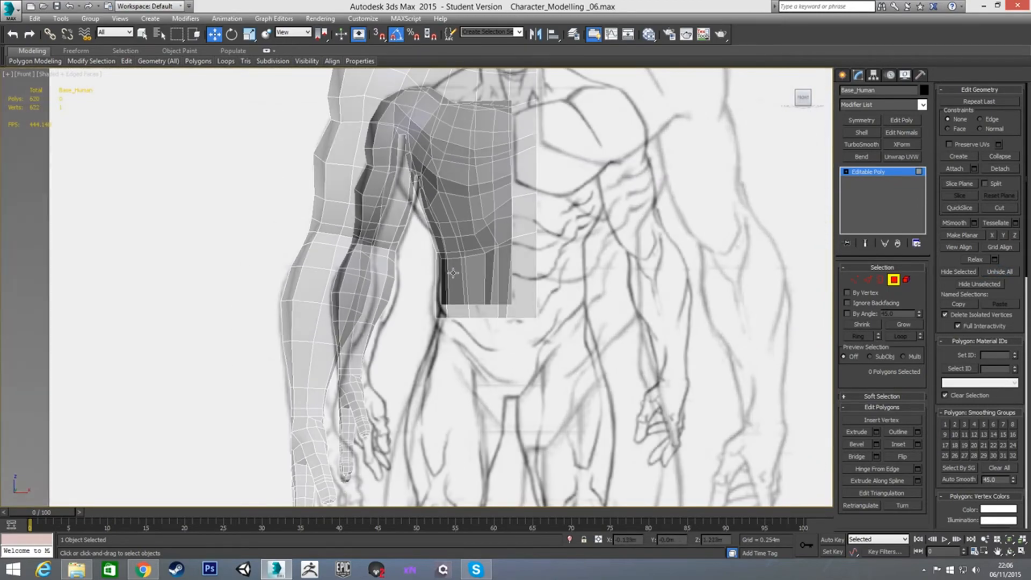
{"action": "mouse_move", "coordinate": [449, 260]}
{"action": "middle_mouse_down", "text": "alt"}
{"action": "mouse_move", "coordinate": [614, 267]}
{"action": "mouse_move", "coordinate": [467, 271]}
{"action": "mouse_move", "coordinate": [526, 264]}
{"action": "mouse_move", "coordinate": [466, 277]}
{"action": "middle_mouse_up", "text": "alt"}
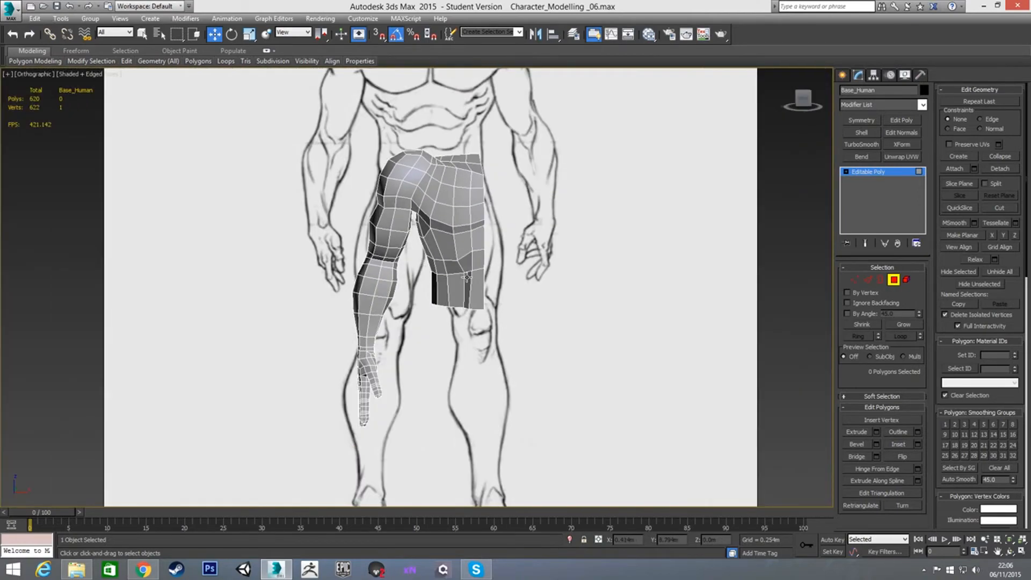
{"action": "scroll", "coordinate": [459, 274], "scroll_direction": "up", "scroll_amount": 3}
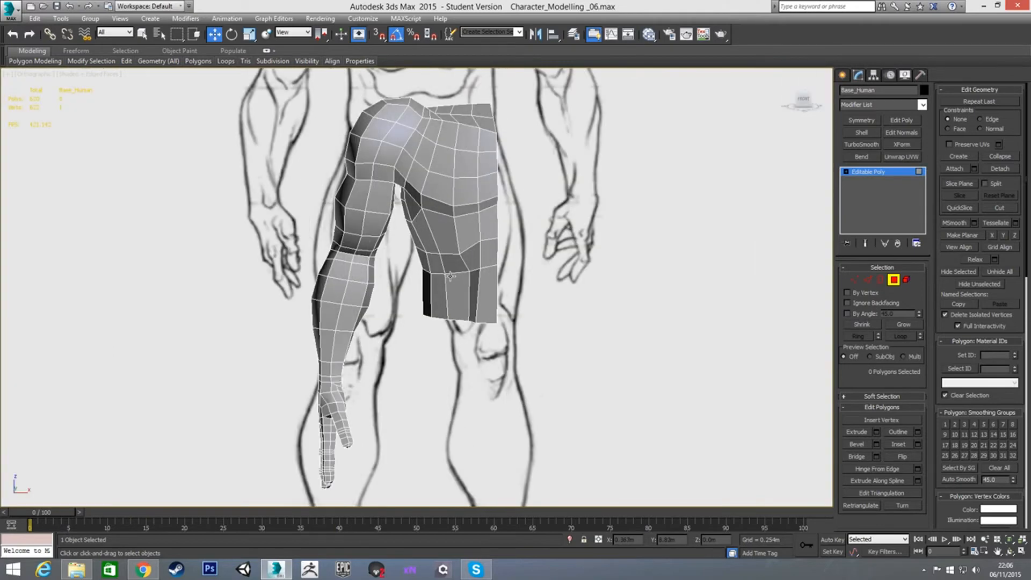
{"action": "key", "text": "l"}
{"action": "middle_click_drag", "start_coordinate": [483, 278], "coordinate": [503, 186]}
{"action": "scroll", "coordinate": [502, 185], "scroll_direction": "down", "scroll_amount": 3}
{"action": "middle_click_drag", "start_coordinate": [489, 324], "coordinate": [502, 244]}
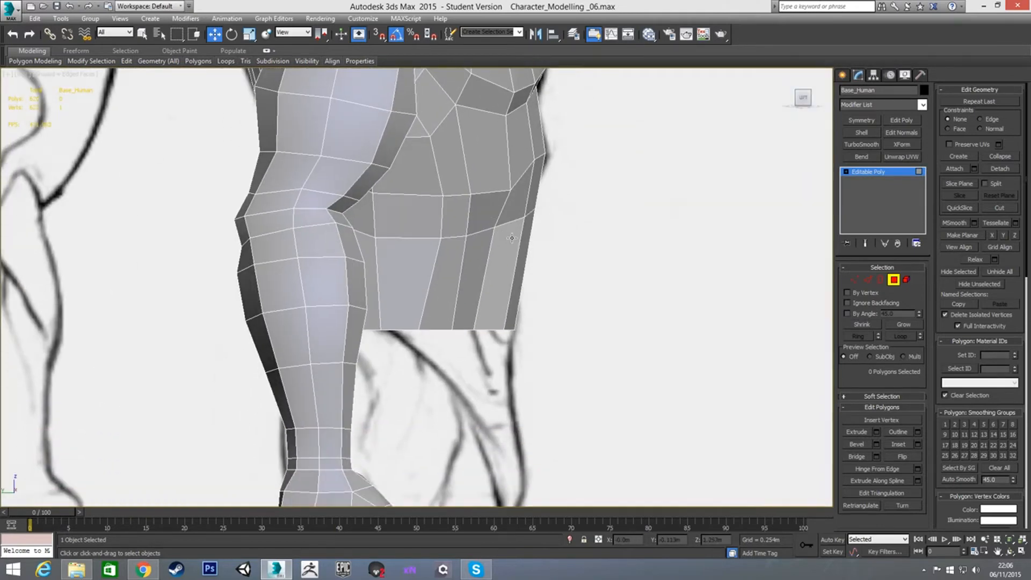
Step: In the see-through side view, move the five front waist-loop vertices slightly back toward the reference outline
{"action": "key", "text": "alt+x"}
{"action": "key", "text": "1"}
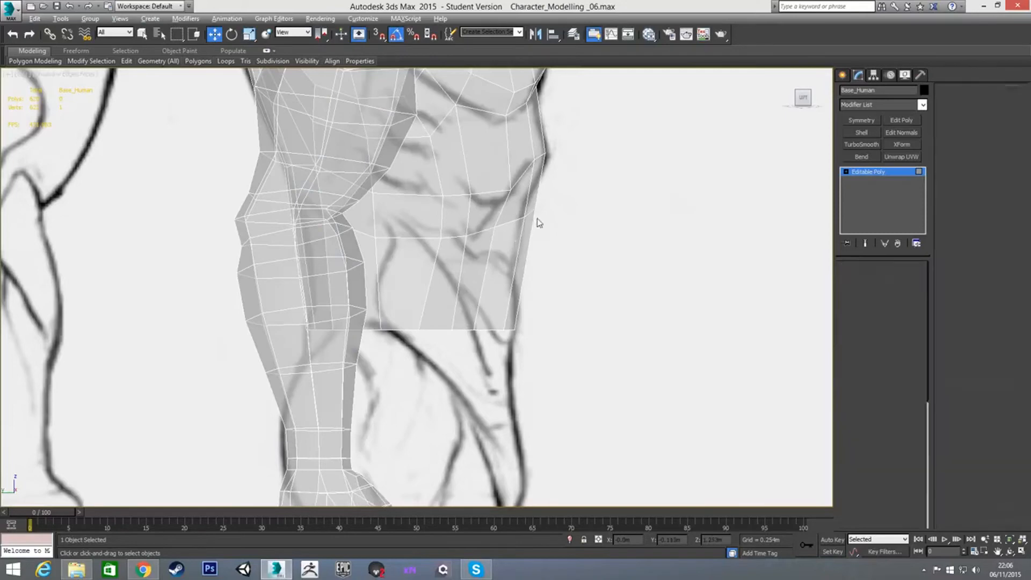
{"action": "left_click_drag", "start_coordinate": [511, 237], "coordinate": [437, 243]}
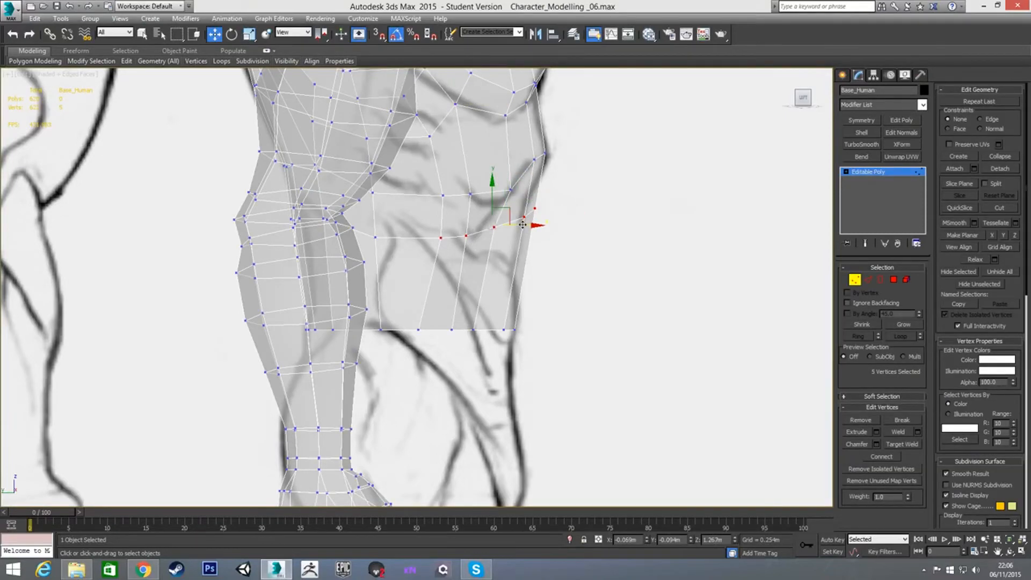
{"action": "left_click_drag", "start_coordinate": [519, 225], "coordinate": [509, 224]}
{"action": "left_click", "coordinate": [593, 231]}
Step: Select the hand polygons, grow the selection up the arm past the elbow, and hide the selected polygons
{"action": "middle_click_drag", "start_coordinate": [509, 257], "coordinate": [541, 269], "text": "alt"}
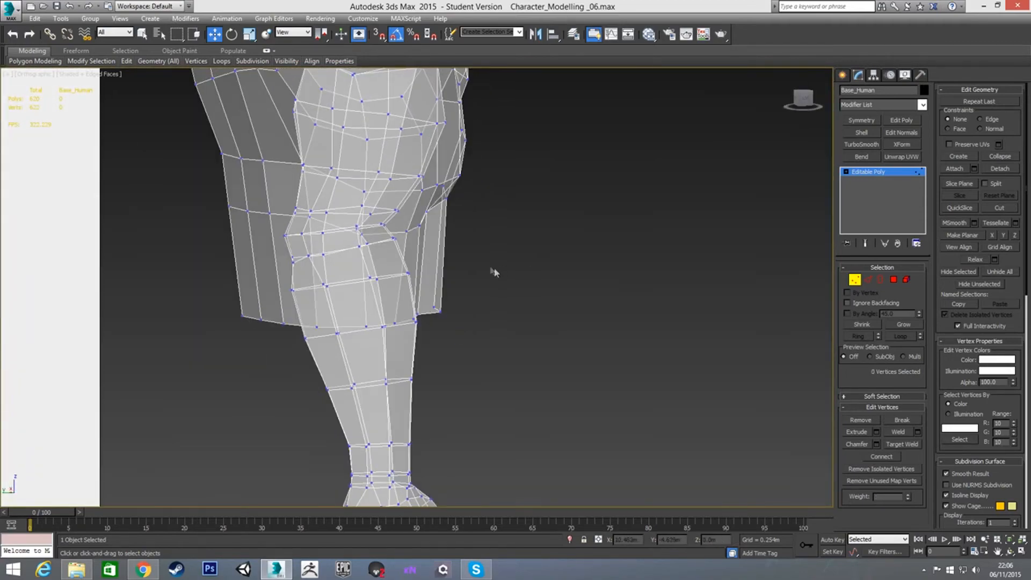
{"action": "key", "text": "l"}
{"action": "middle_click_drag", "start_coordinate": [395, 288], "coordinate": [388, 290]}
{"action": "scroll", "coordinate": [387, 290], "scroll_direction": "down", "scroll_amount": 5}
{"action": "scroll", "coordinate": [439, 263], "scroll_direction": "down", "scroll_amount": 2}
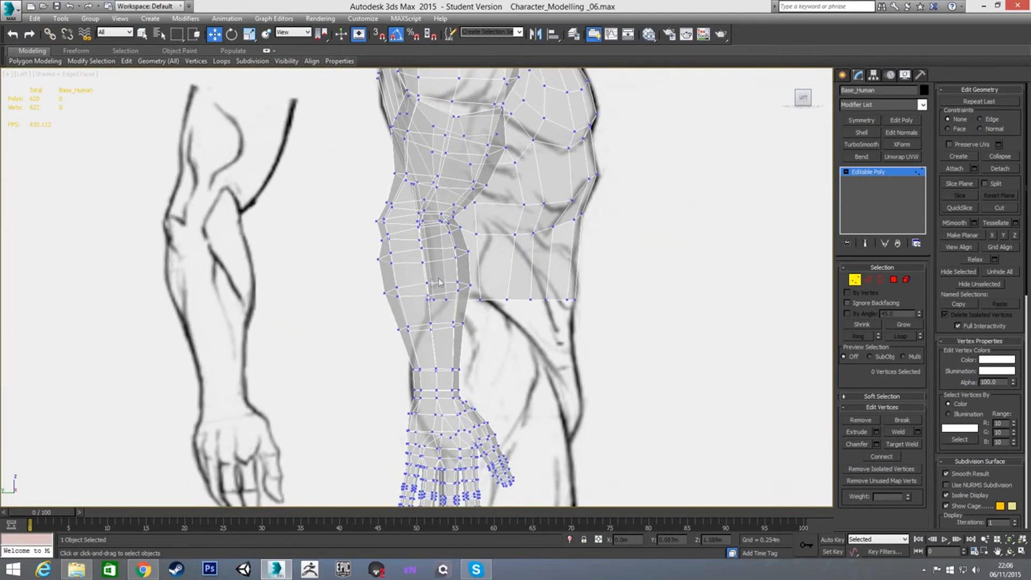
{"action": "scroll", "coordinate": [402, 275], "scroll_direction": "down", "scroll_amount": 4}
{"action": "middle_click_drag", "start_coordinate": [384, 309], "coordinate": [384, 284]}
{"action": "scroll", "coordinate": [383, 284], "scroll_direction": "up", "scroll_amount": 2}
{"action": "key", "text": "4"}
{"action": "left_click_drag", "start_coordinate": [371, 275], "coordinate": [528, 406]}
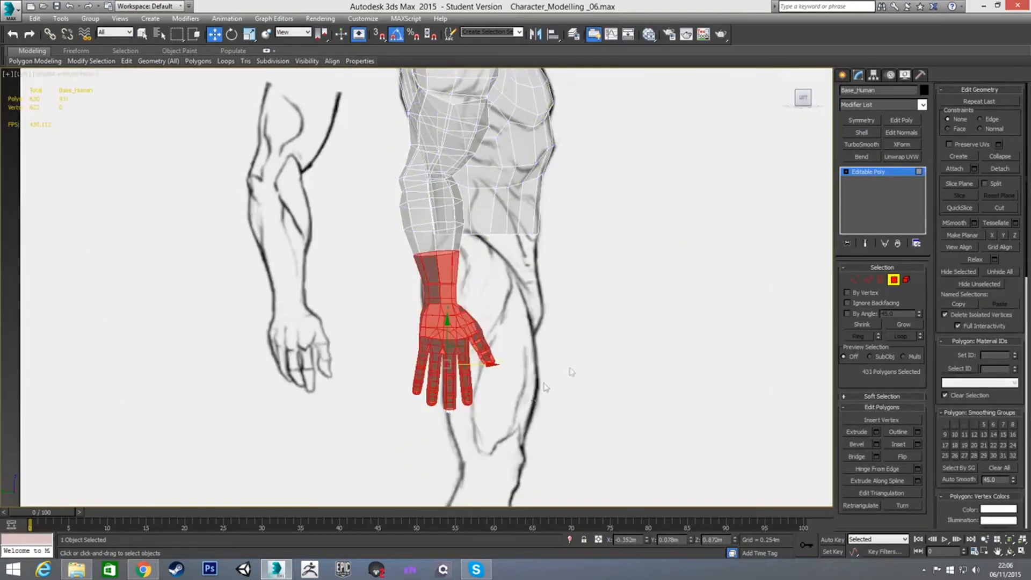
{"action": "left_click", "coordinate": [902, 325]}
{"action": "left_click", "coordinate": [902, 325]}
{"action": "left_click", "coordinate": [902, 326]}
{"action": "left_click", "coordinate": [902, 326]}
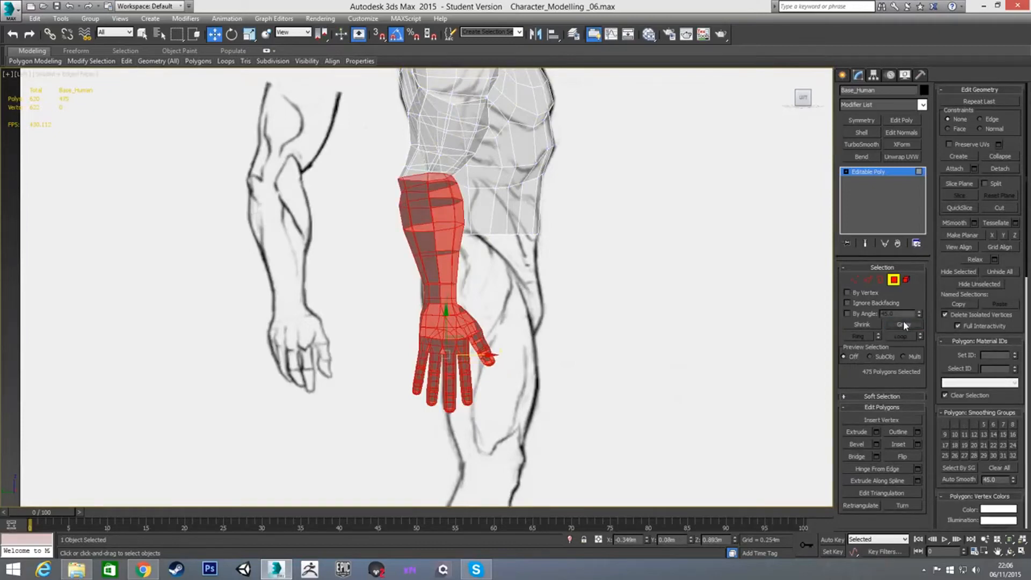
{"action": "left_click", "coordinate": [903, 323]}
{"action": "left_click", "coordinate": [903, 323]}
{"action": "left_click", "coordinate": [957, 273]}
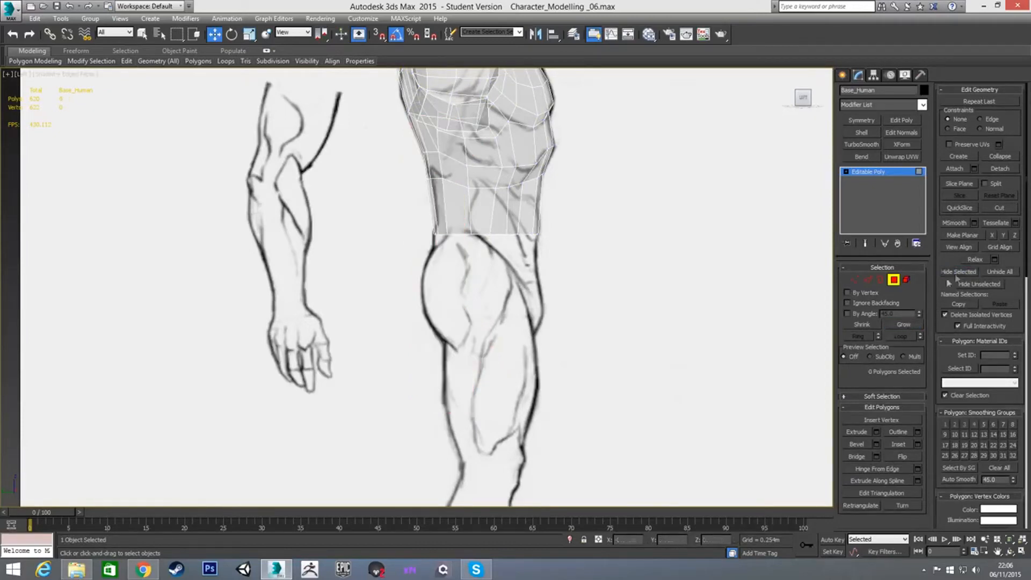
Step: In the side view, move the flank vertices of the waist loop and of the loop above it slightly forward
{"action": "scroll", "coordinate": [403, 253], "scroll_direction": "up", "scroll_amount": 5}
{"action": "key", "text": "1"}
{"action": "left_click_drag", "start_coordinate": [423, 204], "coordinate": [503, 224]}
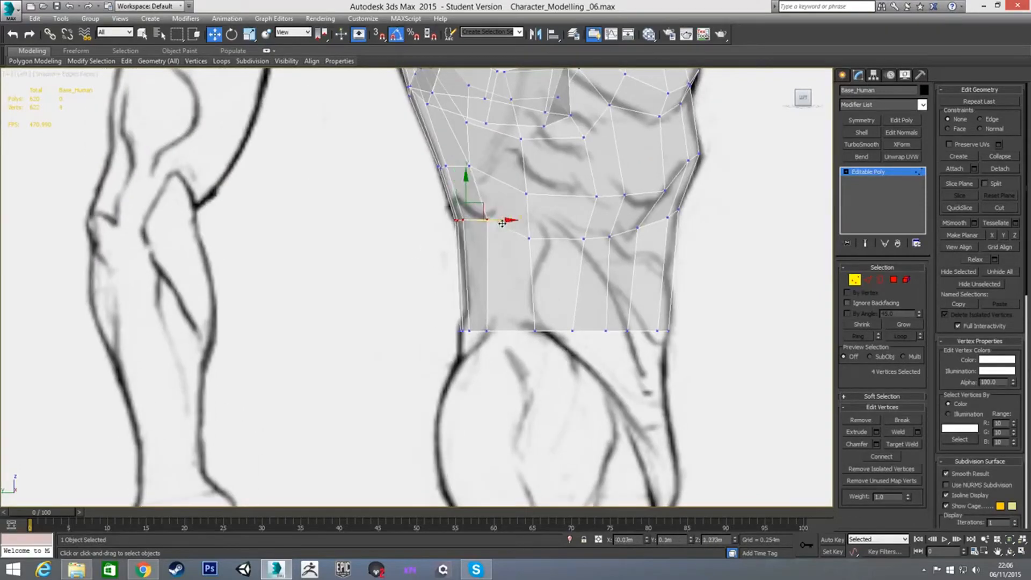
{"action": "left_click", "coordinate": [487, 219]}
{"action": "left_click", "coordinate": [530, 238]}
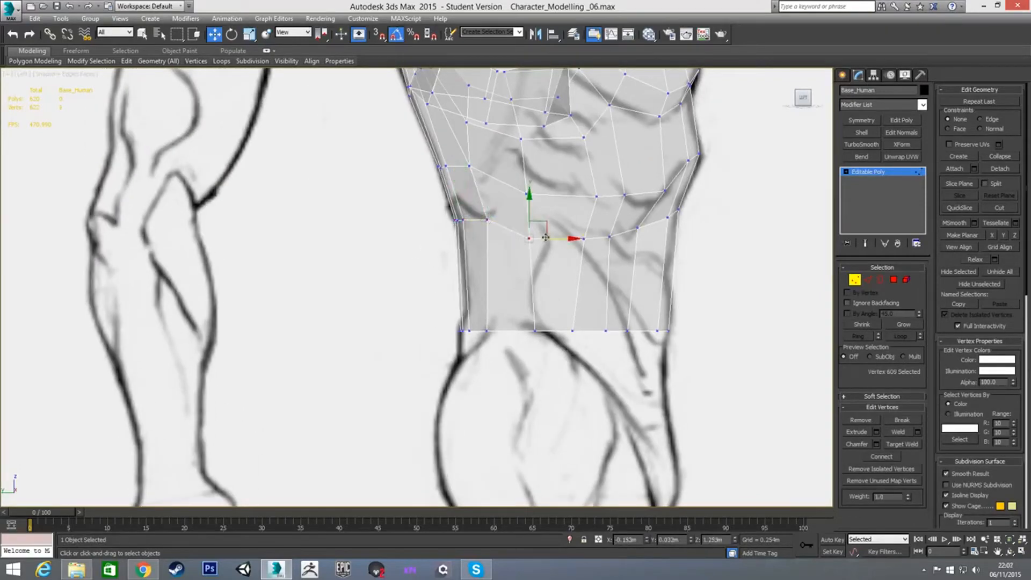
{"action": "left_click", "coordinate": [518, 195]}
{"action": "left_click", "coordinate": [532, 195]}
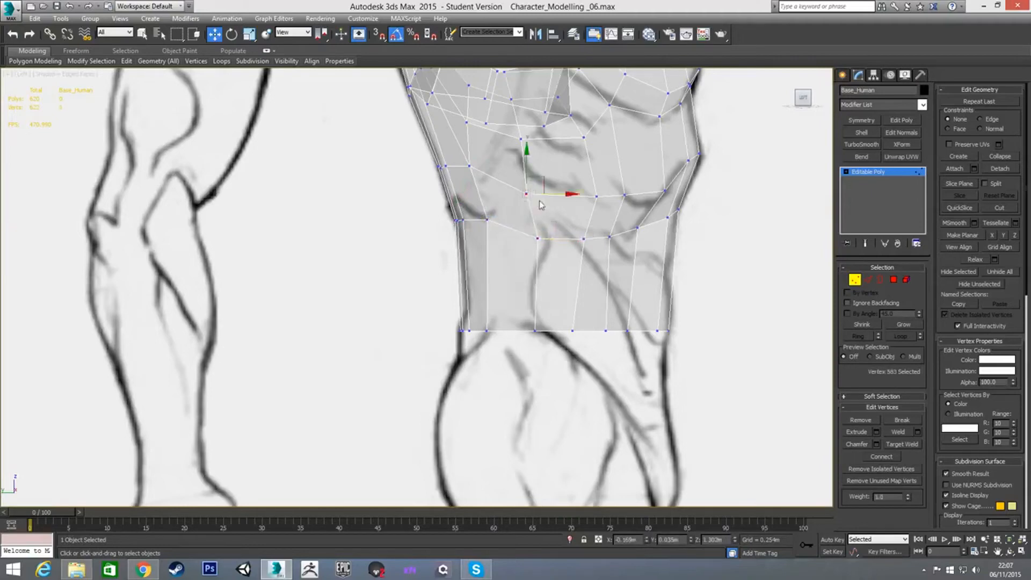
{"action": "left_click", "coordinate": [477, 166]}
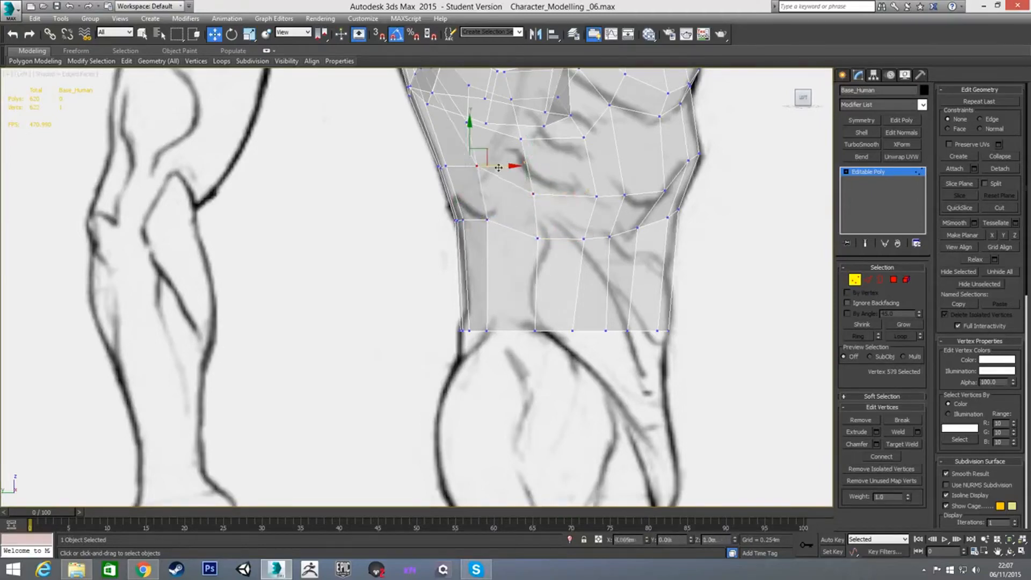
{"action": "middle_click_drag", "start_coordinate": [498, 168], "coordinate": [508, 246]}
{"action": "left_click_drag", "start_coordinate": [467, 226], "coordinate": [505, 224]}
Step: Raise the rear flank vertex on the loop just above the waist loop
{"action": "middle_click_drag", "start_coordinate": [460, 237], "coordinate": [573, 216], "text": "alt"}
{"action": "key", "text": "4"}
{"action": "left_click", "coordinate": [552, 143]}
{"action": "middle_click_drag", "start_coordinate": [574, 216], "coordinate": [499, 256]}
{"action": "scroll", "coordinate": [501, 260], "scroll_direction": "down", "scroll_amount": 2}
{"action": "key", "text": "1"}
{"action": "left_click", "coordinate": [502, 260]}
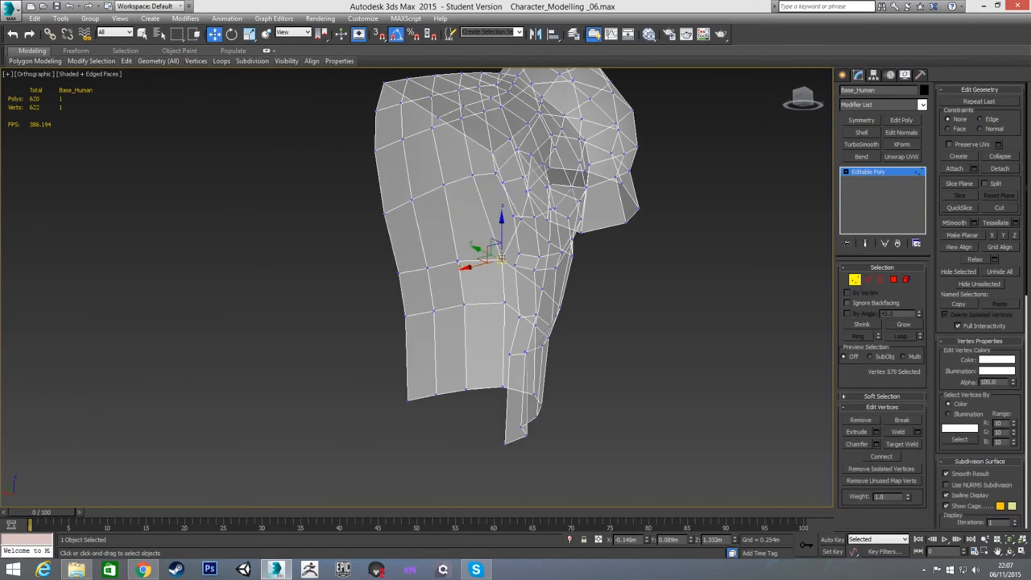
{"action": "left_click_drag", "start_coordinate": [502, 229], "coordinate": [501, 216]}
Step: Constrain movement to edges and slide the flank and front vertices of the lower torso loops to smooth their flow
{"action": "mouse_move", "coordinate": [500, 216]}
{"action": "middle_mouse_down", "text": "alt"}
{"action": "mouse_move", "coordinate": [428, 253]}
{"action": "mouse_move", "coordinate": [482, 290]}
{"action": "middle_mouse_up", "text": "alt"}
{"action": "left_click", "coordinate": [513, 299]}
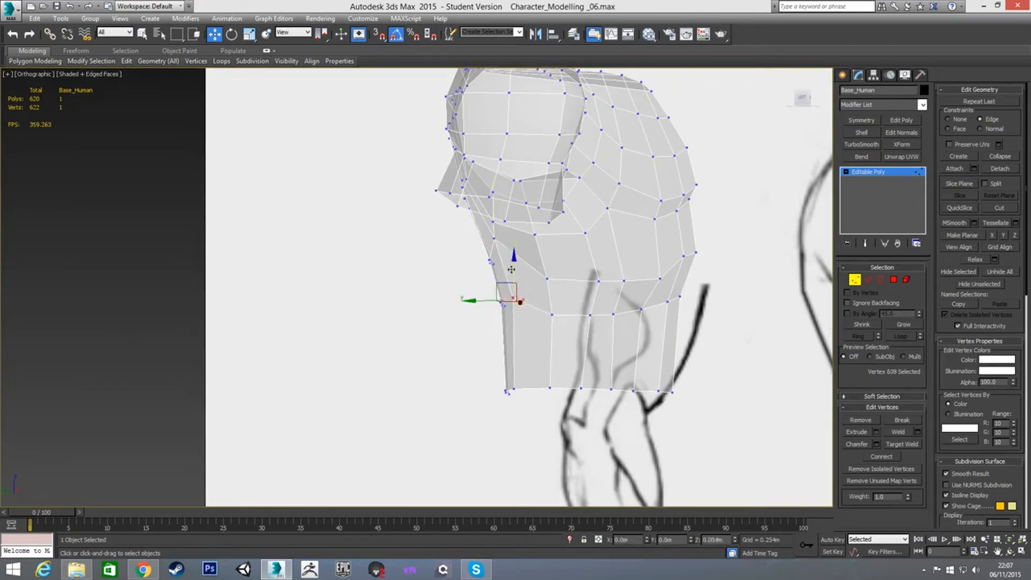
{"action": "left_click", "coordinate": [547, 280]}
{"action": "left_click_drag", "start_coordinate": [546, 244], "coordinate": [546, 231]}
{"action": "middle_click_drag", "start_coordinate": [515, 255], "coordinate": [487, 276], "text": "alt"}
{"action": "left_click", "coordinate": [599, 280]}
{"action": "left_click_drag", "start_coordinate": [599, 259], "coordinate": [626, 246]}
{"action": "left_click", "coordinate": [627, 278]}
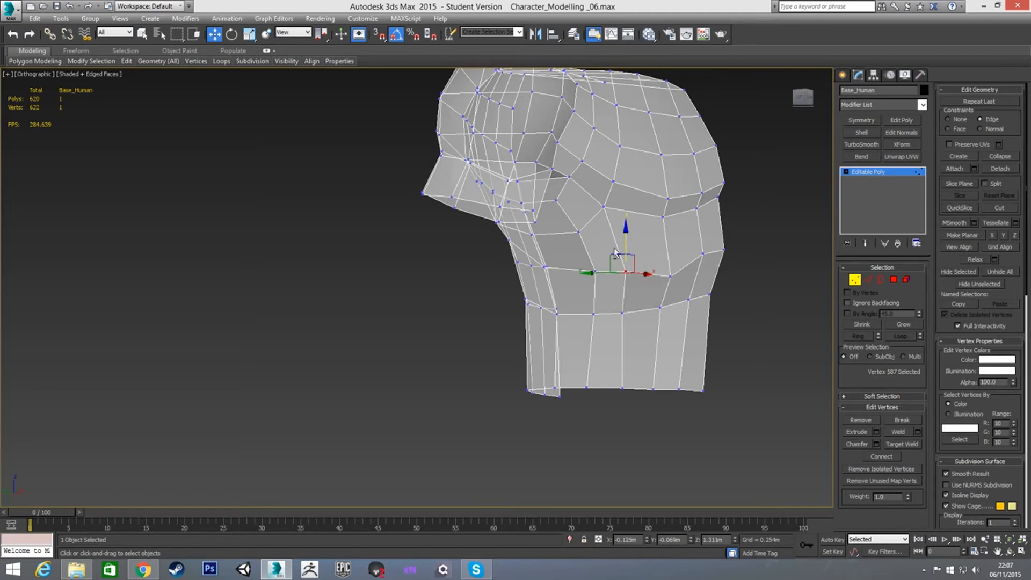
{"action": "middle_click_drag", "start_coordinate": [615, 253], "coordinate": [577, 257], "text": "alt"}
{"action": "left_click", "coordinate": [599, 208]}
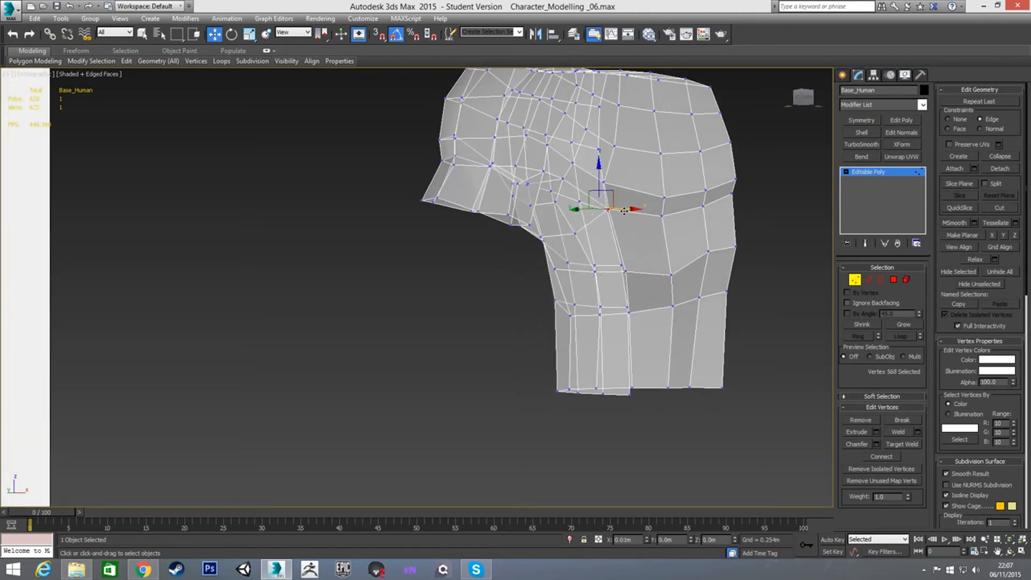
Step: Slide the back vertices of the loop above the waist up along their edges, including the one on the centre line
{"action": "middle_click_drag", "start_coordinate": [569, 251], "coordinate": [512, 259], "text": "alt"}
{"action": "left_click_drag", "start_coordinate": [497, 257], "coordinate": [464, 223]}
{"action": "left_click", "coordinate": [466, 260]}
{"action": "left_click", "coordinate": [434, 252]}
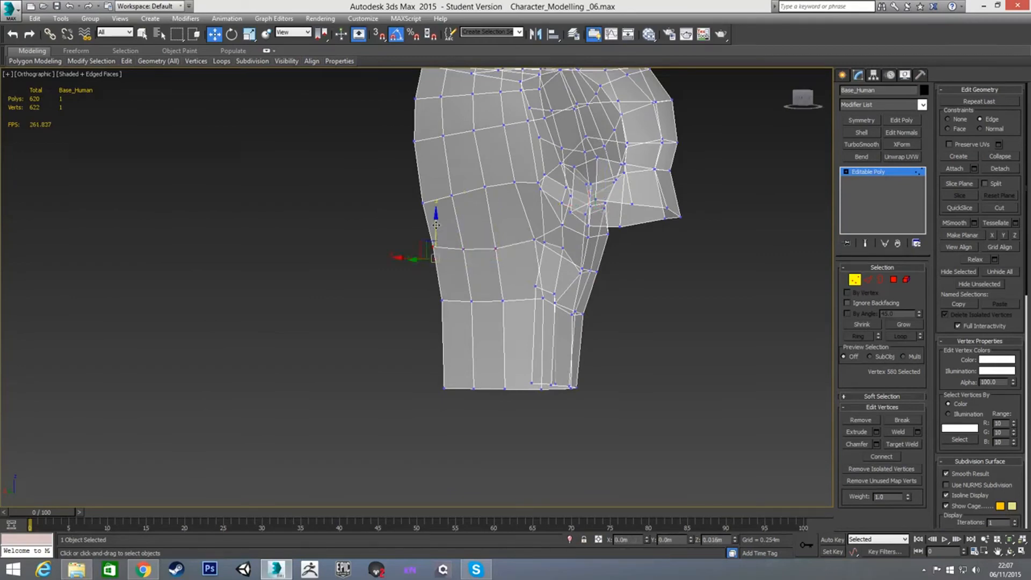
Step: Slide the two rear flank vertices of the waist loop down along their vertical edges
{"action": "middle_click_drag", "start_coordinate": [519, 269], "coordinate": [504, 323], "text": "alt"}
{"action": "left_click", "coordinate": [433, 296]}
{"action": "left_click_drag", "start_coordinate": [430, 269], "coordinate": [431, 285]}
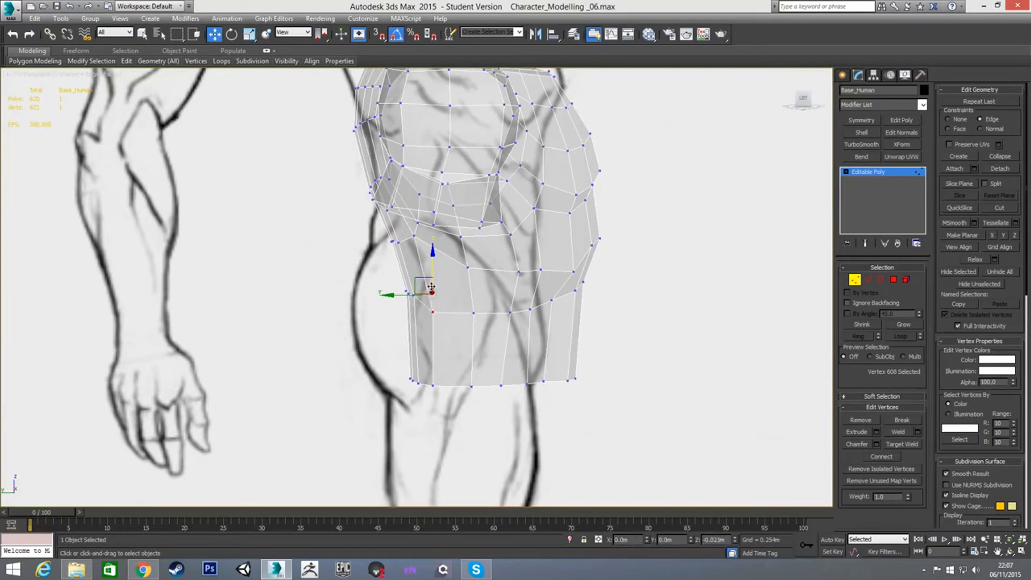
{"action": "left_click", "coordinate": [413, 294]}
{"action": "left_click_drag", "start_coordinate": [413, 293], "coordinate": [414, 294]}
Step: In the back view, turn off see-through and slide the two innermost waist-loop vertices down level with their neighbour
{"action": "right_click", "coordinate": [435, 313]}
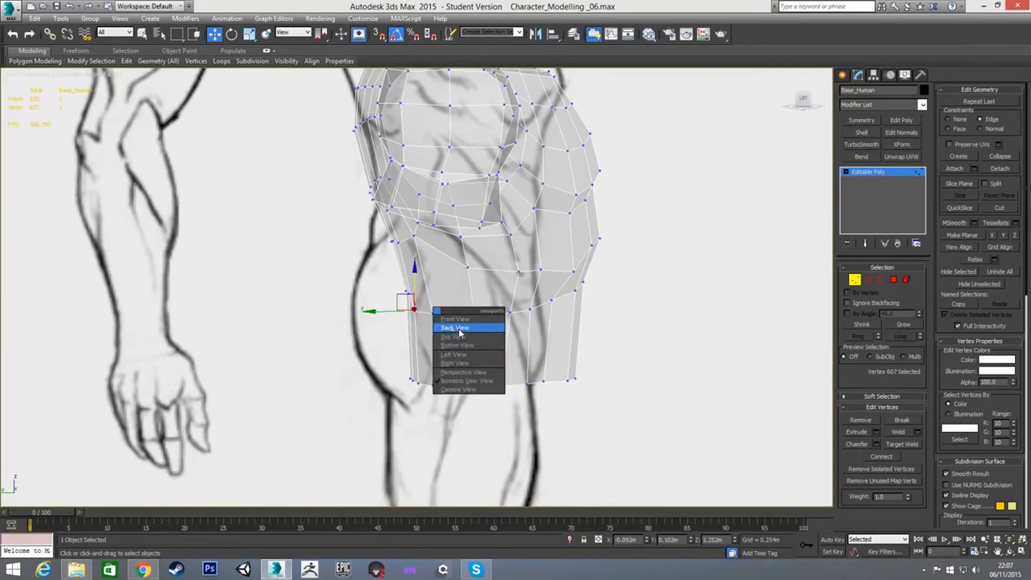
{"action": "left_click", "coordinate": [460, 336]}
{"action": "middle_click_drag", "start_coordinate": [439, 289], "coordinate": [438, 310]}
{"action": "scroll", "coordinate": [431, 263], "scroll_direction": "up", "scroll_amount": 10}
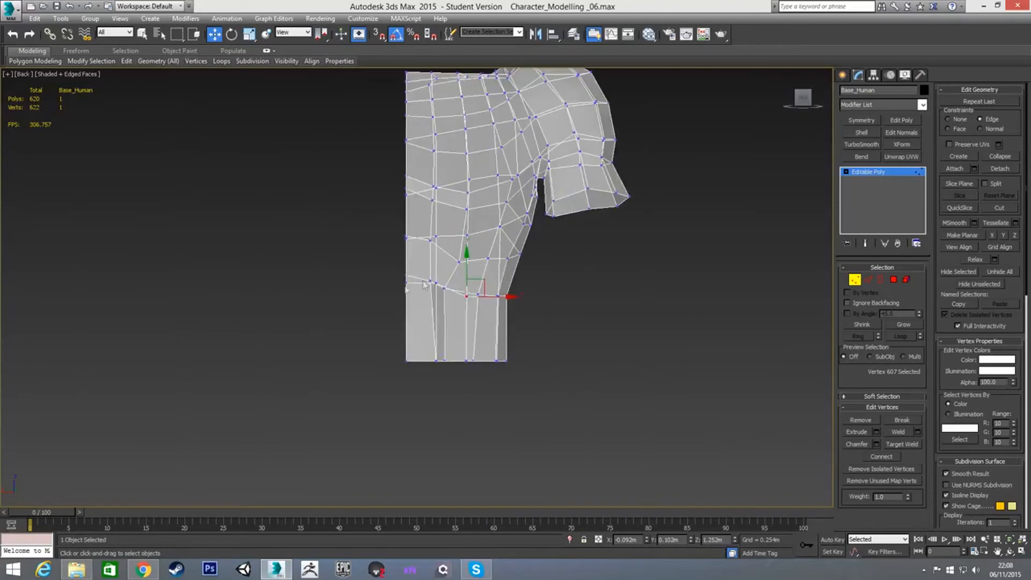
{"action": "key", "text": "v"}
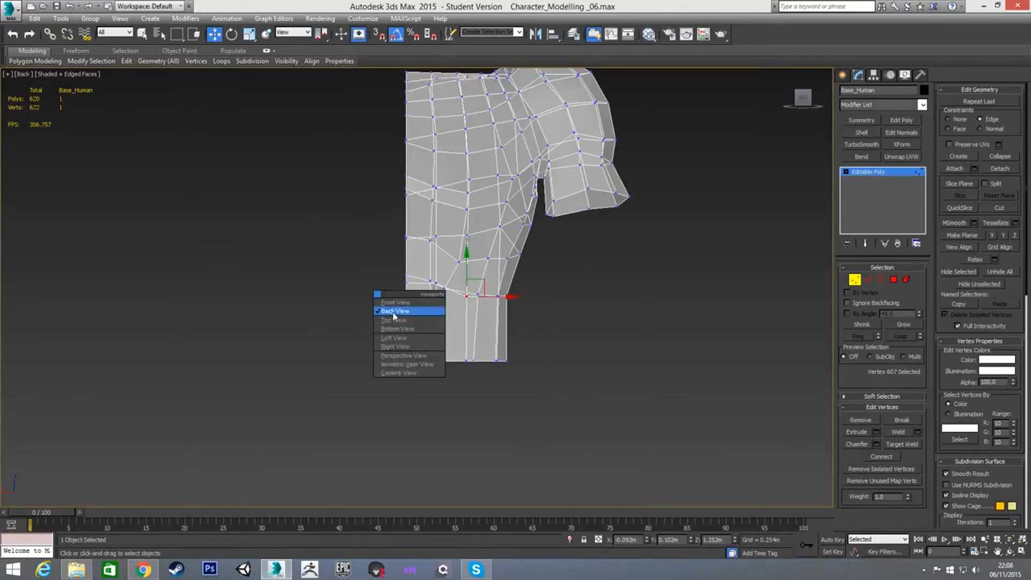
{"action": "scroll", "coordinate": [439, 317], "scroll_direction": "up", "scroll_amount": 3}
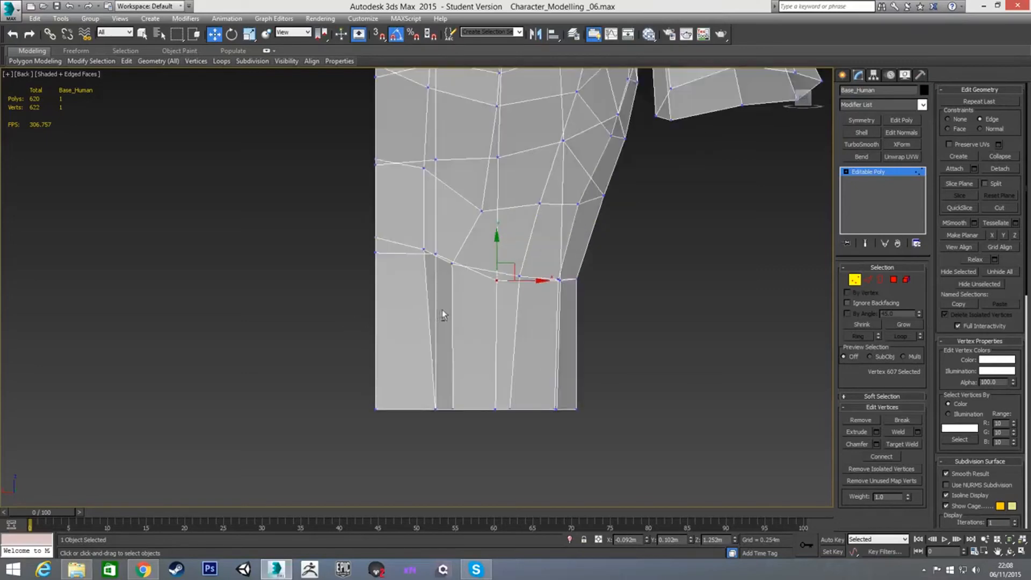
{"action": "key", "text": "alt+x"}
{"action": "left_click", "coordinate": [436, 257]}
{"action": "left_click_drag", "start_coordinate": [435, 218], "coordinate": [435, 244]}
{"action": "left_click", "coordinate": [375, 253]}
{"action": "left_click_drag", "start_coordinate": [376, 227], "coordinate": [375, 256]}
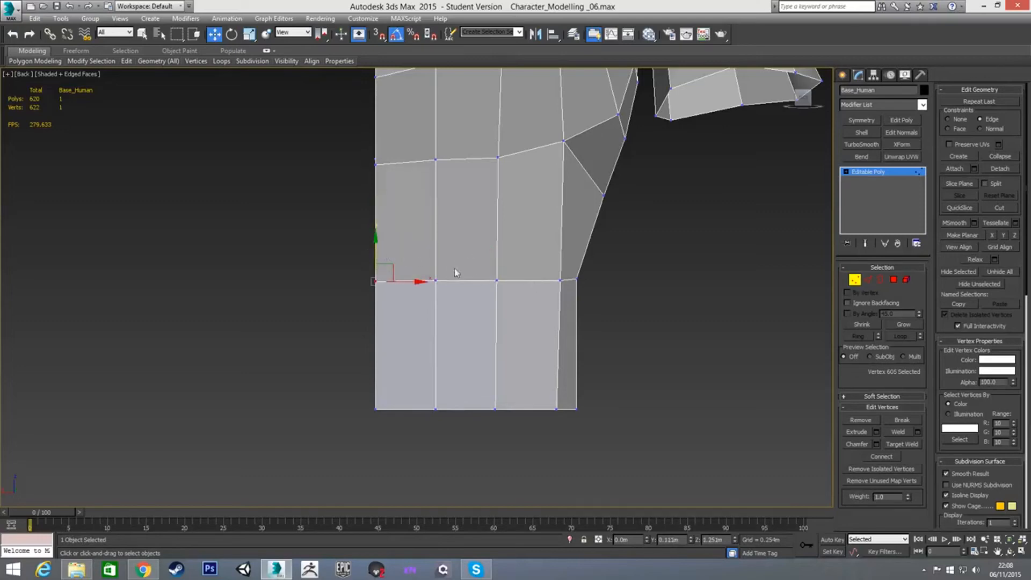
Step: Select the three inner back vertices of the waist loop and move them slightly down together
{"action": "left_click", "coordinate": [435, 280], "text": "ctrl"}
{"action": "left_click", "coordinate": [496, 280], "text": "ctrl"}
{"action": "left_click_drag", "start_coordinate": [438, 251], "coordinate": [435, 258]}
Step: Level the back loop just above the waist by sliding its centre-line vertex and third vertex slightly up
{"action": "scroll", "coordinate": [452, 207], "scroll_direction": "down", "scroll_amount": 2}
{"action": "middle_click_drag", "start_coordinate": [453, 204], "coordinate": [442, 314]}
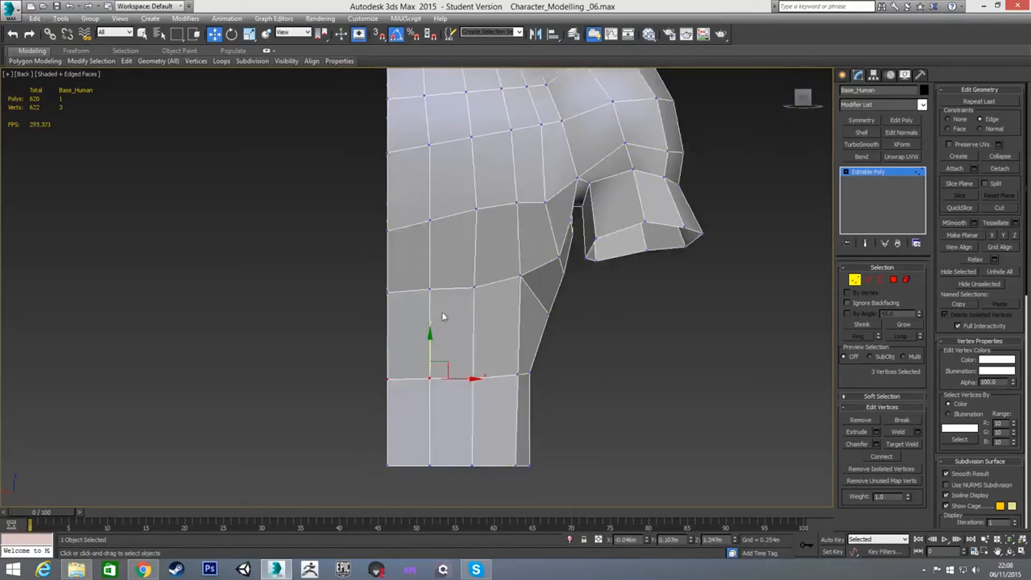
{"action": "left_click", "coordinate": [388, 293]}
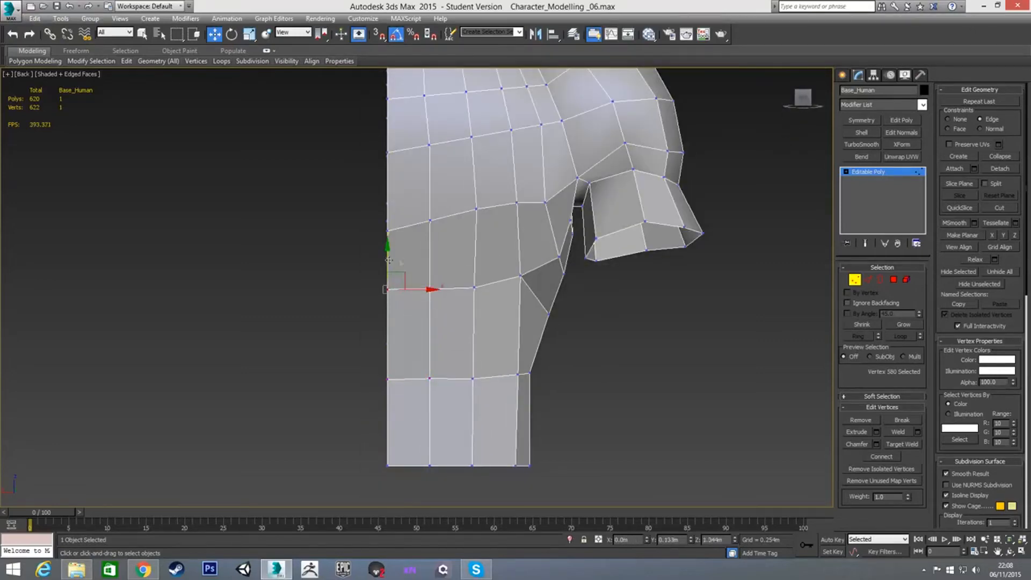
{"action": "left_click", "coordinate": [474, 287]}
{"action": "left_click_drag", "start_coordinate": [472, 257], "coordinate": [455, 256]}
Step: Slide the vertices of the second back loop above the waist along their edges into a smooth, gently rising line
{"action": "left_click", "coordinate": [388, 232]}
{"action": "left_click_drag", "start_coordinate": [388, 202], "coordinate": [388, 186]}
{"action": "left_click", "coordinate": [429, 215]}
{"action": "left_click_drag", "start_coordinate": [429, 189], "coordinate": [429, 189]}
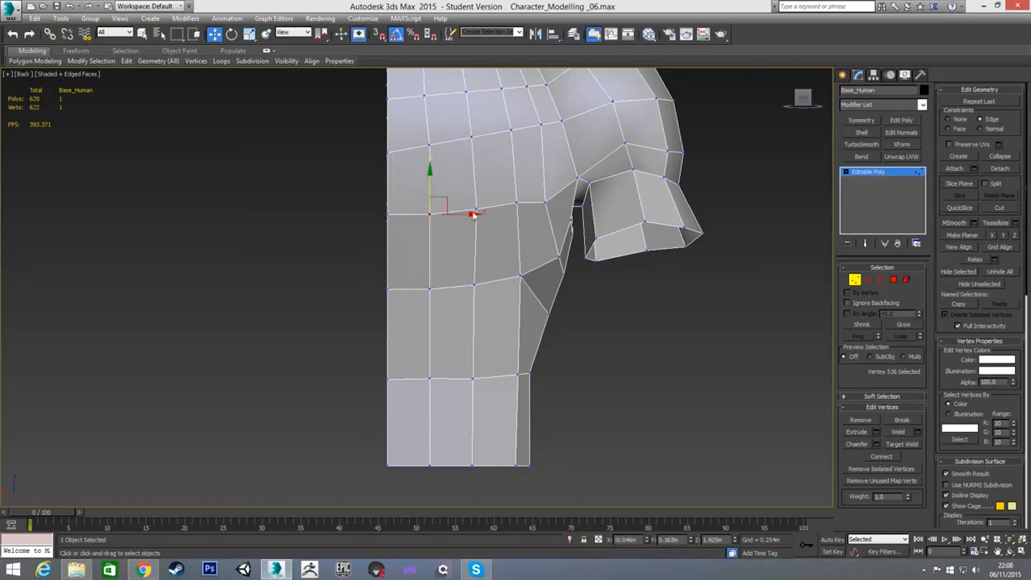
{"action": "left_click", "coordinate": [516, 205]}
{"action": "left_click_drag", "start_coordinate": [516, 179], "coordinate": [387, 192]}
{"action": "left_click", "coordinate": [478, 209]}
{"action": "left_click", "coordinate": [430, 214]}
{"action": "left_click", "coordinate": [387, 215]}
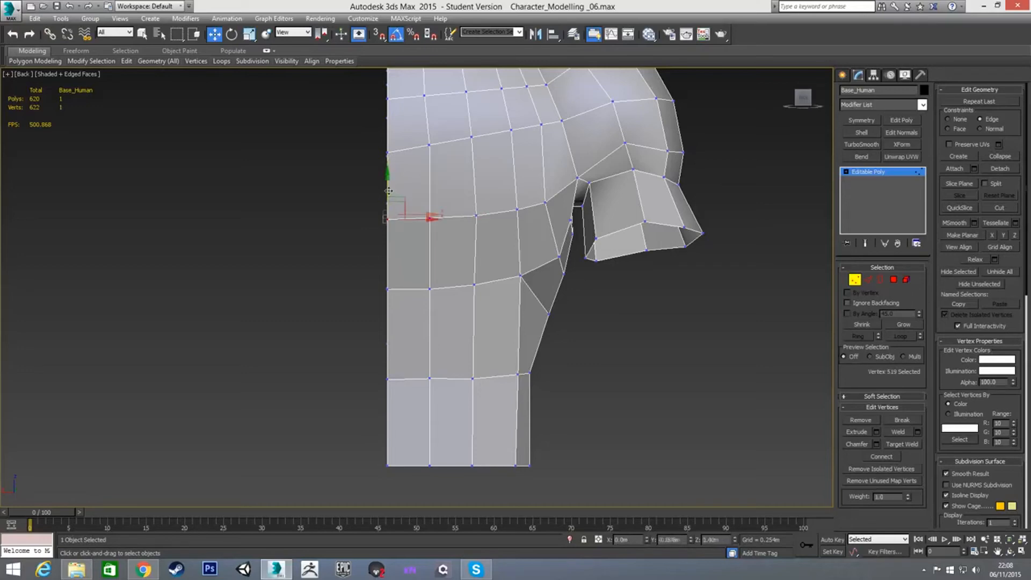
Step: Slide the vertices of the upper-back loop below the shoulder down along their edges, from the shoulder toward the spine
{"action": "middle_click_drag", "start_coordinate": [431, 175], "coordinate": [440, 246]}
{"action": "scroll", "coordinate": [440, 246], "scroll_direction": "up", "scroll_amount": 3}
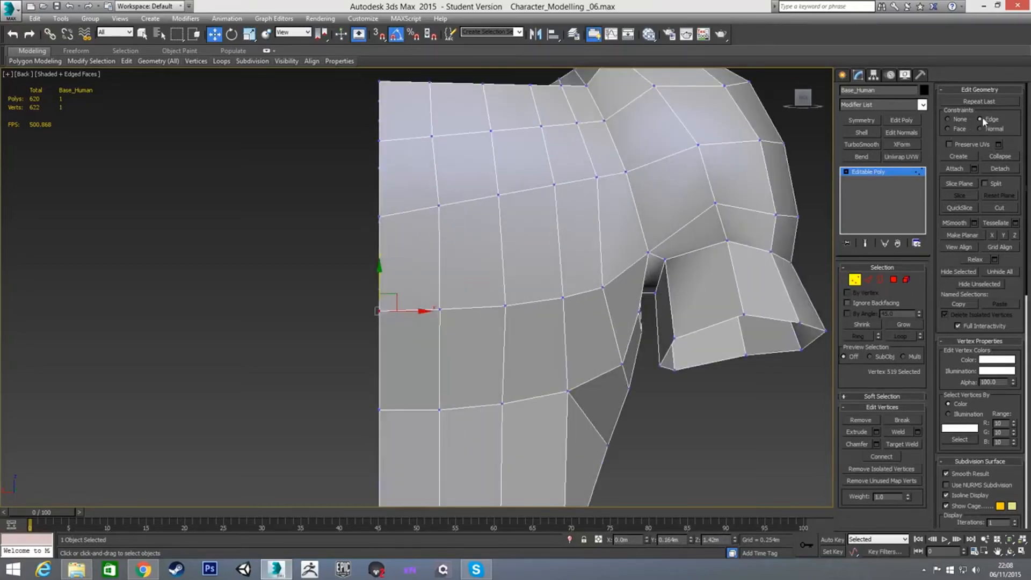
{"action": "left_click", "coordinate": [626, 172]}
{"action": "left_click_drag", "start_coordinate": [625, 151], "coordinate": [500, 186]}
{"action": "left_click", "coordinate": [598, 177]}
{"action": "left_click", "coordinate": [556, 185]}
{"action": "left_click", "coordinate": [498, 194]}
{"action": "left_click", "coordinate": [439, 206]}
{"action": "left_click_drag", "start_coordinate": [436, 185], "coordinate": [436, 194]}
{"action": "scroll", "coordinate": [434, 187], "scroll_direction": "down", "scroll_amount": 2}
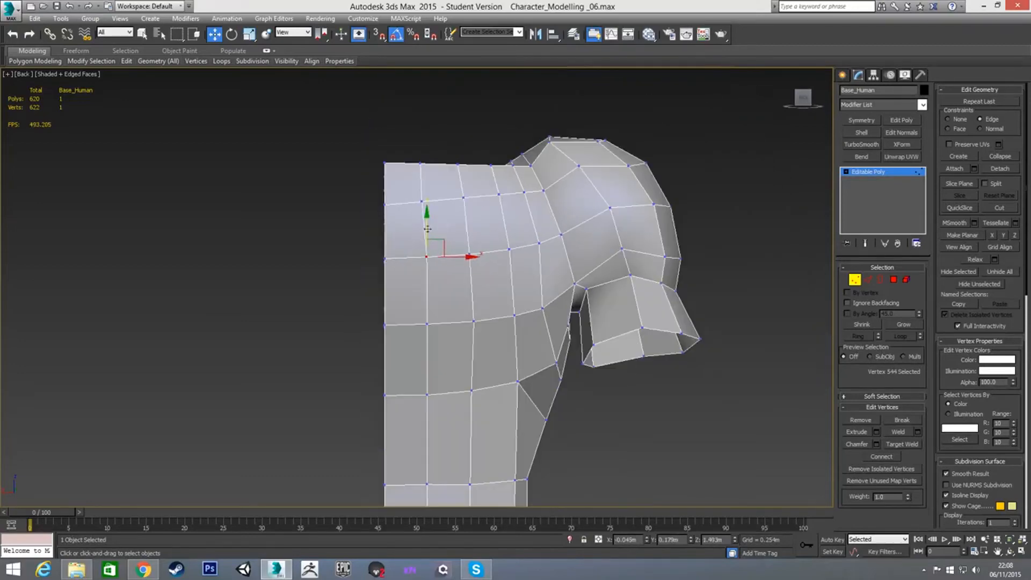
Step: Lower the vertices of the topmost interior back loop along their edges, from the shoulder toward the spine
{"action": "left_click", "coordinate": [545, 191]}
{"action": "left_click_drag", "start_coordinate": [545, 165], "coordinate": [524, 178]}
{"action": "left_click", "coordinate": [525, 191]}
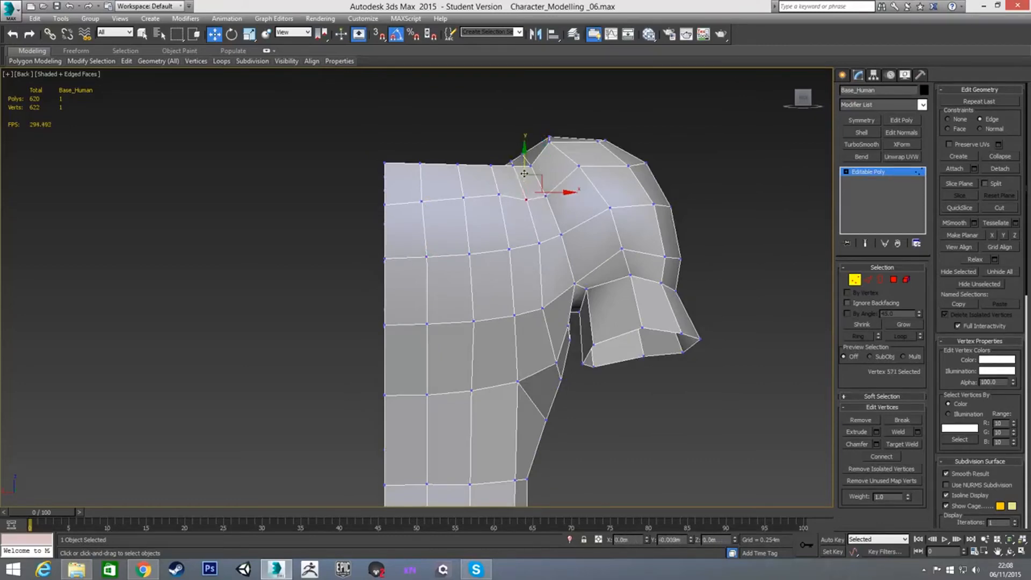
{"action": "left_click", "coordinate": [499, 195]}
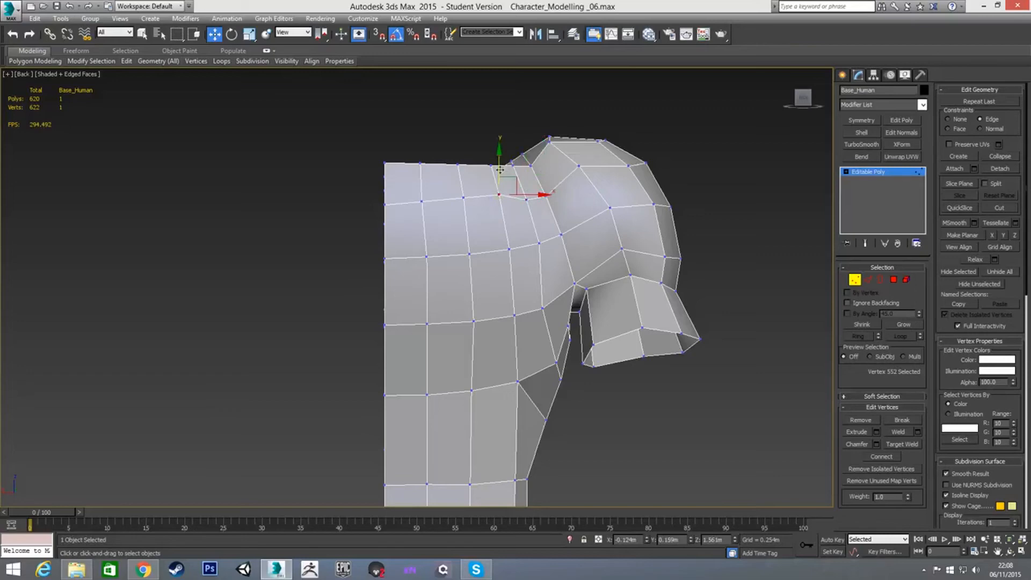
{"action": "left_click", "coordinate": [463, 198]}
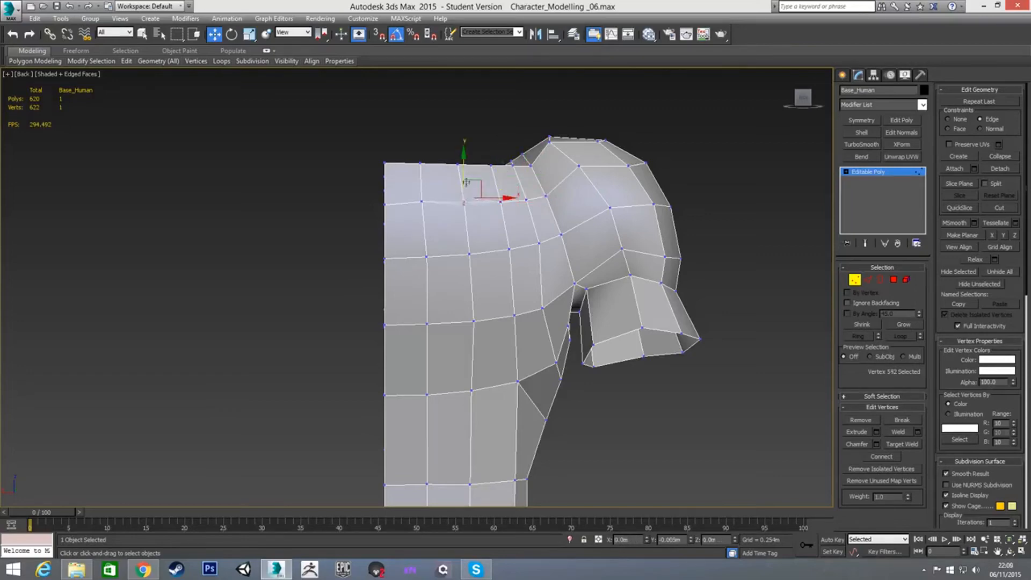
{"action": "left_click", "coordinate": [422, 208]}
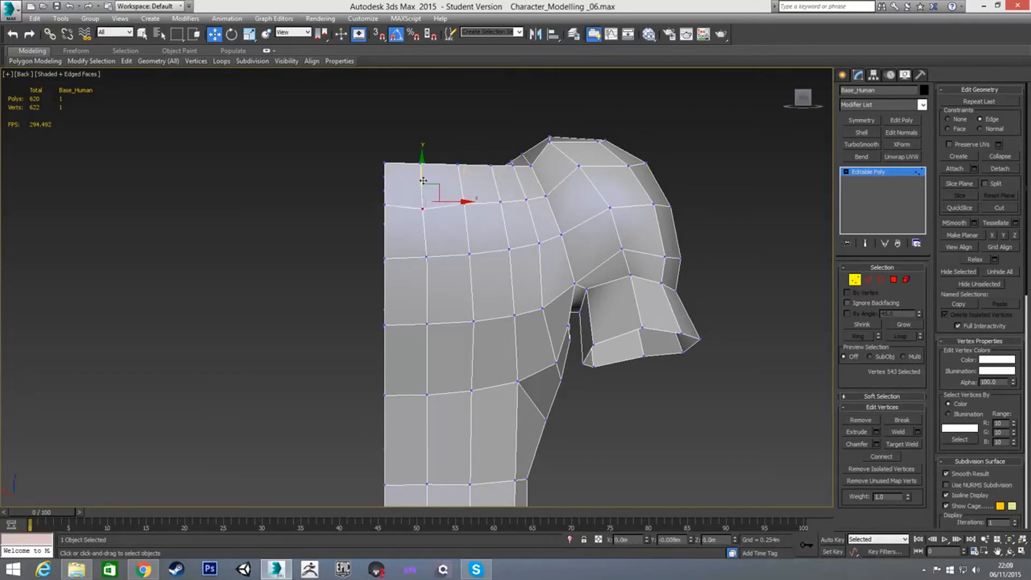
{"action": "left_click_drag", "start_coordinate": [423, 176], "coordinate": [423, 177]}
Step: Slide the three chest vertices nearest the shoulder and armpit slightly outward along their edges against the front reference
{"action": "left_click", "coordinate": [344, 250]}
{"action": "scroll", "coordinate": [430, 262], "scroll_direction": "down", "scroll_amount": 4}
{"action": "middle_click_drag", "start_coordinate": [493, 305], "coordinate": [345, 350], "text": "alt"}
{"action": "key", "text": "f"}
{"action": "scroll", "coordinate": [506, 299], "scroll_direction": "up", "scroll_amount": 6}
{"action": "scroll", "coordinate": [465, 324], "scroll_direction": "down", "scroll_amount": 3}
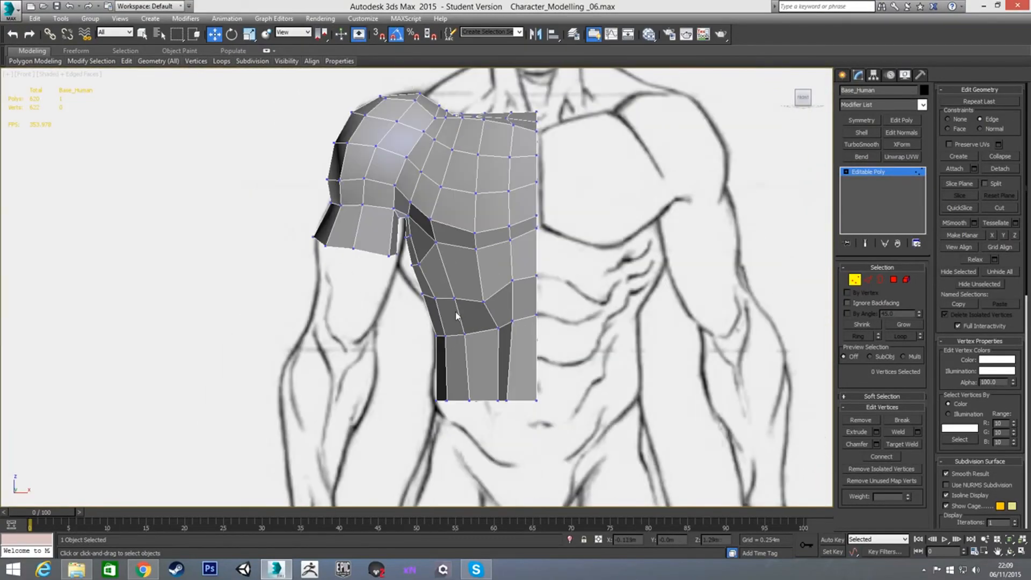
{"action": "middle_click_drag", "start_coordinate": [457, 315], "coordinate": [475, 336]}
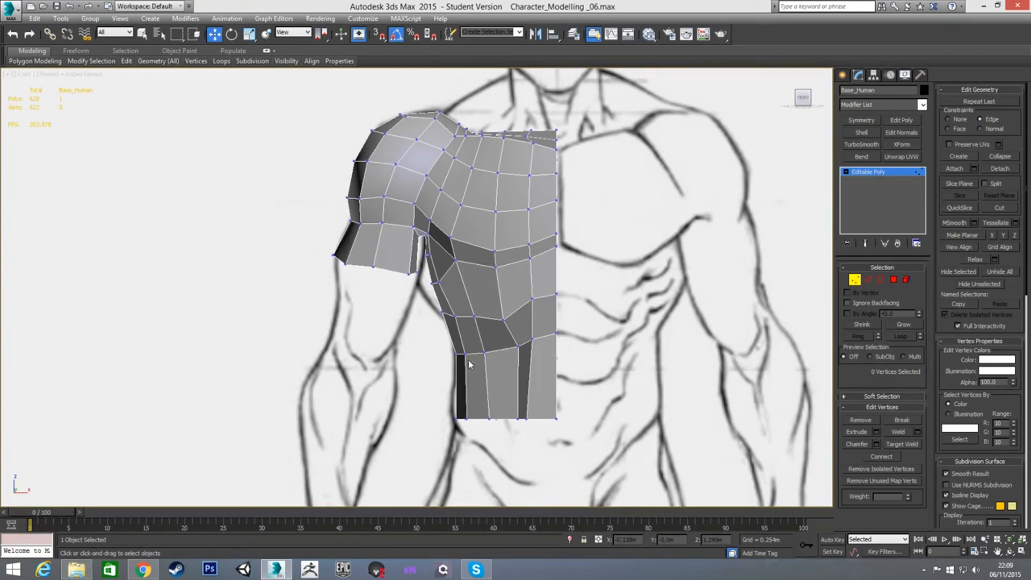
{"action": "scroll", "coordinate": [467, 204], "scroll_direction": "up", "scroll_amount": 2}
{"action": "left_click", "coordinate": [468, 156]}
{"action": "left_click", "coordinate": [455, 205]}
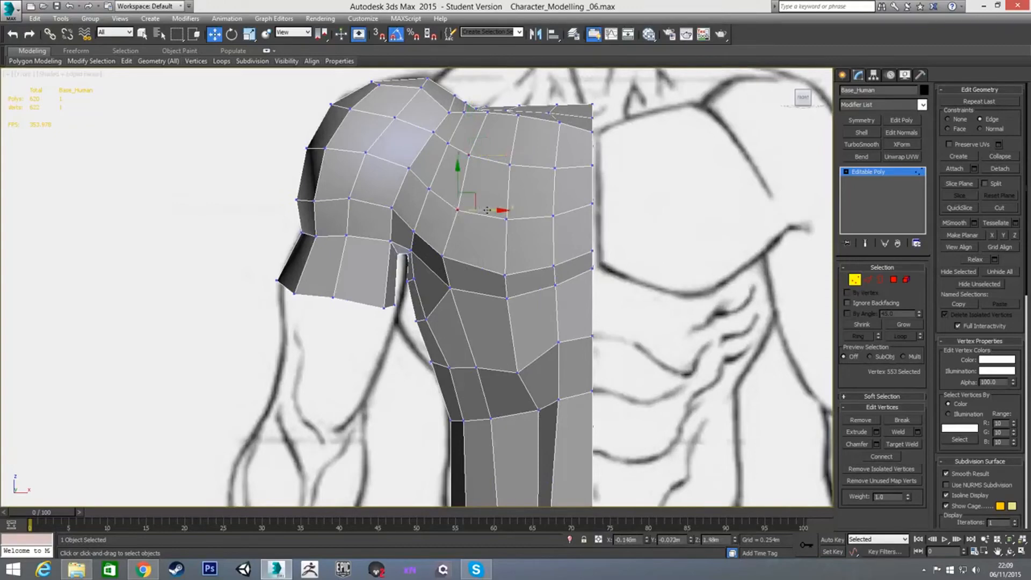
{"action": "left_click", "coordinate": [430, 190]}
{"action": "left_click_drag", "start_coordinate": [456, 189], "coordinate": [452, 189]}
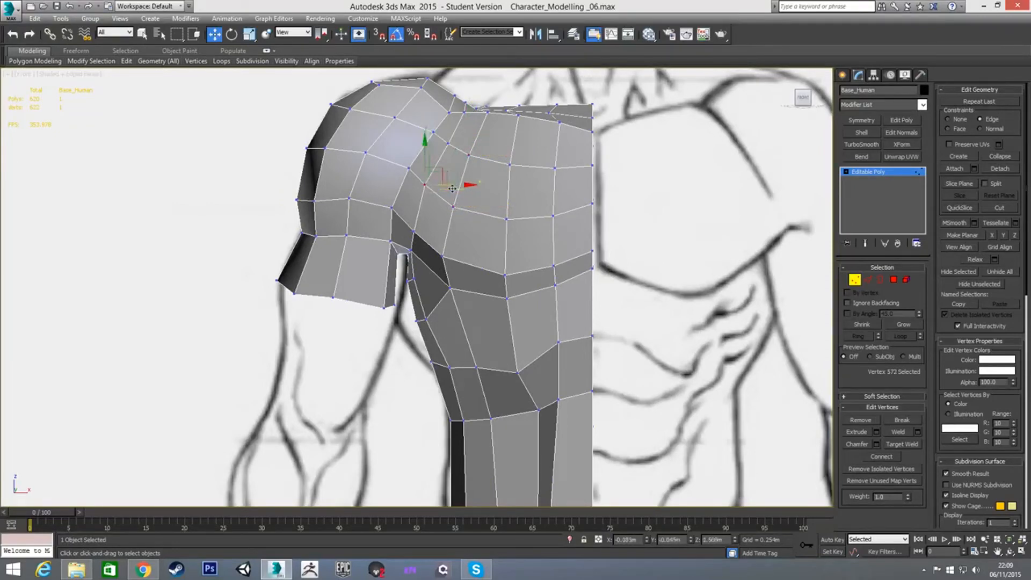
{"action": "left_click", "coordinate": [449, 145]}
{"action": "left_click_drag", "start_coordinate": [473, 143], "coordinate": [469, 144]}
{"action": "left_click", "coordinate": [475, 200]}
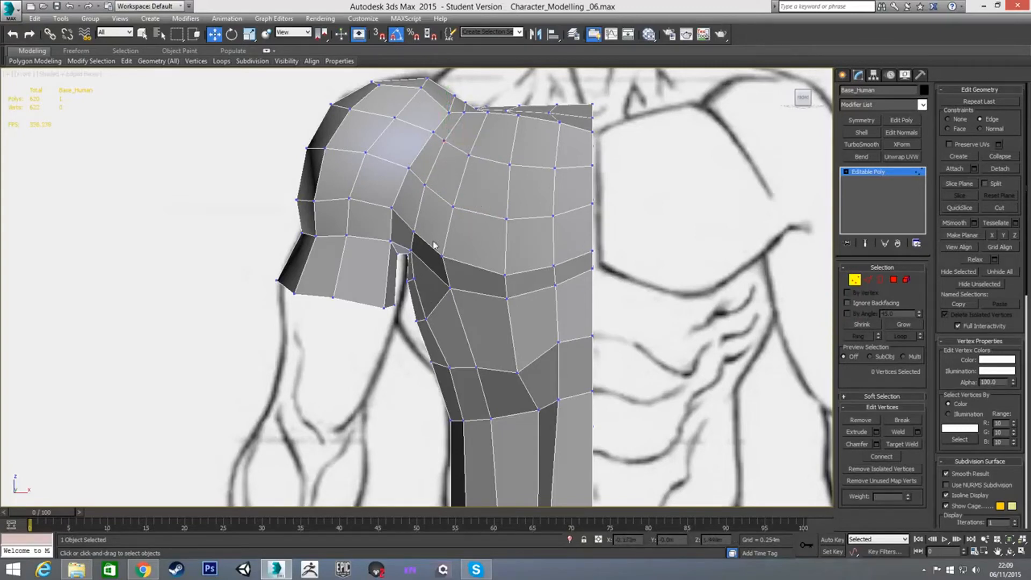
Step: Unhide all hidden polygons of the arm and return to vertex editing
{"action": "left_click", "coordinate": [894, 279]}
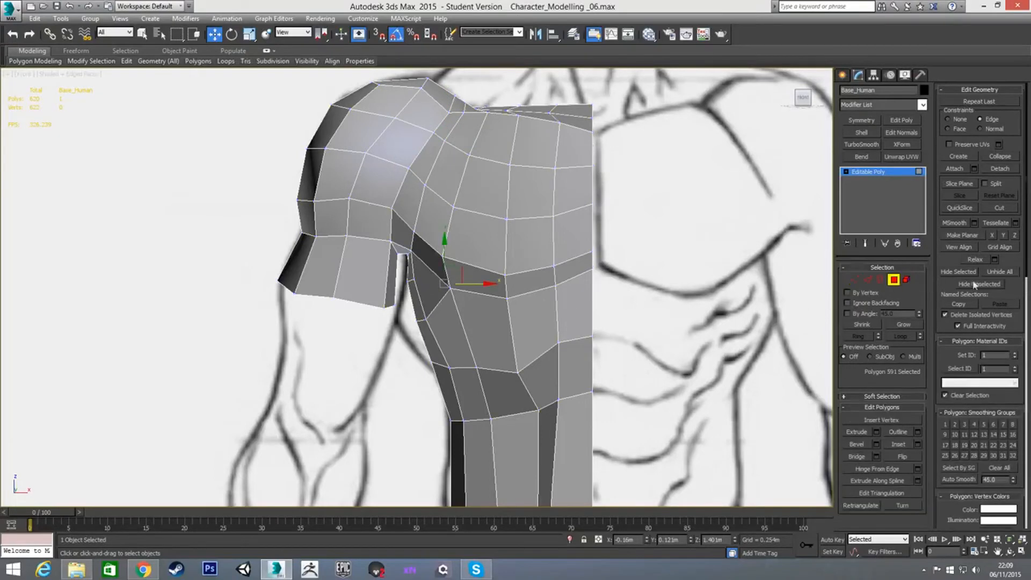
{"action": "left_click", "coordinate": [999, 271]}
{"action": "middle_click_drag", "start_coordinate": [617, 311], "coordinate": [643, 288]}
{"action": "left_click", "coordinate": [854, 279]}
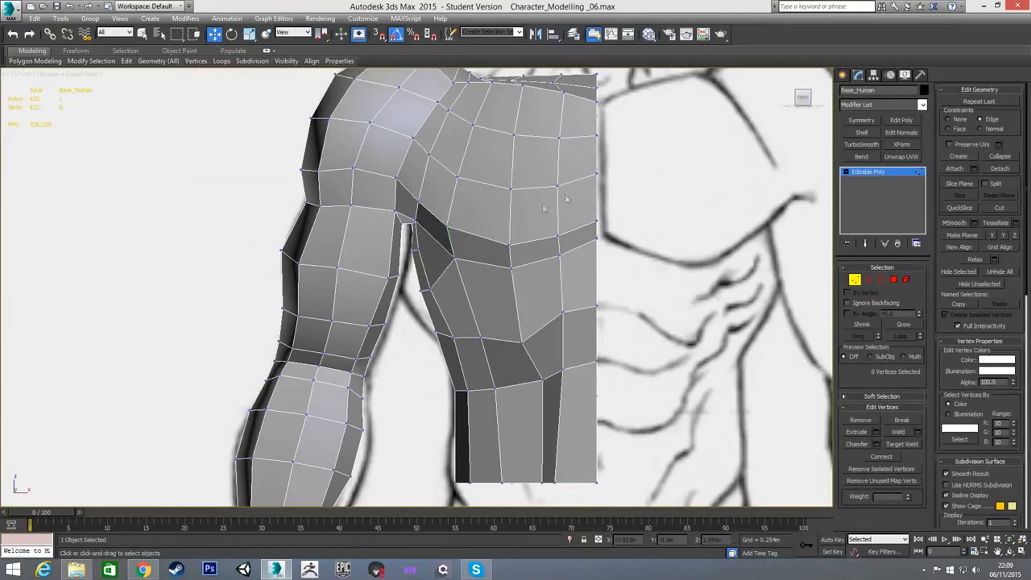
Step: Leave vertex editing and apply a TurboSmooth modifier to the whole torso and arm mesh
{"action": "middle_click_drag", "start_coordinate": [541, 319], "coordinate": [577, 230]}
{"action": "scroll", "coordinate": [578, 228], "scroll_direction": "down", "scroll_amount": 2}
{"action": "middle_click_drag", "start_coordinate": [545, 304], "coordinate": [583, 322], "text": "alt"}
{"action": "key", "text": "f"}
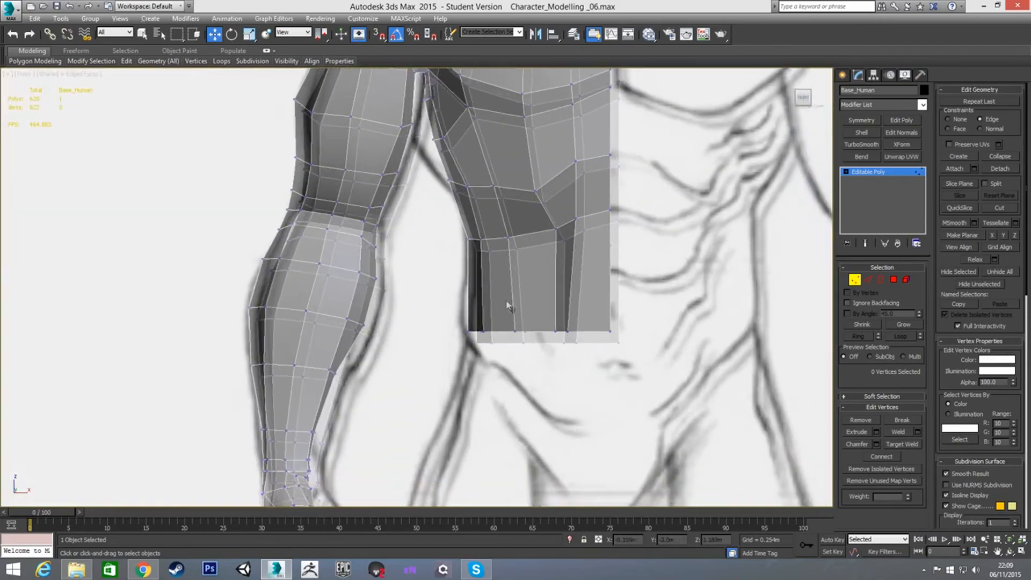
{"action": "key", "text": "alt+x"}
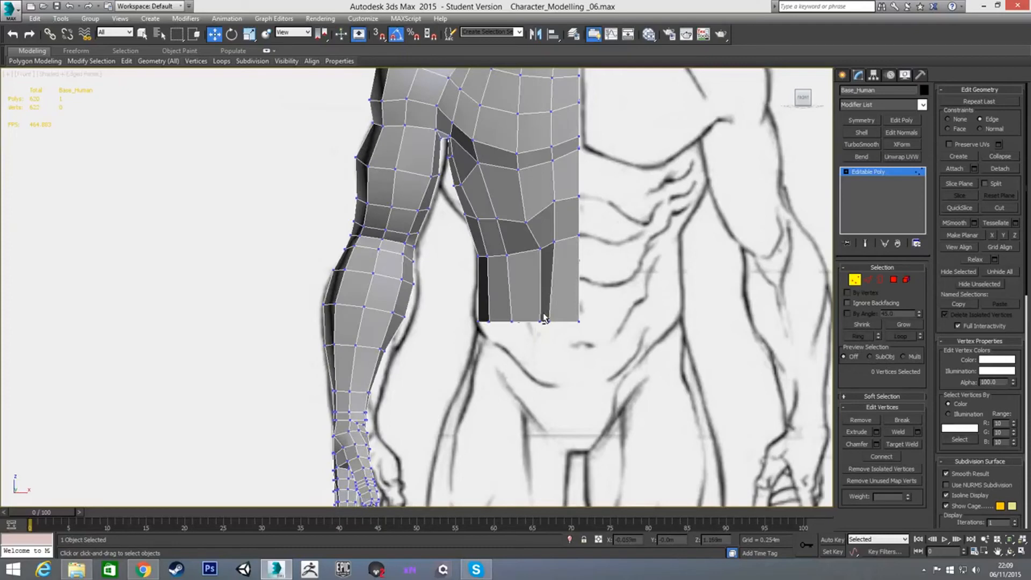
{"action": "scroll", "coordinate": [551, 295], "scroll_direction": "up", "scroll_amount": 3}
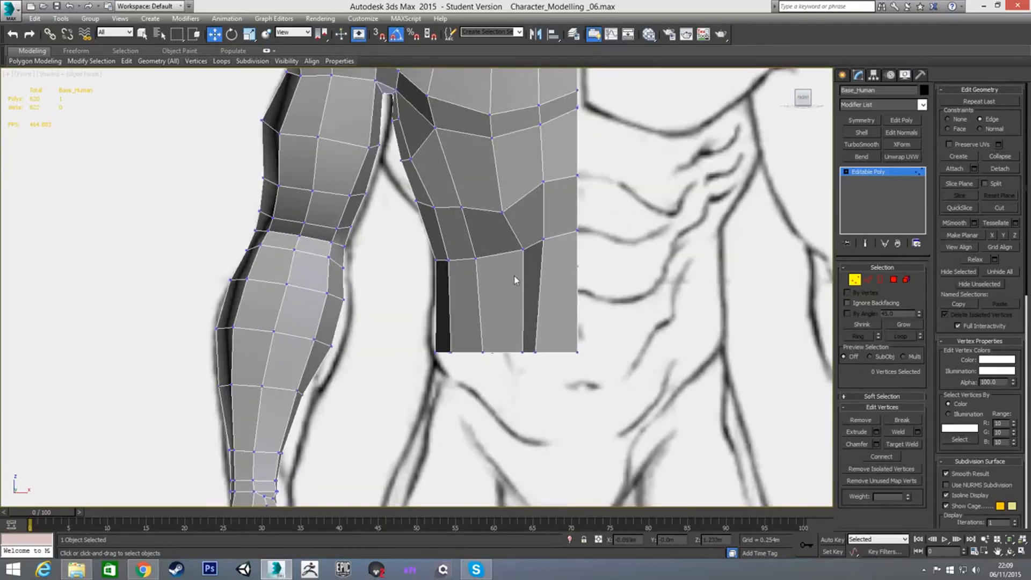
{"action": "scroll", "coordinate": [514, 276], "scroll_direction": "down", "scroll_amount": 5}
{"action": "left_click", "coordinate": [855, 280]}
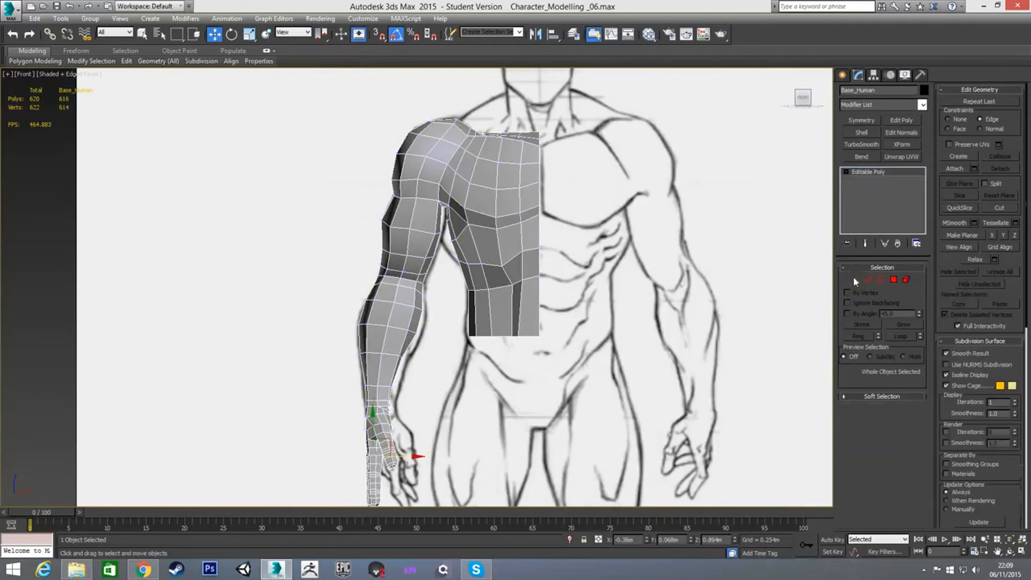
{"action": "left_click", "coordinate": [861, 145]}
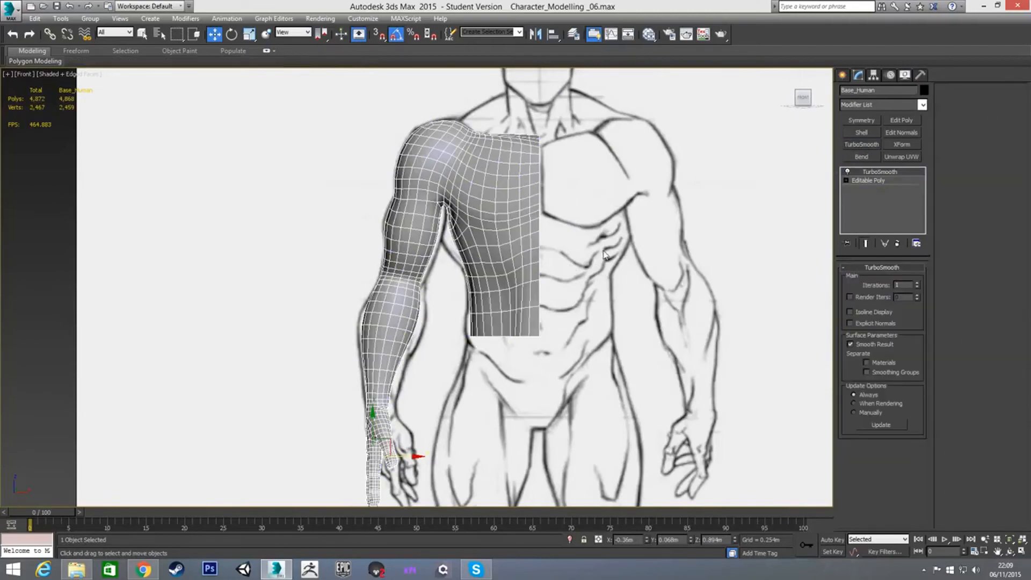
Step: Examine the smoothed torso and arm from several angles, with and without edges, and compare them with the front reference
{"action": "middle_click_drag", "start_coordinate": [524, 237], "coordinate": [574, 275], "text": "alt"}
{"action": "left_click", "coordinate": [624, 259]}
{"action": "key", "text": "F4"}
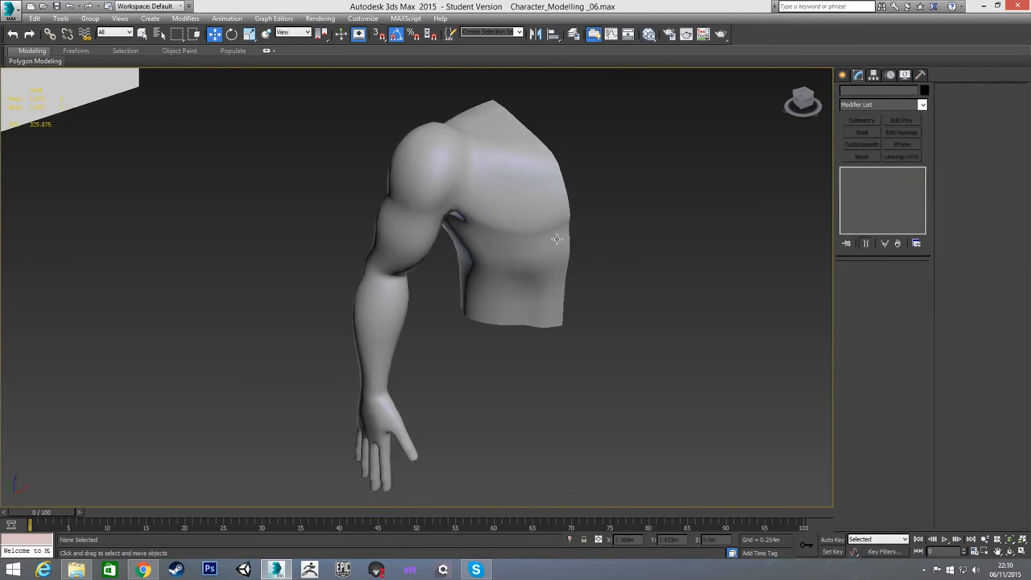
{"action": "left_click", "coordinate": [557, 239]}
{"action": "middle_click_drag", "start_coordinate": [570, 265], "coordinate": [602, 282], "text": "alt"}
{"action": "scroll", "coordinate": [603, 282], "scroll_direction": "up", "scroll_amount": 3}
{"action": "left_click", "coordinate": [603, 281]}
{"action": "left_click", "coordinate": [484, 210]}
{"action": "middle_click_drag", "start_coordinate": [506, 223], "coordinate": [513, 286], "text": "alt"}
{"action": "left_click", "coordinate": [602, 296]}
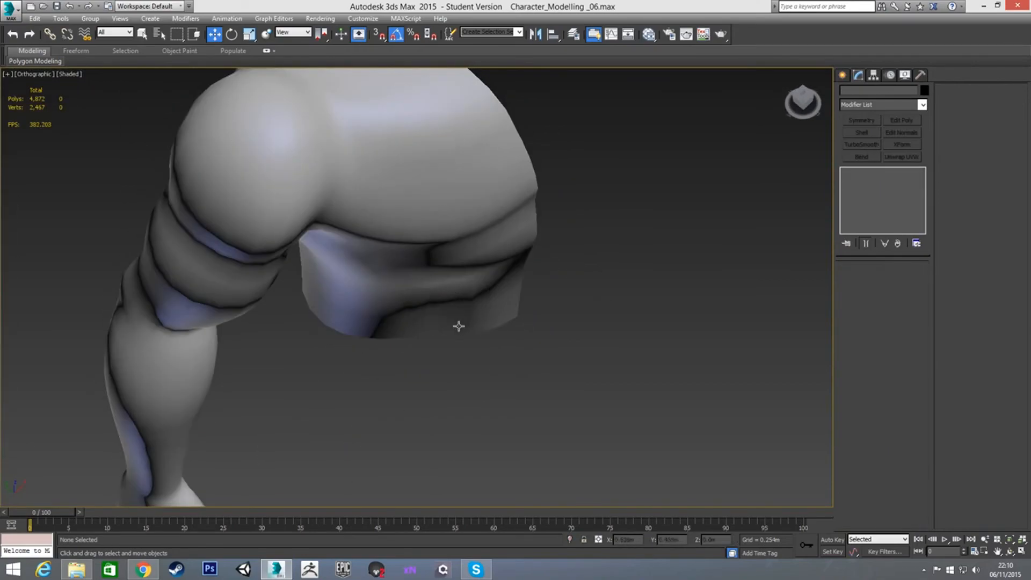
{"action": "left_click", "coordinate": [476, 258]}
{"action": "middle_click_drag", "start_coordinate": [482, 331], "coordinate": [495, 301], "text": "alt"}
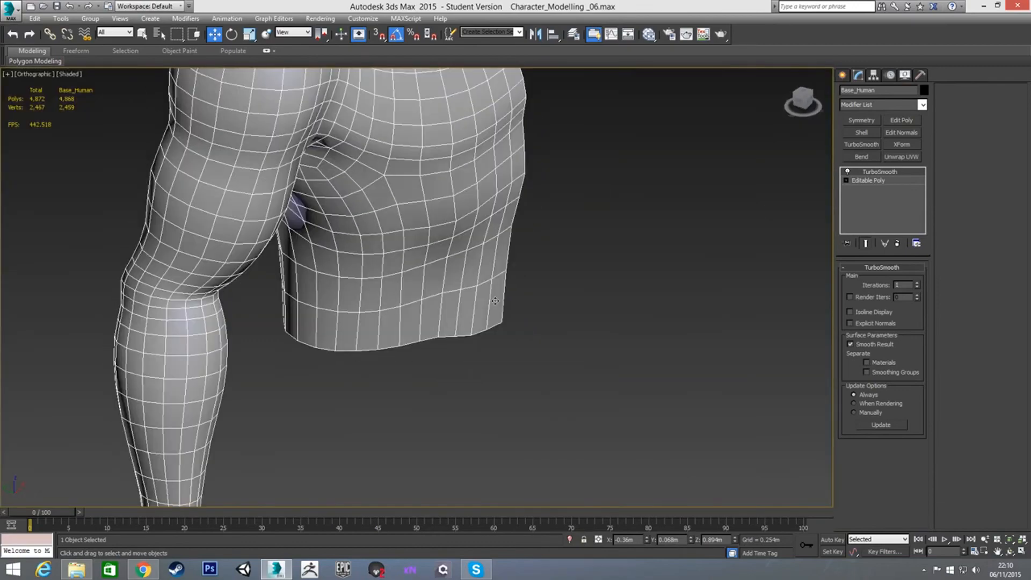
{"action": "scroll", "coordinate": [495, 301], "scroll_direction": "down", "scroll_amount": 5}
{"action": "key", "text": "F4"}
{"action": "left_click", "coordinate": [551, 281]}
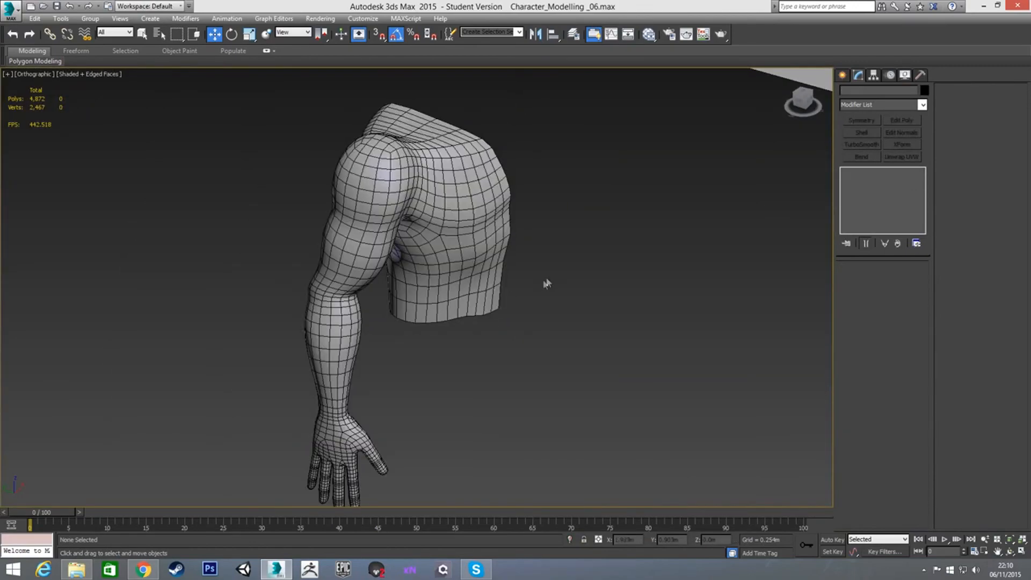
{"action": "left_click", "coordinate": [446, 259]}
{"action": "mouse_move", "coordinate": [518, 302]}
{"action": "middle_mouse_down", "text": "alt"}
{"action": "mouse_move", "coordinate": [513, 252]}
{"action": "mouse_move", "coordinate": [519, 279]}
{"action": "middle_mouse_up", "text": "alt"}
{"action": "left_click", "coordinate": [546, 282]}
{"action": "left_click", "coordinate": [478, 216]}
{"action": "middle_click_drag", "start_coordinate": [500, 239], "coordinate": [532, 283], "text": "alt"}
{"action": "key", "text": "f"}
{"action": "scroll", "coordinate": [545, 299], "scroll_direction": "up", "scroll_amount": 1}
{"action": "scroll", "coordinate": [547, 302], "scroll_direction": "down", "scroll_amount": 2}
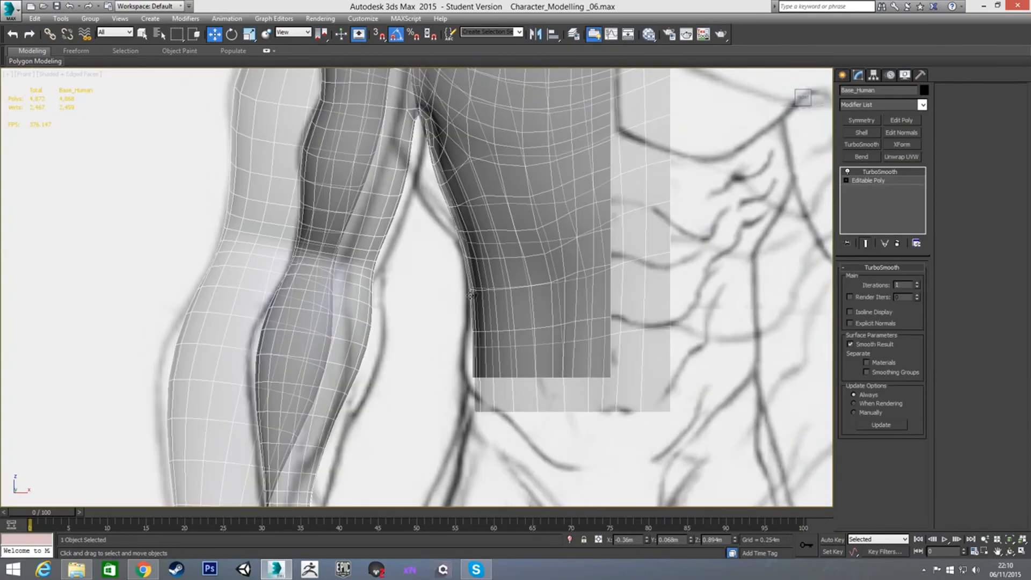
{"action": "scroll", "coordinate": [547, 301], "scroll_direction": "down", "scroll_amount": 2}
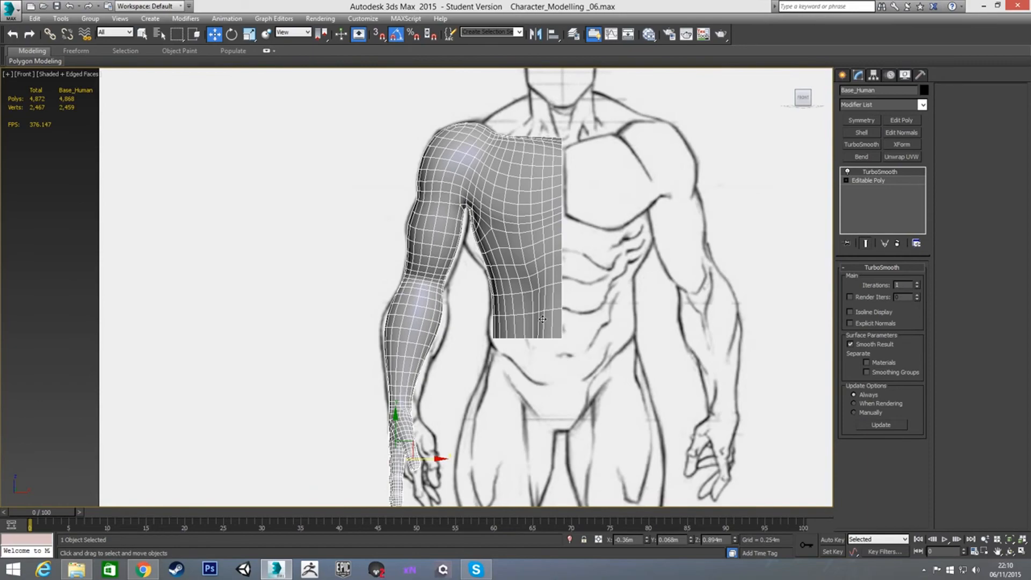
{"action": "scroll", "coordinate": [543, 319], "scroll_direction": "up", "scroll_amount": 2}
Step: Delete the TurboSmooth modifier and return to vertex editing on the low-poly mesh
{"action": "right_click", "coordinate": [865, 171]}
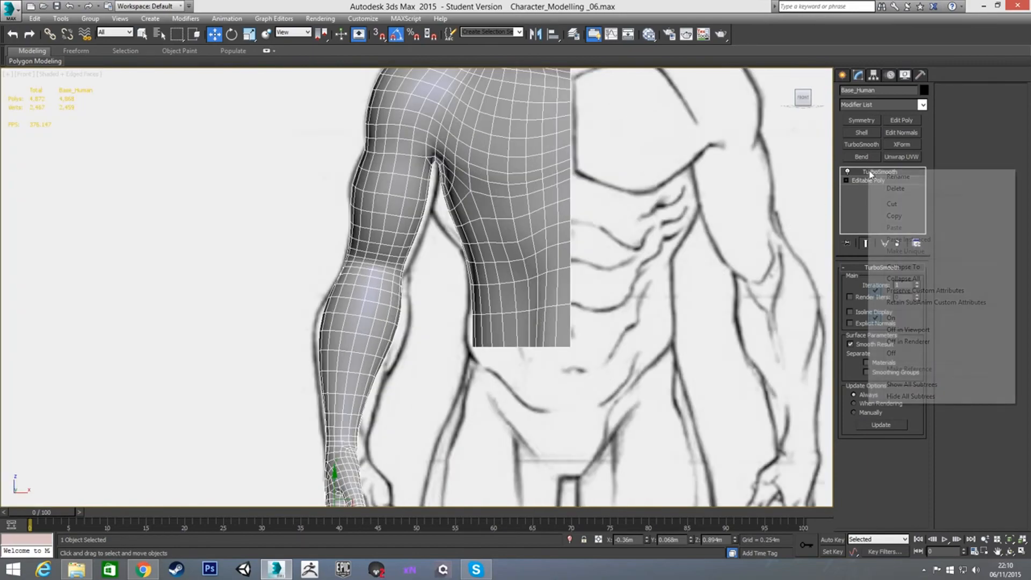
{"action": "left_click", "coordinate": [890, 191]}
{"action": "key", "text": "1"}
{"action": "middle_click_drag", "start_coordinate": [538, 320], "coordinate": [592, 324]}
{"action": "key", "text": "f"}
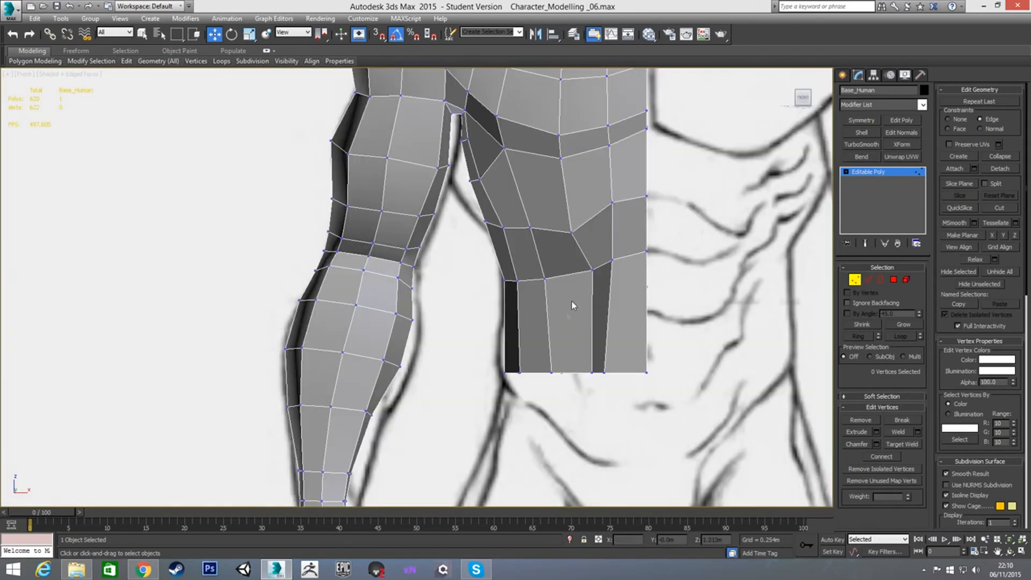
Step: Select the four front vertices of the narrow polygon strip at the lower abdomen, excluding the back vertices
{"action": "left_click_drag", "start_coordinate": [631, 382], "coordinate": [621, 377]}
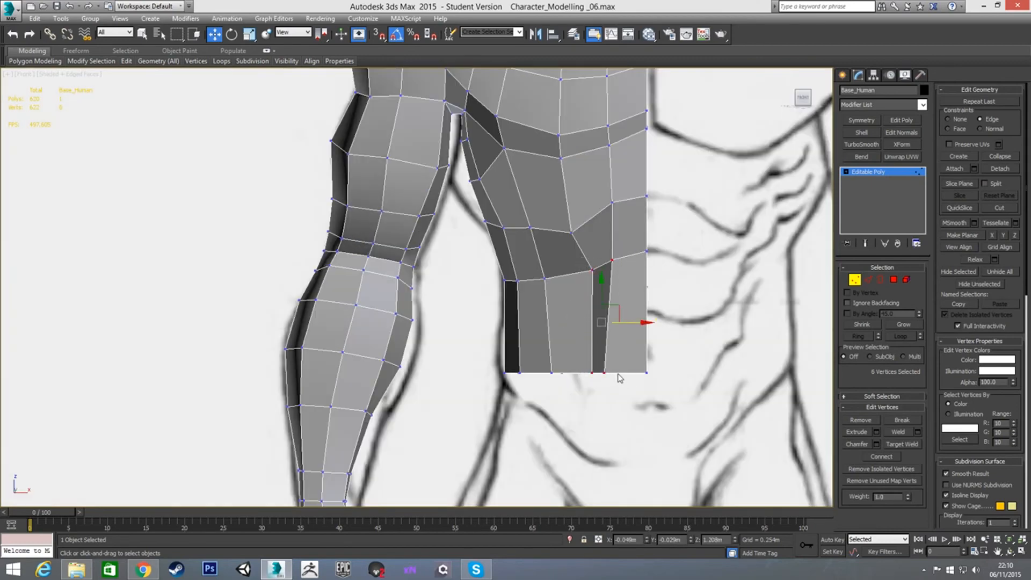
{"action": "middle_click_drag", "start_coordinate": [623, 364], "coordinate": [651, 326], "text": "alt"}
{"action": "left_click_drag", "start_coordinate": [705, 363], "coordinate": [702, 366], "text": "alt"}
{"action": "key", "text": "f"}
Step: Try shifting the four abdominal strip vertices outward and adjusting the upper inner one under the edge constraint
{"action": "left_click_drag", "start_coordinate": [627, 321], "coordinate": [618, 321]}
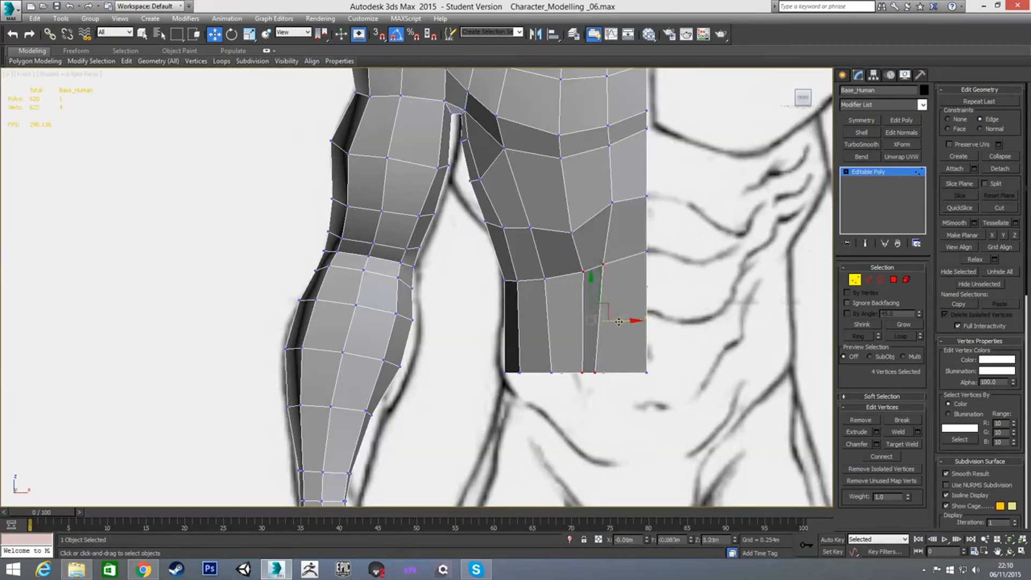
{"action": "left_click", "coordinate": [602, 267]}
{"action": "left_click_drag", "start_coordinate": [623, 257], "coordinate": [624, 253]}
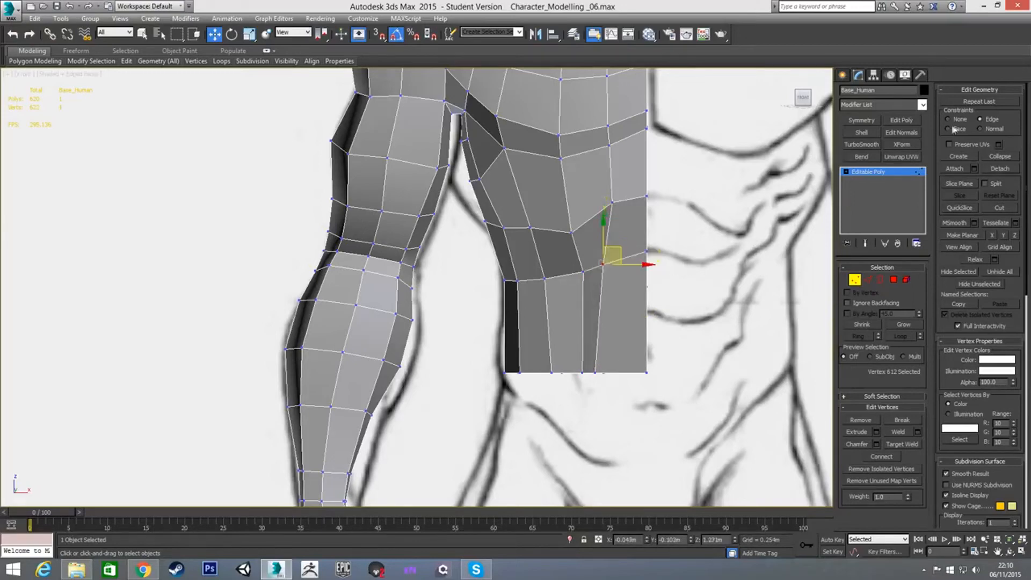
{"action": "key", "text": "ctrl+z"}
{"action": "key", "text": "ctrl+z"}
{"action": "key", "text": "ctrl+z"}
{"action": "key", "text": "ctrl+z"}
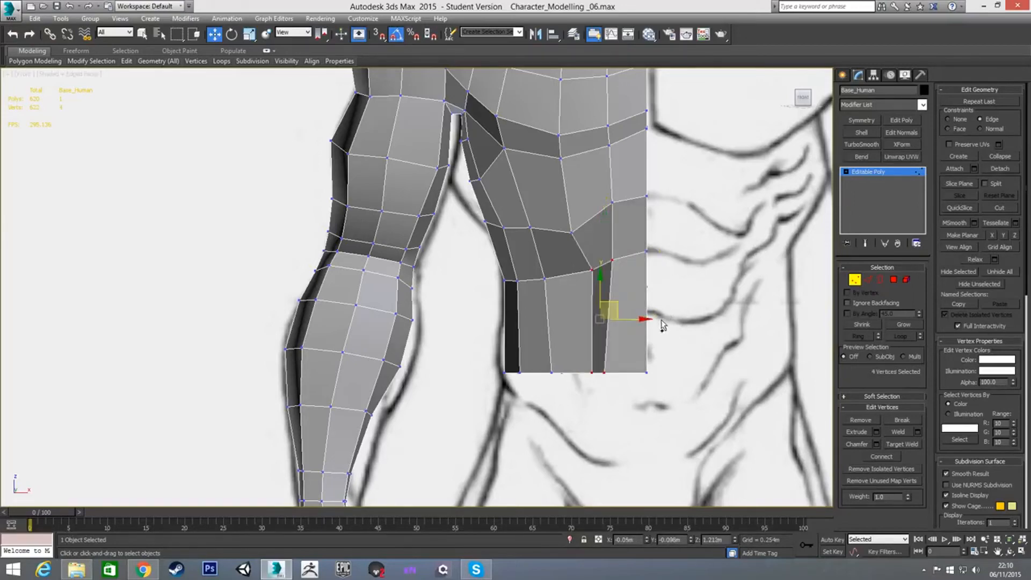
Step: Set the constraint to None, shift the four abdominal strip vertices outward, and raise the sagging vertex above the strip
{"action": "left_click", "coordinate": [949, 120]}
{"action": "left_click_drag", "start_coordinate": [632, 319], "coordinate": [622, 320]}
{"action": "left_click", "coordinate": [571, 232]}
{"action": "left_click_drag", "start_coordinate": [572, 208], "coordinate": [571, 197]}
{"action": "mouse_move", "coordinate": [575, 285]}
{"action": "middle_mouse_down", "text": "alt"}
{"action": "mouse_move", "coordinate": [655, 291]}
{"action": "mouse_move", "coordinate": [596, 244]}
{"action": "mouse_move", "coordinate": [562, 272]}
{"action": "mouse_move", "coordinate": [508, 257]}
{"action": "mouse_move", "coordinate": [484, 277]}
{"action": "mouse_move", "coordinate": [667, 242]}
{"action": "mouse_move", "coordinate": [577, 263]}
{"action": "middle_mouse_up", "text": "alt"}
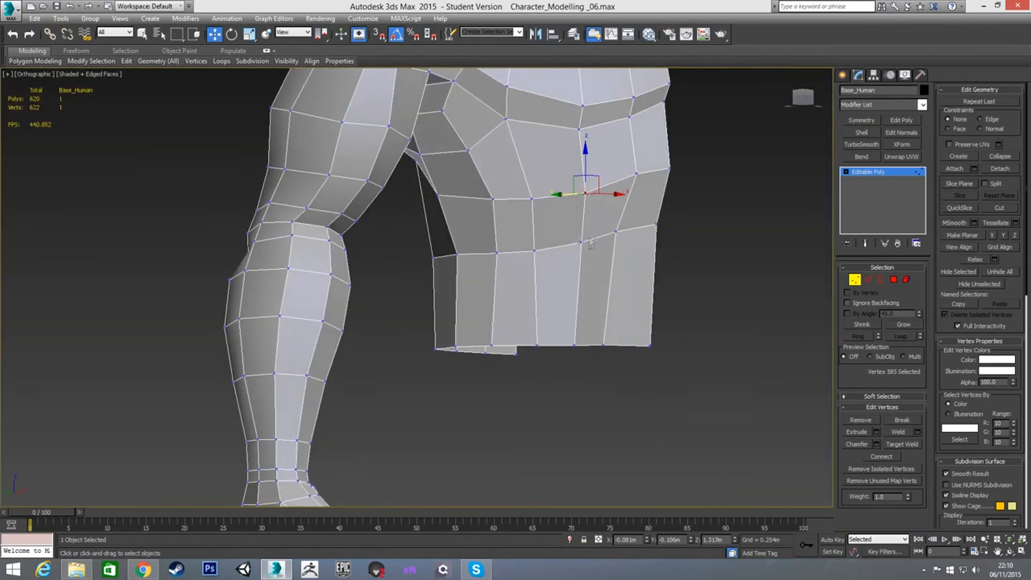
{"action": "mouse_move", "coordinate": [547, 305]}
{"action": "middle_mouse_down", "text": "alt"}
{"action": "mouse_move", "coordinate": [635, 297]}
{"action": "mouse_move", "coordinate": [615, 208]}
{"action": "middle_mouse_up", "text": "alt"}
{"action": "scroll", "coordinate": [615, 207], "scroll_direction": "up", "scroll_amount": 3}
{"action": "left_click", "coordinate": [588, 182]}
Step: Lower the bottom row of torso vertices slightly to the waist line of the front reference
{"action": "scroll", "coordinate": [583, 240], "scroll_direction": "down", "scroll_amount": 4}
{"action": "mouse_move", "coordinate": [583, 240]}
{"action": "middle_mouse_down", "text": "alt"}
{"action": "mouse_move", "coordinate": [483, 266]}
{"action": "mouse_move", "coordinate": [596, 266]}
{"action": "middle_mouse_up", "text": "alt"}
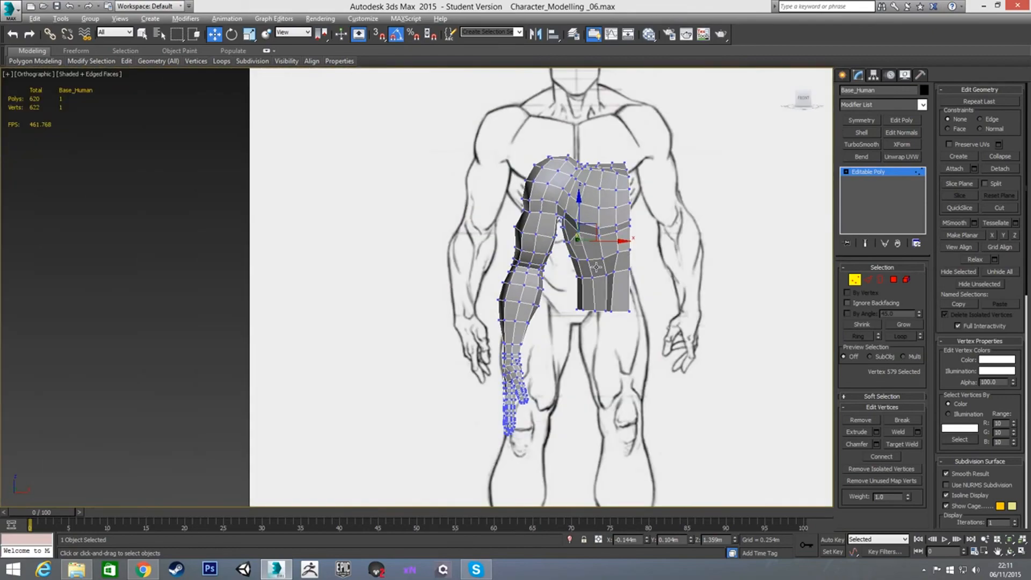
{"action": "key", "text": "f"}
{"action": "scroll", "coordinate": [614, 289], "scroll_direction": "up", "scroll_amount": 4}
{"action": "scroll", "coordinate": [597, 254], "scroll_direction": "down", "scroll_amount": 3}
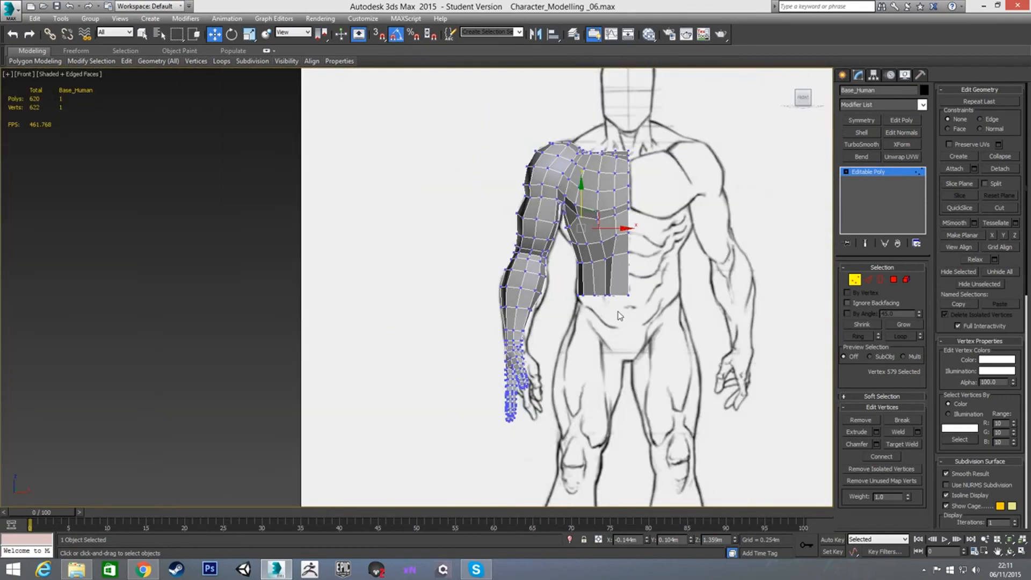
{"action": "scroll", "coordinate": [584, 276], "scroll_direction": "up", "scroll_amount": 3}
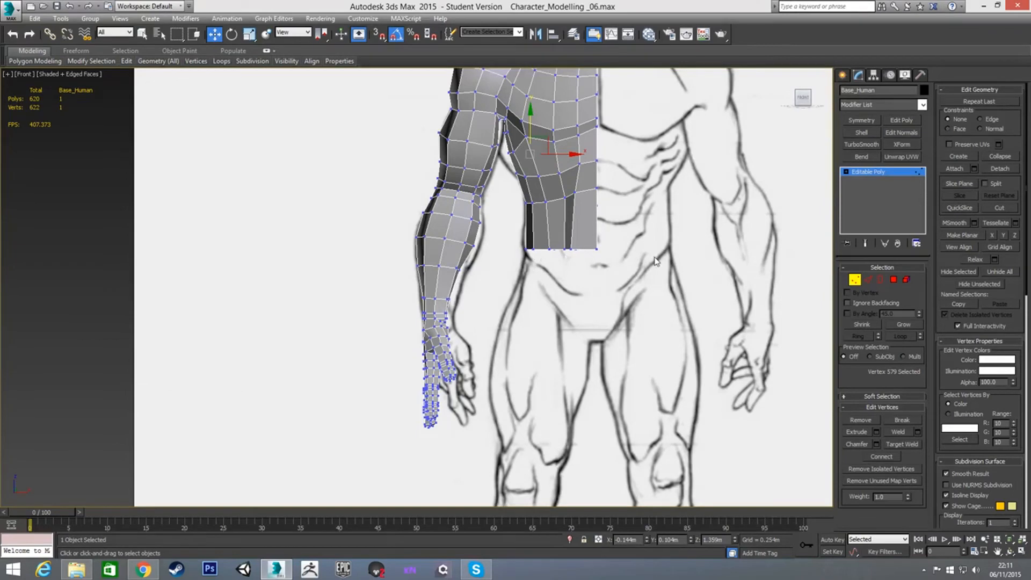
{"action": "left_click_drag", "start_coordinate": [517, 243], "coordinate": [608, 262]}
{"action": "left_click_drag", "start_coordinate": [561, 223], "coordinate": [562, 229]}
{"action": "left_click", "coordinate": [529, 271]}
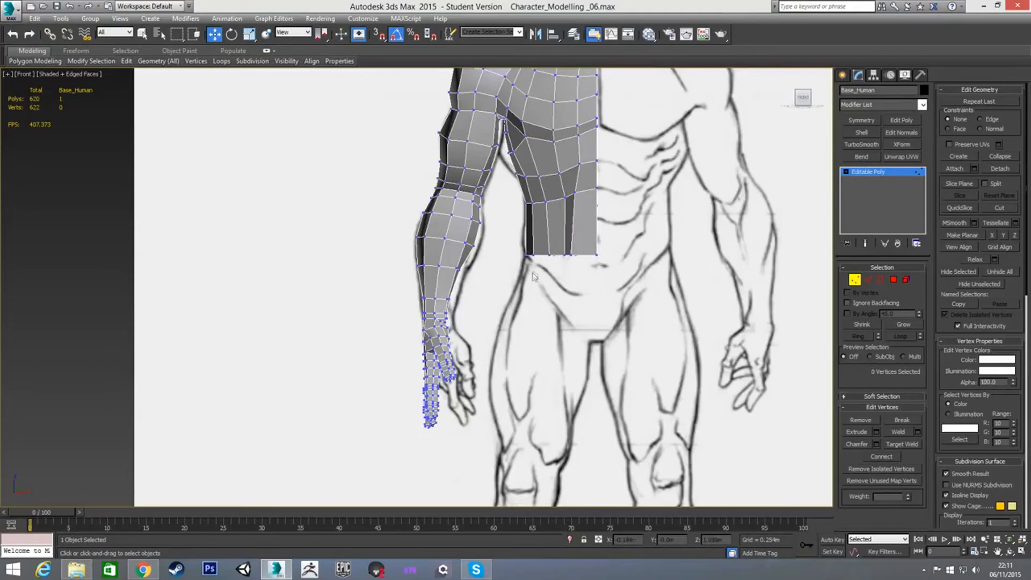
Step: Select the two rows of polygons along the top of the torso, from the centre line to the shoulder
{"action": "scroll", "coordinate": [579, 289], "scroll_direction": "down", "scroll_amount": 3}
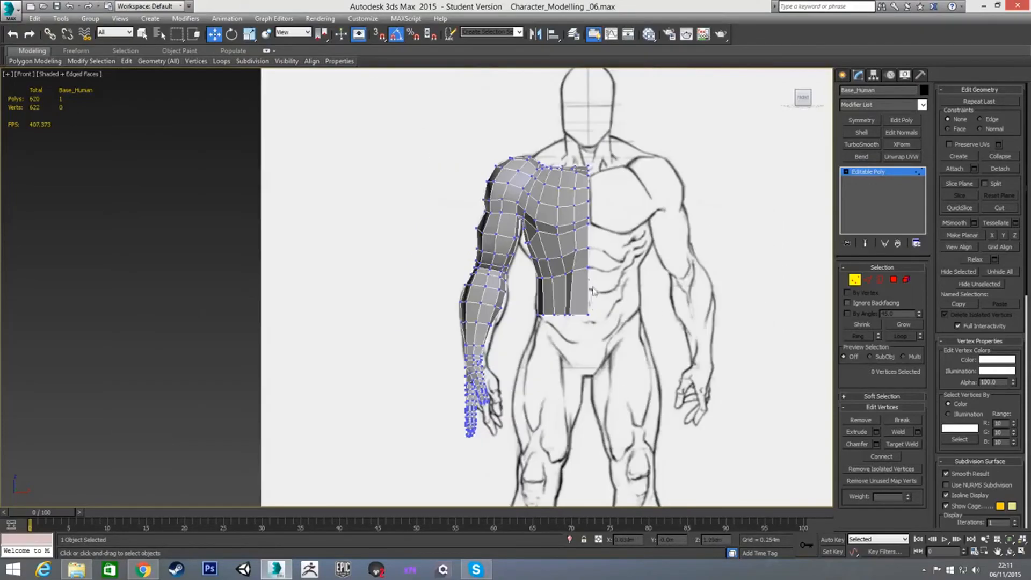
{"action": "scroll", "coordinate": [564, 158], "scroll_direction": "up", "scroll_amount": 5}
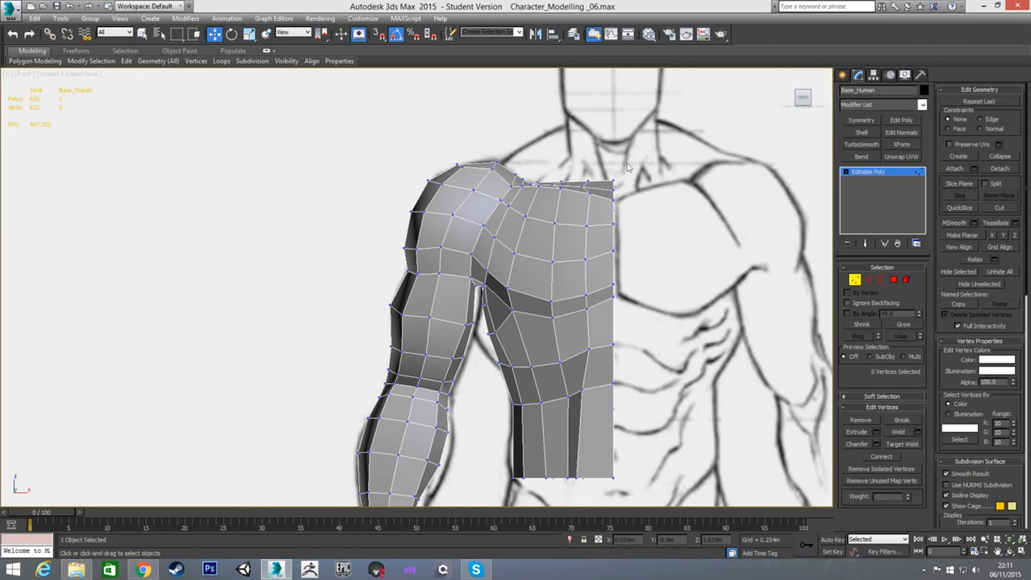
{"action": "middle_click_drag", "start_coordinate": [566, 196], "coordinate": [549, 219], "text": "alt"}
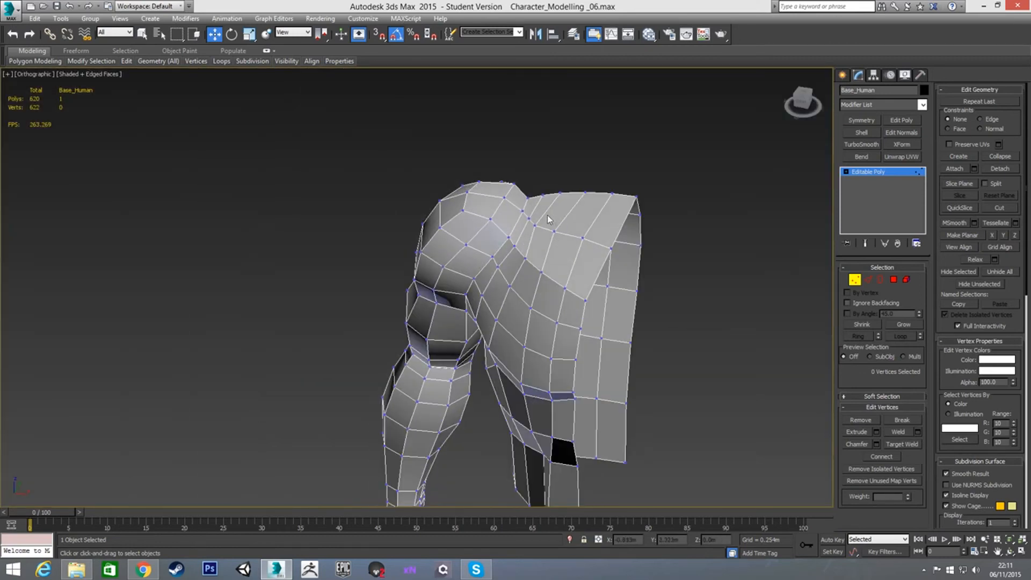
{"action": "key", "text": "4"}
{"action": "key", "text": "q"}
{"action": "left_click", "coordinate": [541, 214], "text": "ctrl"}
{"action": "left_click", "coordinate": [555, 216], "text": "ctrl"}
{"action": "left_click", "coordinate": [580, 219], "text": "ctrl"}
{"action": "left_click", "coordinate": [606, 225], "text": "ctrl"}
{"action": "left_click", "coordinate": [568, 254], "text": "ctrl"}
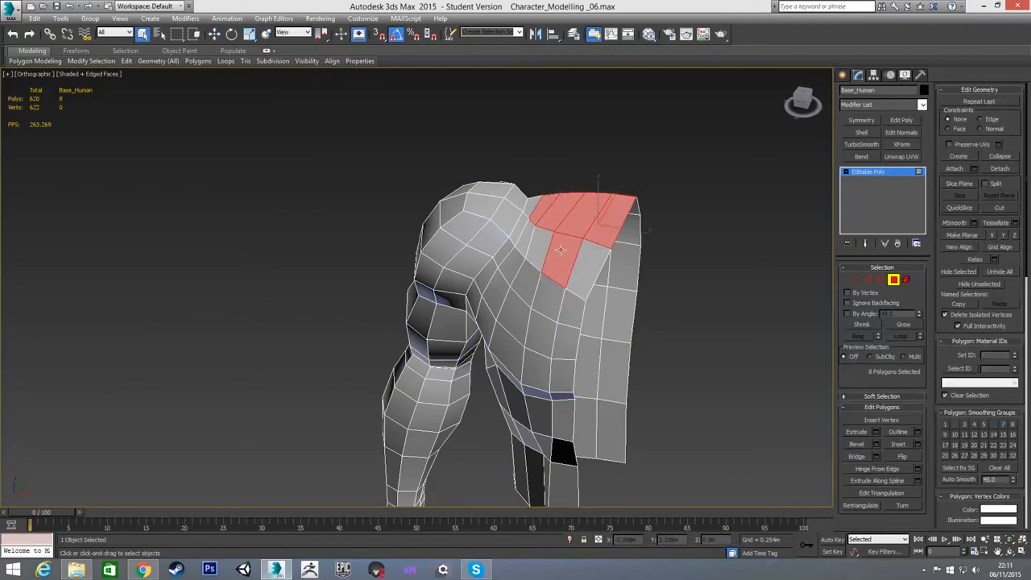
{"action": "left_click", "coordinate": [580, 263], "text": "ctrl"}
{"action": "left_click", "coordinate": [544, 250], "text": "ctrl"}
{"action": "left_click", "coordinate": [525, 236], "text": "ctrl"}
{"action": "left_click", "coordinate": [528, 209], "text": "ctrl"}
{"action": "left_click", "coordinate": [520, 223], "text": "ctrl"}
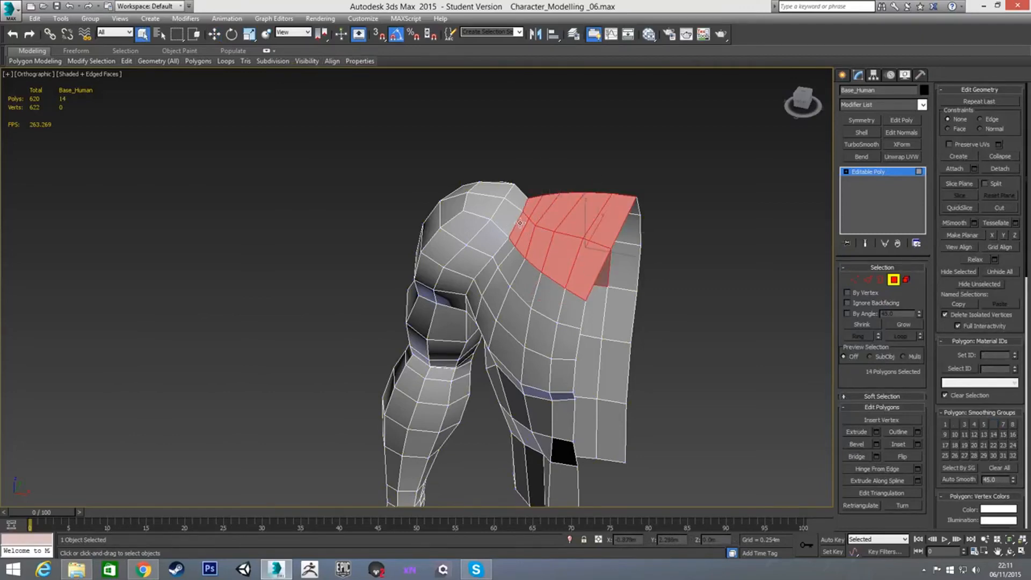
Step: Remove the unwanted back polygons from the selection, keeping only the ten along the top of the torso
{"action": "left_click", "coordinate": [598, 280], "text": "alt"}
{"action": "middle_click_drag", "start_coordinate": [600, 281], "coordinate": [519, 241], "text": "alt"}
{"action": "left_click_drag", "start_coordinate": [549, 237], "coordinate": [613, 278], "text": "alt"}
{"action": "middle_click_drag", "start_coordinate": [622, 287], "coordinate": [587, 282], "text": "alt"}
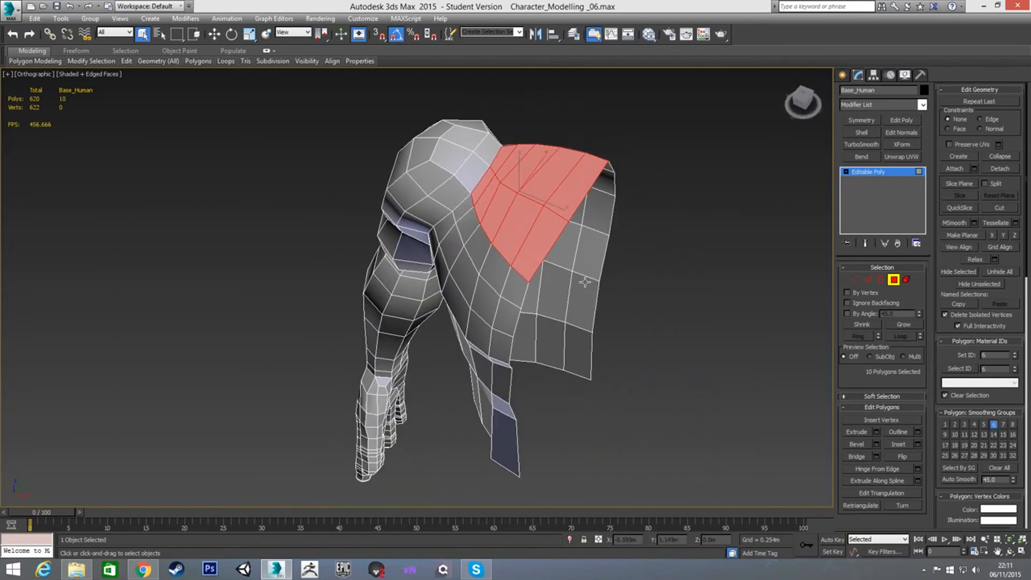
Step: Clear the polygon and edge selections and compare the half torso with the front reference drawing
{"action": "middle_click_drag", "start_coordinate": [531, 243], "coordinate": [566, 223], "text": "alt"}
{"action": "middle_click_drag", "start_coordinate": [483, 181], "coordinate": [521, 212], "text": "alt"}
{"action": "key", "text": "f"}
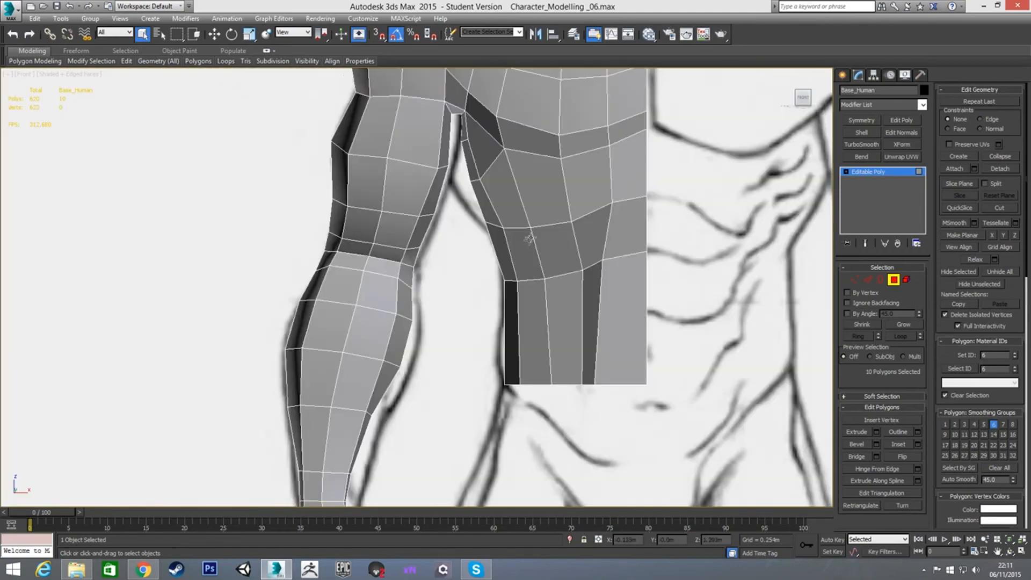
{"action": "left_click", "coordinate": [611, 312]}
{"action": "scroll", "coordinate": [592, 259], "scroll_direction": "down", "scroll_amount": 3}
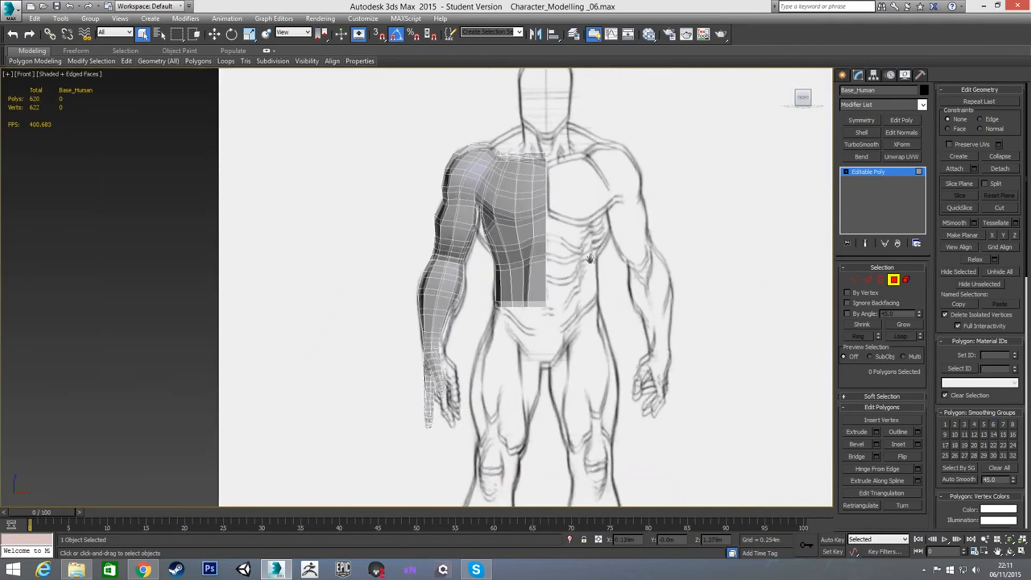
{"action": "middle_click_drag", "start_coordinate": [587, 264], "coordinate": [566, 247]}
{"action": "scroll", "coordinate": [598, 278], "scroll_direction": "down", "scroll_amount": 2}
{"action": "scroll", "coordinate": [597, 278], "scroll_direction": "up", "scroll_amount": 2}
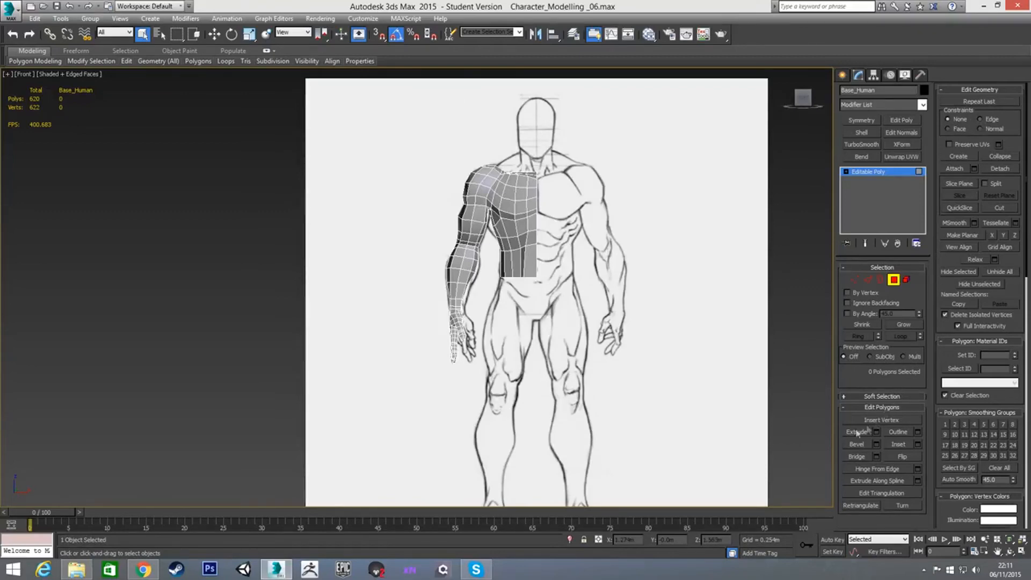
{"action": "left_click", "coordinate": [870, 280]}
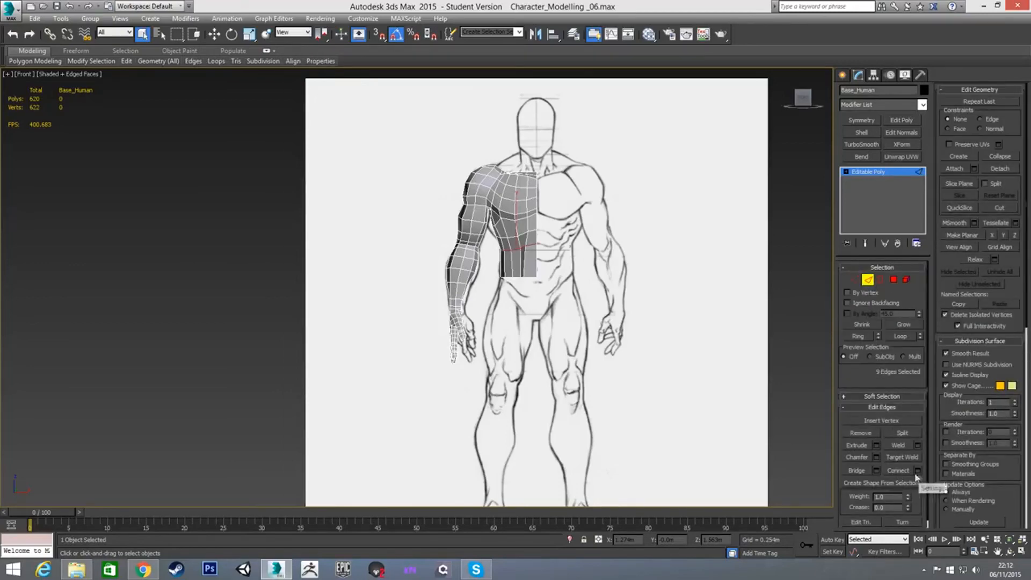
{"action": "scroll", "coordinate": [668, 214], "scroll_direction": "up", "scroll_amount": 5}
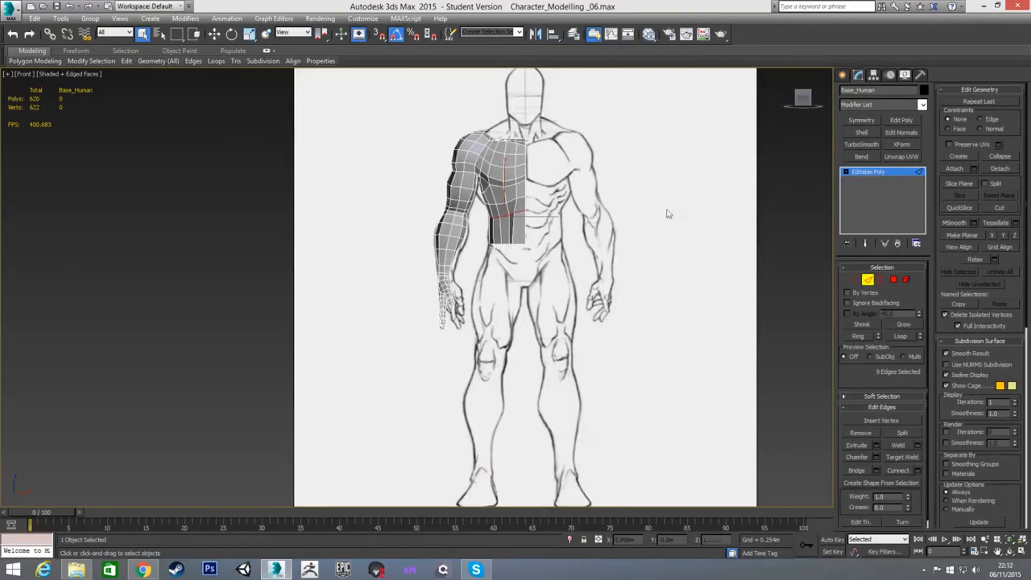
{"action": "left_click", "coordinate": [602, 208]}
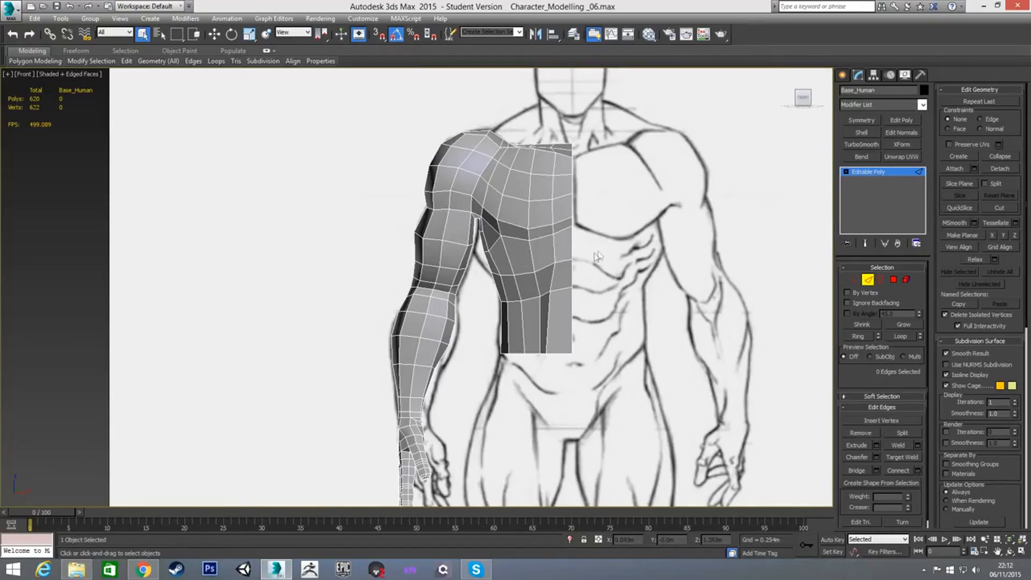
Step: Apply TurboSmooth to the half body mesh and inspect the smoothed torso and arm in plain shaded display
{"action": "left_click", "coordinate": [875, 145]}
{"action": "middle_click_drag", "start_coordinate": [653, 241], "coordinate": [652, 201]}
{"action": "scroll", "coordinate": [651, 201], "scroll_direction": "down", "scroll_amount": 4}
{"action": "key", "text": "p"}
{"action": "middle_click_drag", "start_coordinate": [632, 249], "coordinate": [674, 271], "text": "alt"}
{"action": "left_click", "coordinate": [675, 270]}
{"action": "left_click", "coordinate": [612, 227]}
{"action": "middle_click_drag", "start_coordinate": [611, 226], "coordinate": [601, 280], "text": "alt"}
{"action": "left_click", "coordinate": [679, 214]}
{"action": "scroll", "coordinate": [610, 224], "scroll_direction": "up", "scroll_amount": 4}
{"action": "scroll", "coordinate": [602, 271], "scroll_direction": "up", "scroll_amount": 2}
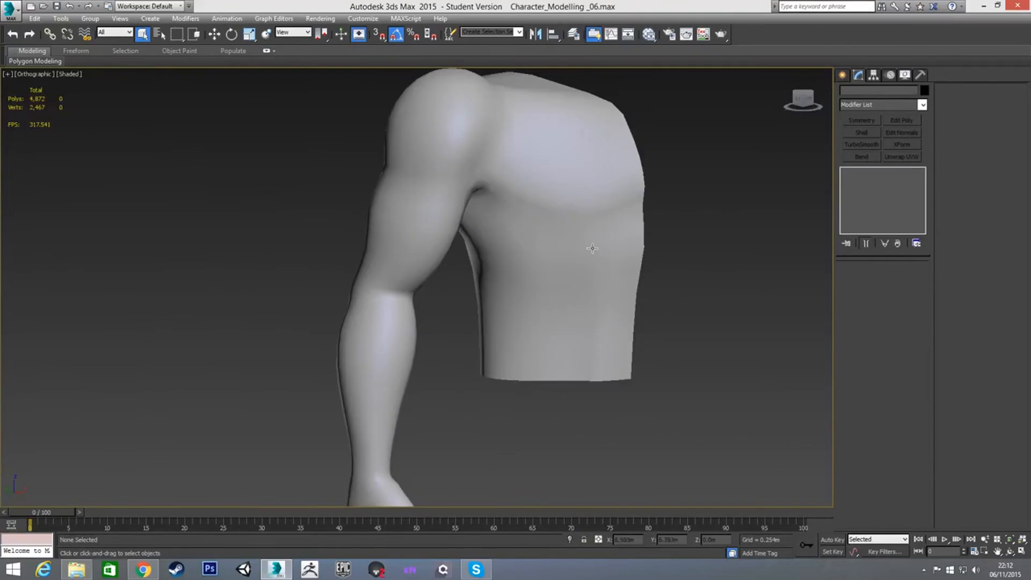
Step: Isolate the smoothed body mesh from the reference planes in the perspective view
{"action": "key", "text": "p"}
{"action": "scroll", "coordinate": [574, 271], "scroll_direction": "down", "scroll_amount": 3}
{"action": "middle_click_drag", "start_coordinate": [577, 262], "coordinate": [728, 285], "text": "alt"}
{"action": "scroll", "coordinate": [603, 275], "scroll_direction": "down", "scroll_amount": 1}
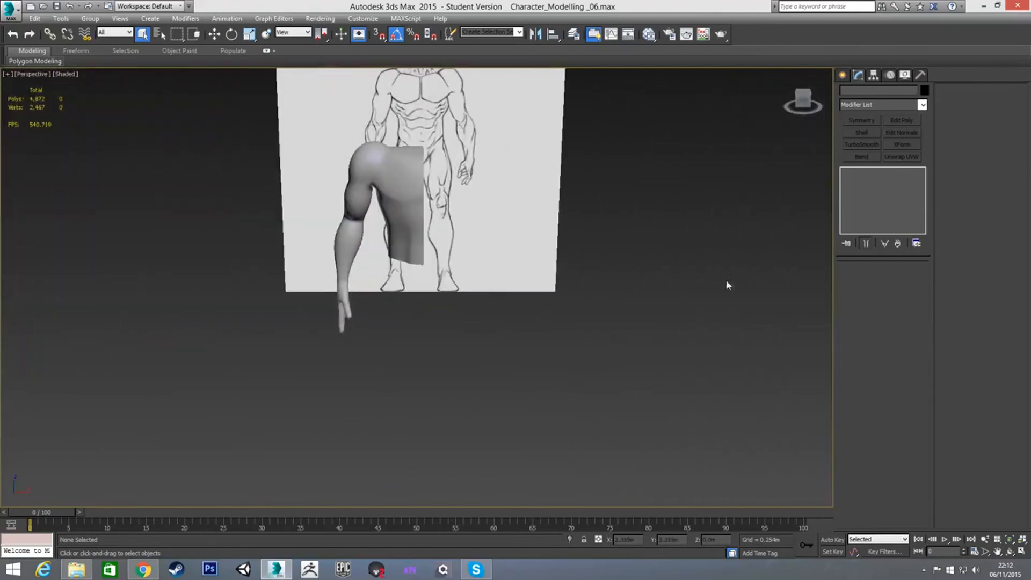
{"action": "left_click", "coordinate": [412, 220]}
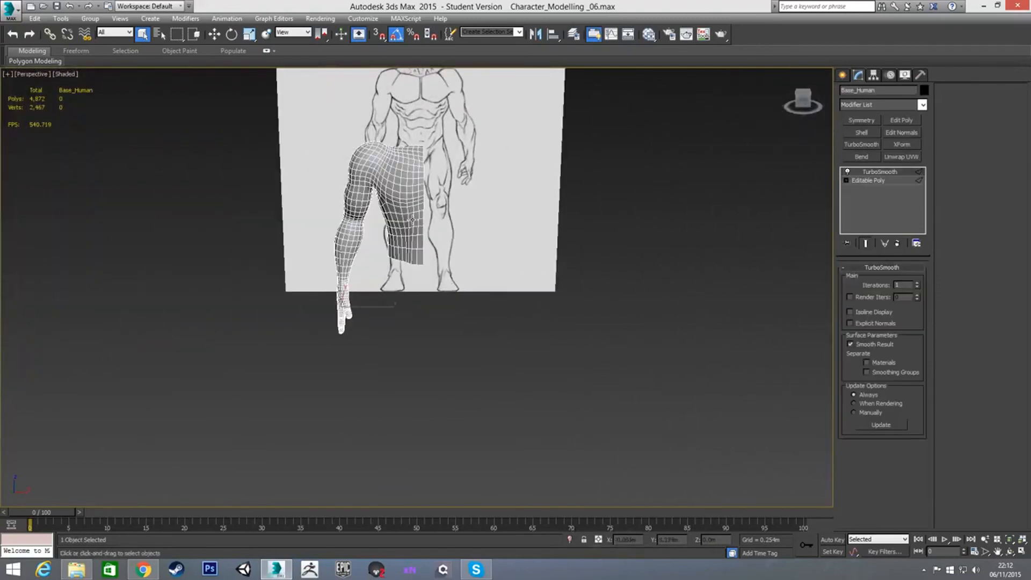
{"action": "left_click", "coordinate": [571, 541]}
Step: Examine the isolated smoothed torso, chest, armpit and arm from several angles, both with and without the mesh selected
{"action": "left_click", "coordinate": [552, 278]}
{"action": "middle_click_drag", "start_coordinate": [553, 278], "coordinate": [550, 257], "text": "alt"}
{"action": "scroll", "coordinate": [542, 279], "scroll_direction": "down", "scroll_amount": 5}
{"action": "middle_click_drag", "start_coordinate": [528, 313], "coordinate": [558, 308], "text": "alt"}
{"action": "mouse_move", "coordinate": [555, 397]}
{"action": "middle_mouse_down", "text": "alt"}
{"action": "mouse_move", "coordinate": [530, 398]}
{"action": "mouse_move", "coordinate": [557, 401]}
{"action": "middle_mouse_up", "text": "alt"}
{"action": "left_click", "coordinate": [656, 242]}
{"action": "middle_click_drag", "start_coordinate": [656, 242], "coordinate": [364, 308]}
{"action": "scroll", "coordinate": [527, 315], "scroll_direction": "up", "scroll_amount": 5}
{"action": "left_click", "coordinate": [365, 307]}
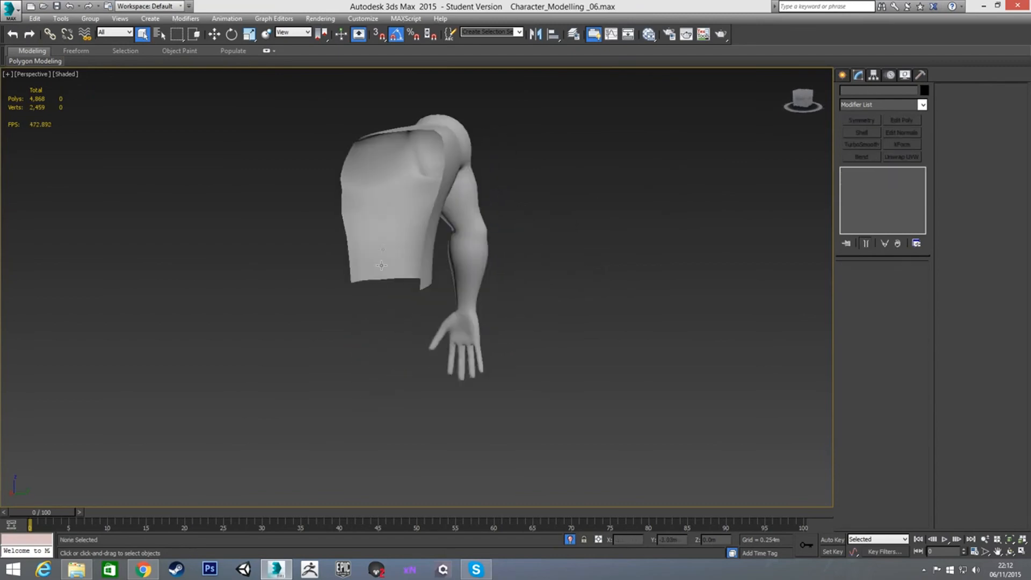
{"action": "left_click", "coordinate": [385, 221]}
{"action": "middle_click_drag", "start_coordinate": [384, 221], "coordinate": [448, 248], "text": "alt"}
{"action": "left_click", "coordinate": [553, 244]}
{"action": "left_click", "coordinate": [446, 207]}
{"action": "middle_click_drag", "start_coordinate": [446, 207], "coordinate": [331, 244], "text": "alt"}
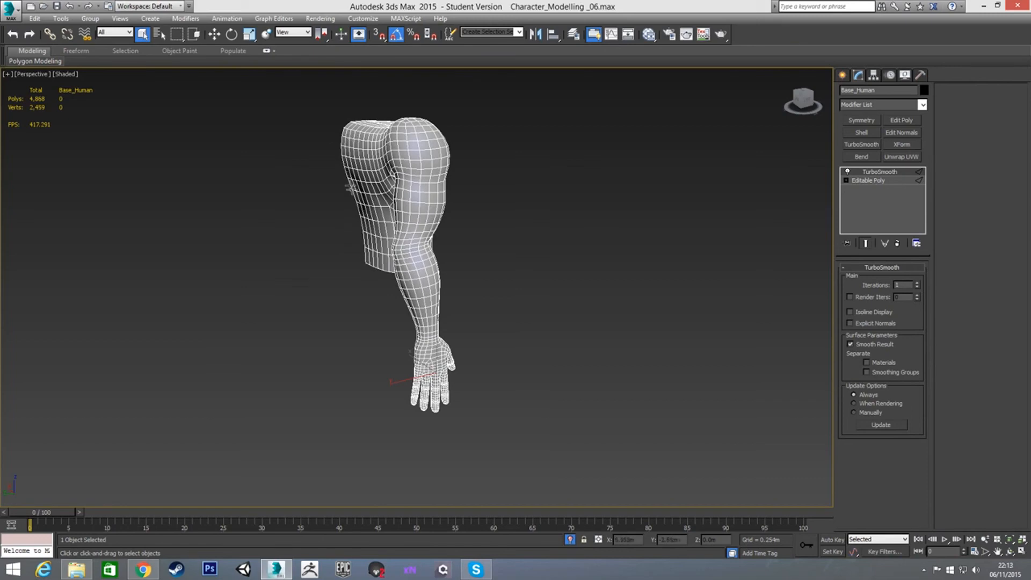
{"action": "middle_click_drag", "start_coordinate": [354, 202], "coordinate": [532, 232], "text": "alt"}
{"action": "scroll", "coordinate": [505, 230], "scroll_direction": "up", "scroll_amount": 3}
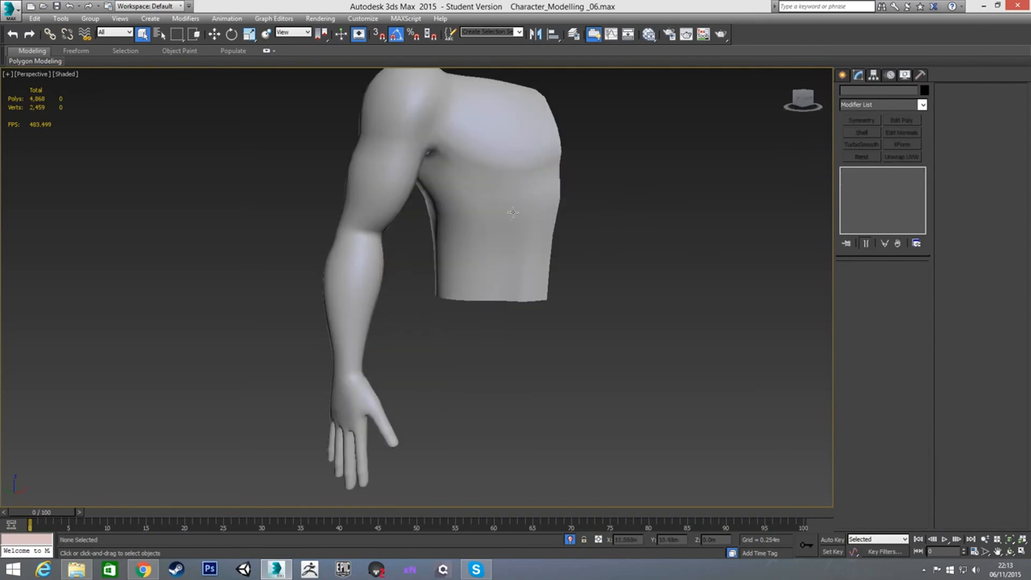
{"action": "left_click", "coordinate": [592, 195]}
{"action": "left_click", "coordinate": [531, 191]}
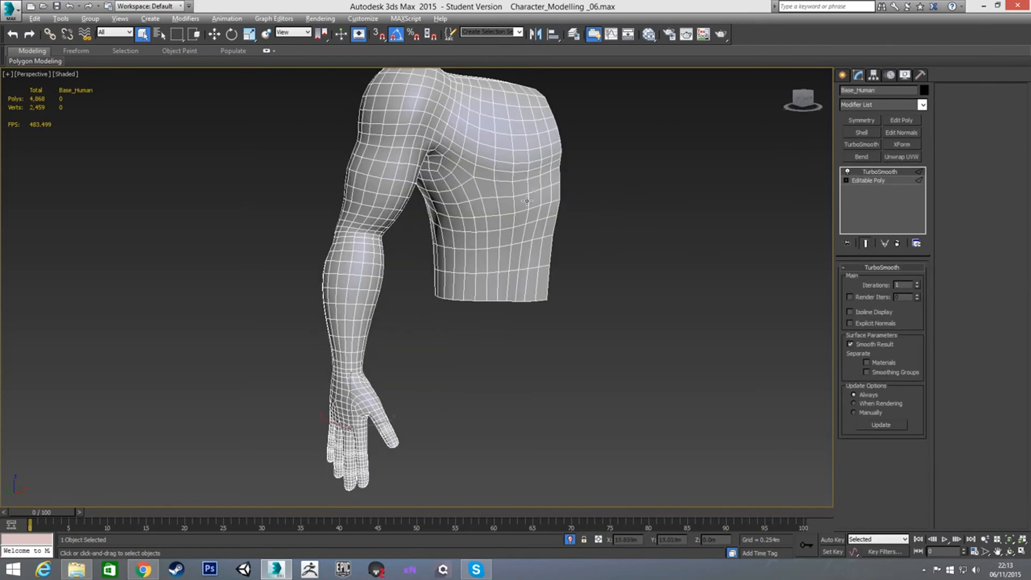
{"action": "middle_click_drag", "start_coordinate": [524, 197], "coordinate": [555, 216], "text": "alt"}
{"action": "left_click", "coordinate": [570, 215]}
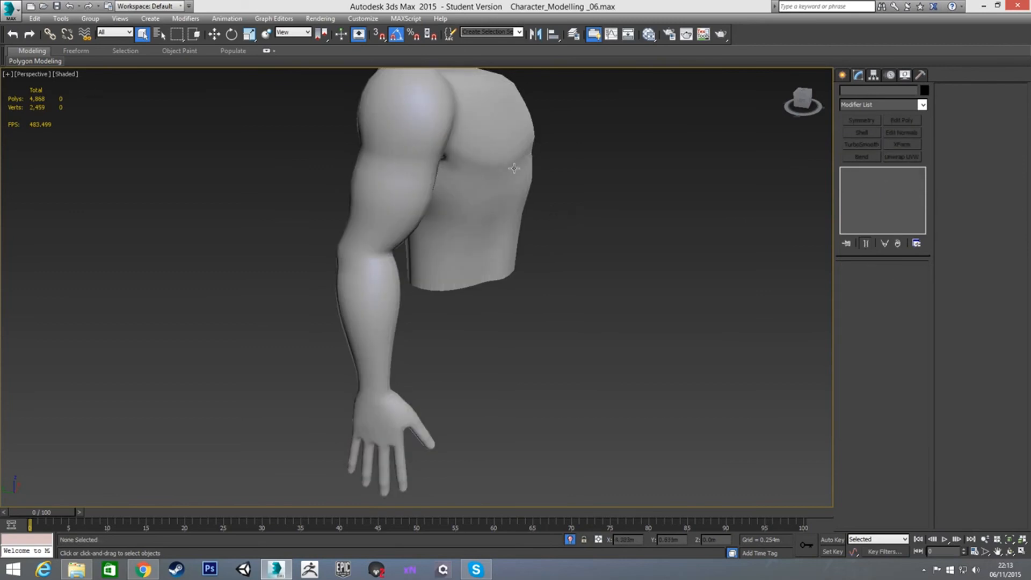
Step: Open the vertex level of the Editable Poly beneath TurboSmooth and examine the torso's unsmoothed topology from all sides
{"action": "left_click", "coordinate": [519, 187]}
{"action": "left_click", "coordinate": [868, 181]}
{"action": "key", "text": "1"}
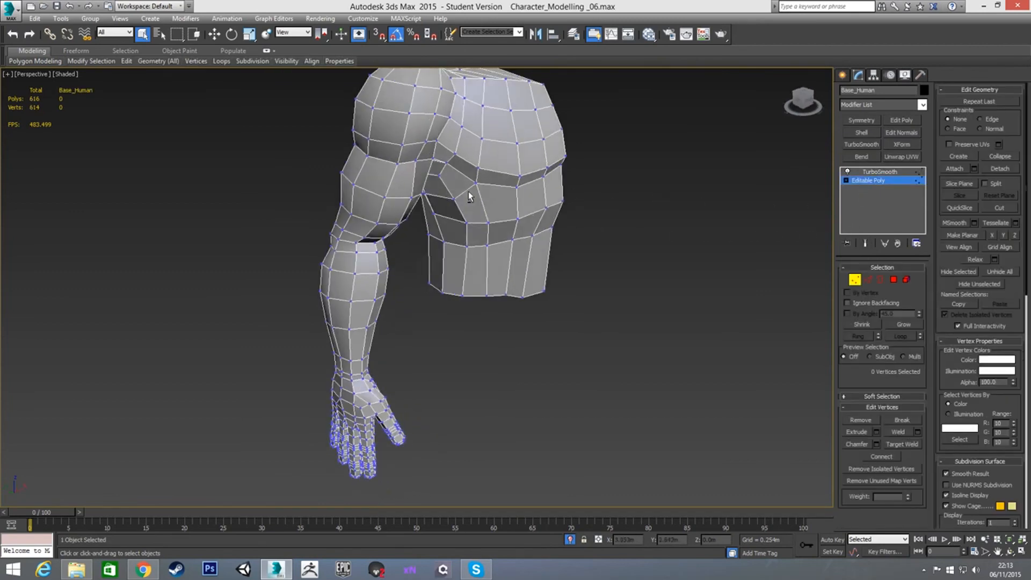
{"action": "middle_click_drag", "start_coordinate": [469, 193], "coordinate": [403, 191], "text": "alt"}
{"action": "middle_click_drag", "start_coordinate": [464, 219], "coordinate": [378, 231], "text": "alt"}
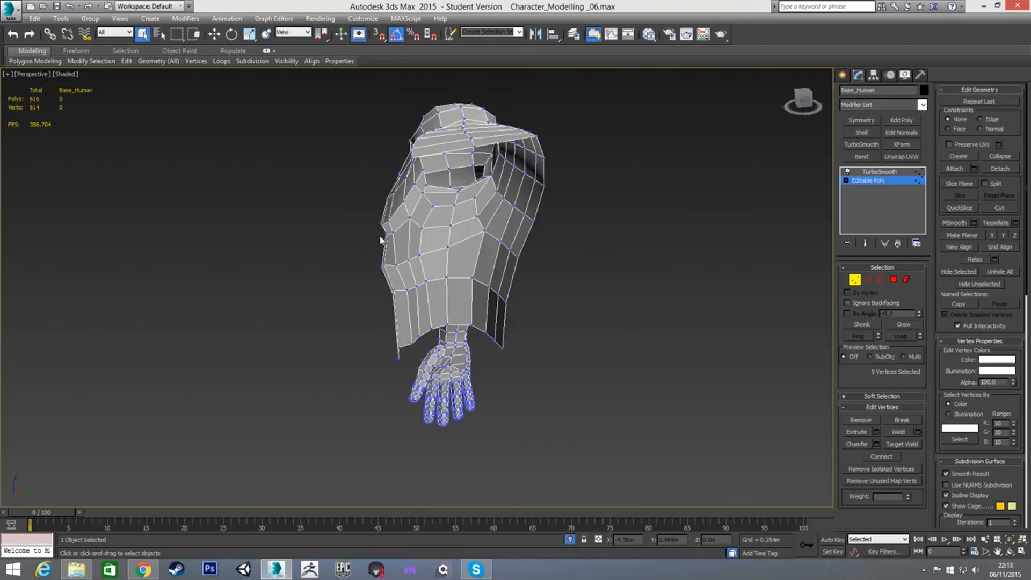
{"action": "left_click_drag", "start_coordinate": [391, 236], "coordinate": [424, 235]}
{"action": "key", "text": "w"}
{"action": "middle_click_drag", "start_coordinate": [385, 251], "coordinate": [567, 241], "text": "alt"}
{"action": "left_click", "coordinate": [495, 247]}
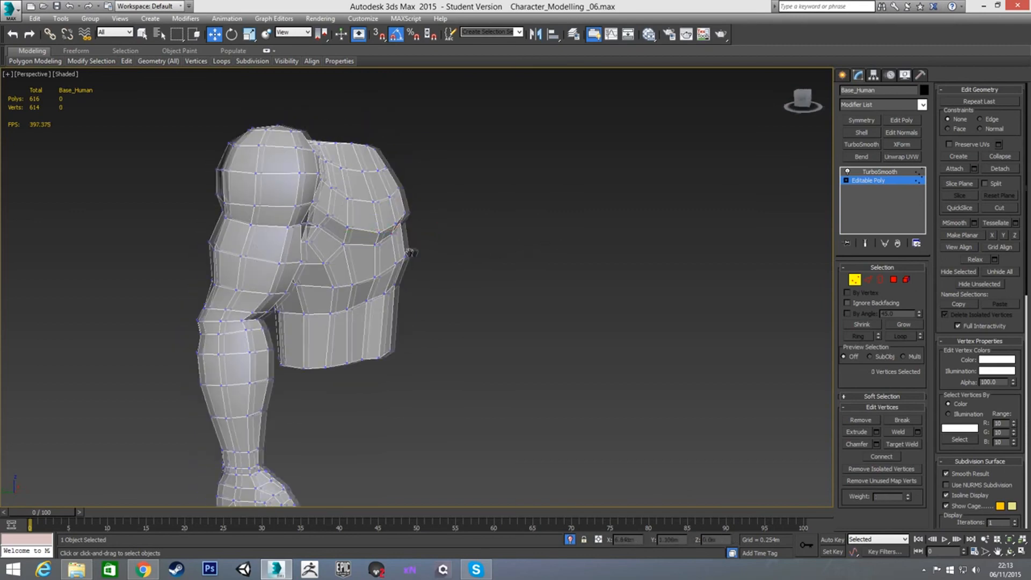
{"action": "middle_click_drag", "start_coordinate": [409, 255], "coordinate": [510, 251], "text": "alt"}
{"action": "scroll", "coordinate": [510, 251], "scroll_direction": "down", "scroll_amount": 3}
{"action": "middle_click_drag", "start_coordinate": [596, 252], "coordinate": [481, 236], "text": "alt"}
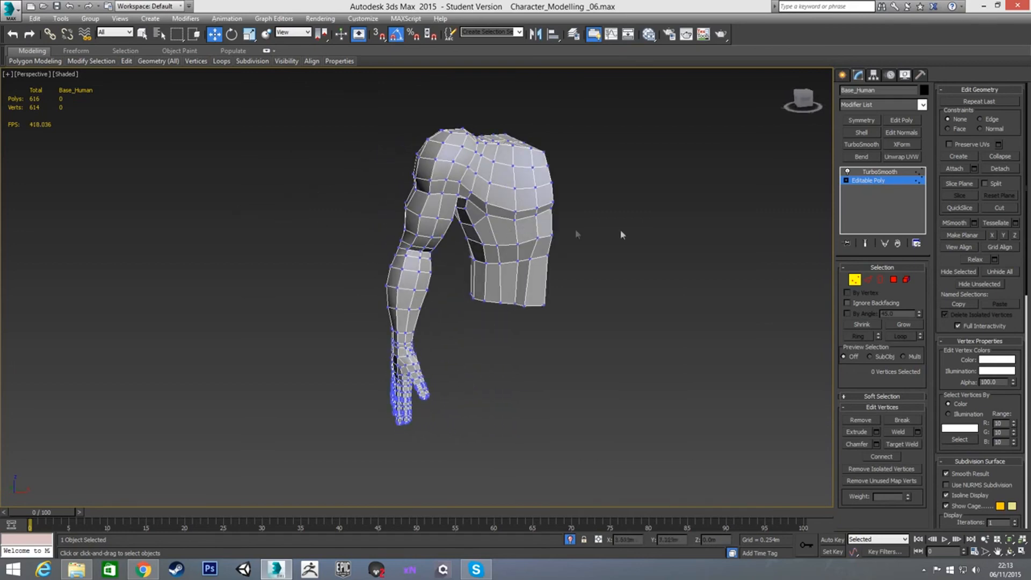
Step: Leave vertex editing, delete the TurboSmooth modifier and deselect the body mesh
{"action": "left_click", "coordinate": [855, 279]}
{"action": "left_click", "coordinate": [880, 171]}
{"action": "right_click", "coordinate": [871, 173]}
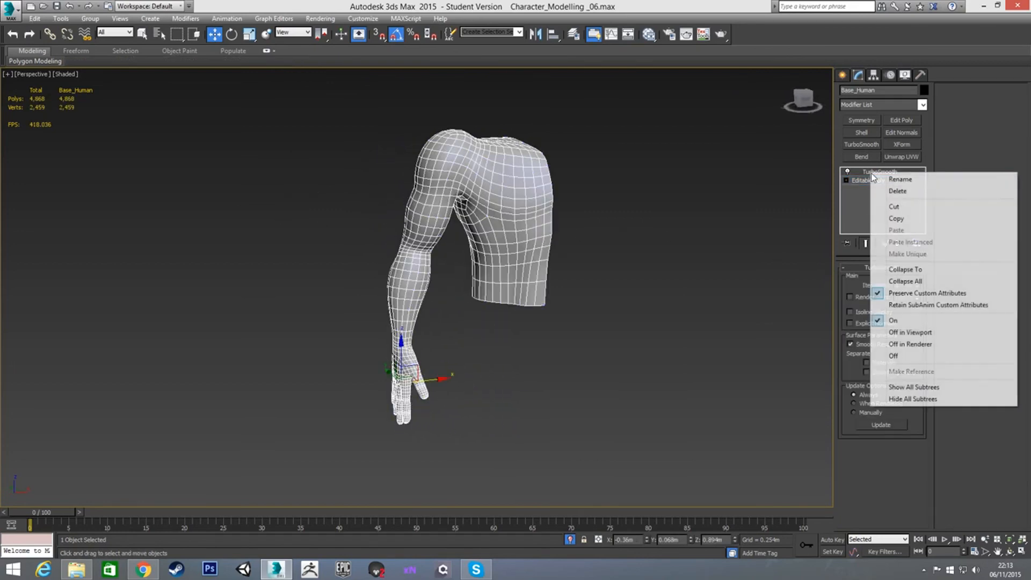
{"action": "left_click", "coordinate": [889, 194]}
{"action": "left_click", "coordinate": [675, 242]}
Step: Show edged faces in the front view and end the isolation to bring back the reference drawings
{"action": "key", "text": "f"}
{"action": "middle_click_drag", "start_coordinate": [572, 248], "coordinate": [553, 288]}
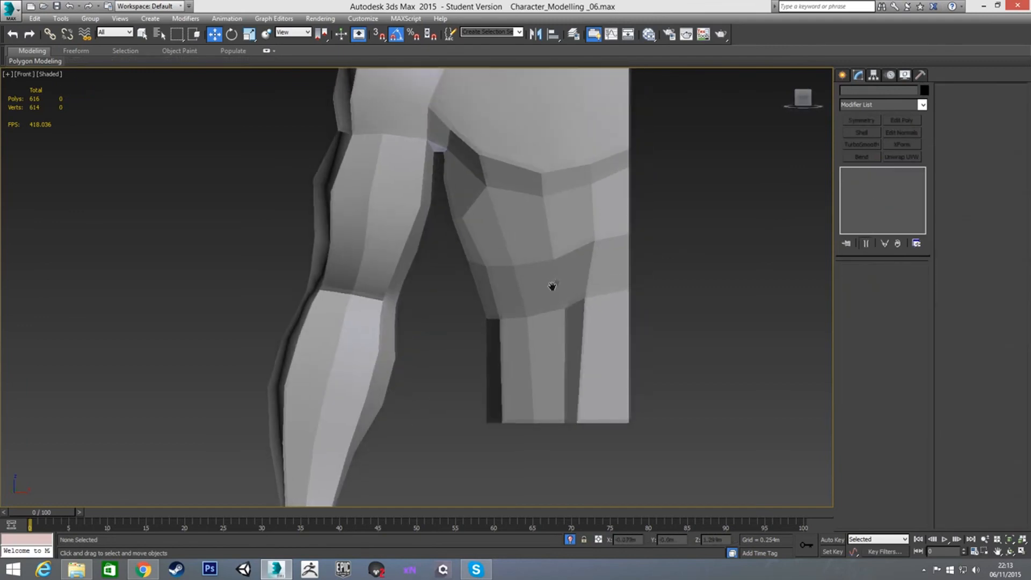
{"action": "scroll", "coordinate": [549, 282], "scroll_direction": "down", "scroll_amount": 3}
{"action": "key", "text": "F4"}
{"action": "scroll", "coordinate": [537, 290], "scroll_direction": "down", "scroll_amount": 4}
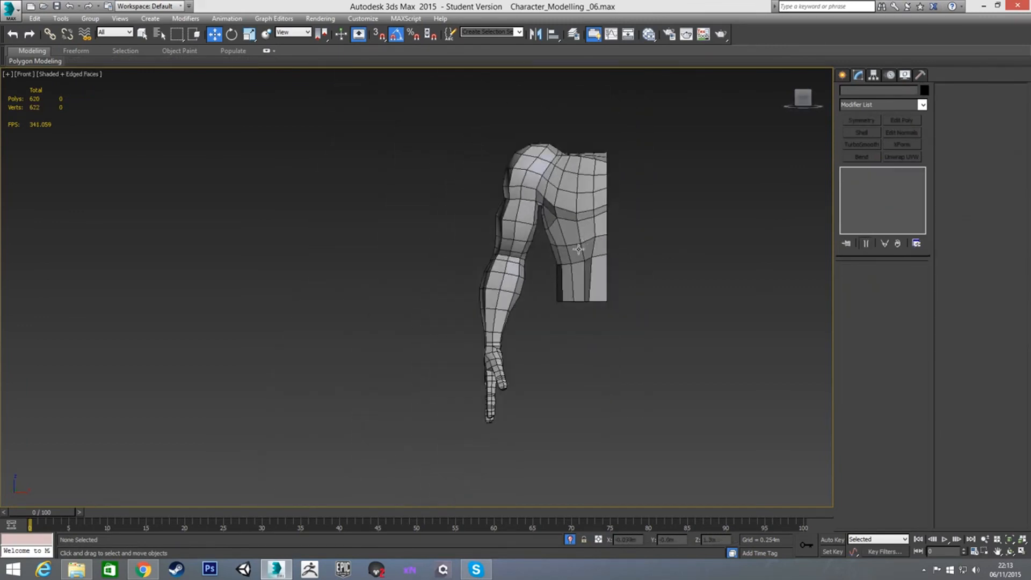
{"action": "left_click", "coordinate": [570, 540]}
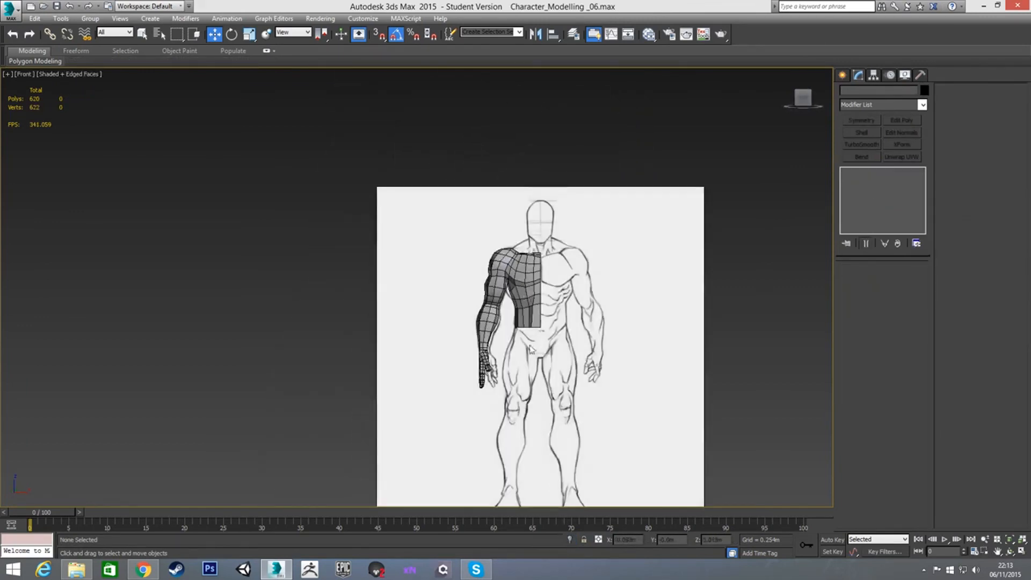
Step: Compare the torso and arm proportions with the front reference drawing, both close up and at full figure
{"action": "scroll", "coordinate": [498, 317], "scroll_direction": "up", "scroll_amount": 6}
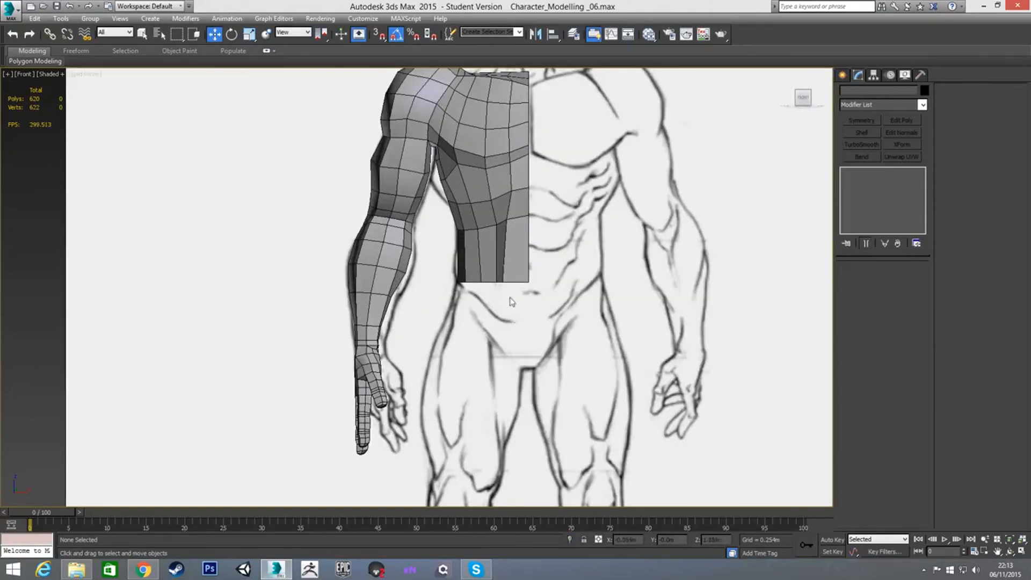
{"action": "scroll", "coordinate": [511, 301], "scroll_direction": "down", "scroll_amount": 5}
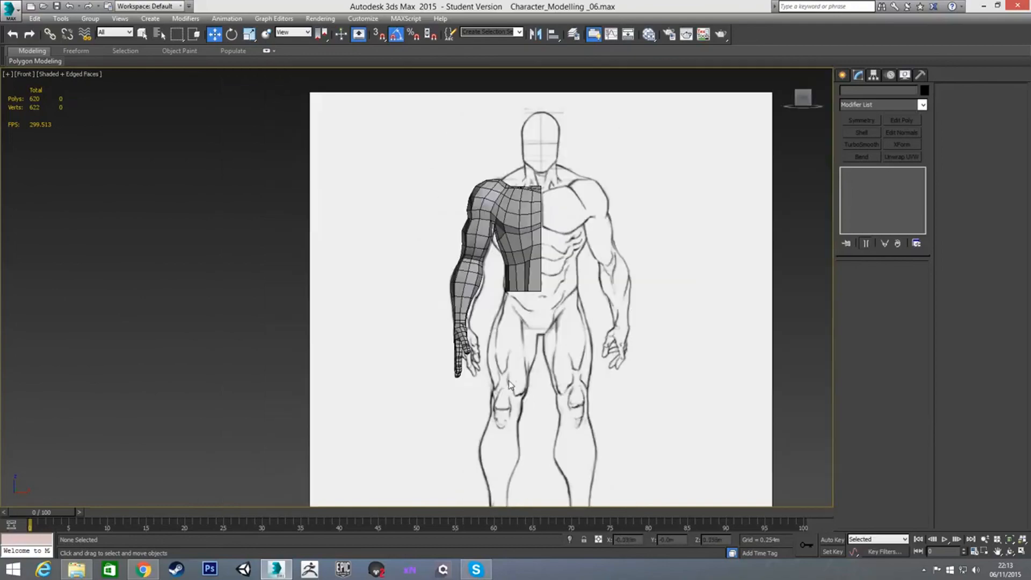
{"action": "middle_click_drag", "start_coordinate": [520, 323], "coordinate": [570, 311], "text": "alt"}
{"action": "key", "text": "f"}
{"action": "scroll", "coordinate": [475, 267], "scroll_direction": "down", "scroll_amount": 5}
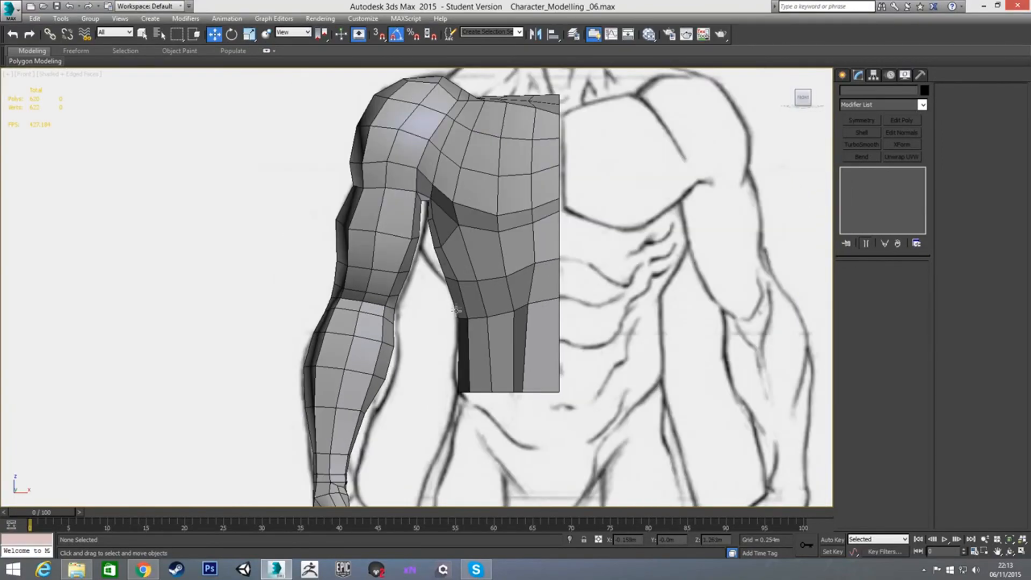
{"action": "scroll", "coordinate": [476, 268], "scroll_direction": "down", "scroll_amount": 2}
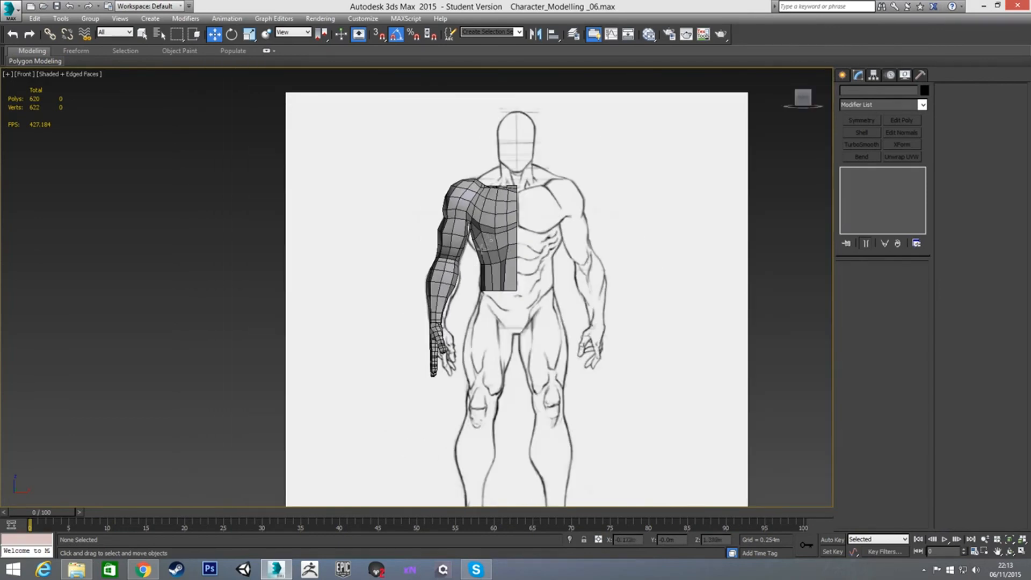
Step: Select an edge on the torso's centre line and mirror the half body with a Symmetry modifier on the Y axis
{"action": "left_click", "coordinate": [507, 286]}
{"action": "key", "text": "2"}
{"action": "scroll", "coordinate": [548, 287], "scroll_direction": "up", "scroll_amount": 4}
{"action": "left_click", "coordinate": [481, 183]}
{"action": "middle_click_drag", "start_coordinate": [544, 187], "coordinate": [548, 229]}
{"action": "scroll", "coordinate": [549, 229], "scroll_direction": "down", "scroll_amount": 2}
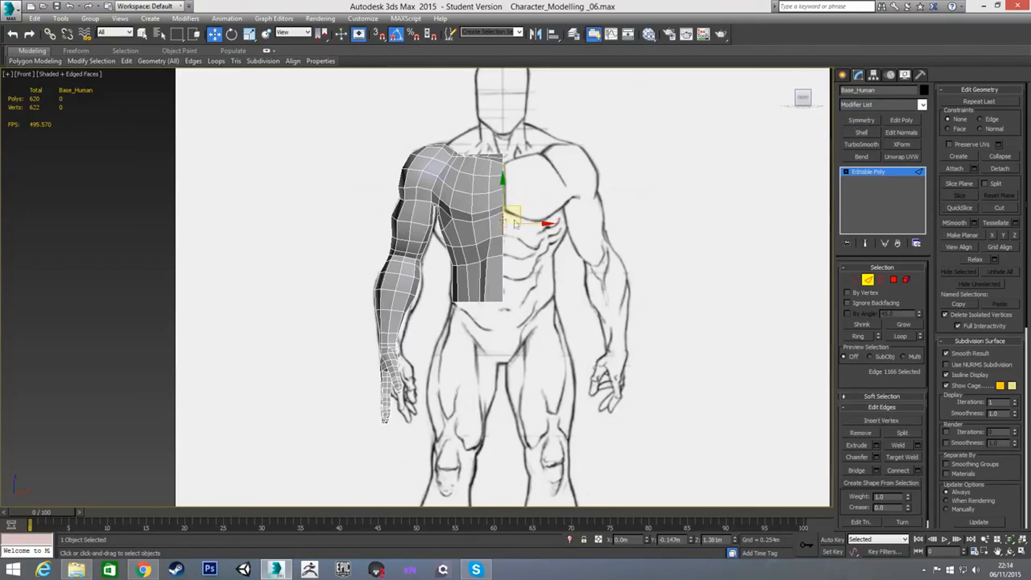
{"action": "left_click", "coordinate": [861, 121]}
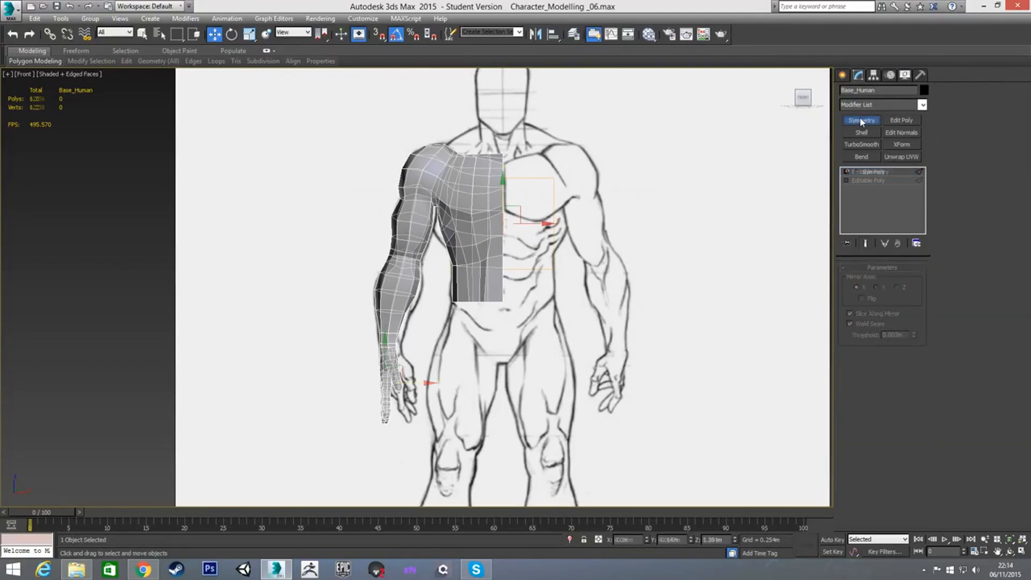
{"action": "left_click", "coordinate": [877, 288]}
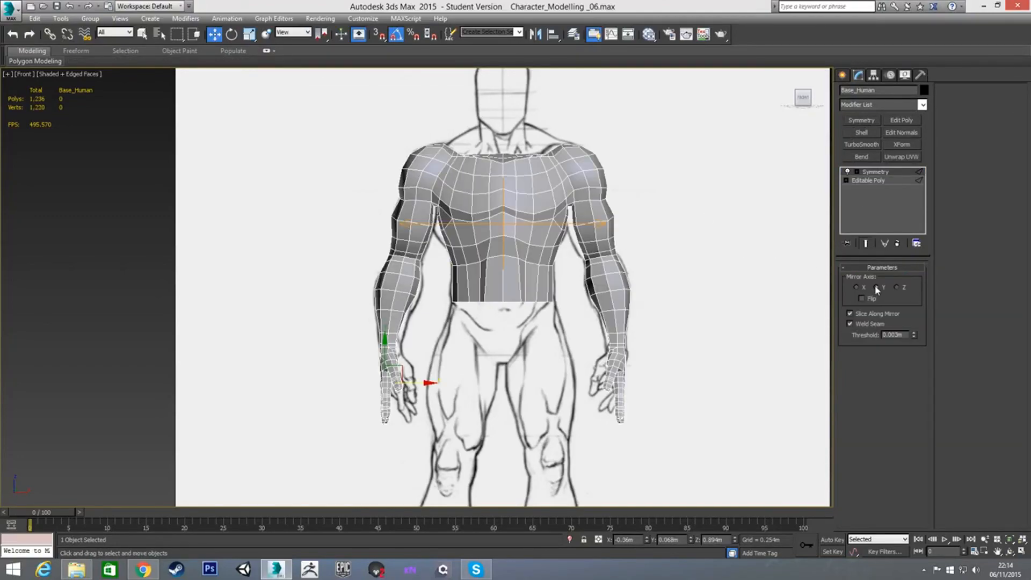
{"action": "middle_click_drag", "start_coordinate": [531, 276], "coordinate": [585, 268], "text": "alt"}
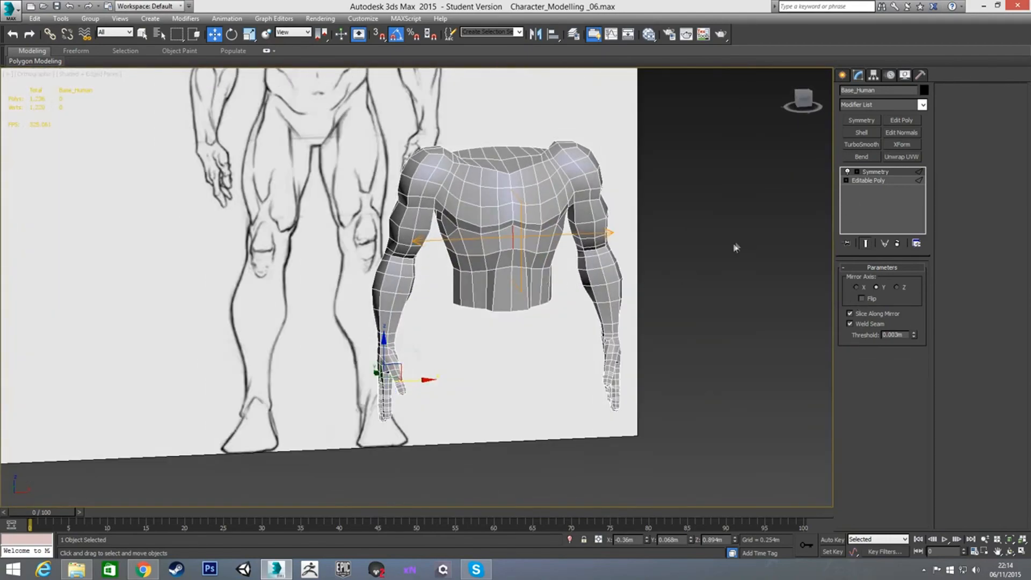
{"action": "middle_click_drag", "start_coordinate": [500, 267], "coordinate": [536, 277], "text": "alt"}
Step: Apply TurboSmooth above the Symmetry modifier and inspect the full smoothed torso in plain shaded display
{"action": "left_click", "coordinate": [689, 250]}
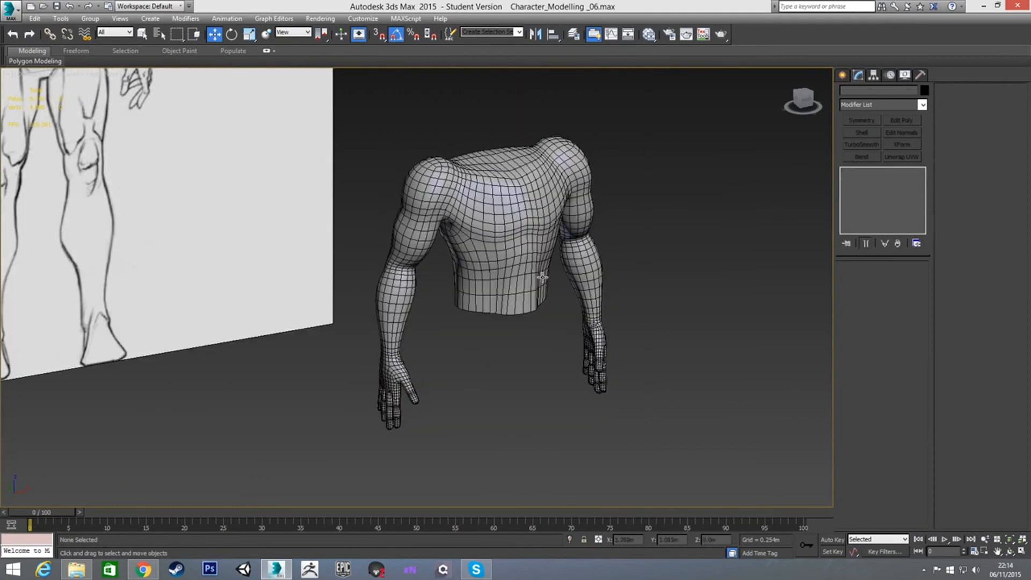
{"action": "left_click", "coordinate": [521, 288]}
{"action": "middle_click_drag", "start_coordinate": [521, 287], "coordinate": [652, 310], "text": "alt"}
{"action": "left_click", "coordinate": [479, 365]}
{"action": "left_click", "coordinate": [506, 273]}
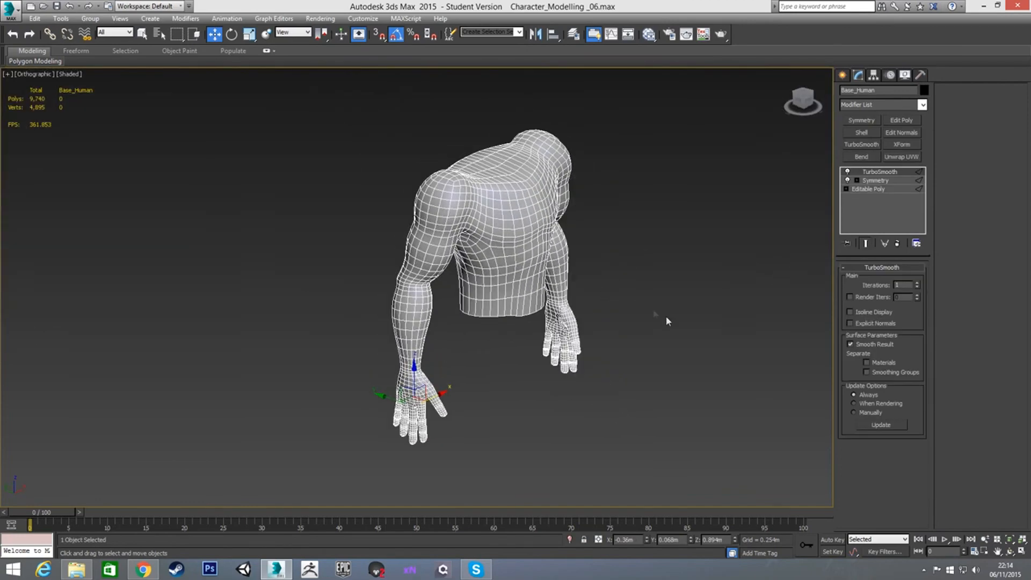
{"action": "left_click", "coordinate": [596, 325]}
{"action": "left_click", "coordinate": [520, 269]}
{"action": "middle_click_drag", "start_coordinate": [519, 269], "coordinate": [531, 367], "text": "alt"}
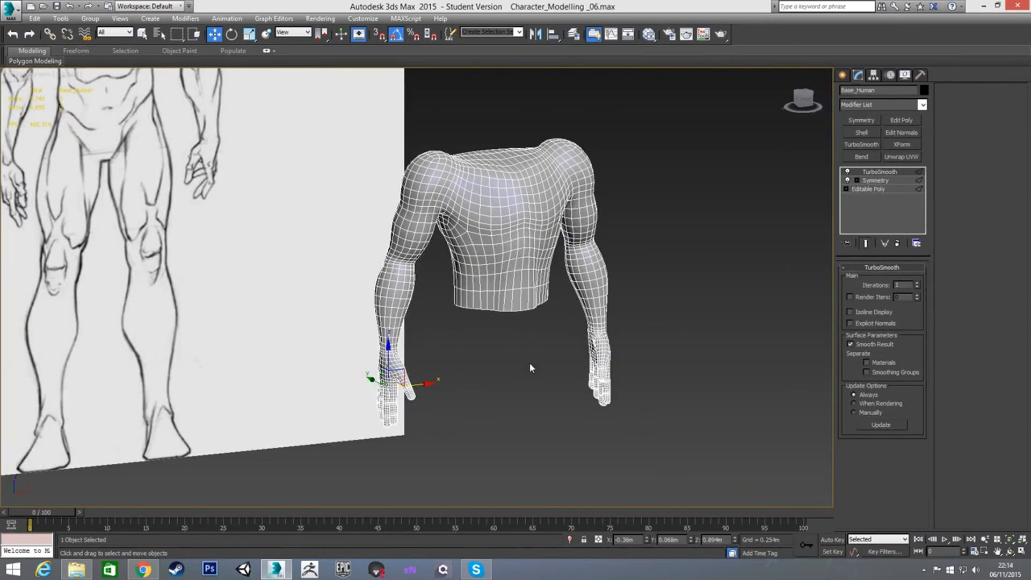
{"action": "left_click", "coordinate": [532, 363]}
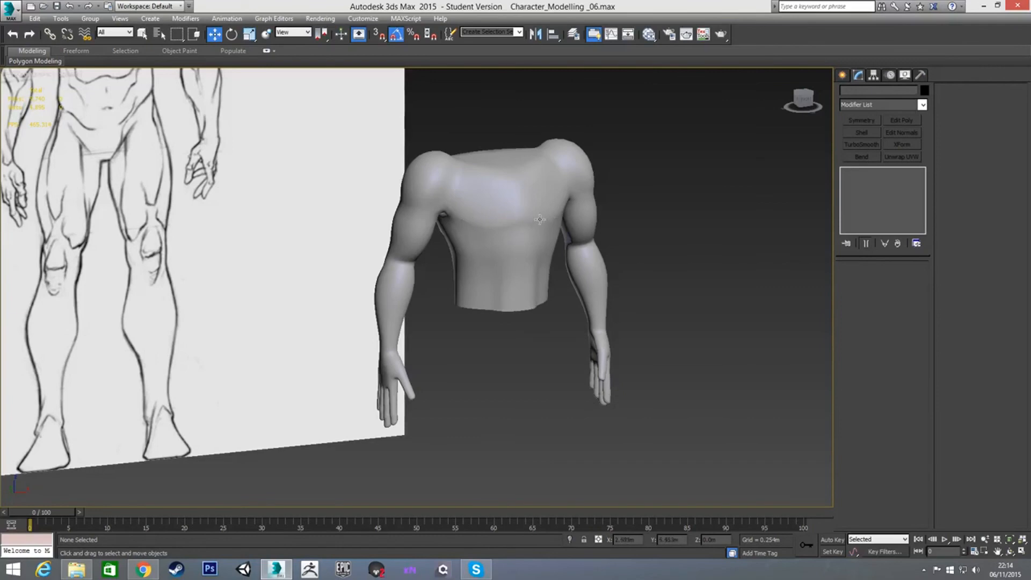
{"action": "left_click", "coordinate": [516, 198]}
{"action": "left_click", "coordinate": [654, 227]}
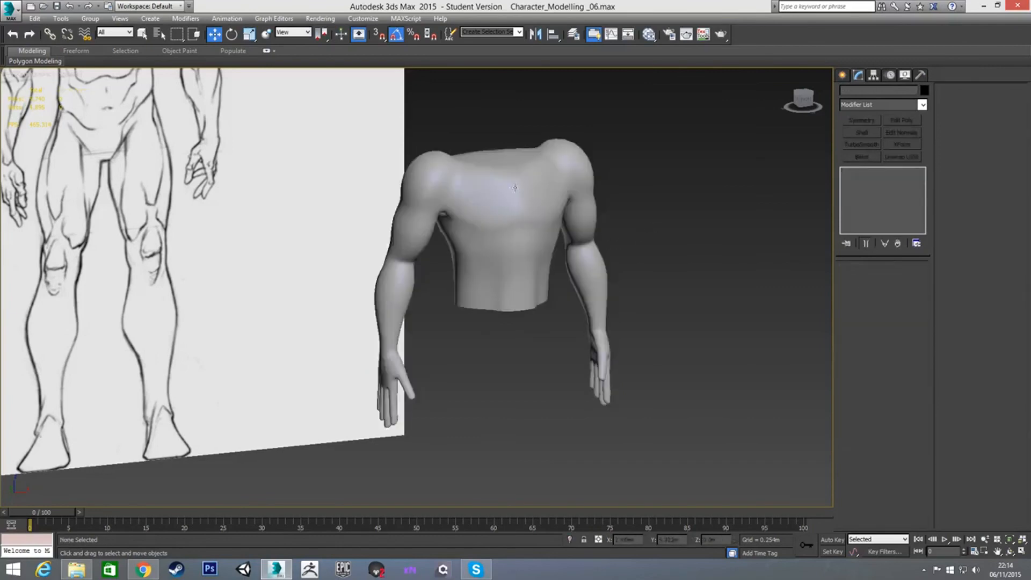
Step: Select the mirrored torso with edged faces shown and delete its TurboSmooth and Symmetry modifiers, returning to the editable half body
{"action": "left_click", "coordinate": [525, 236]}
{"action": "middle_click_drag", "start_coordinate": [518, 263], "coordinate": [366, 297], "text": "alt"}
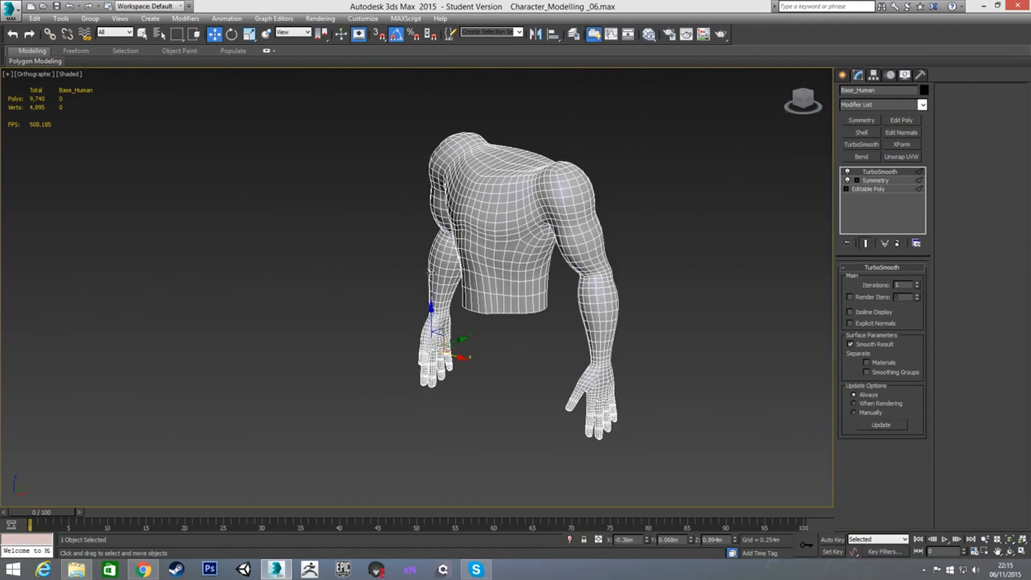
{"action": "left_click", "coordinate": [367, 297]}
{"action": "left_click", "coordinate": [485, 260]}
{"action": "middle_click_drag", "start_coordinate": [485, 260], "coordinate": [540, 288], "text": "alt"}
{"action": "left_click", "coordinate": [880, 181]}
{"action": "left_click", "coordinate": [878, 173], "text": "ctrl"}
{"action": "right_click", "coordinate": [877, 172]}
{"action": "left_click", "coordinate": [893, 192]}
{"action": "left_click", "coordinate": [659, 260]}
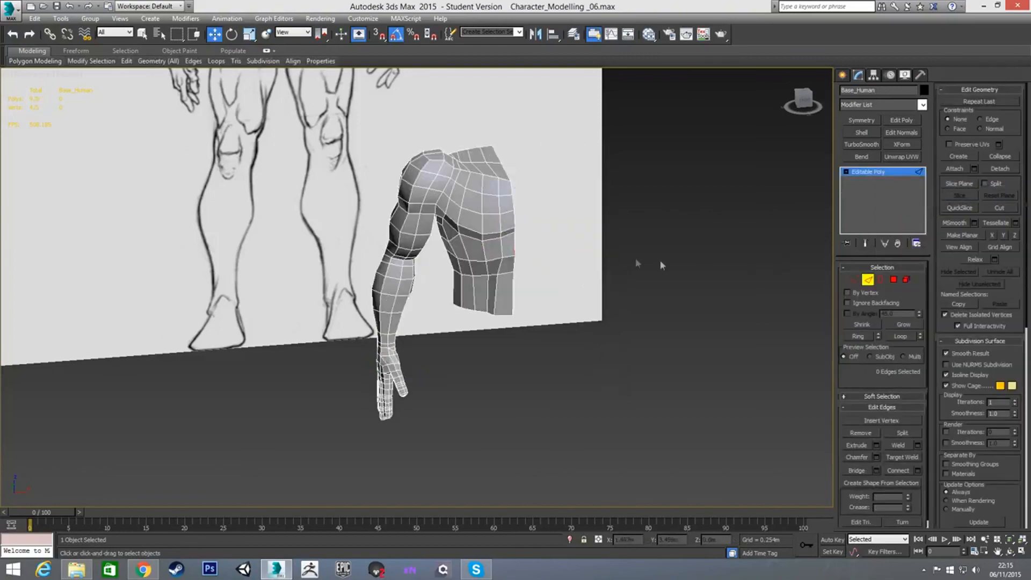
Step: Examine the half torso against the front reference drawing, at full figure and close up around the neck and head
{"action": "key", "text": "f"}
{"action": "scroll", "coordinate": [508, 300], "scroll_direction": "down", "scroll_amount": 5}
{"action": "scroll", "coordinate": [587, 309], "scroll_direction": "down", "scroll_amount": 5}
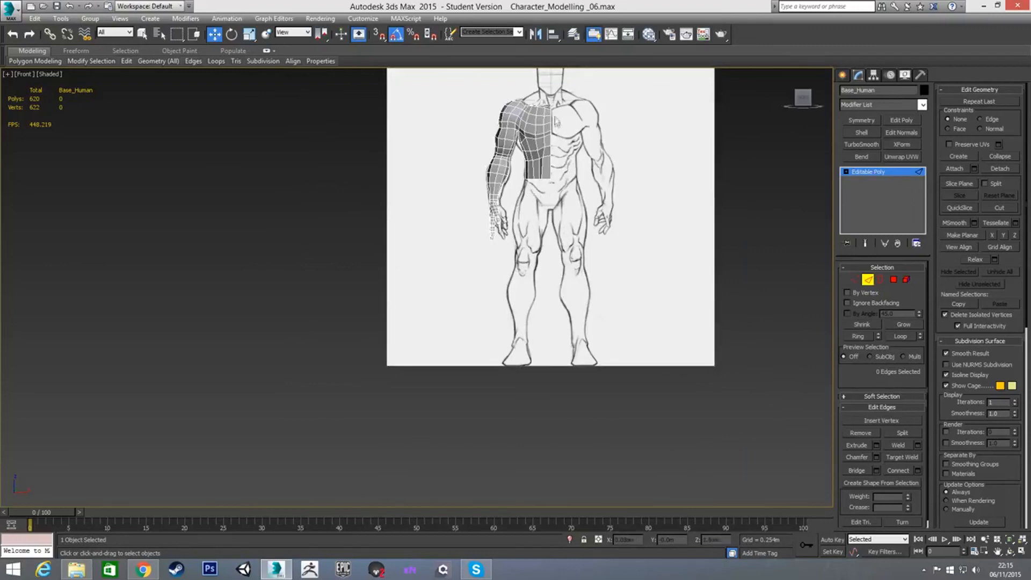
{"action": "middle_click_drag", "start_coordinate": [592, 228], "coordinate": [573, 300]}
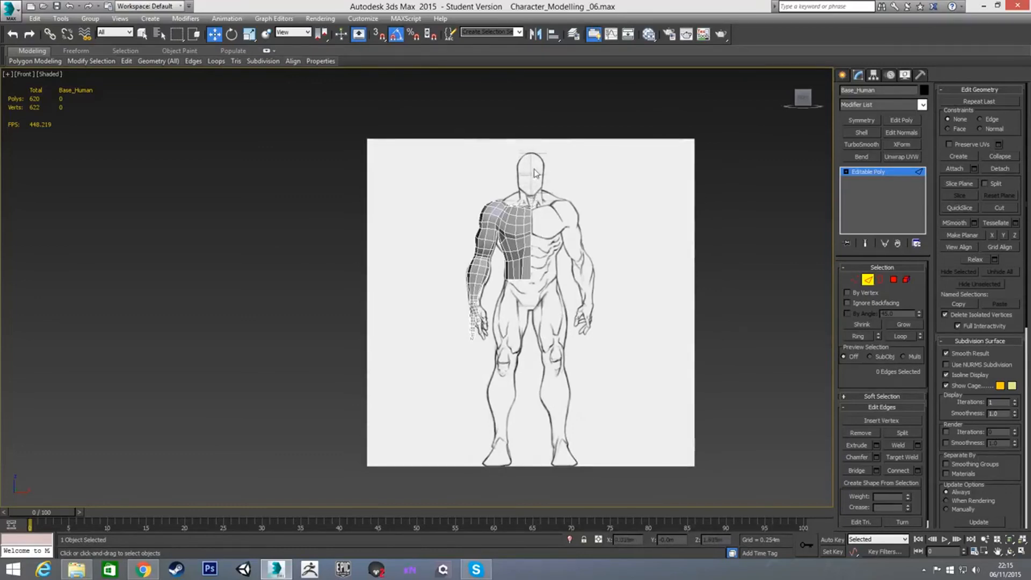
{"action": "scroll", "coordinate": [538, 208], "scroll_direction": "up", "scroll_amount": 2}
{"action": "scroll", "coordinate": [537, 206], "scroll_direction": "up", "scroll_amount": 2}
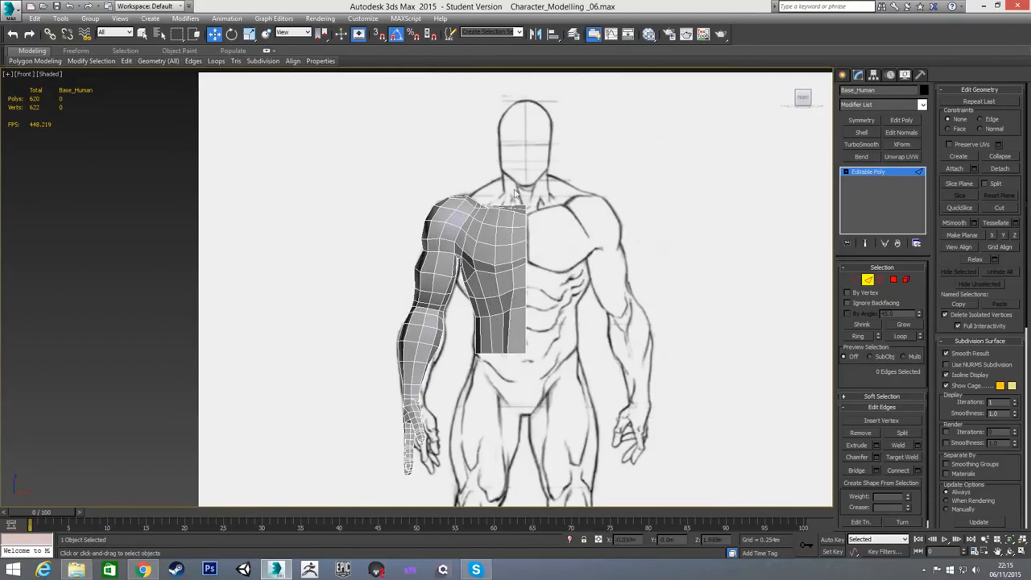
{"action": "middle_click_drag", "start_coordinate": [522, 252], "coordinate": [567, 264]}
{"action": "scroll", "coordinate": [525, 252], "scroll_direction": "down", "scroll_amount": 5}
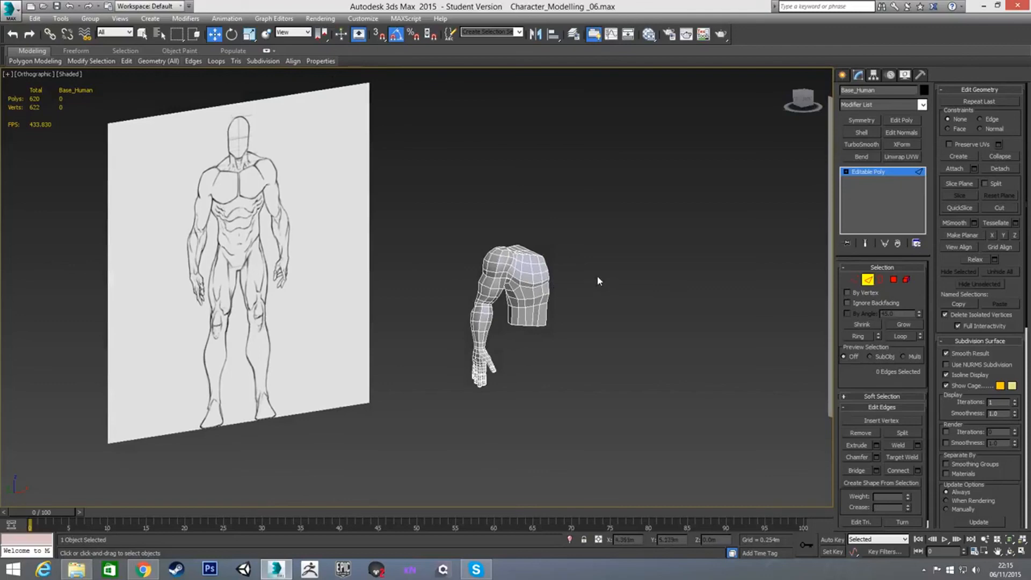